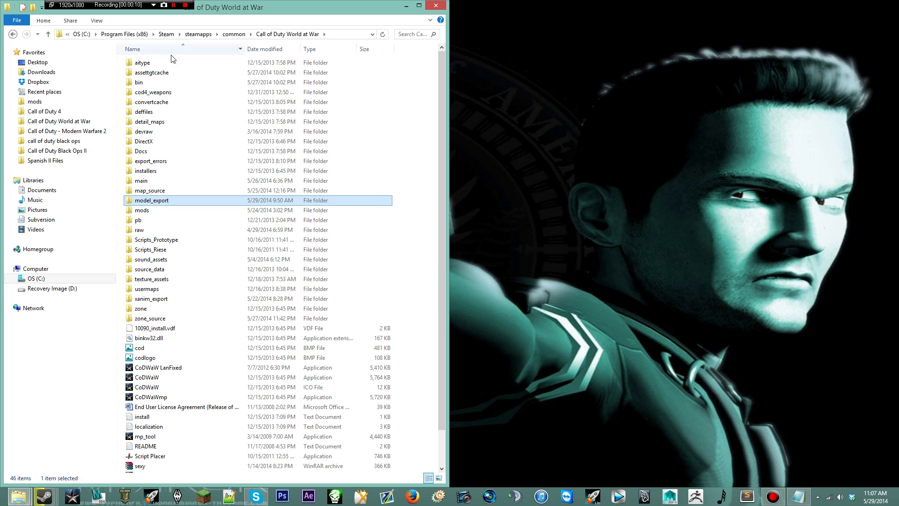
- Launch asset_manager from the game's bin folder and close the Launcher window
double_click(175, 82)
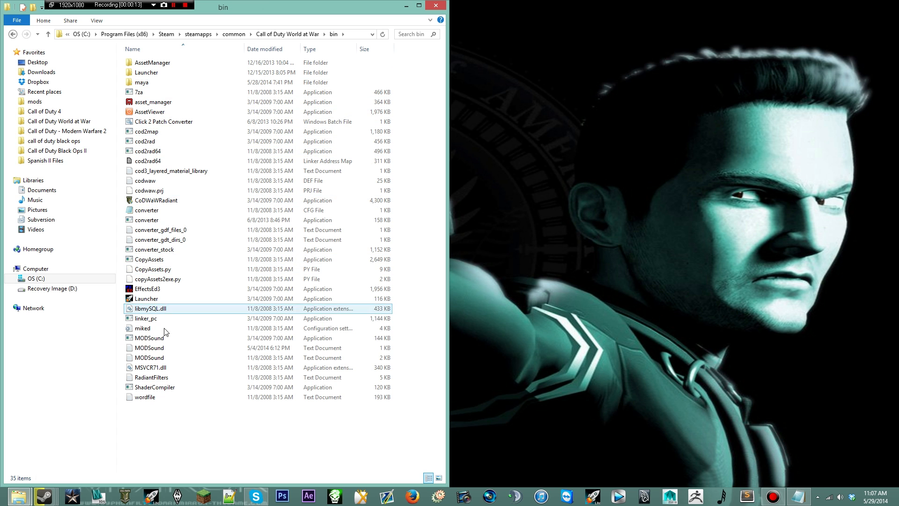
double_click(184, 101)
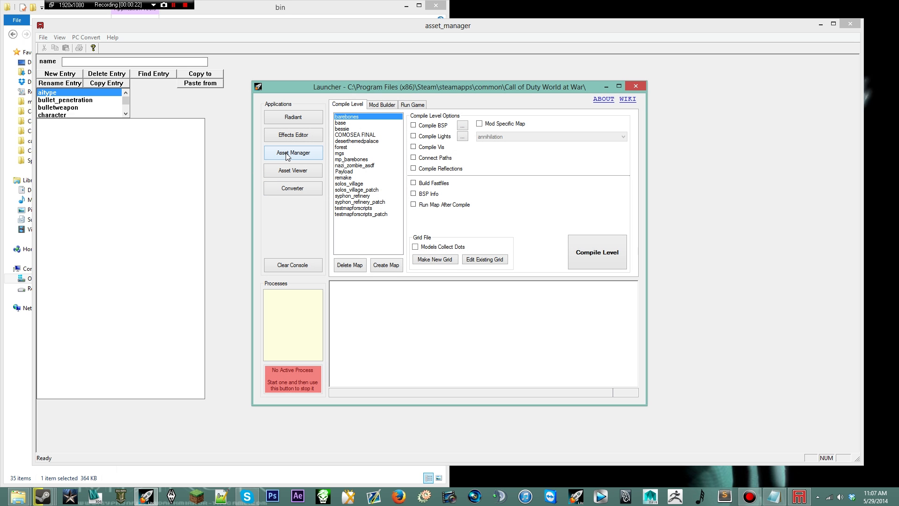
click(636, 86)
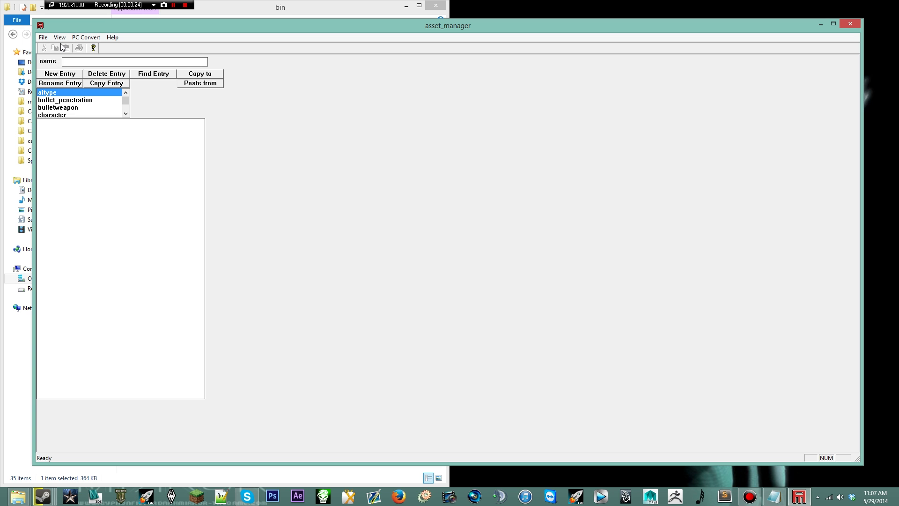
click(43, 37)
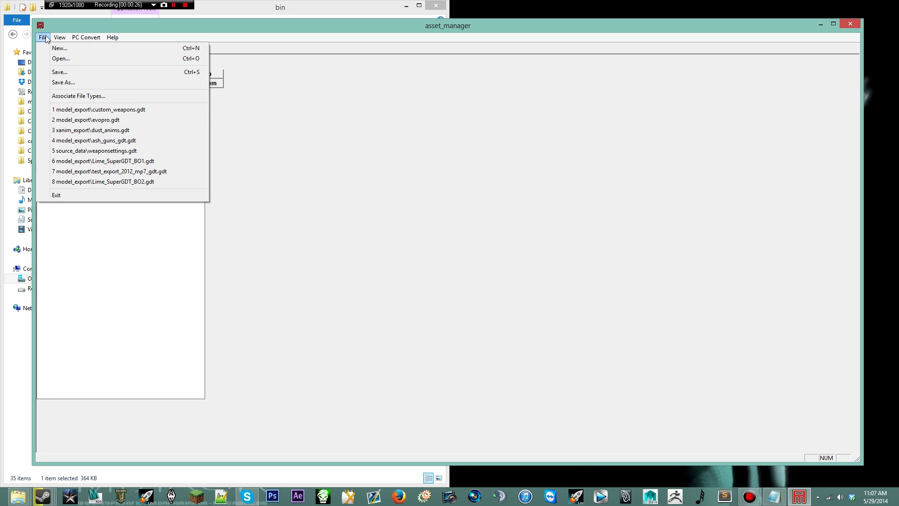
click(70, 83)
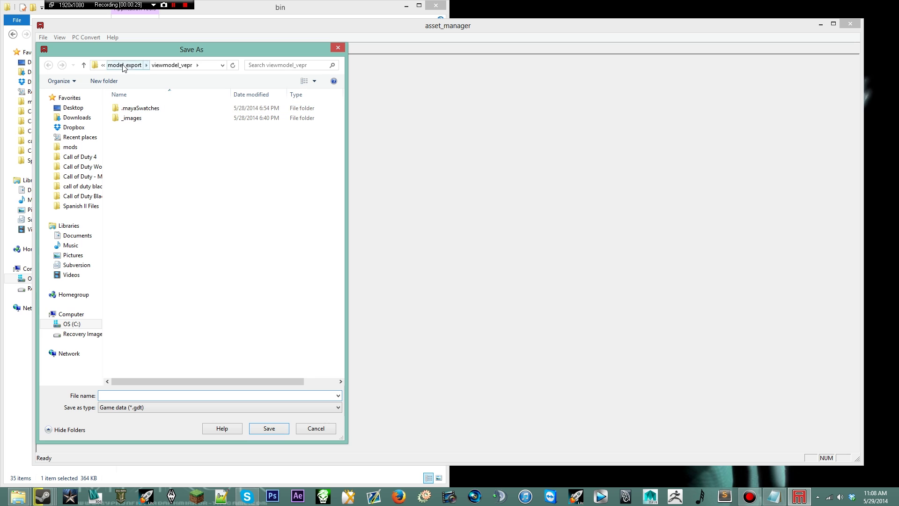
click(123, 66)
click(123, 65)
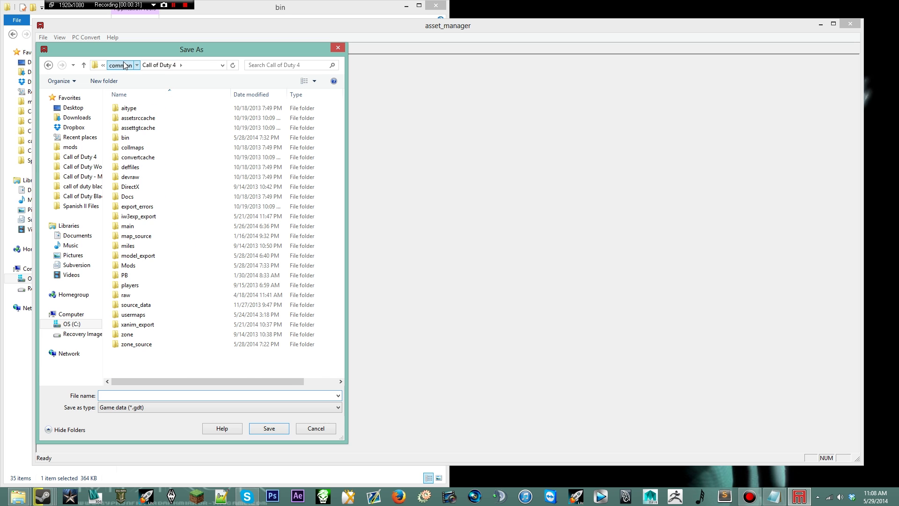
click(124, 66)
double_click(190, 219)
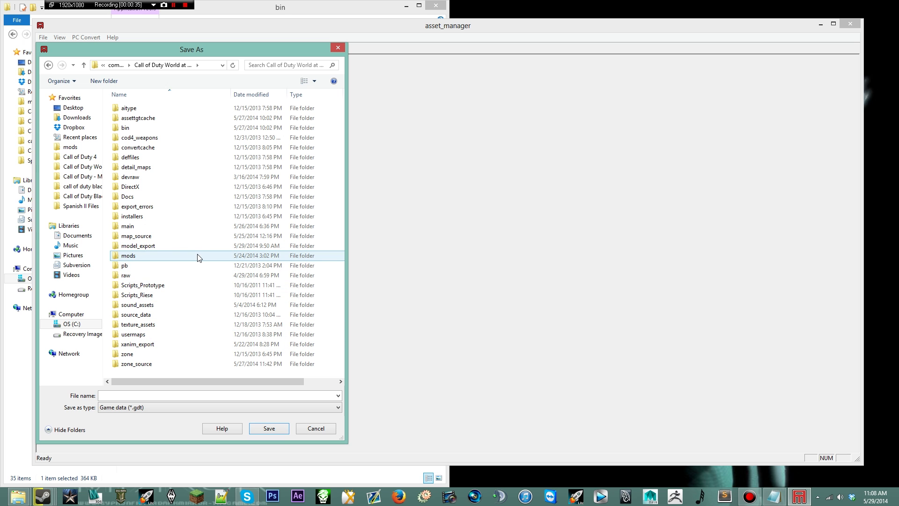
double_click(185, 246)
drag(344, 214, 356, 329)
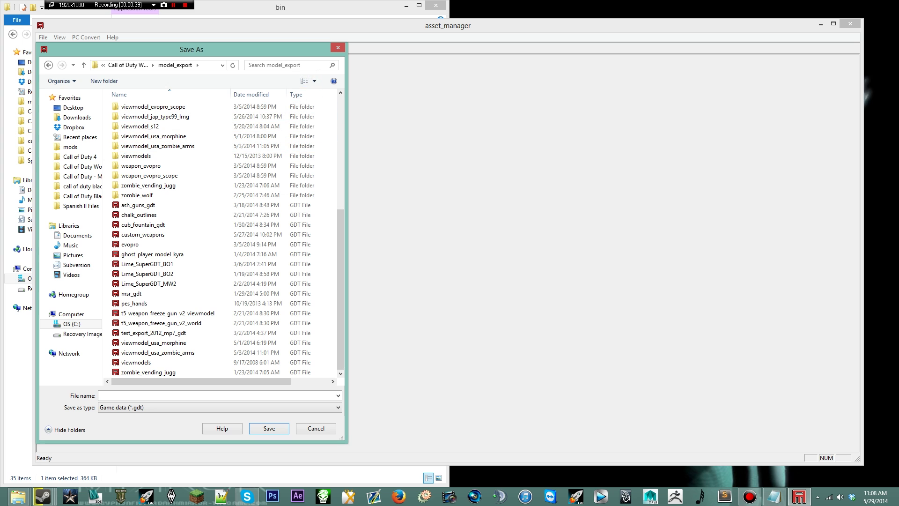
click(337, 48)
- Open the recent file model_export\custom_weapons.gdt and display its rollon_vepr_idle xanim entry
click(42, 37)
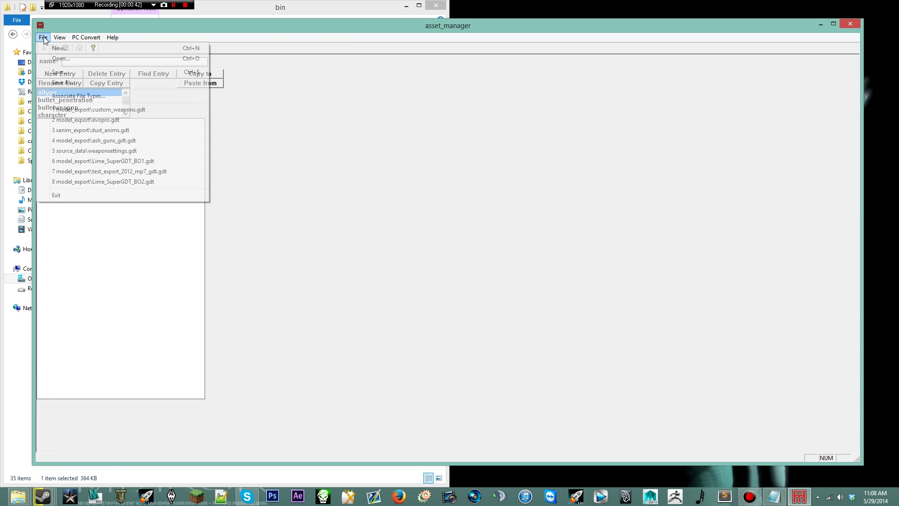
click(120, 110)
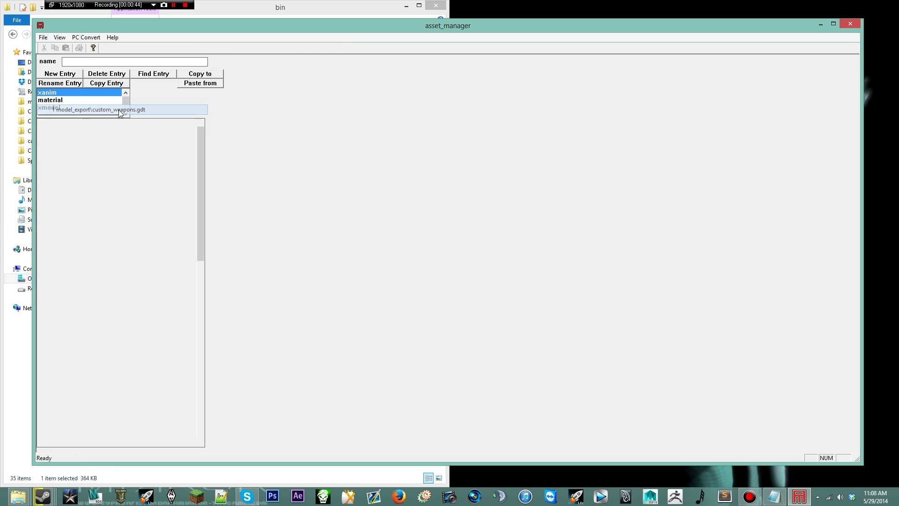
drag(198, 207, 246, 399)
click(121, 333)
click(122, 348)
click(123, 362)
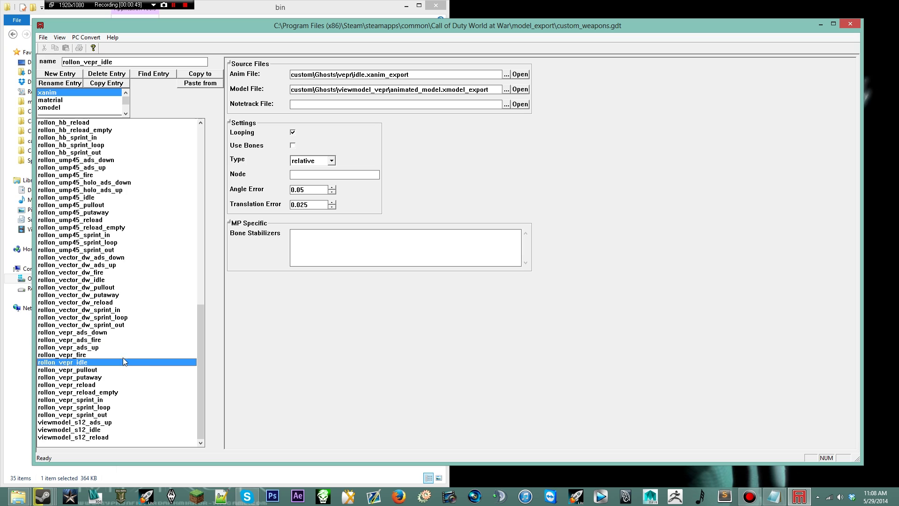
- Look through the xanim entries and the available asset types, including xmodel
scroll(125, 101, down, 5)
scroll(93, 101, up, 5)
click(49, 108)
click(55, 93)
click(56, 107)
click(56, 93)
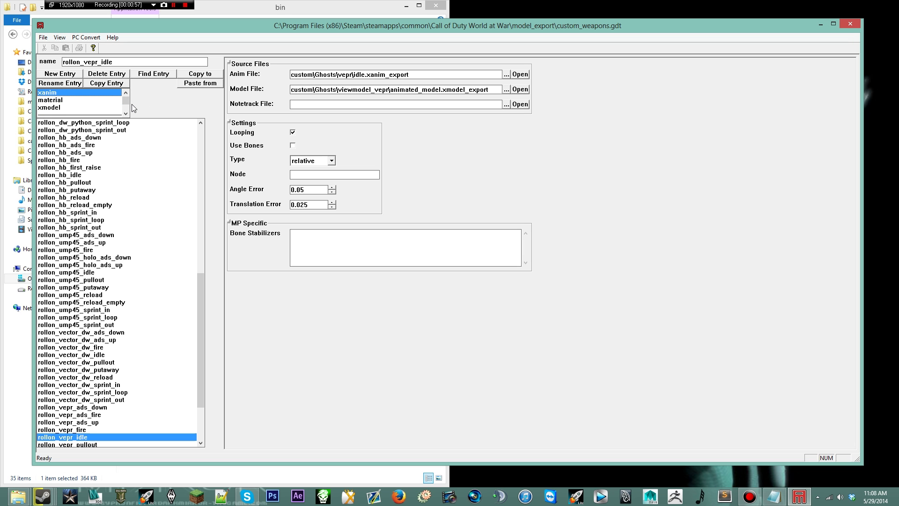
scroll(125, 102, down, 5)
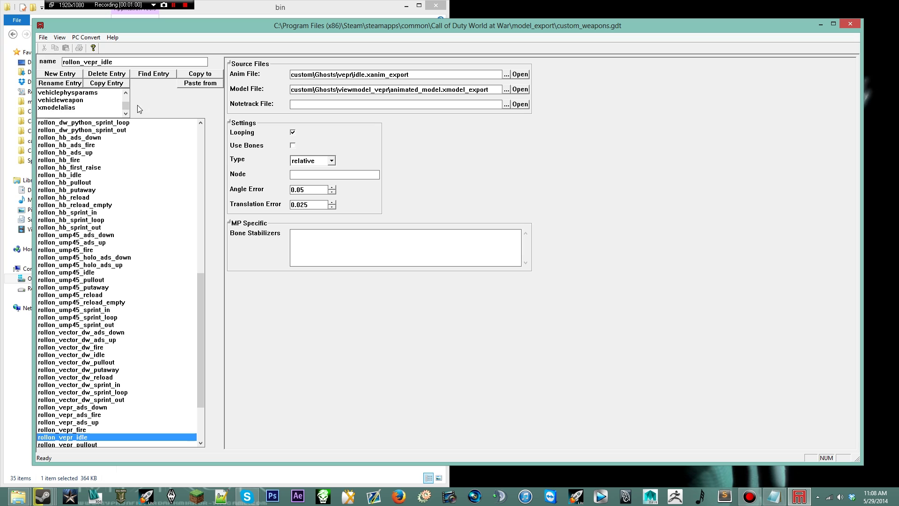
scroll(125, 106, up, 5)
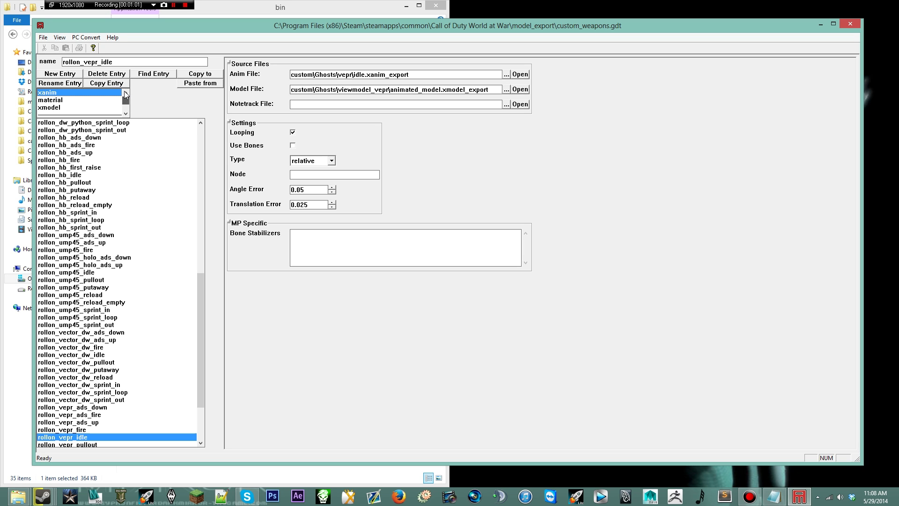
click(62, 75)
drag(428, 221, 388, 221)
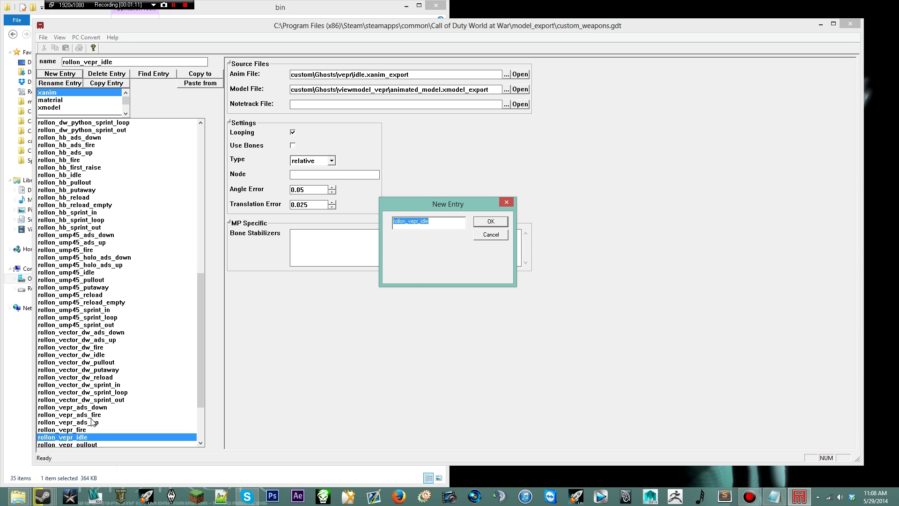
click(406, 221)
drag(406, 221, 436, 220)
click(408, 222)
click(438, 221)
click(507, 202)
- Review the settings of several rollon_vepr animation entries, ending on rollon_vepr_idle
drag(201, 397, 199, 431)
click(101, 340)
click(102, 362)
click(101, 332)
click(102, 355)
click(103, 362)
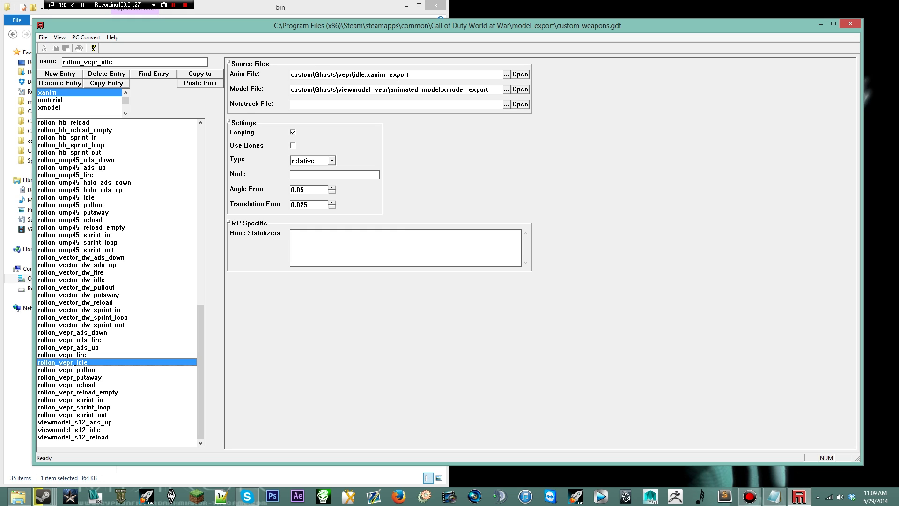
- Clear the Anim File and Model File paths of the rollon_vepr_idle entry
drag(409, 75, 291, 74)
key(Delete)
drag(489, 89, 288, 89)
key(Delete)
- Turn Looping off and Use Bones on for rollon_vepr_idle, and set its Type to delta
click(292, 132)
click(293, 146)
click(305, 161)
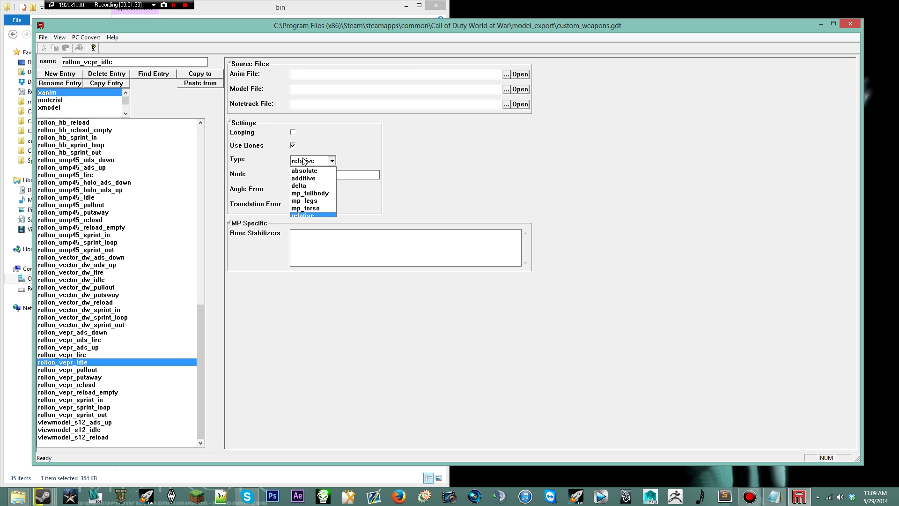
click(299, 185)
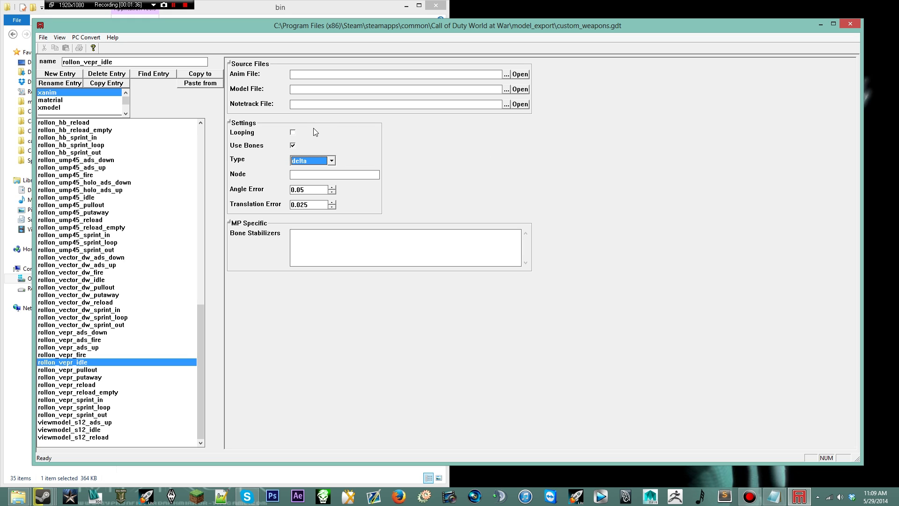
- Turn Use Bones off and Looping on for rollon_vepr_idle, and set its Type to relative
click(292, 146)
click(293, 133)
click(307, 167)
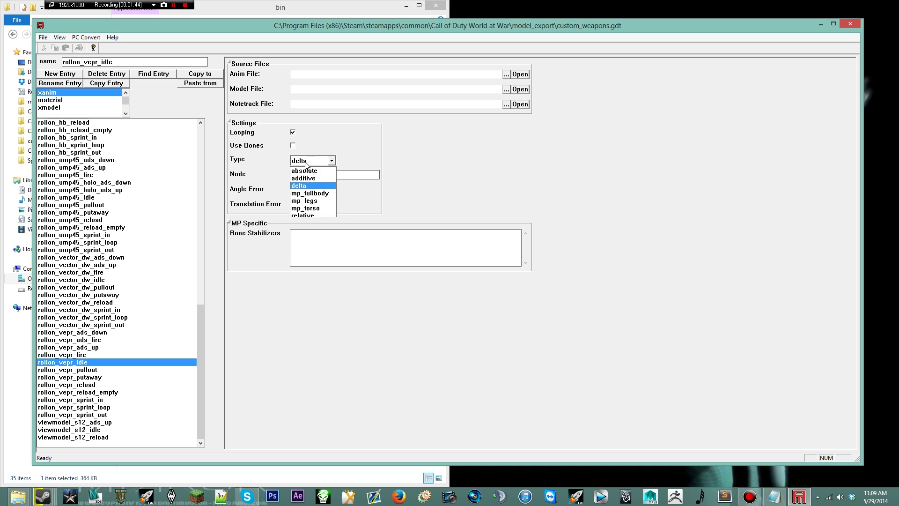
click(311, 215)
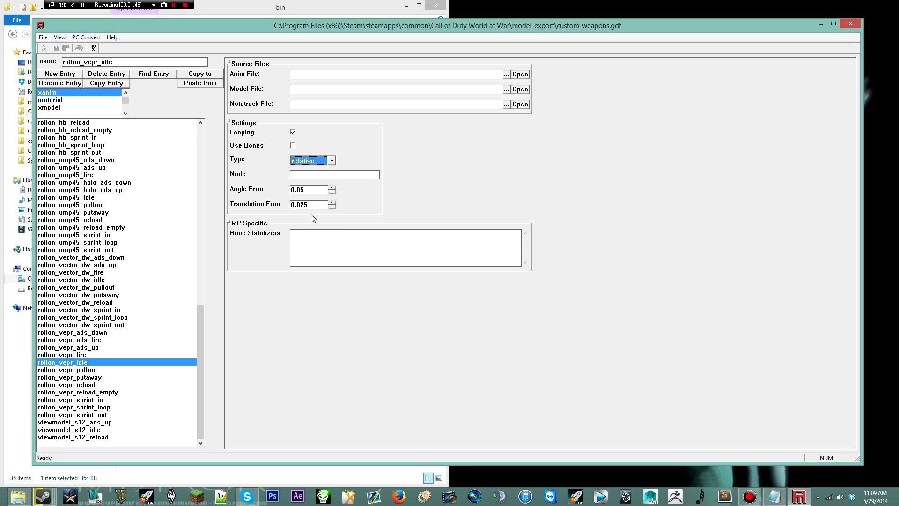
- Assign idle.xanim_export from the vepr folder as the Anim File and animated_model from viewmodel_vepr as the Model File of rollon_vepr_idle
click(507, 74)
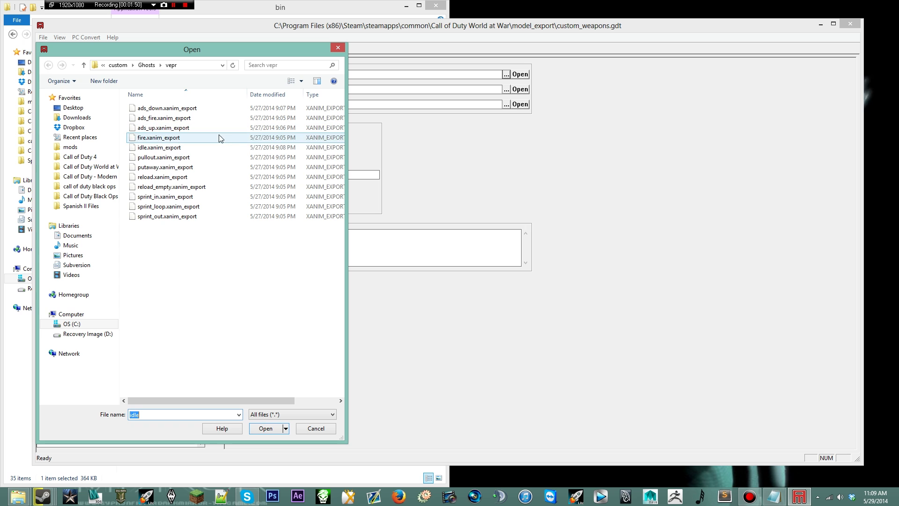
double_click(184, 147)
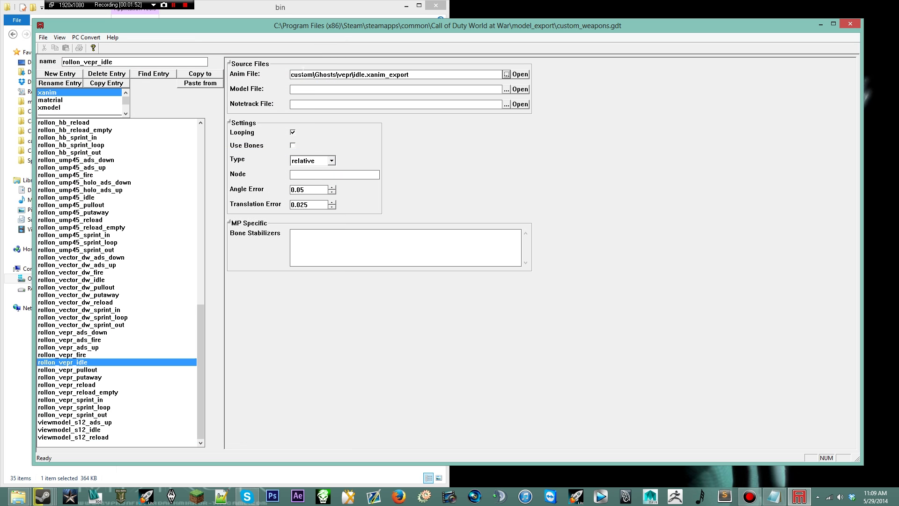
click(507, 90)
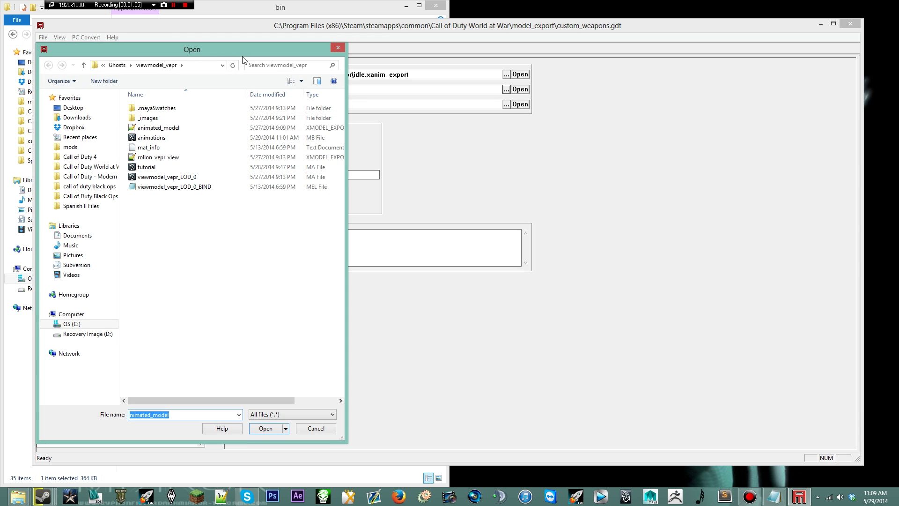
double_click(183, 128)
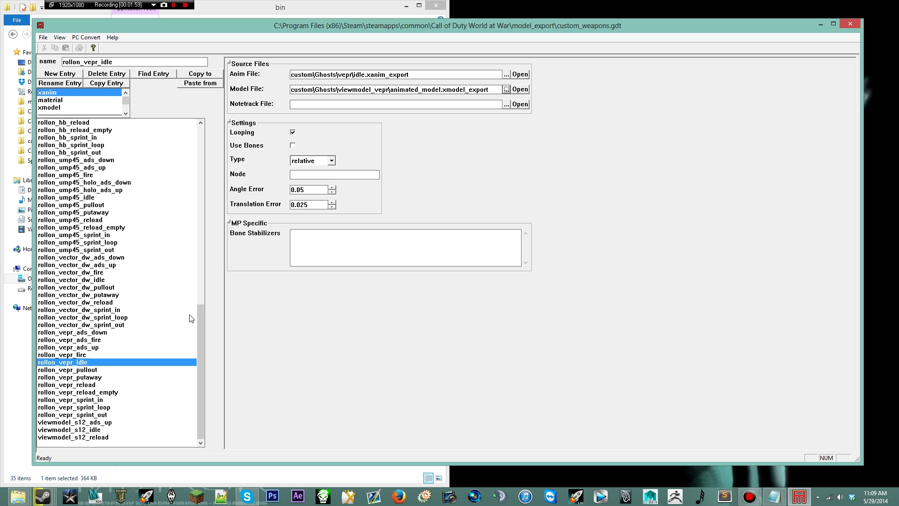
- Run the PC conversion for the current rollon_vepr_idle asset only
click(96, 38)
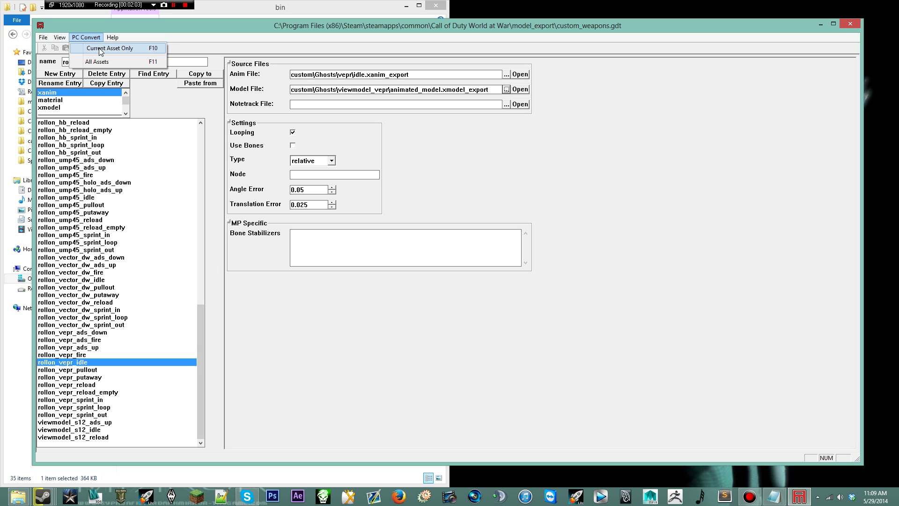
click(142, 48)
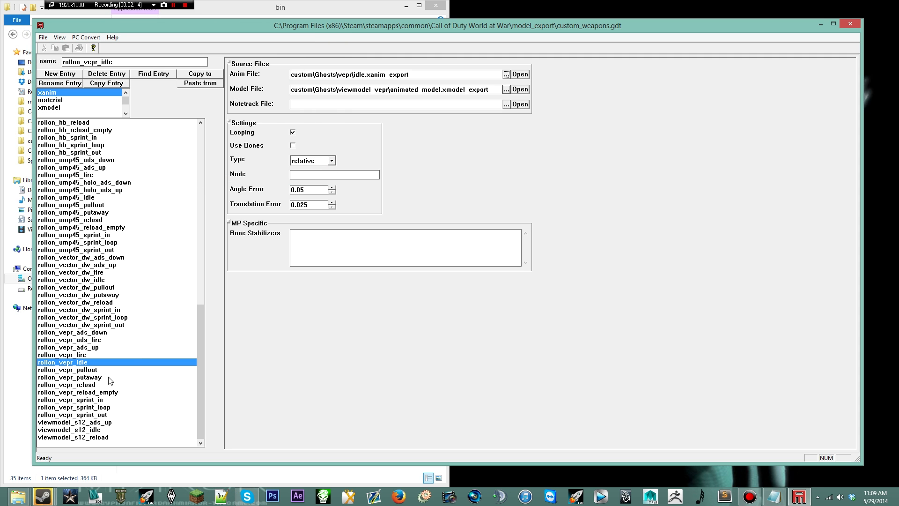
click(115, 84)
drag(452, 229, 420, 230)
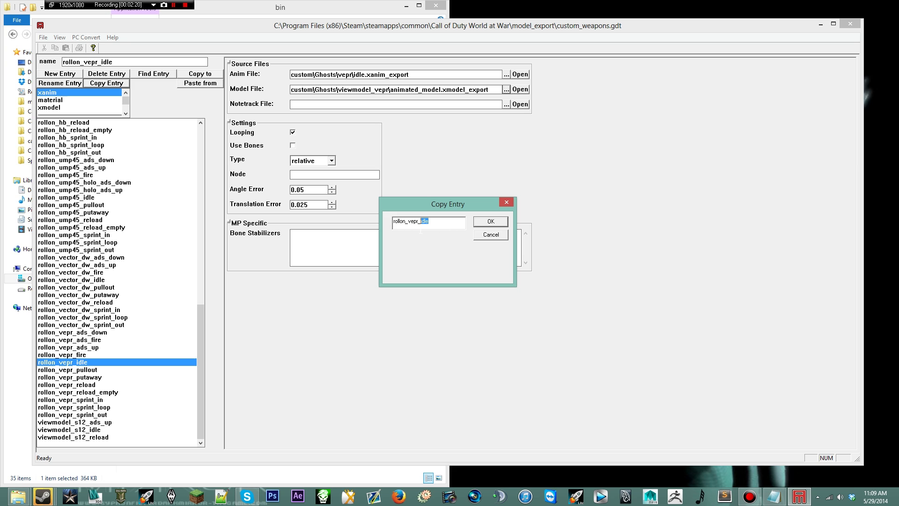
click(505, 204)
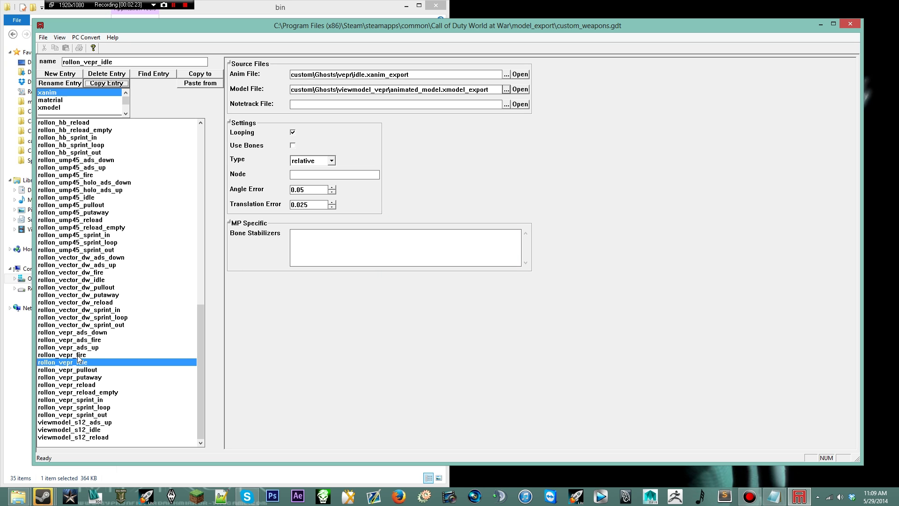
- For the rollon_vepr_fire entry, choose fire.xanim_export as the Anim File and animated_model as the Model File
click(81, 355)
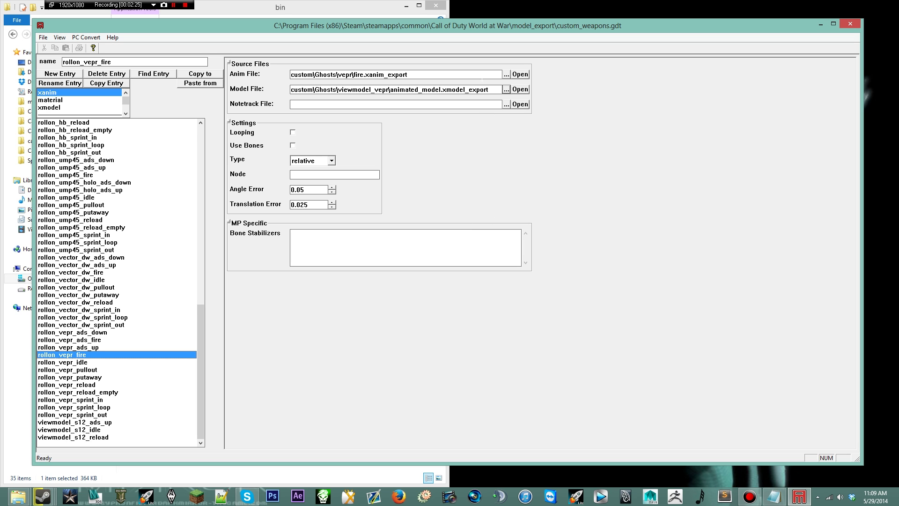
click(507, 75)
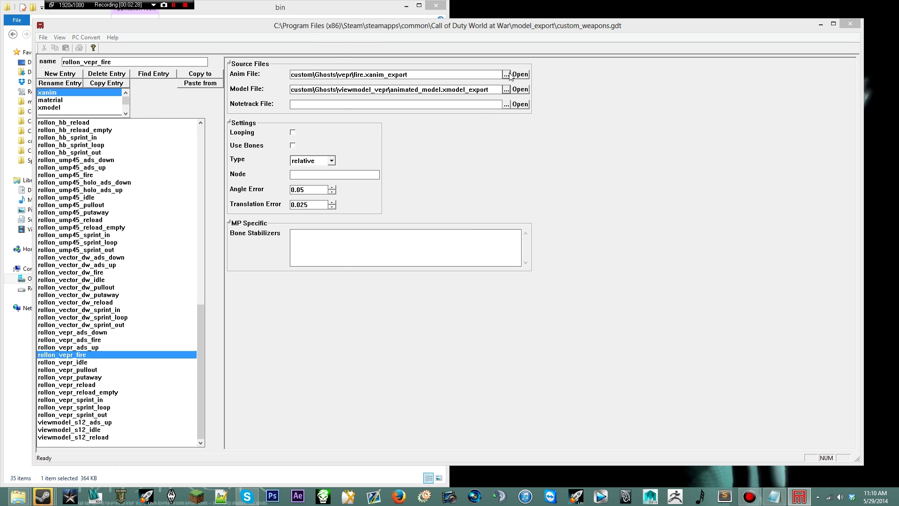
click(272, 138)
double_click(272, 140)
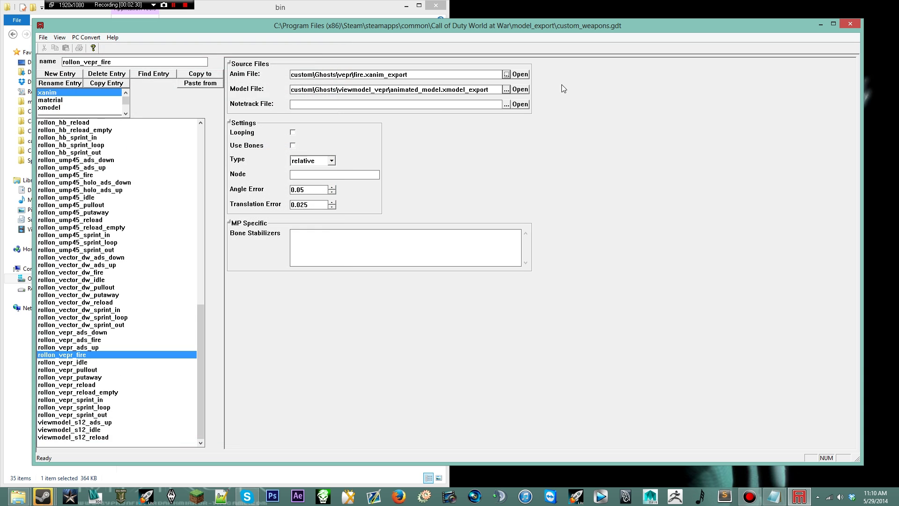
click(507, 89)
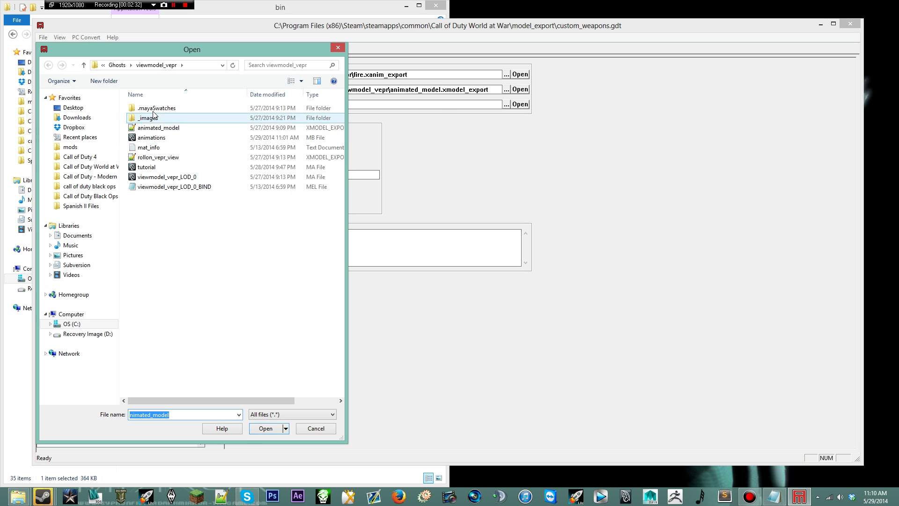
click(171, 127)
double_click(171, 127)
- Browse for the Model File of rollon_vepr_fire, going up to the model_export folder to view its contents
click(507, 90)
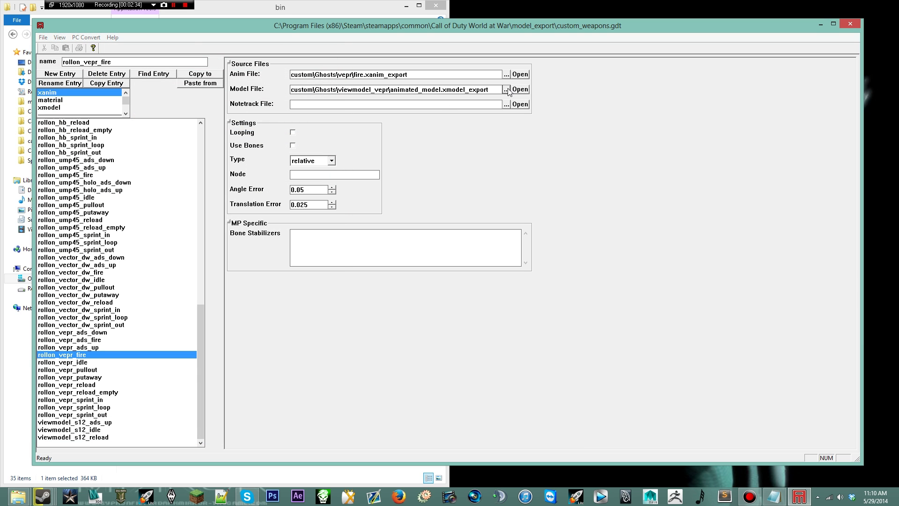
click(118, 66)
click(118, 66)
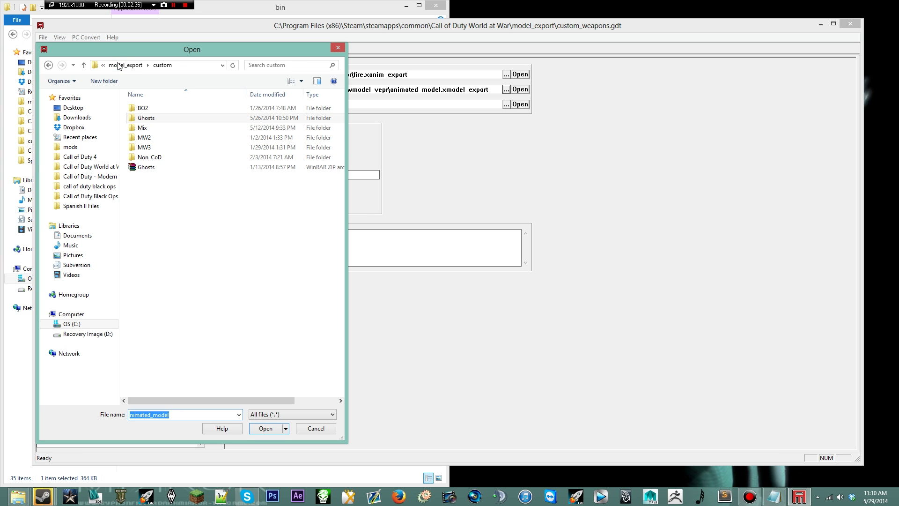
click(118, 66)
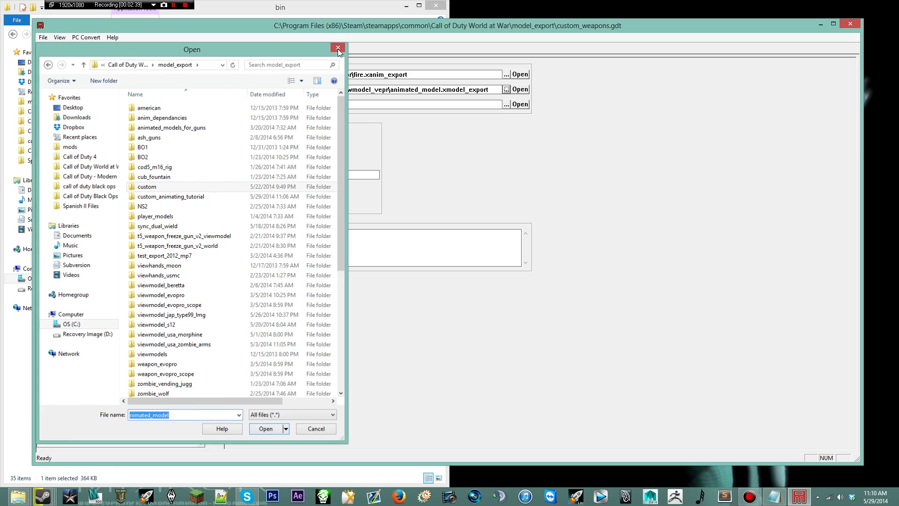
- Close the model file browser without changing the file, and compare the source files and Looping settings of the rollon_vepr fire, idle, putaway, reload and sprint entries
click(338, 48)
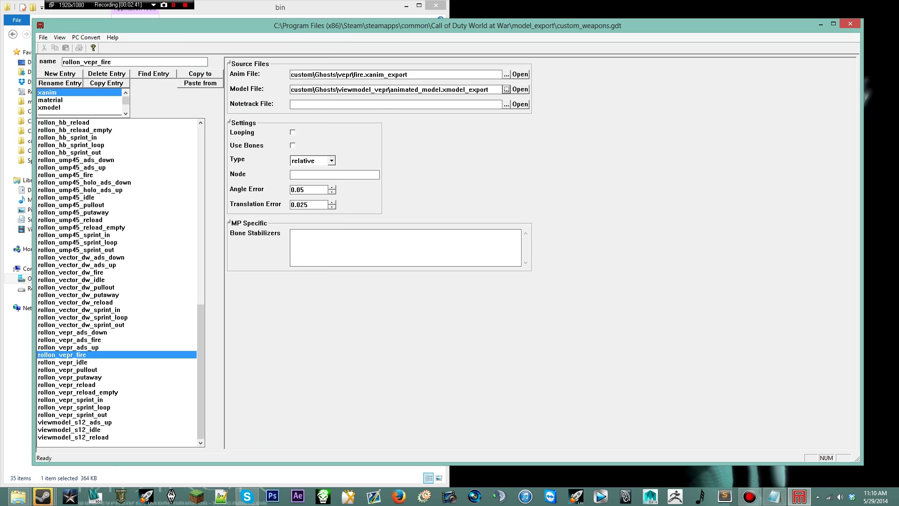
drag(459, 90, 248, 97)
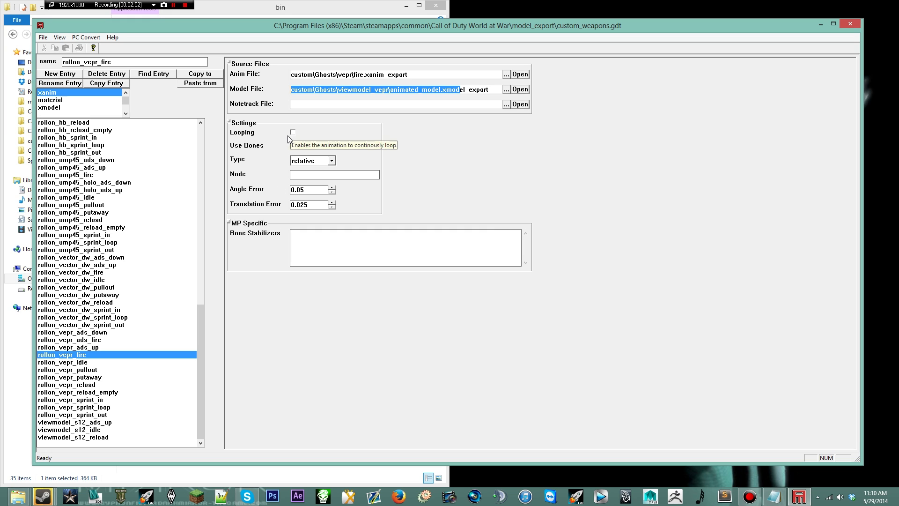
click(83, 363)
click(110, 408)
click(113, 400)
click(114, 393)
click(116, 377)
click(117, 362)
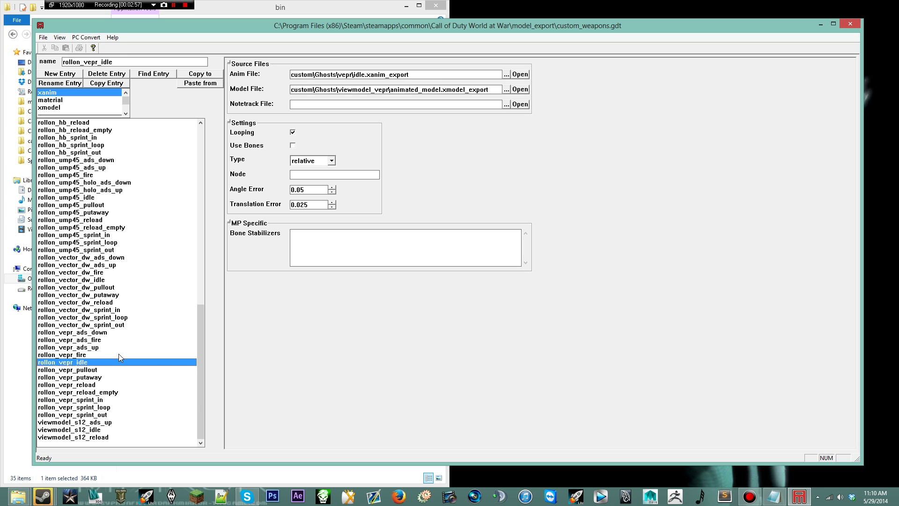
click(119, 355)
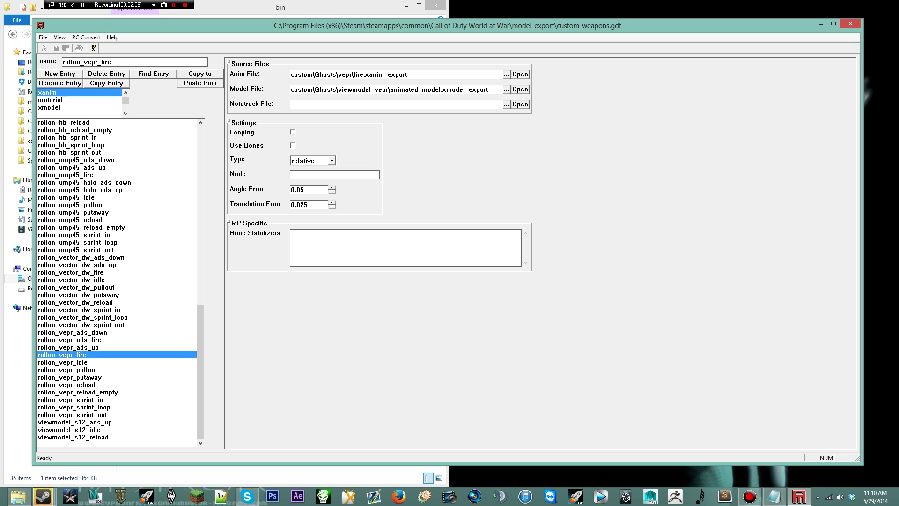
click(86, 37)
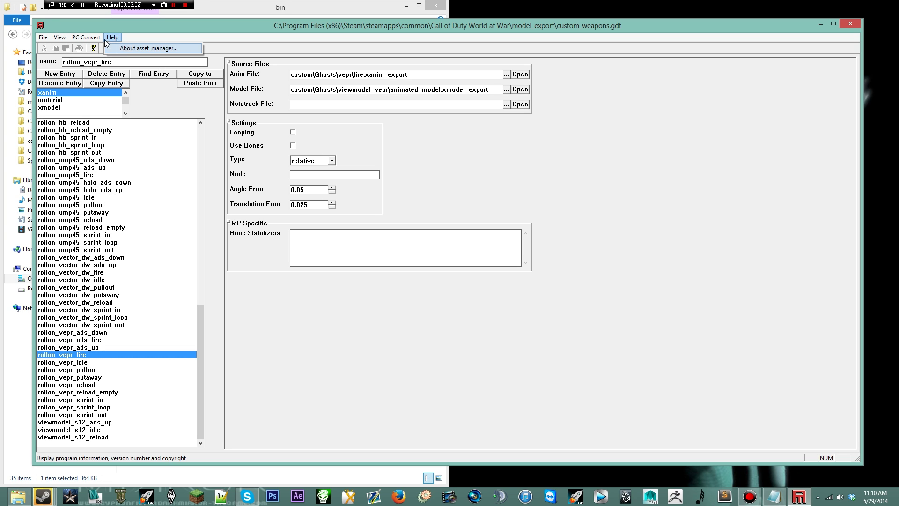
click(131, 364)
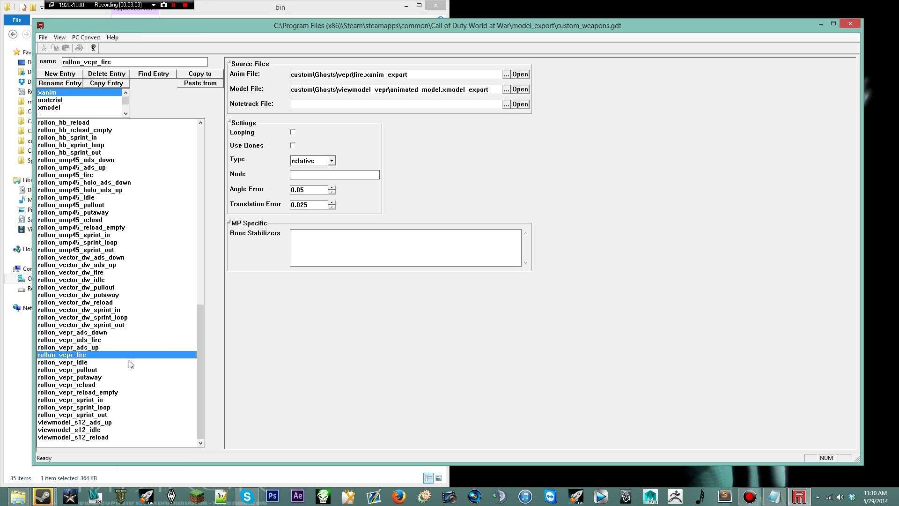
- Review the Anim File and Model File assignments across the rollon_vepr entries, from ads_down through sprint_out
click(103, 370)
click(98, 332)
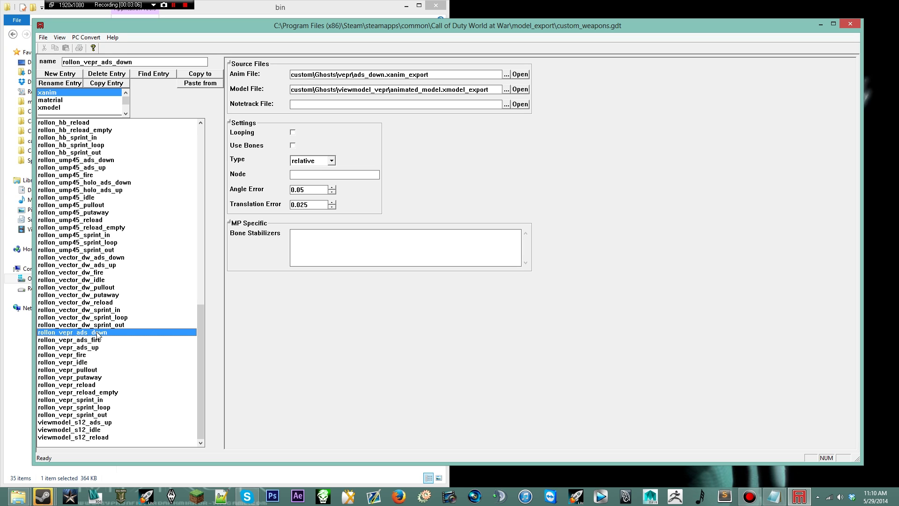
click(104, 347)
click(105, 333)
click(105, 340)
click(105, 355)
click(102, 370)
click(104, 392)
click(101, 414)
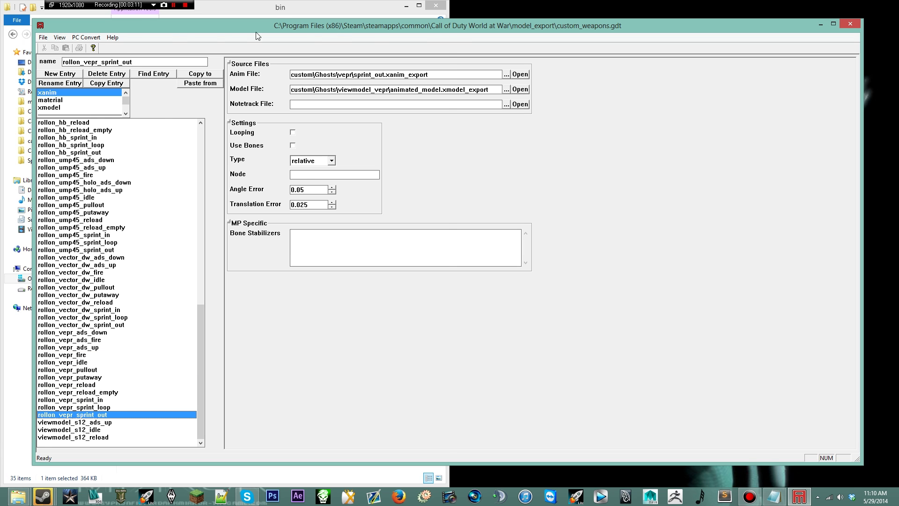
- In File Explorer, open the raw\xanim folder of Call of Duty World at War and examine the converted rollon_vepr animation files
click(279, 15)
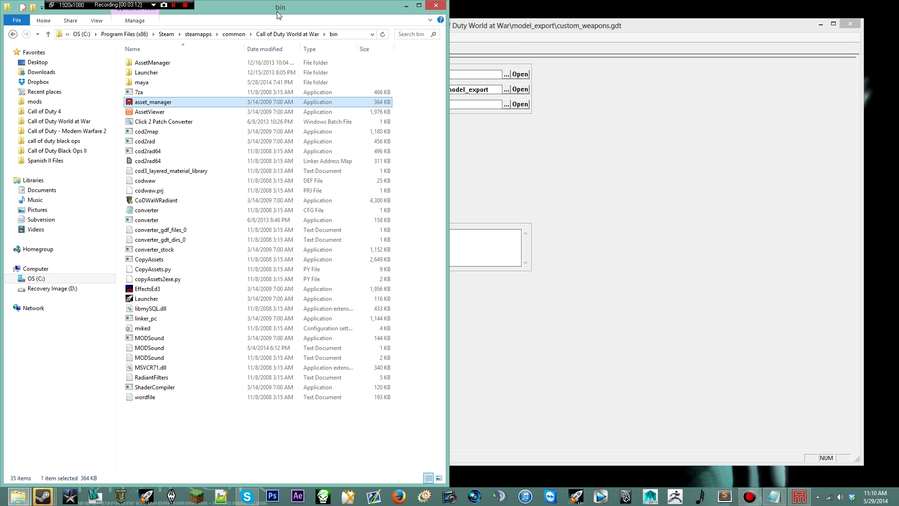
click(287, 34)
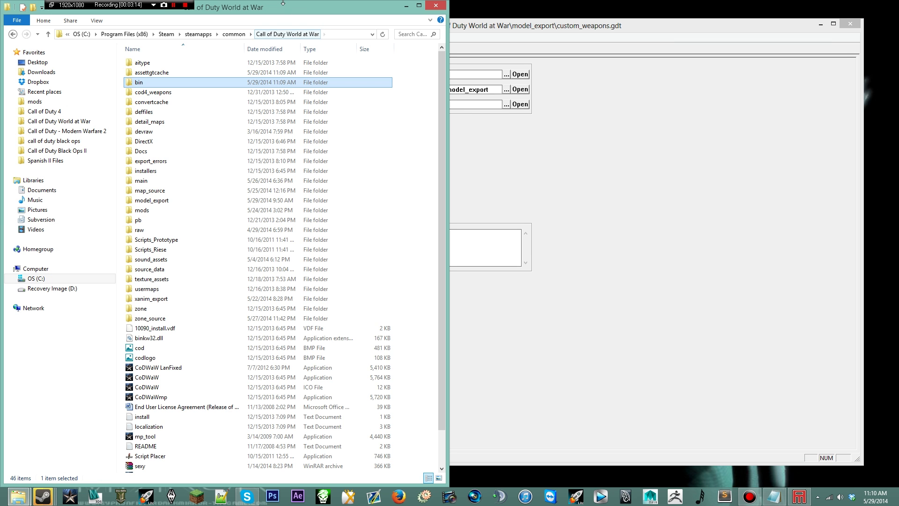
double_click(208, 230)
scroll(209, 232, down, 3)
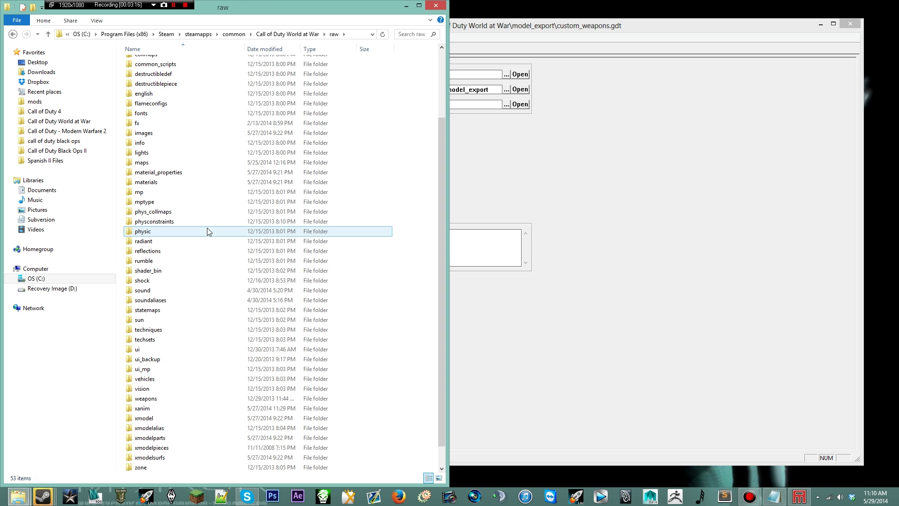
double_click(155, 408)
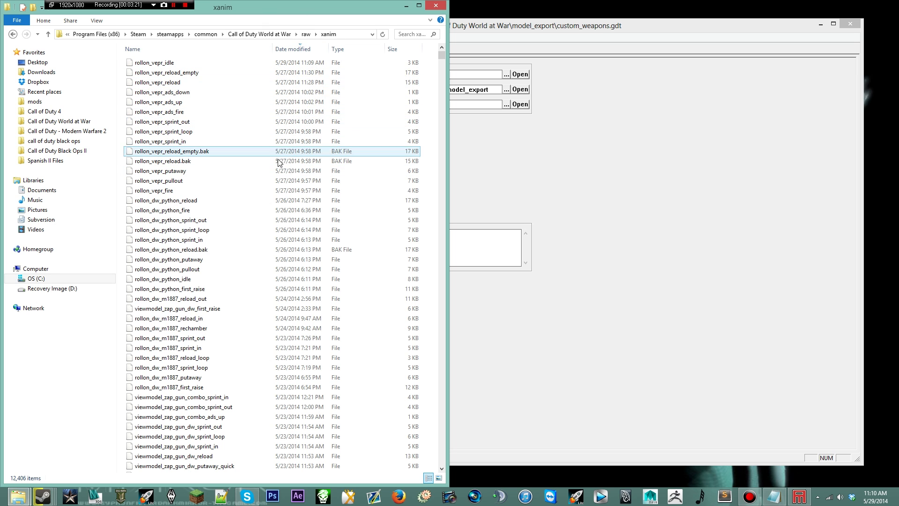
click(243, 190)
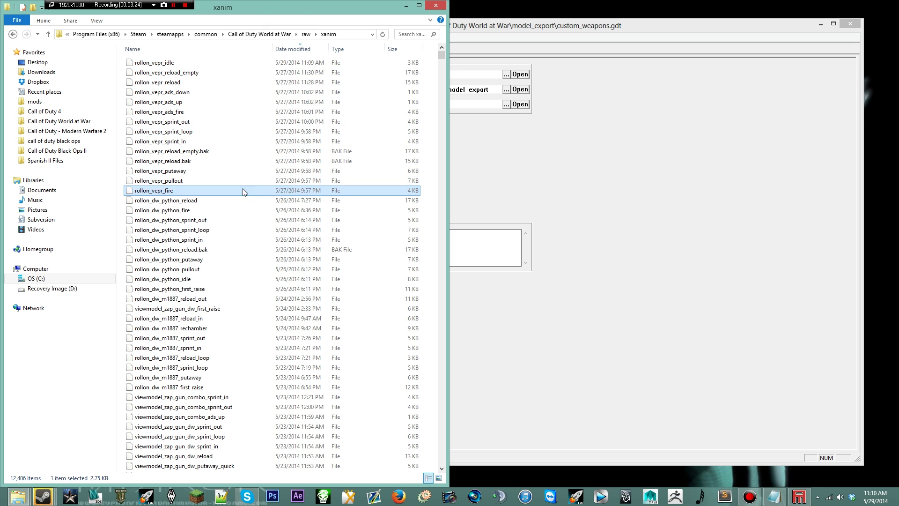
click(251, 132)
click(243, 73)
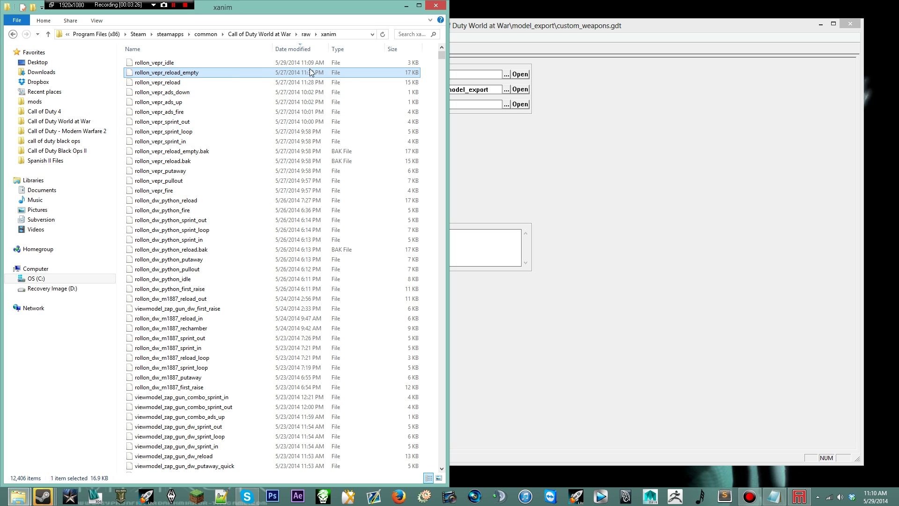
- Back in Asset Manager, create a new material entry named mtl_weapon_m417
click(506, 37)
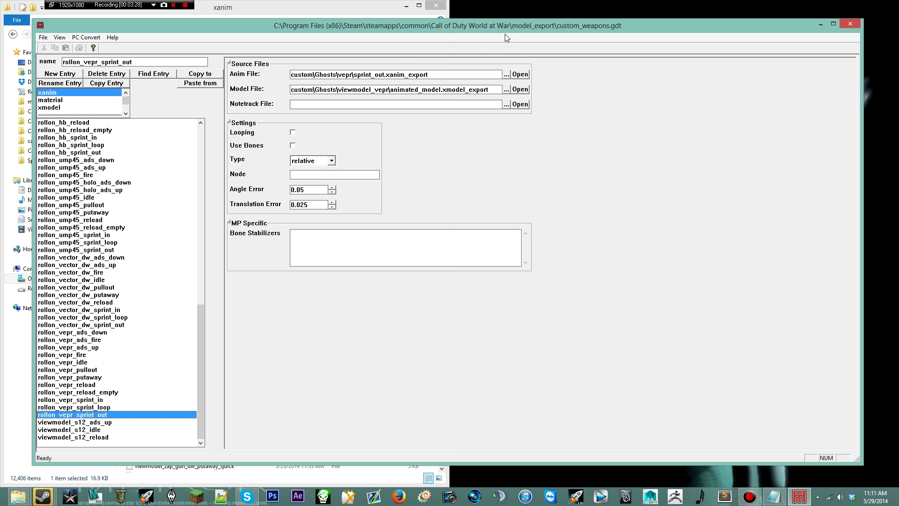
click(92, 100)
scroll(123, 105, down, 1)
scroll(122, 105, down, 1)
scroll(122, 105, up, 5)
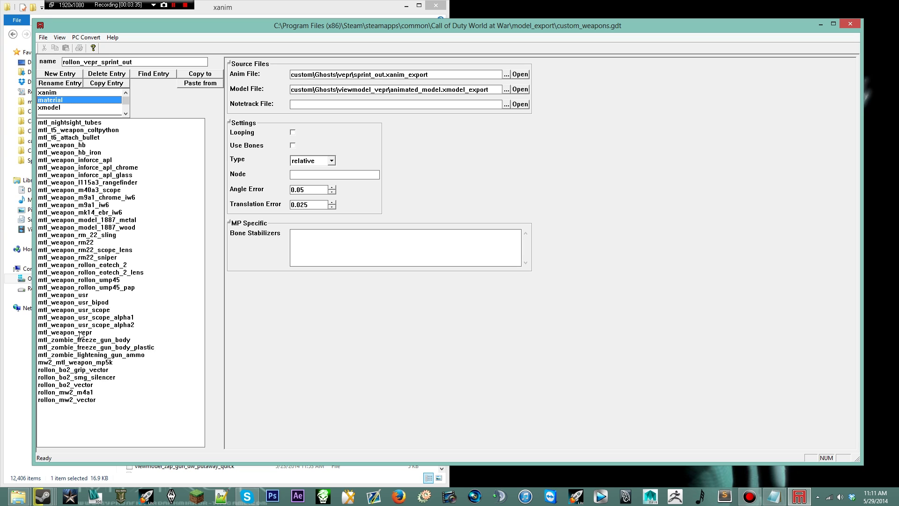
click(60, 74)
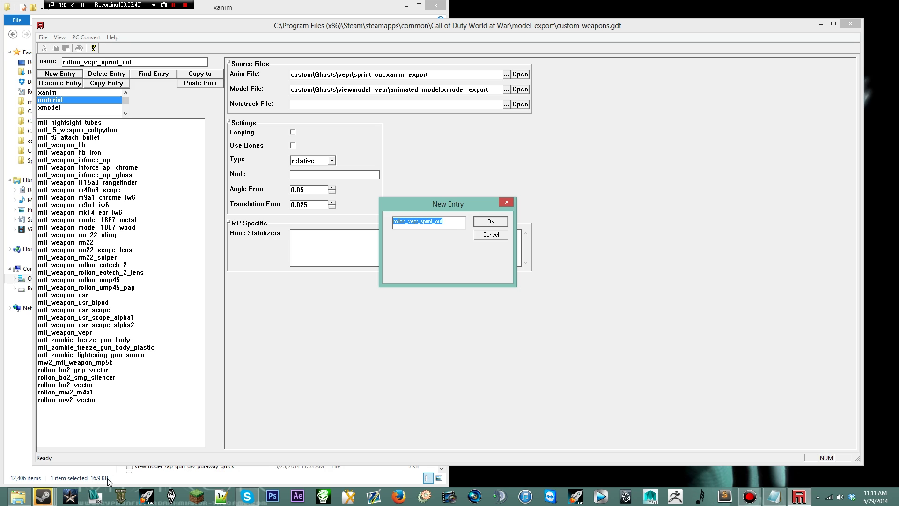
text(mtl_weapon_m417)
key(Return)
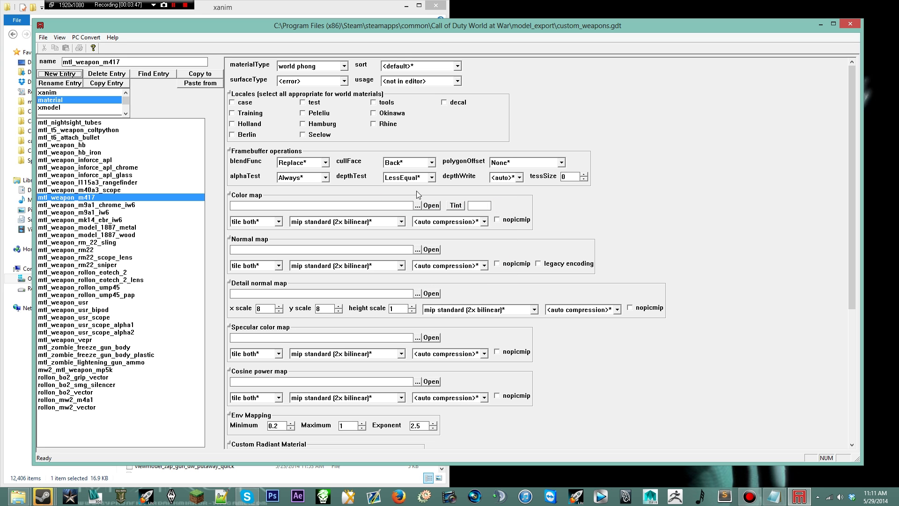
- Set the mtl_weapon_m417 material's materialType to model phong, surfaceType to <none> and cullFace to None
click(317, 68)
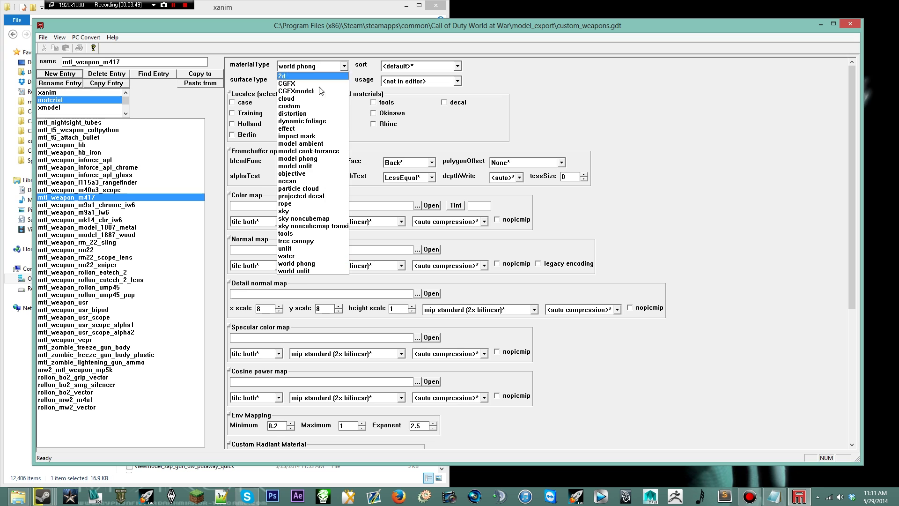
click(322, 159)
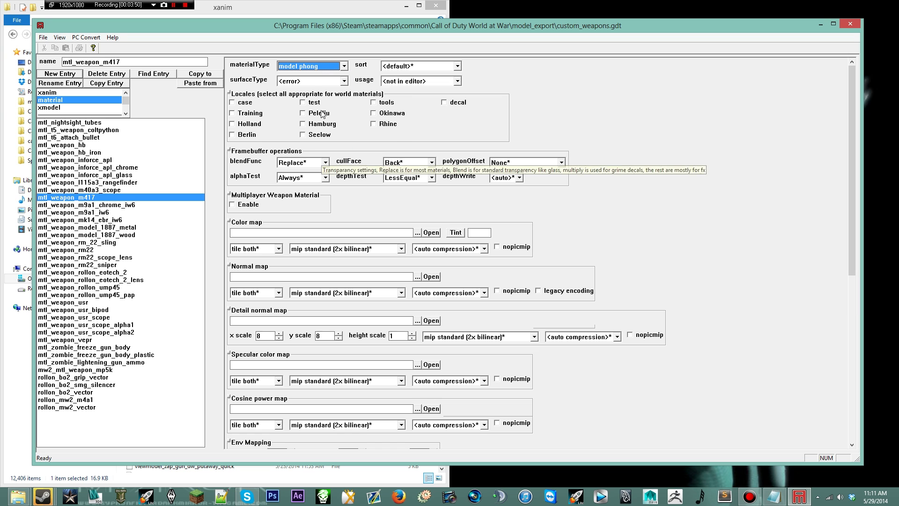
click(287, 81)
click(302, 89)
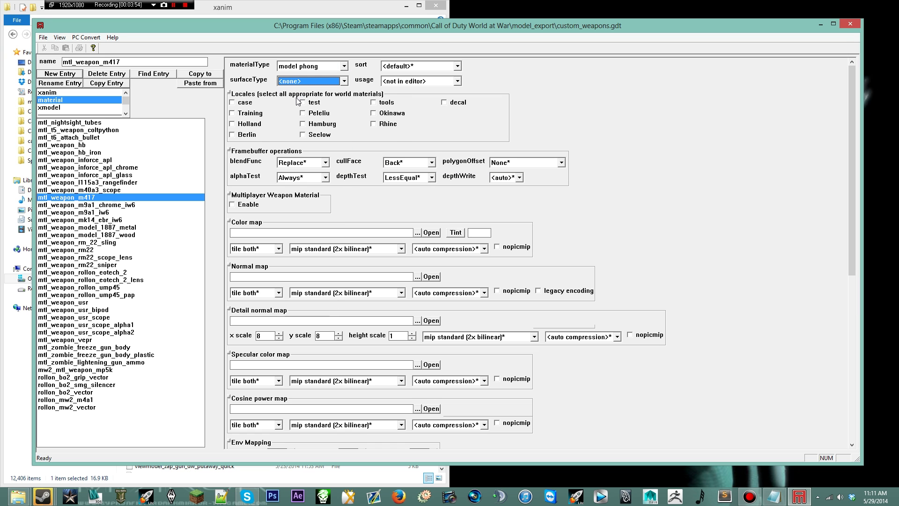
click(394, 163)
click(392, 185)
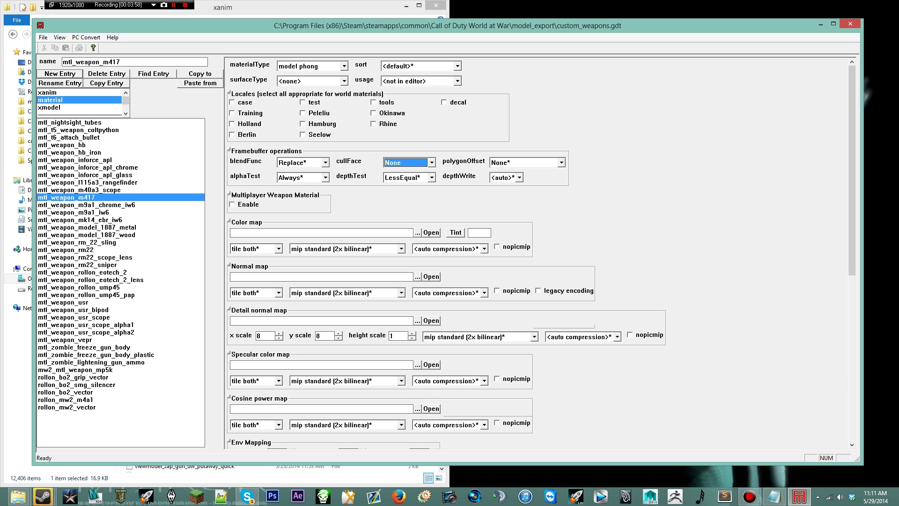
- Browse for the Color map image of mtl_weapon_m417, going to model_export\custom_animating_tutorial\m417_images
click(417, 232)
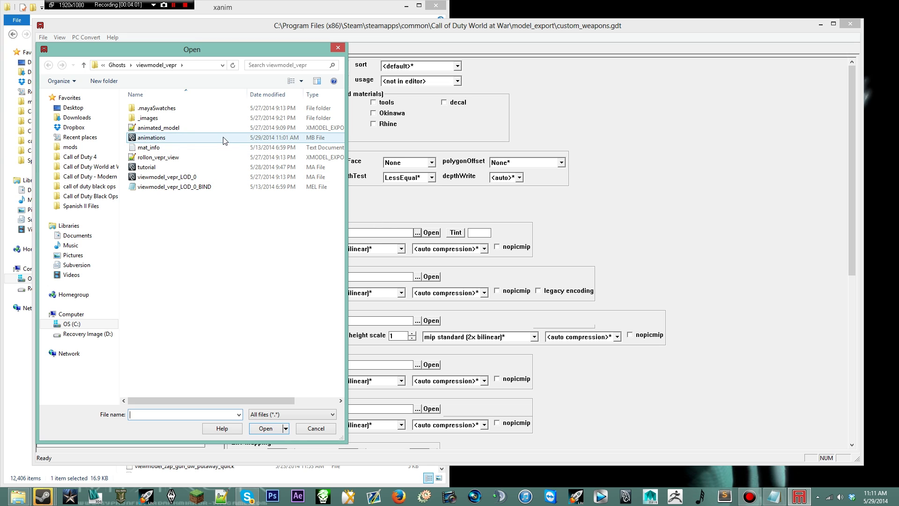
click(180, 121)
click(118, 65)
click(114, 65)
click(118, 65)
click(226, 276)
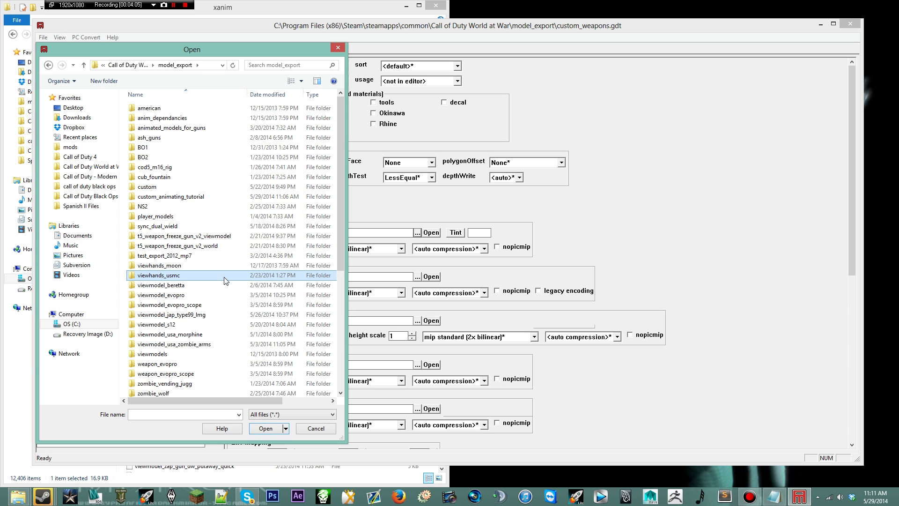
scroll(228, 279, down, 3)
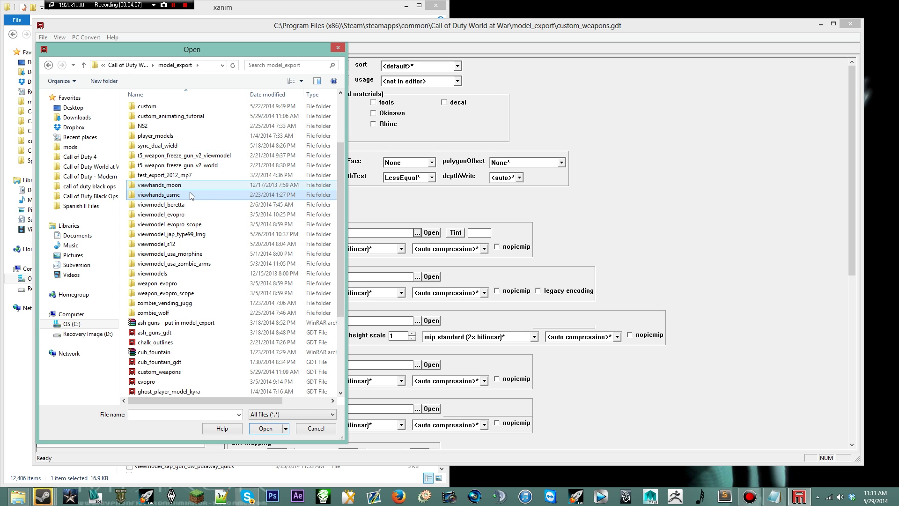
scroll(211, 220, up, 3)
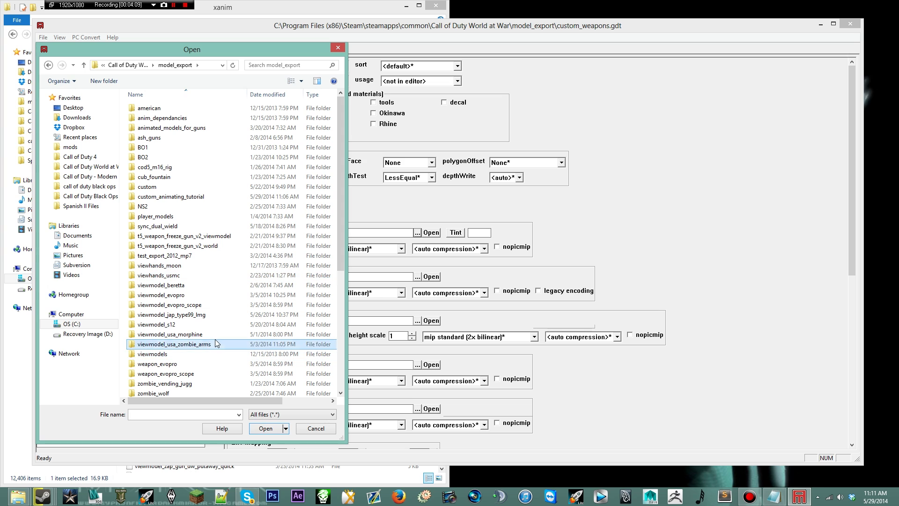
click(216, 304)
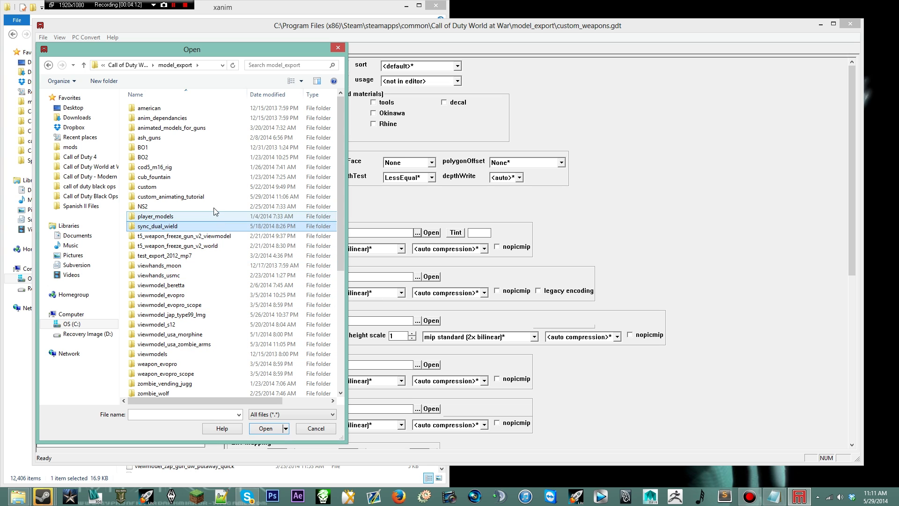
double_click(178, 197)
double_click(167, 121)
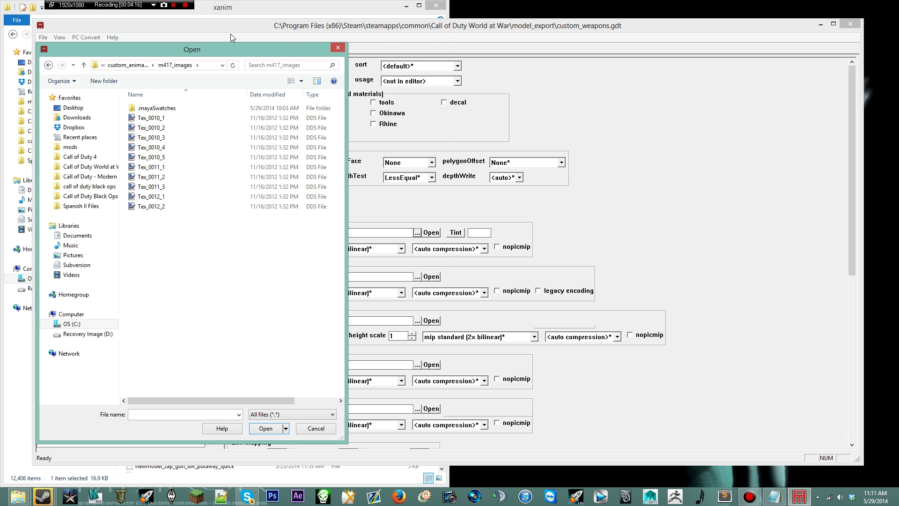
- In File Explorer, open the m417_images folder inside model_export\custom_animating_tutorial
click(248, 6)
click(248, 35)
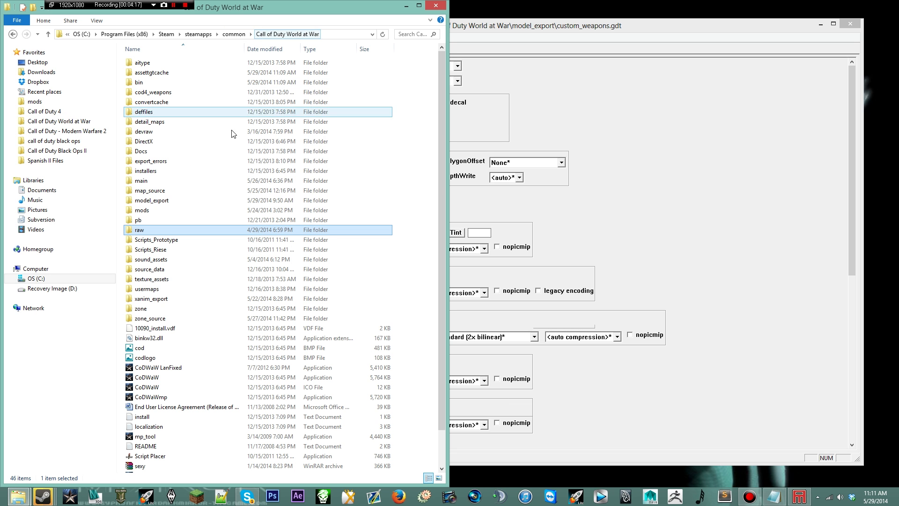
click(210, 200)
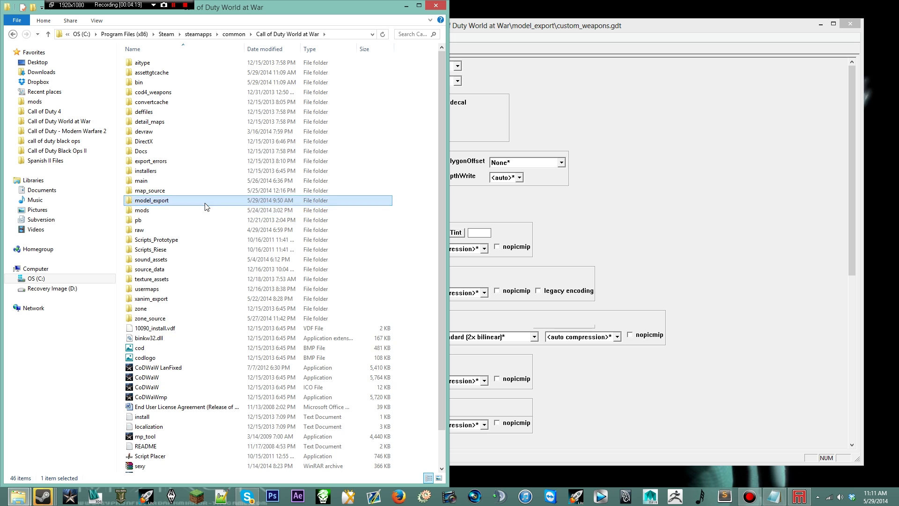
double_click(206, 202)
scroll(222, 265, down, 3)
click(241, 143)
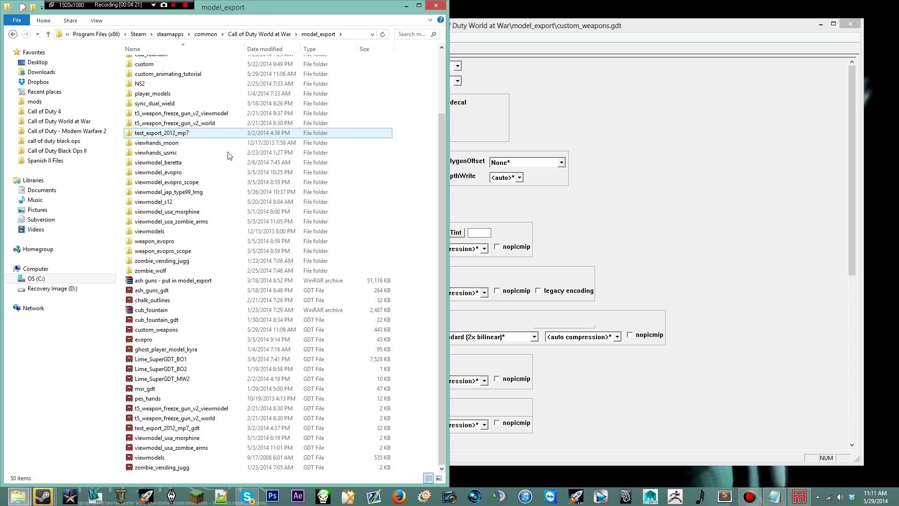
double_click(229, 73)
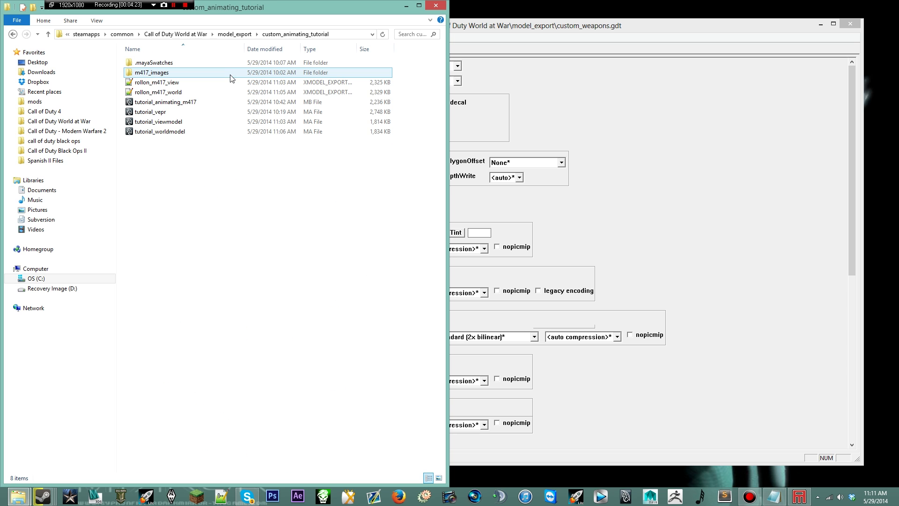
click(230, 73)
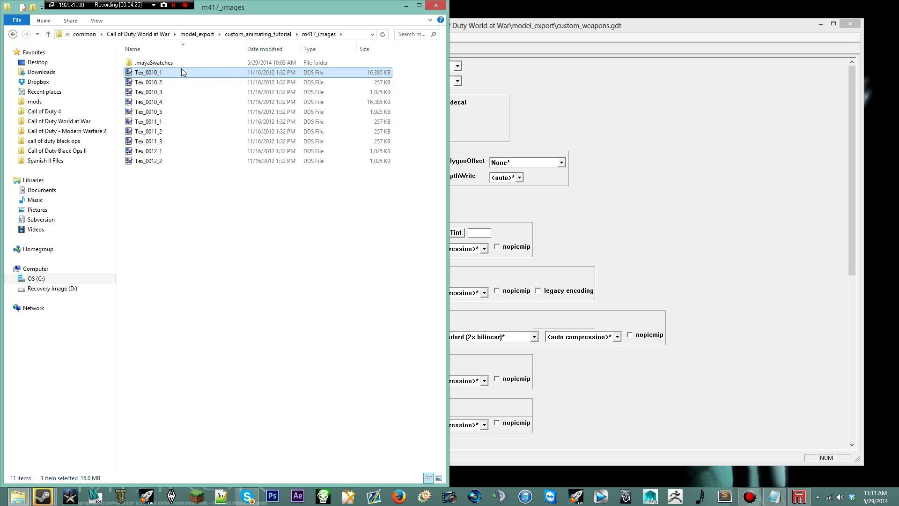
- Rename the Tex_0010_1 texture file as weapon_m417_col
key(F2)
text(weapon_m4)
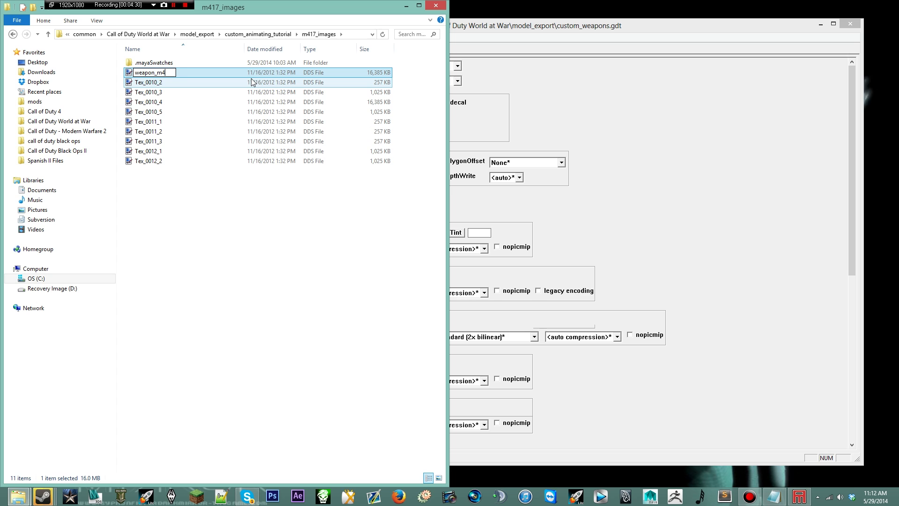
text(17_col)
key(Return)
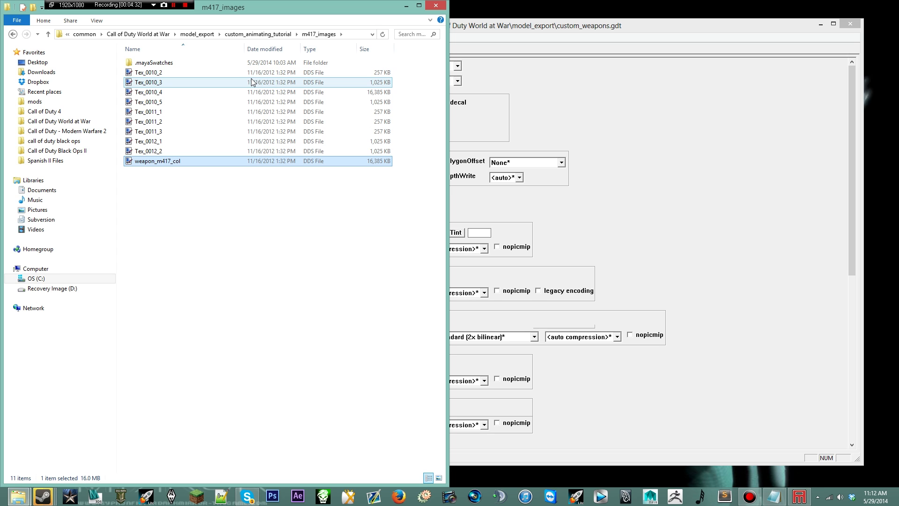
- Rename the Tex_0011_1 texture file as weapon_m417_bullets_col and open it in Paint.NET to check the image
click(248, 111)
key(F2)
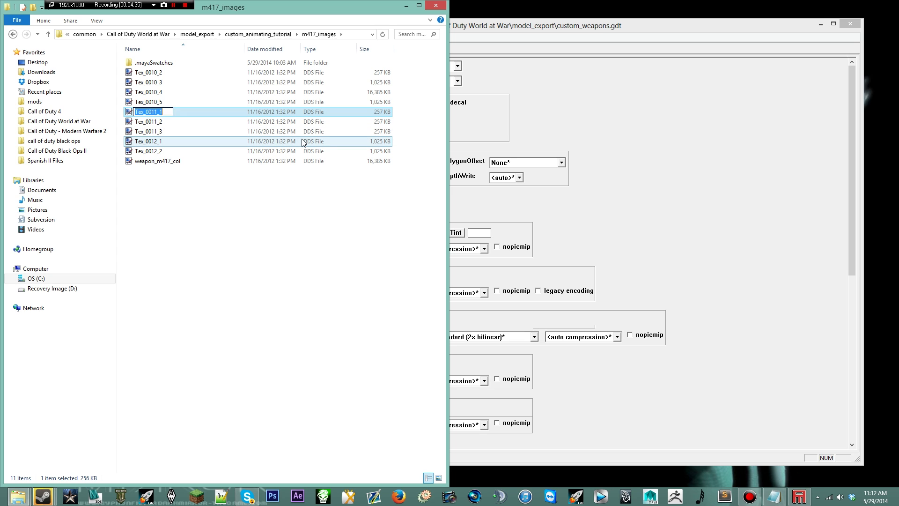
text(weapon_m417_bullets_co)
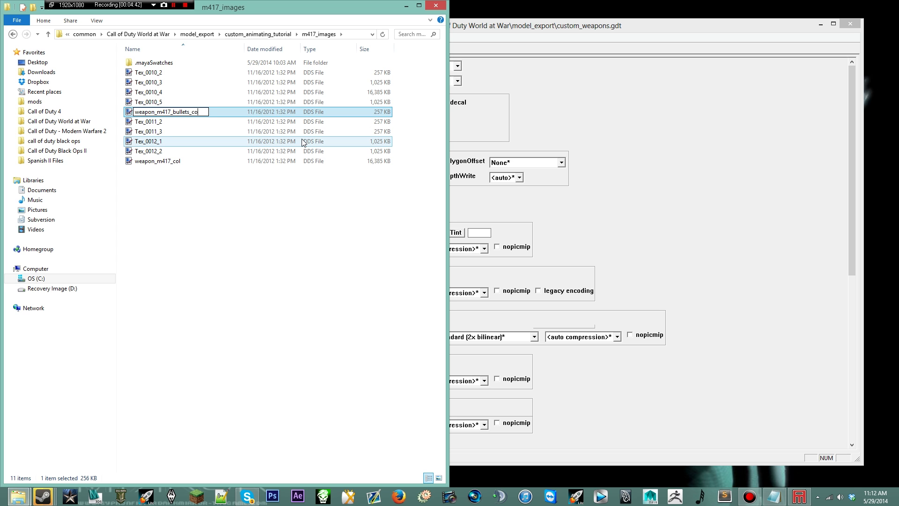
text(l)
key(Return)
double_click(306, 152)
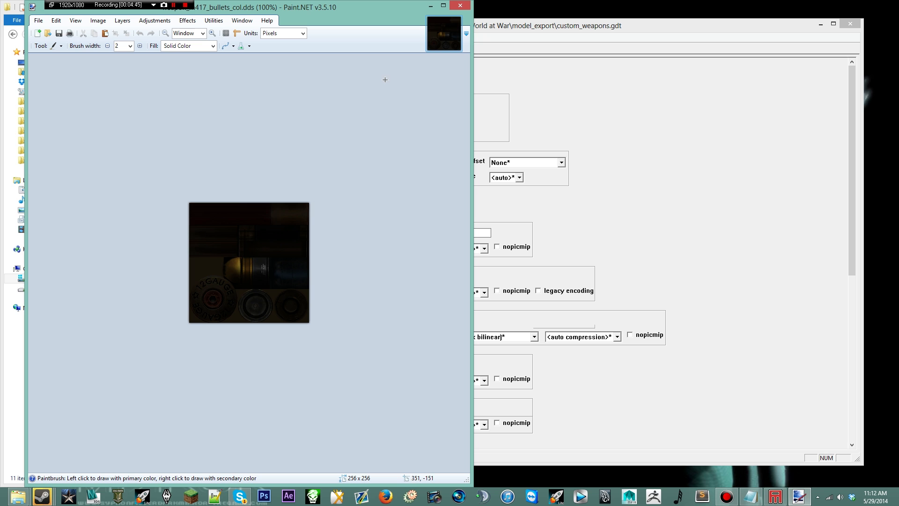
click(460, 6)
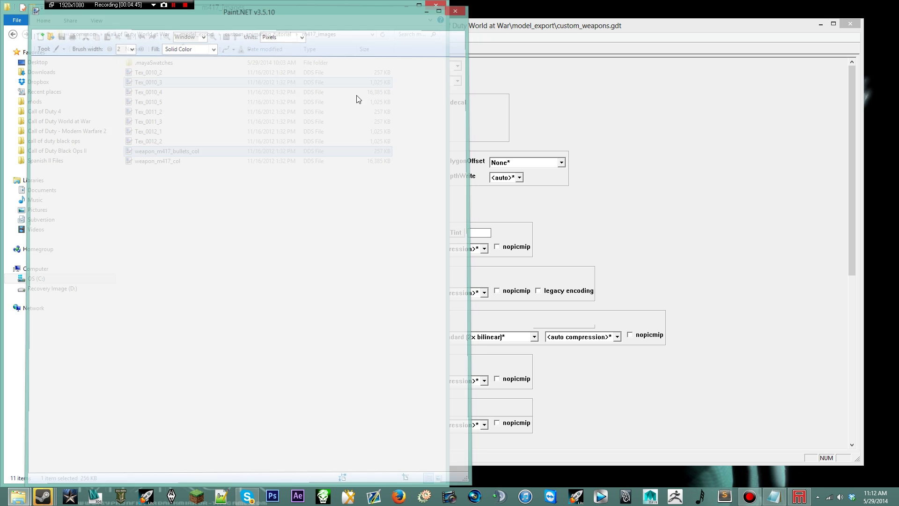
- Rename the Tex_0012_1 texture file as weapon_m417_sights_col
click(209, 133)
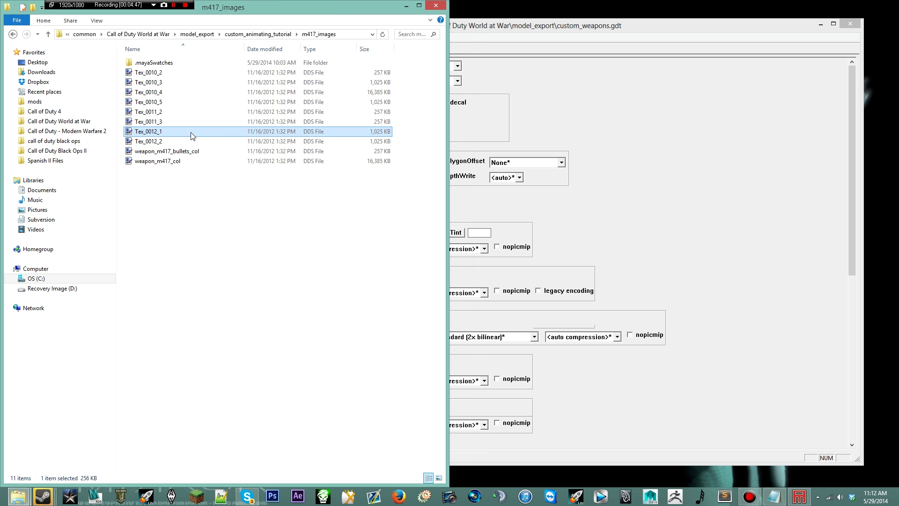
click(163, 133)
text(weapon)
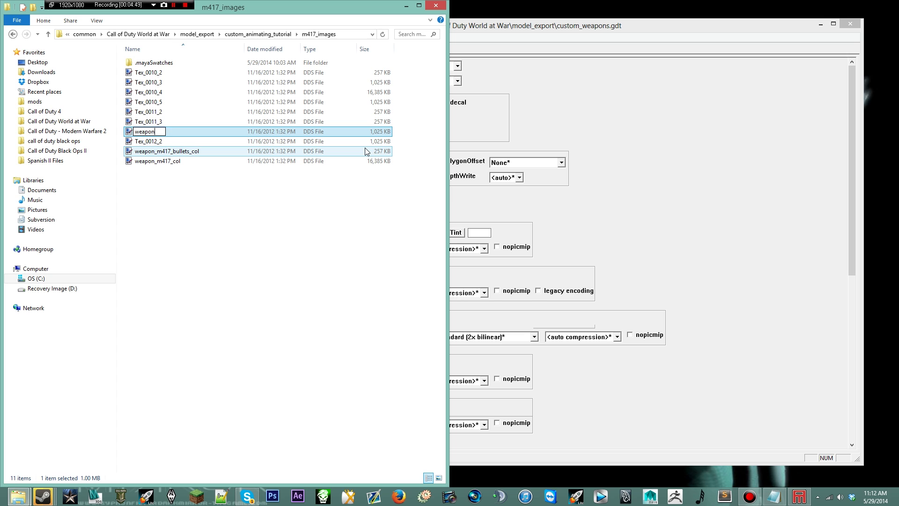
text(_m417_sights_col)
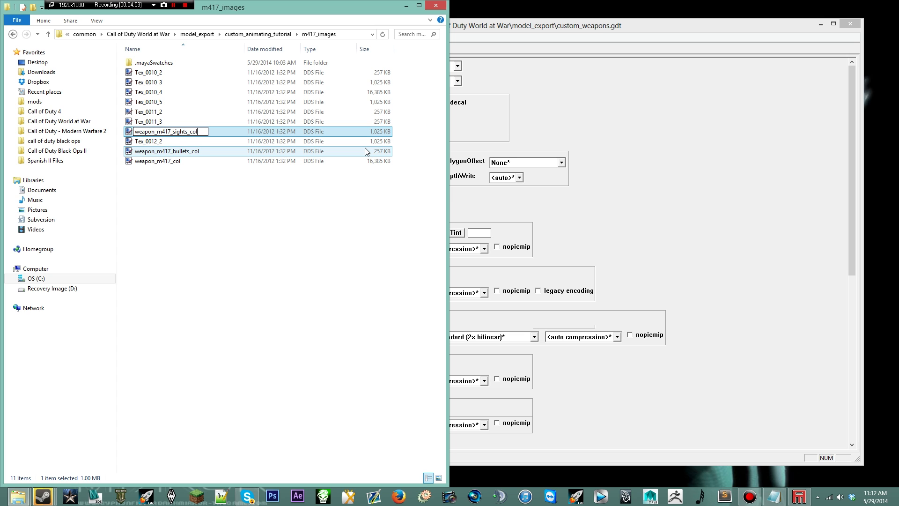
key(Return)
- Set the Color map of mtl_weapon_m417 to weapon_m417_col and convert the material, reviewing the converter output
click(466, 107)
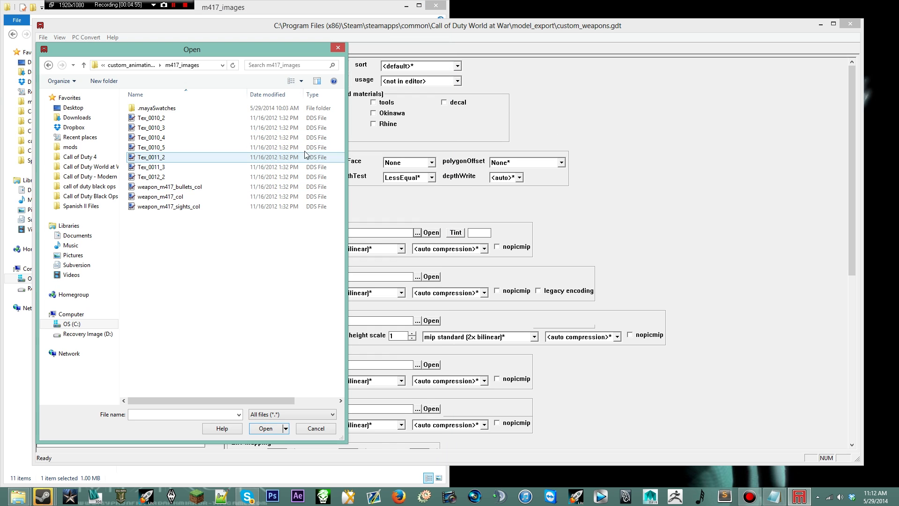
double_click(195, 195)
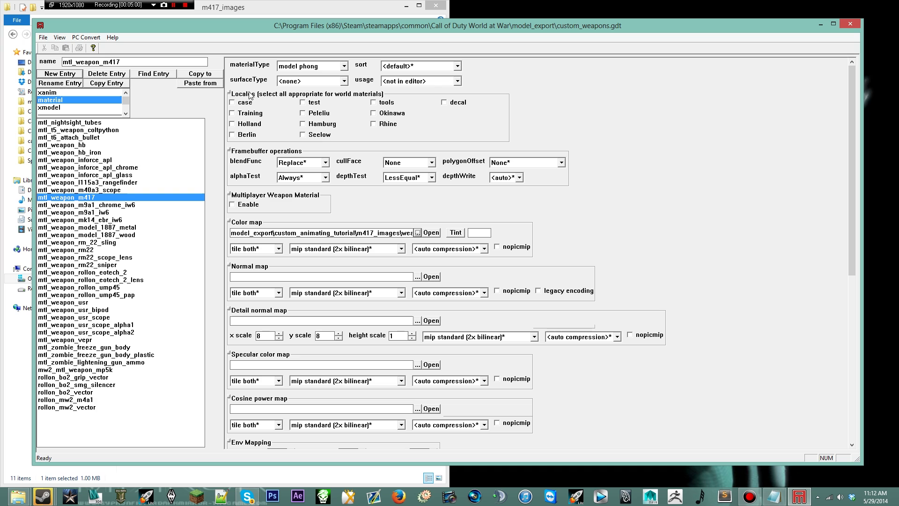
click(86, 38)
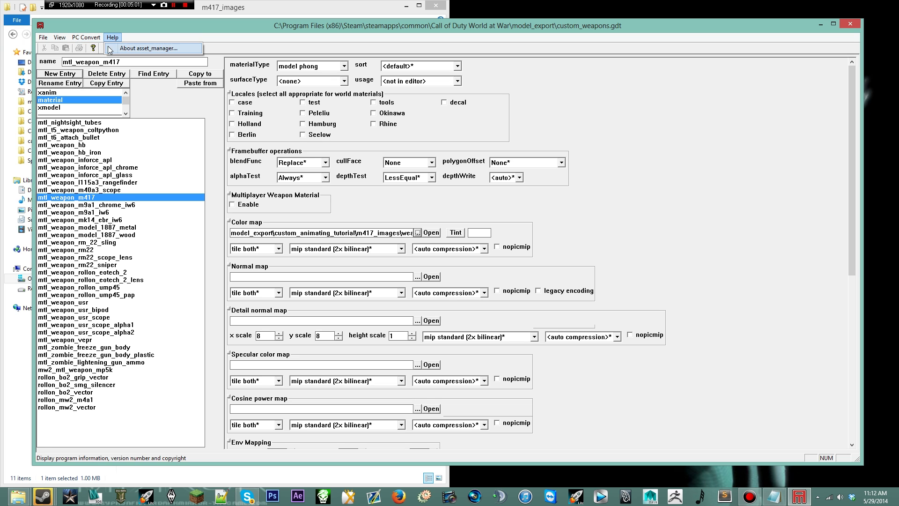
click(94, 49)
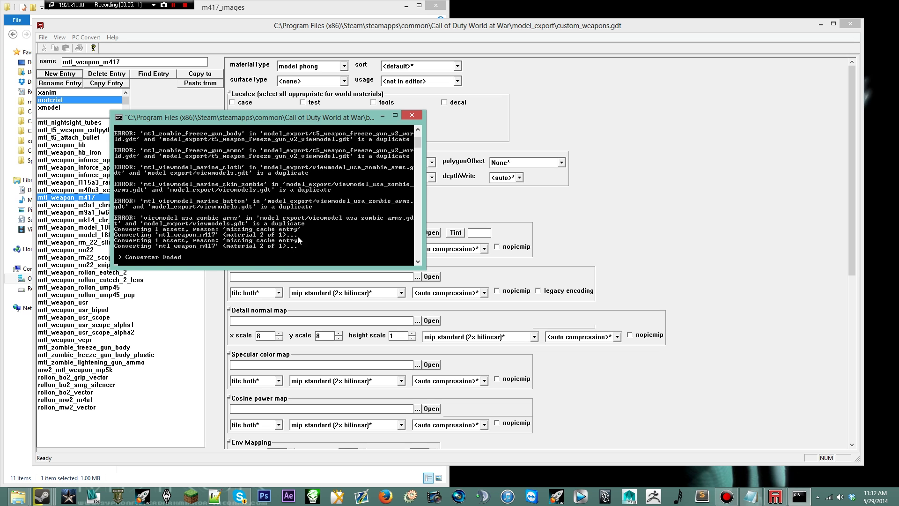
scroll(267, 217, up, 2)
scroll(281, 227, down, 3)
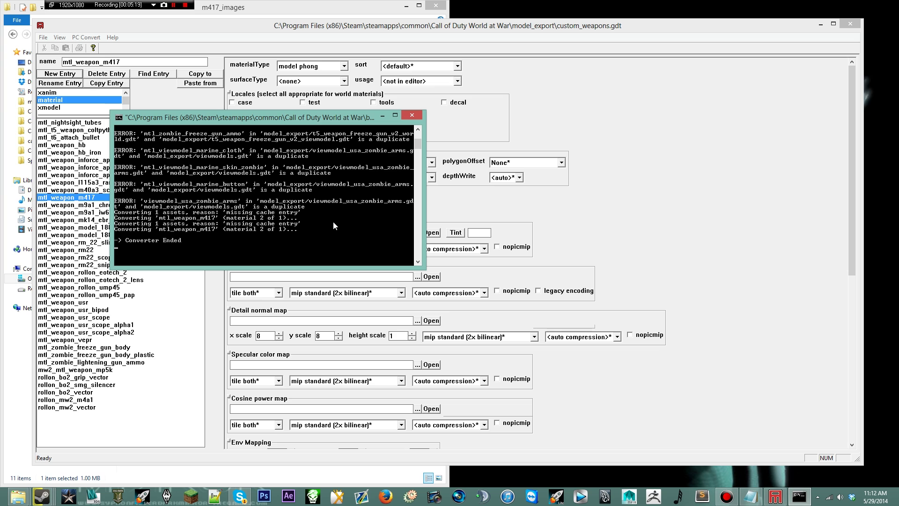
- View the weapon_m417_sights_col texture in Paint.NET and return to the custom_weapons.gdt asset window
click(250, 7)
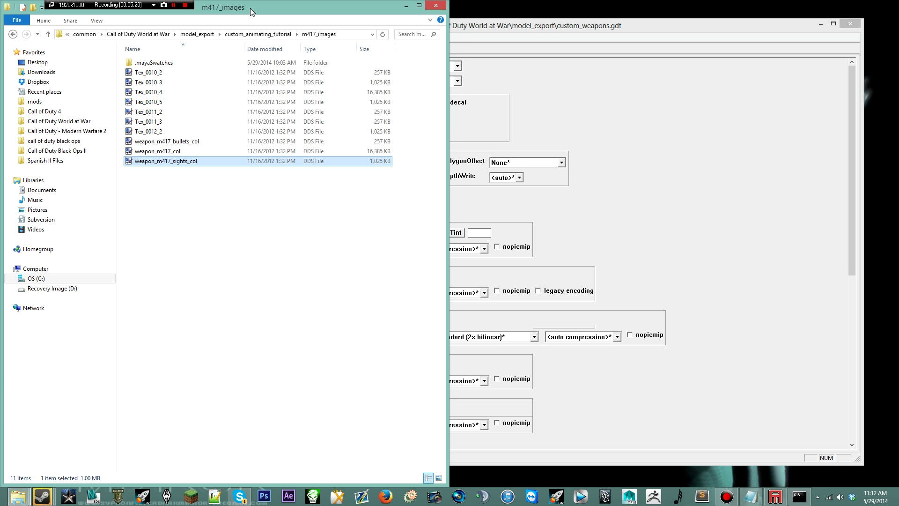
double_click(273, 161)
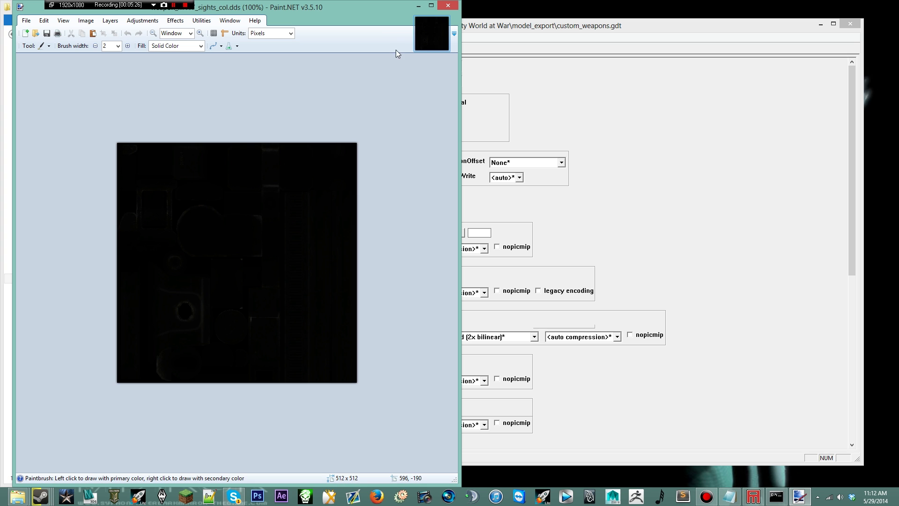
click(453, 8)
click(451, 239)
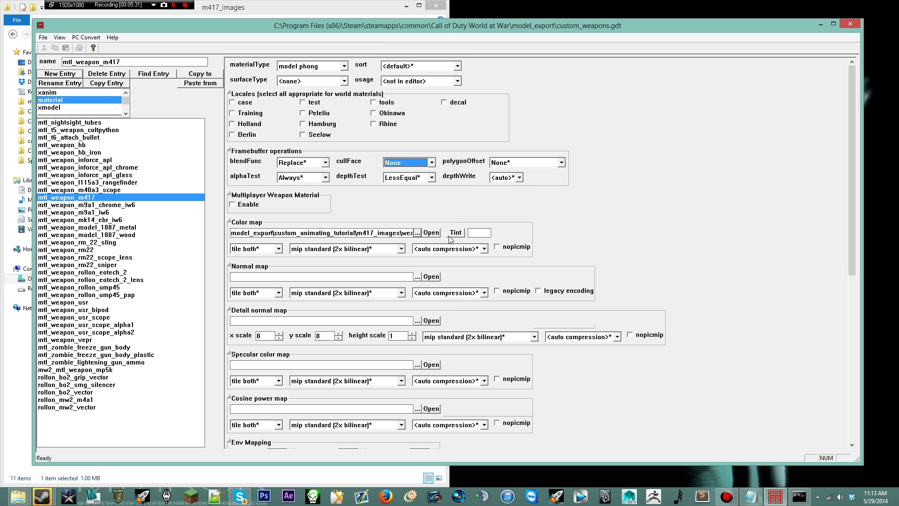
click(300, 10)
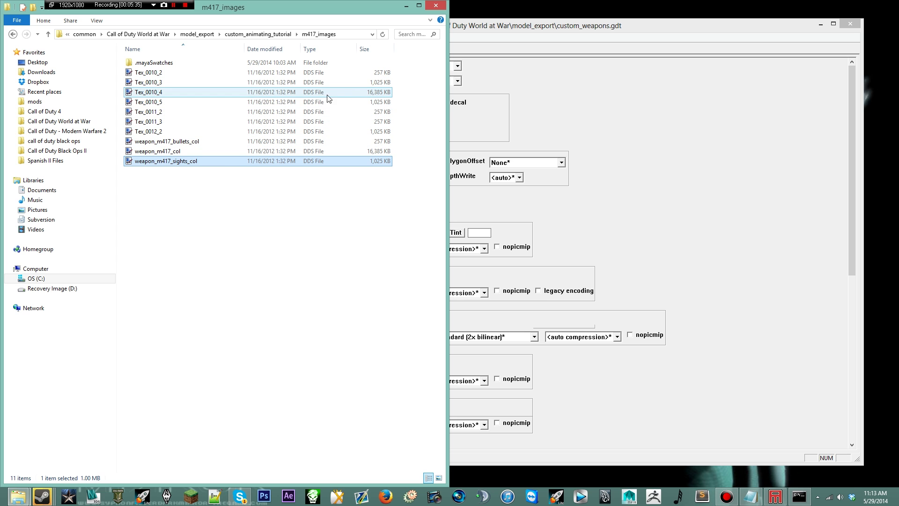
click(480, 31)
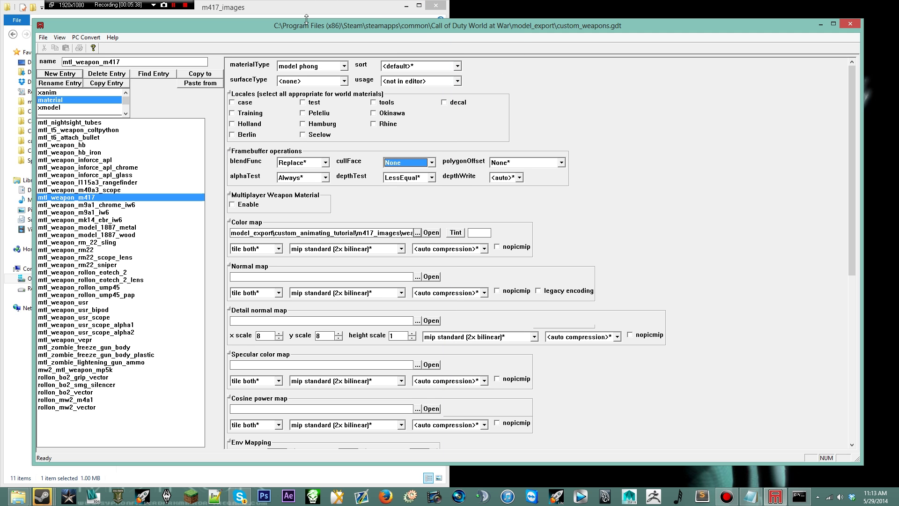
click(391, 365)
click(366, 277)
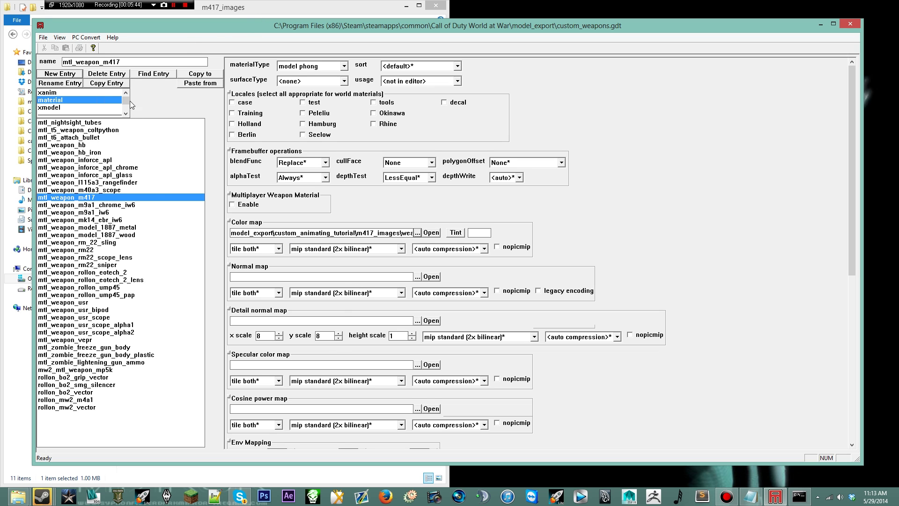
- Copy the mtl_weapon_m417 material as mtl_weapon_m417_bullets and set its Color map to weapon_m417_bullets_col
click(107, 84)
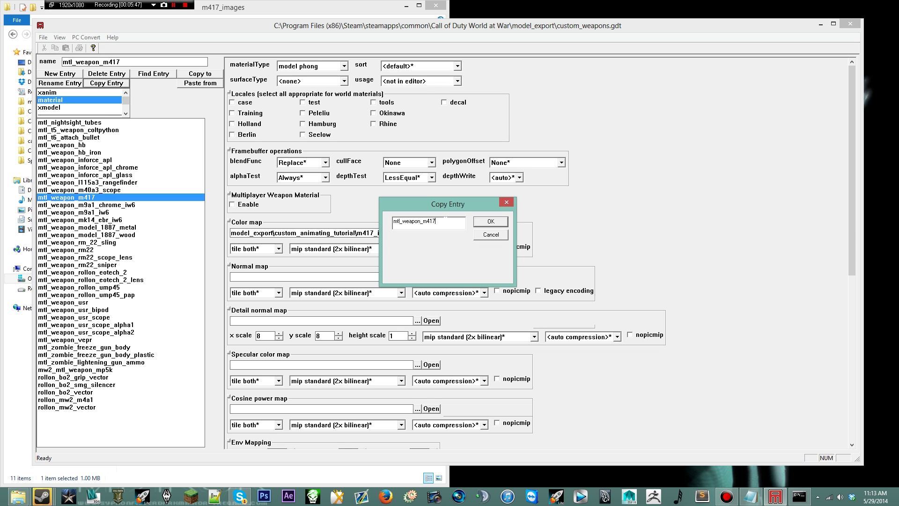
text(_bullets)
key(Return)
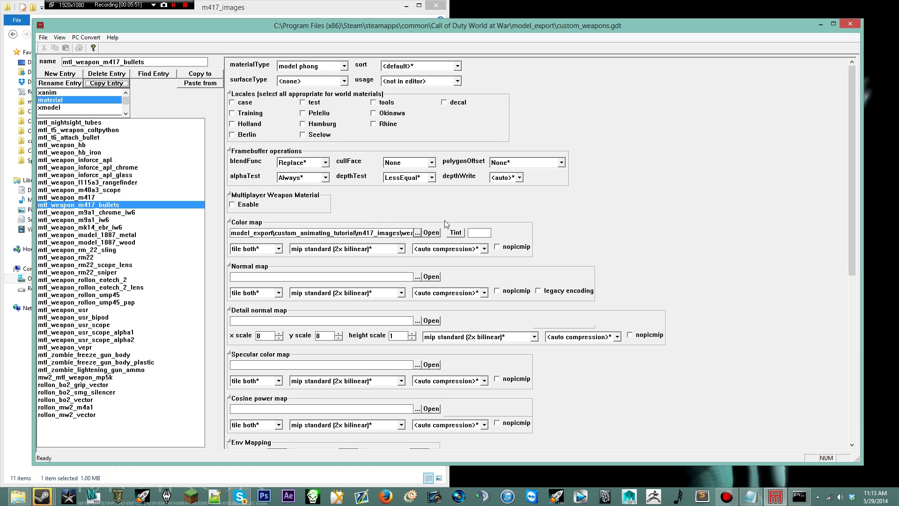
click(417, 232)
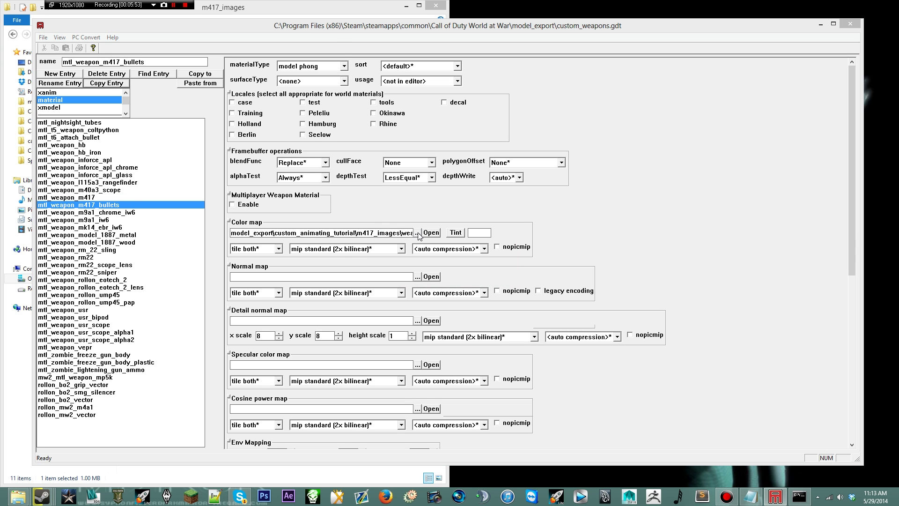
double_click(272, 186)
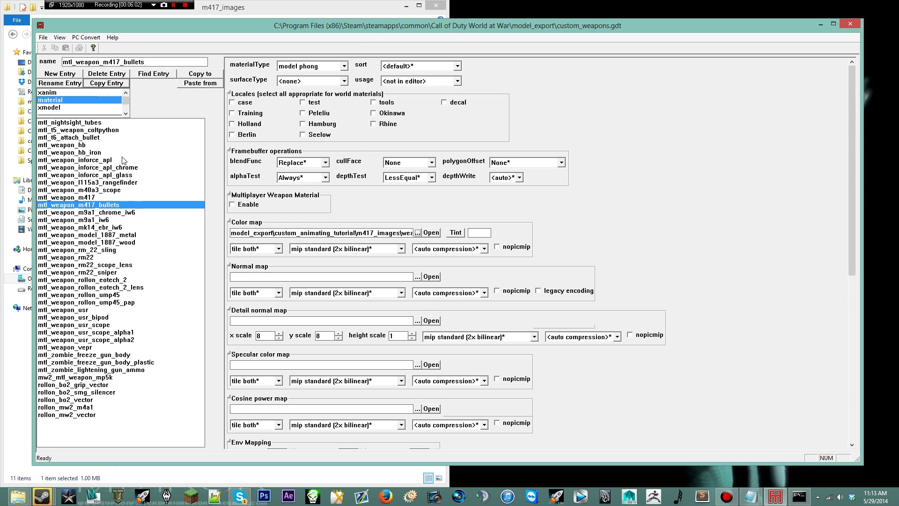
- Copy the mtl_weapon_m417_bullets material as mtl_weapon_m417_sights and set its Color map to weapon_m417_sights_col
click(108, 84)
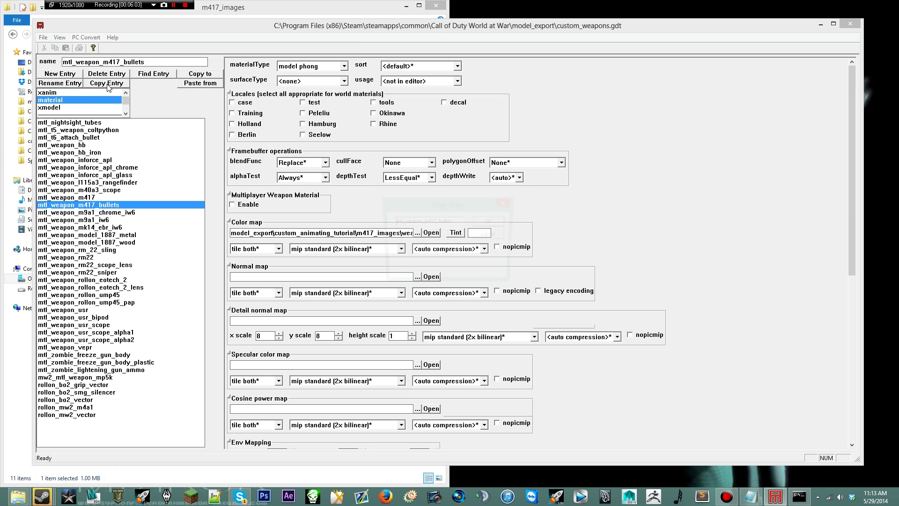
drag(452, 221, 438, 221)
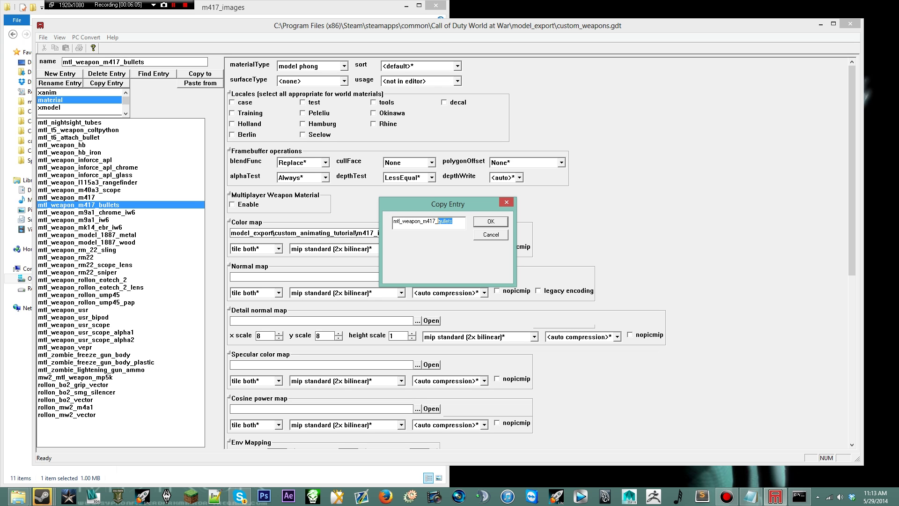
text(sights)
key(Return)
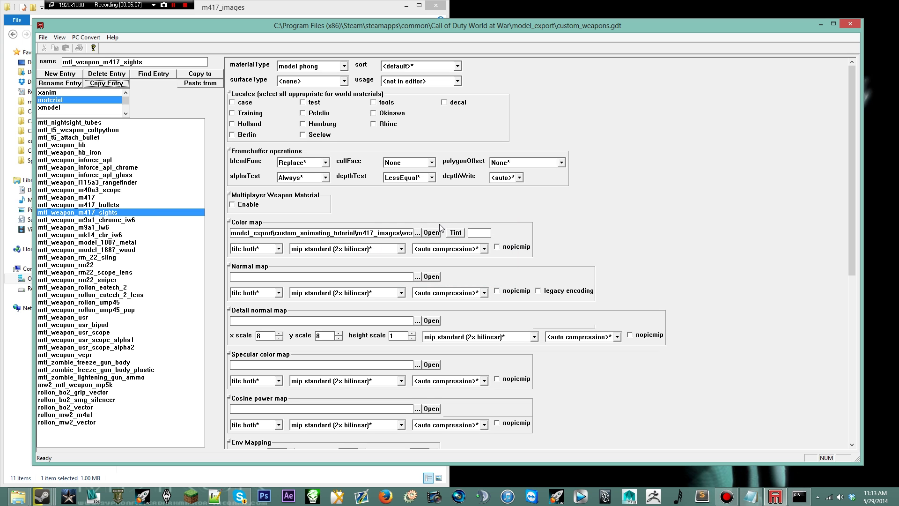
click(418, 232)
double_click(213, 206)
- Look through the mtl_weapon_m417, mtl_weapon_m417_bullets and mtl_weapon_m417_sights material entries
click(114, 199)
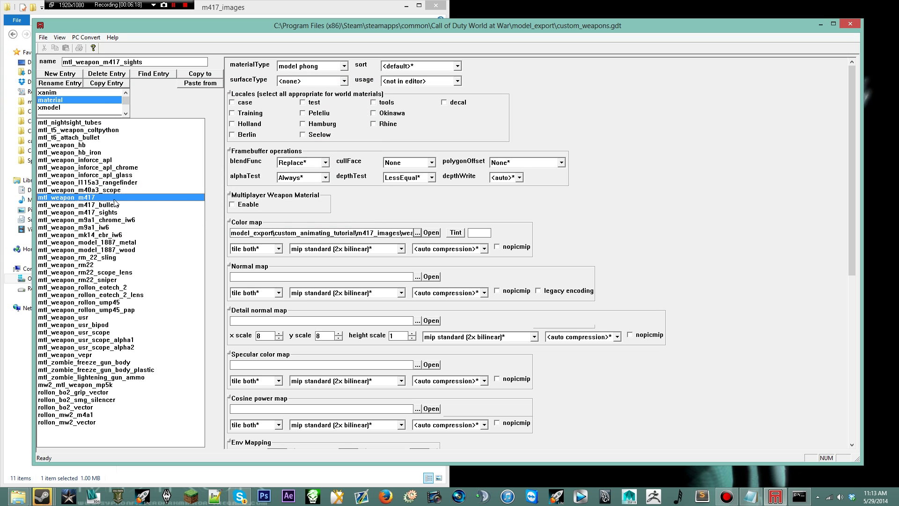
click(70, 100)
click(110, 205)
click(121, 212)
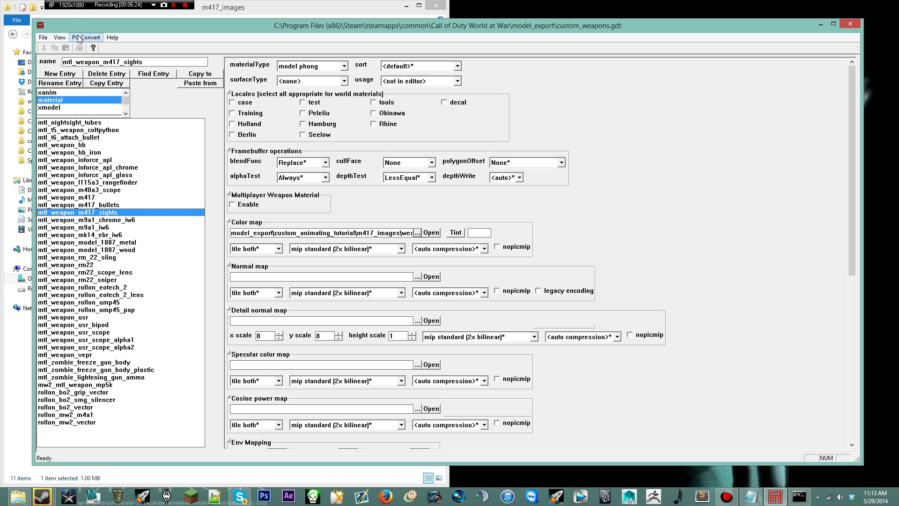
key(Up)
key(Up)
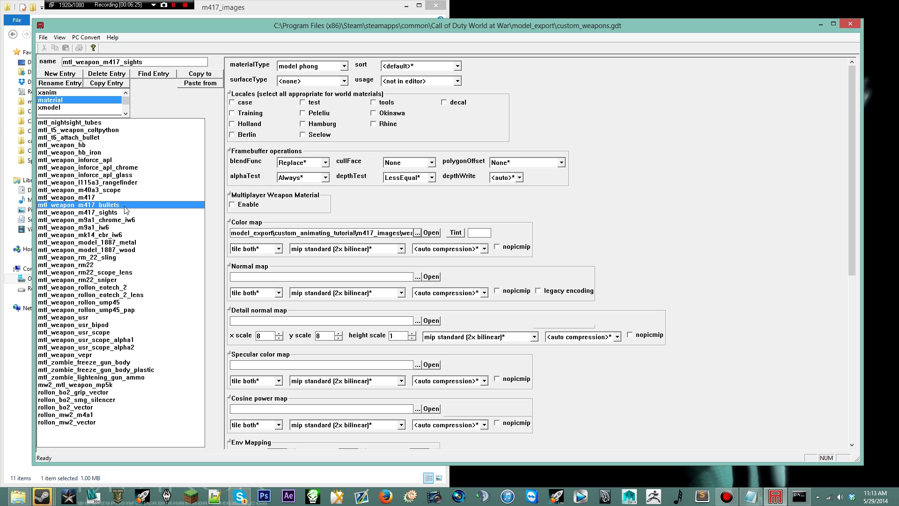
- Create a new xmodel entry named rollon_m417_view, checking the exported model's file name in the custom_animating_tutorial folder
drag(127, 100, 128, 101)
click(77, 107)
click(65, 77)
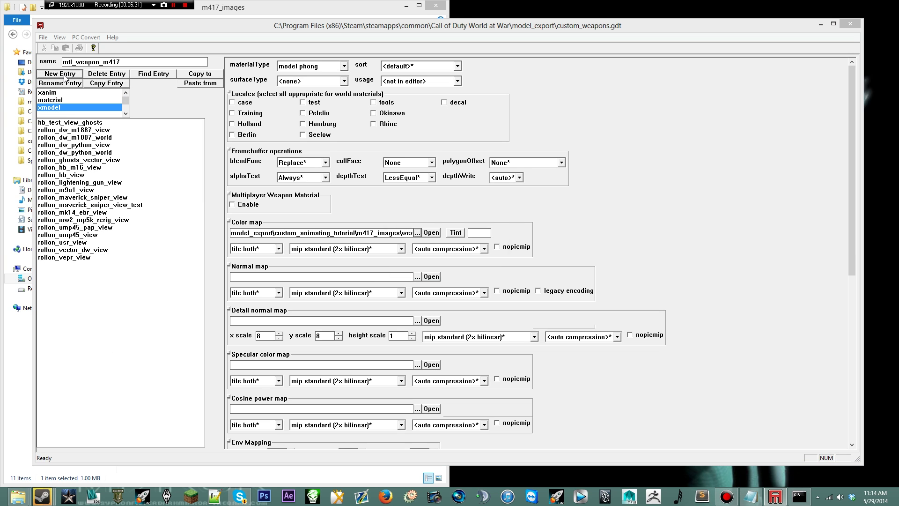
drag(435, 221, 401, 221)
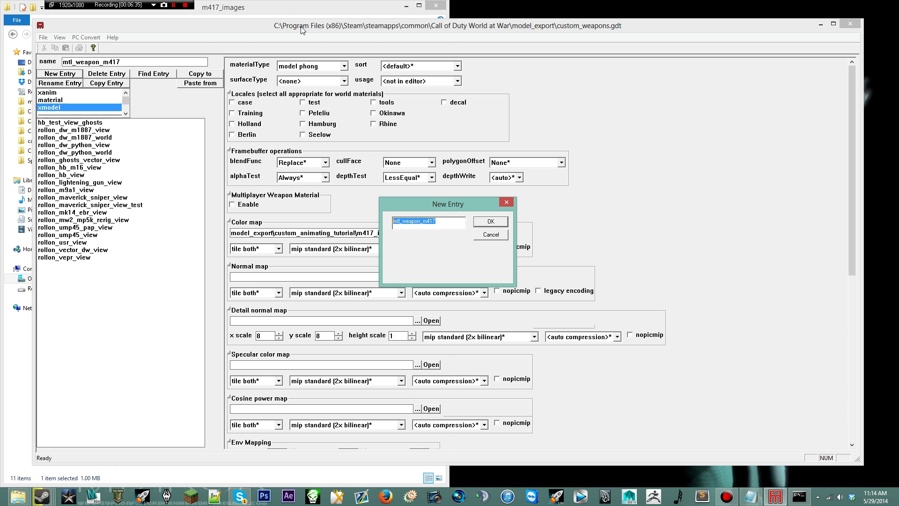
click(291, 9)
click(261, 35)
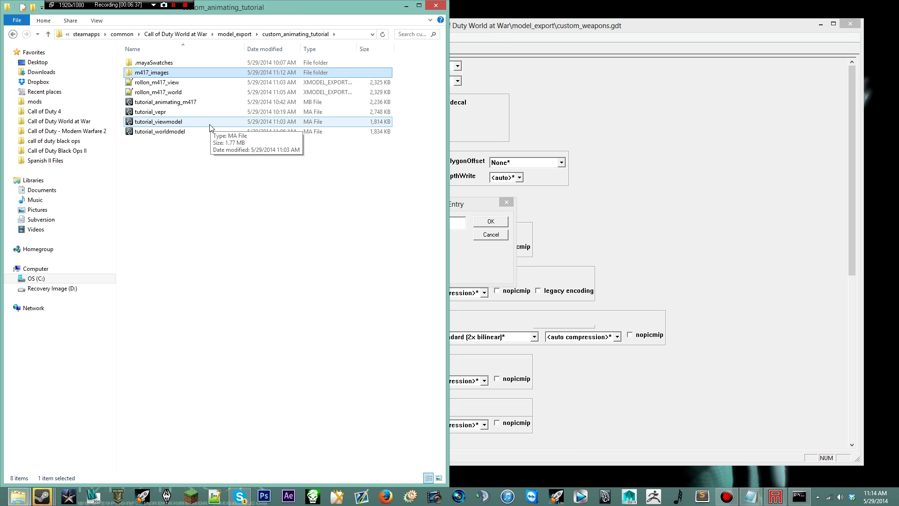
click(211, 83)
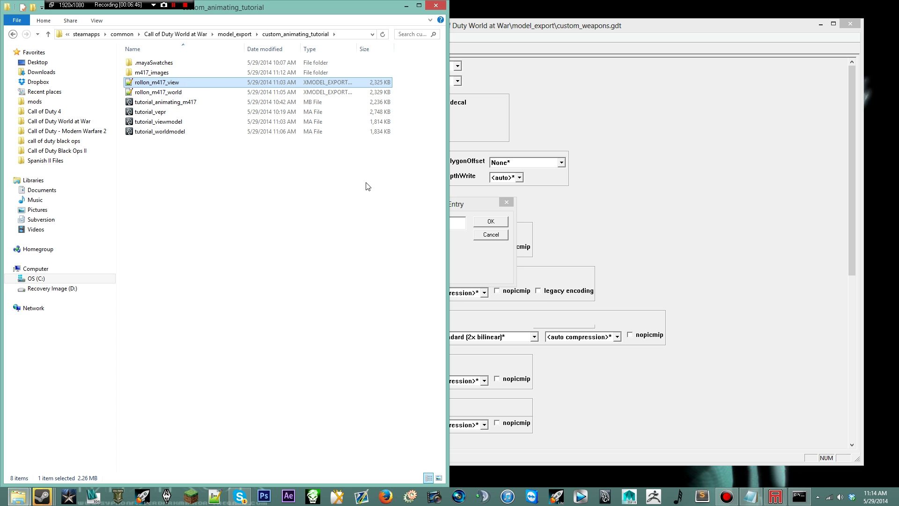
click(457, 206)
text(rollon_m41)
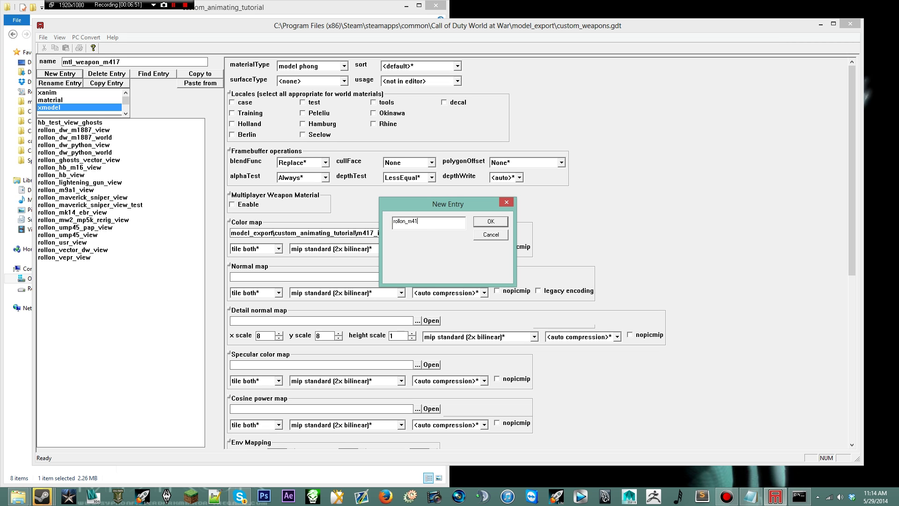
text(7_view)
key(Return)
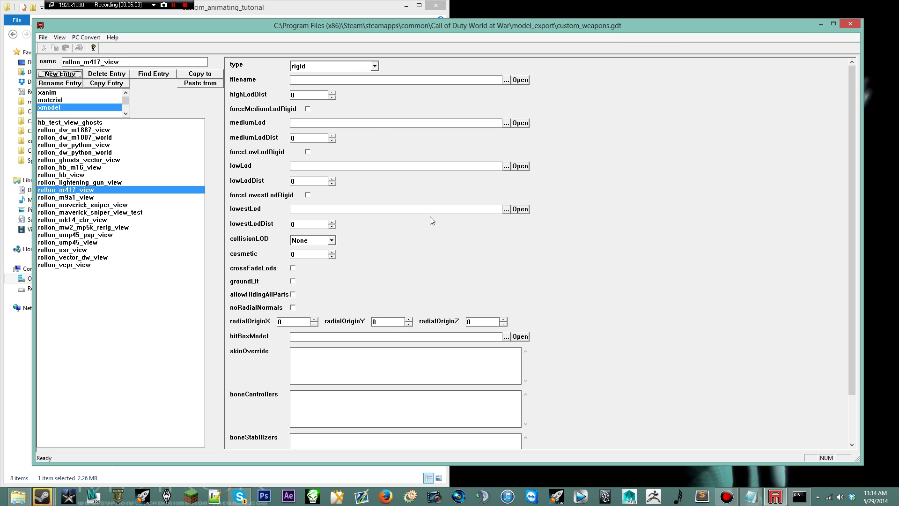
- Set the rollon_m417_view xmodel's type to animated and its filename to custom_animating_tutorial\rollon_m417_view.xmodel_export, and convert the entry
click(318, 69)
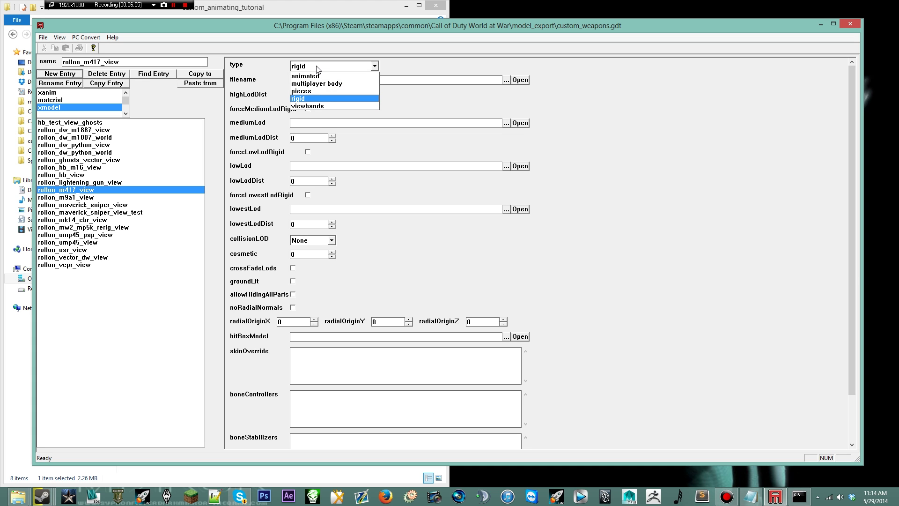
click(321, 74)
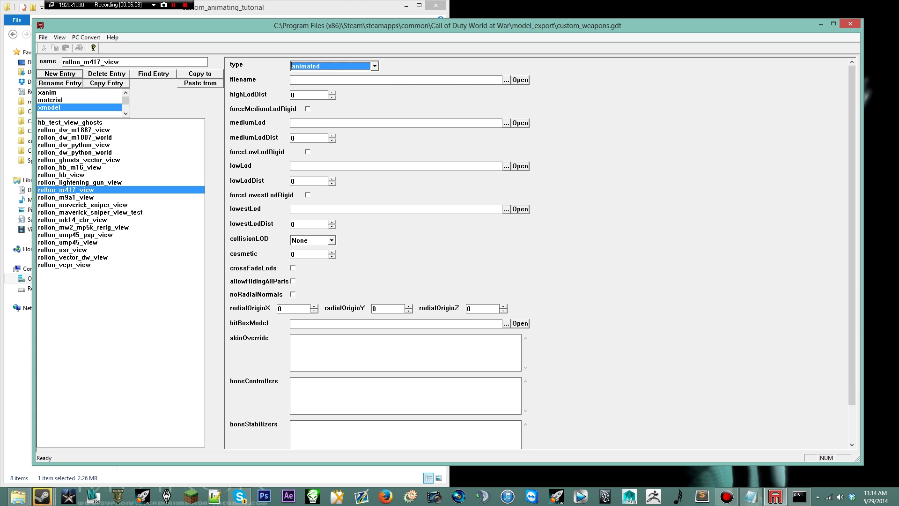
click(507, 80)
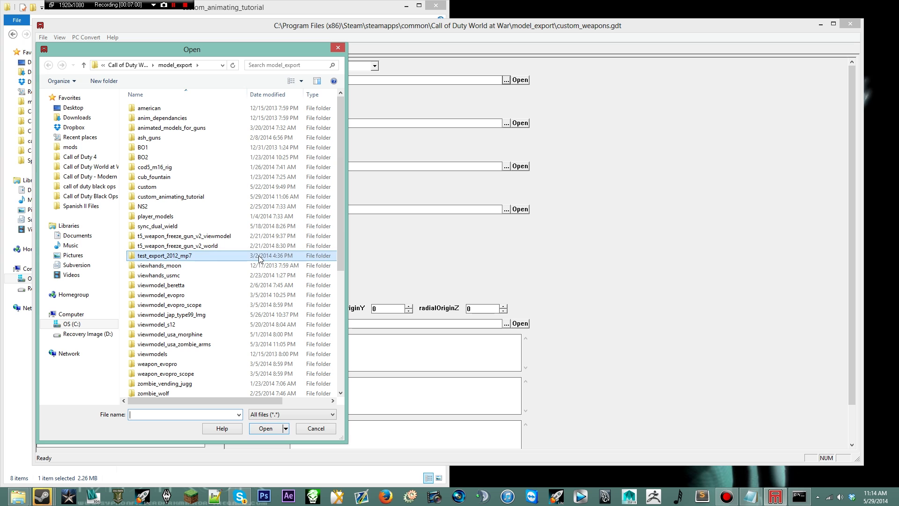
double_click(220, 196)
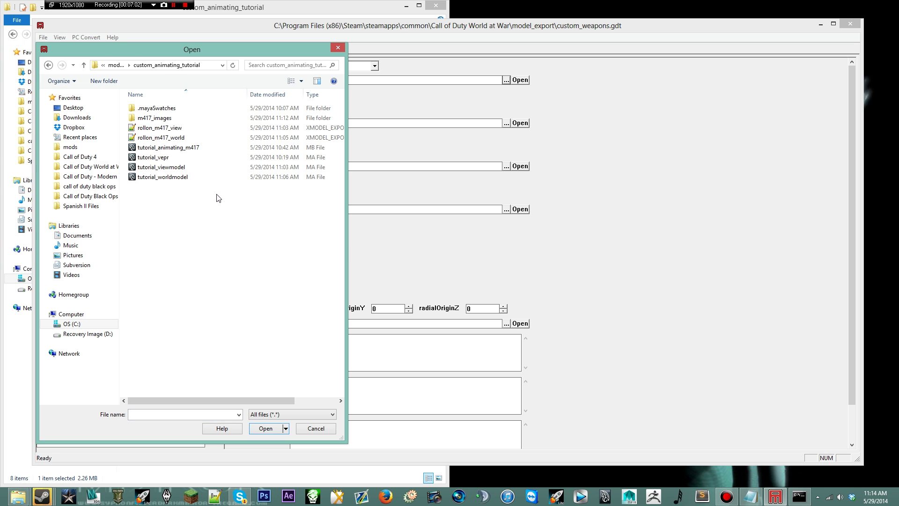
double_click(196, 131)
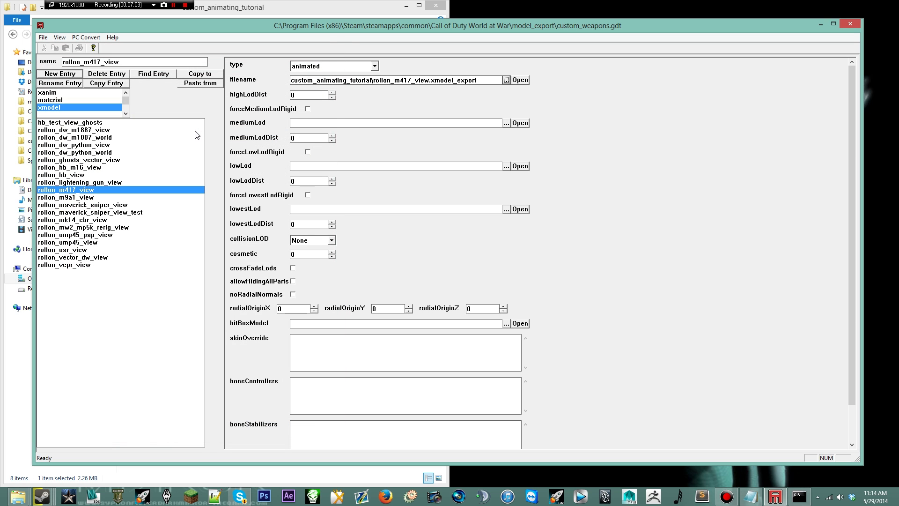
key(F10)
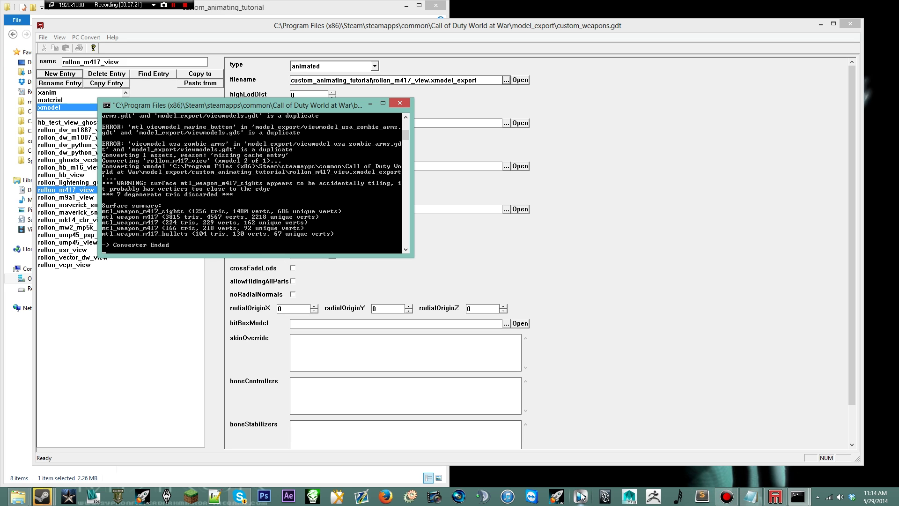
- Switch to Autodesk Maya 2012 and open tutorial_viewmodel.ma from the model_export\custom_animating_tutorial folder
right_click(603, 497)
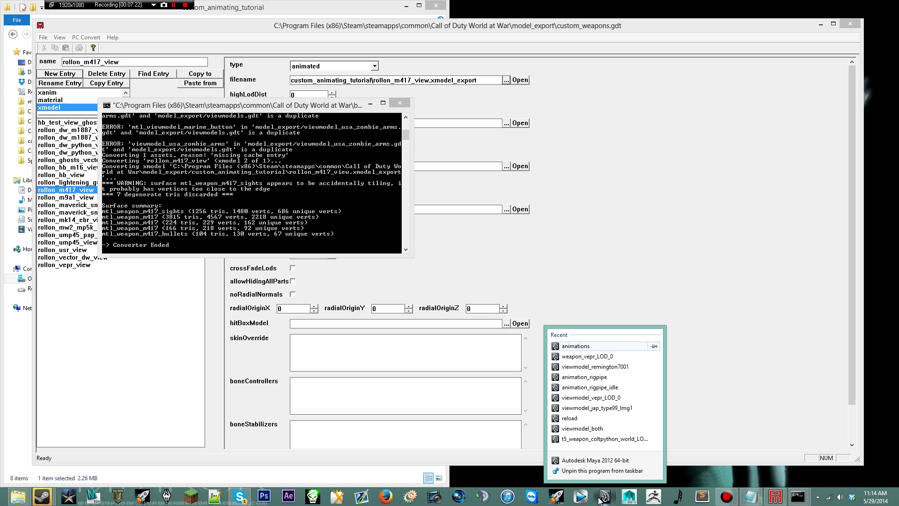
click(605, 459)
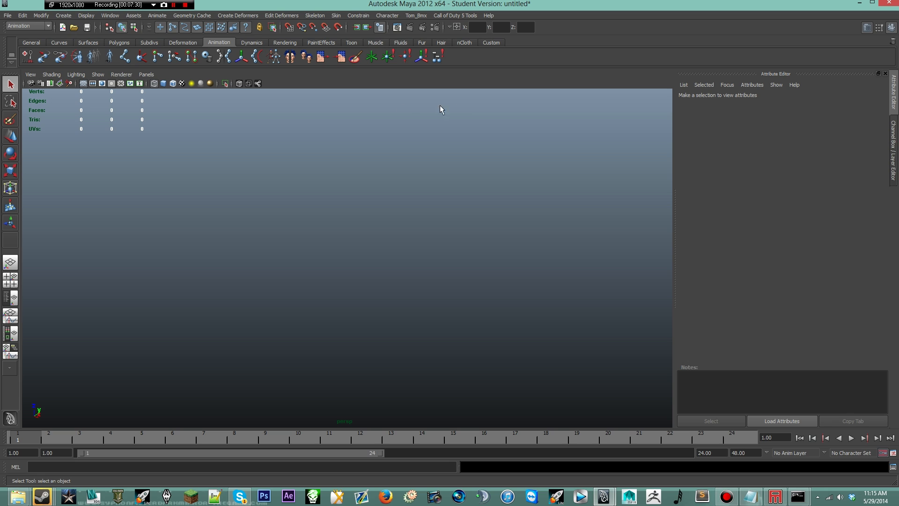
click(146, 75)
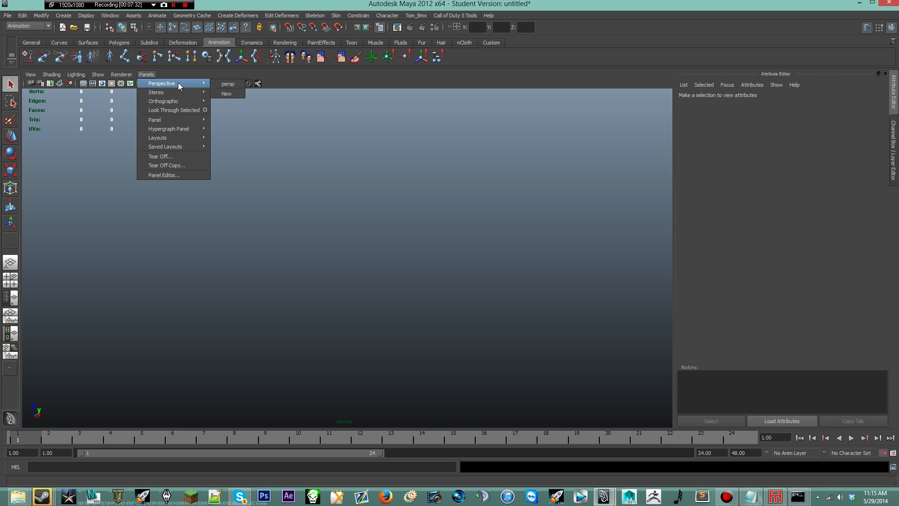
click(688, 6)
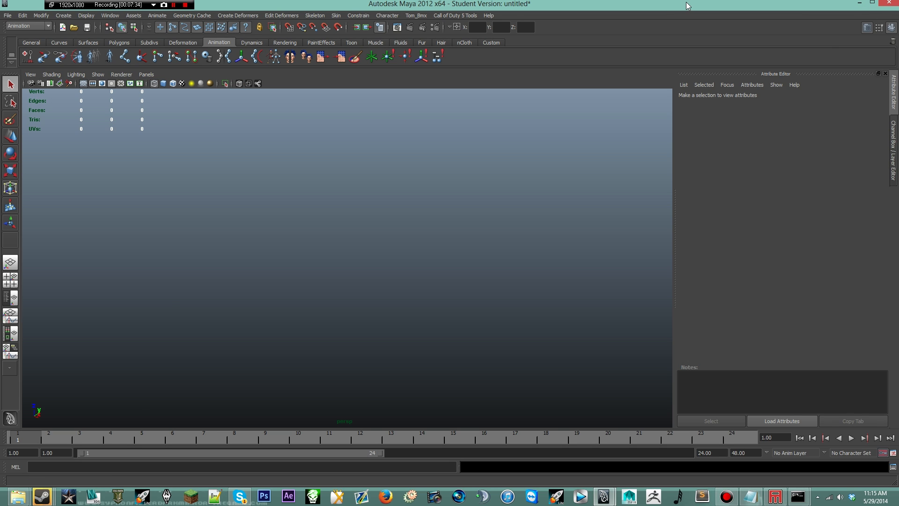
click(8, 16)
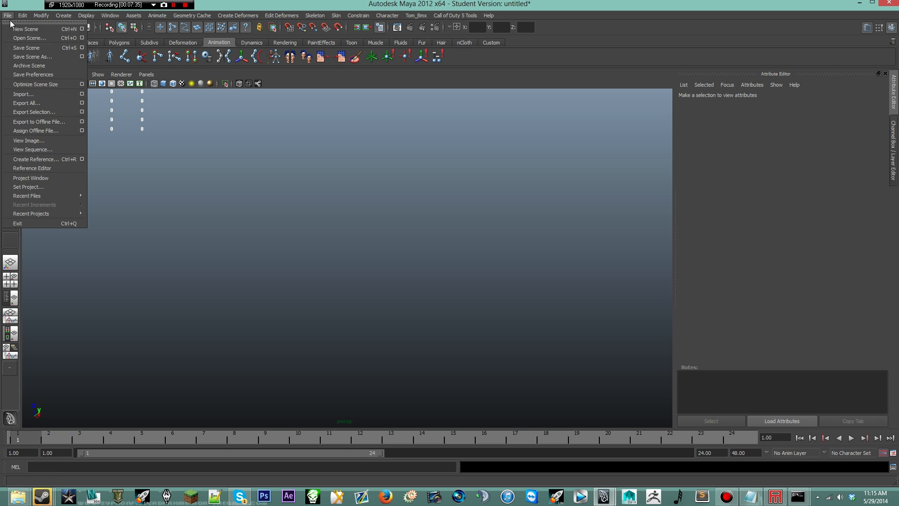
click(24, 38)
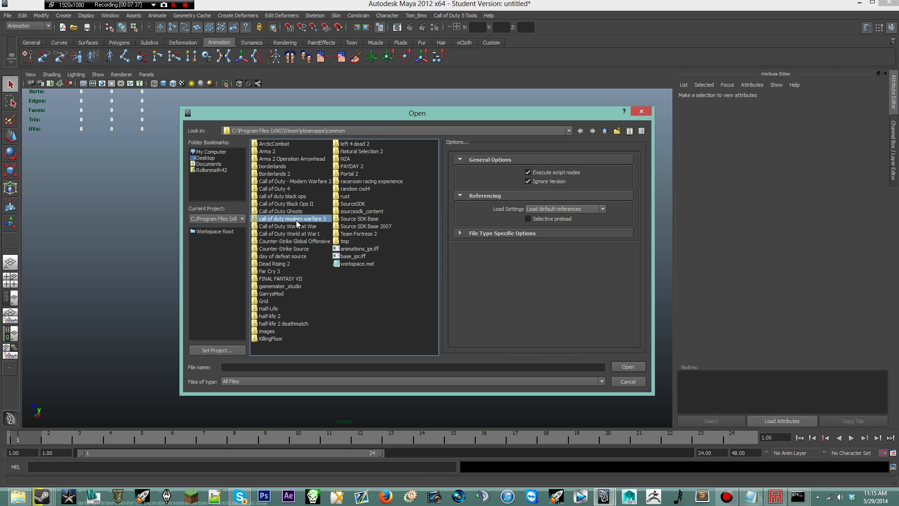
double_click(310, 227)
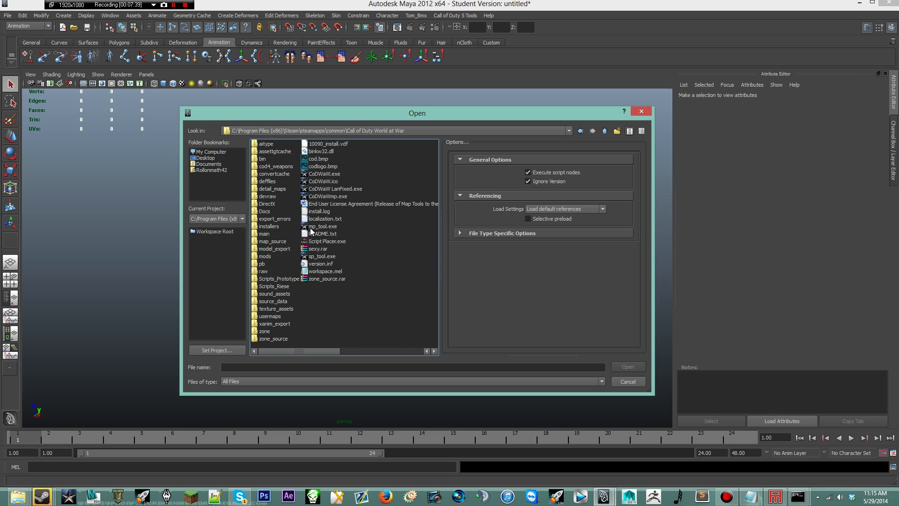
double_click(279, 248)
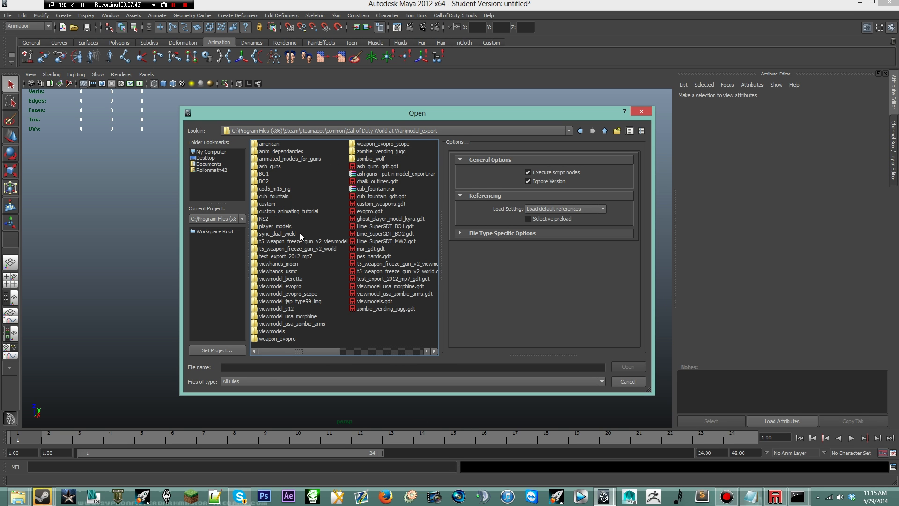
double_click(285, 211)
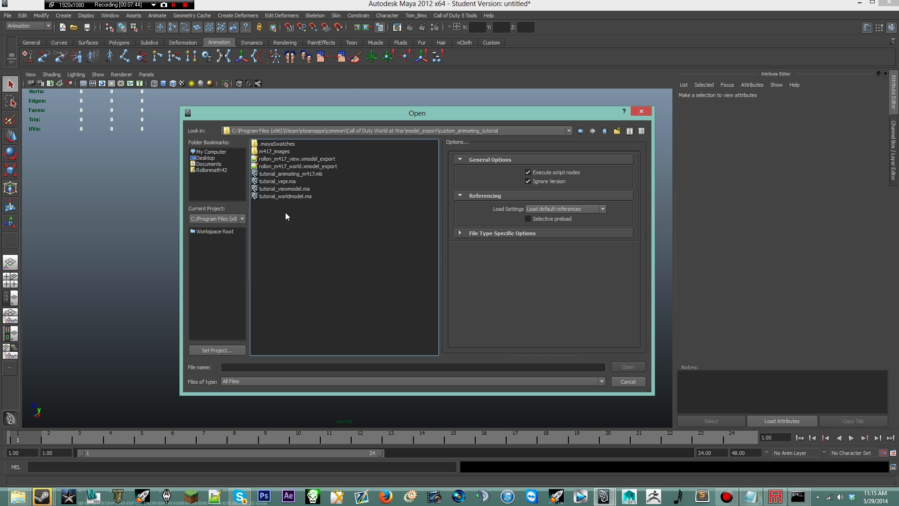
double_click(290, 189)
- Try smoothing the rifle's front sight mesh, and close Maya without saving the scene
alt+drag(366, 238, 296, 228)
click(276, 188)
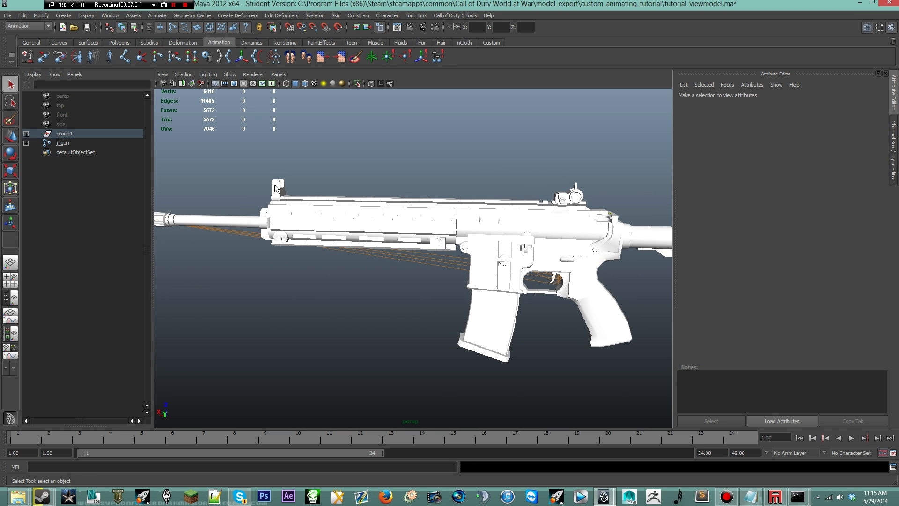
alt+drag(301, 185, 341, 180)
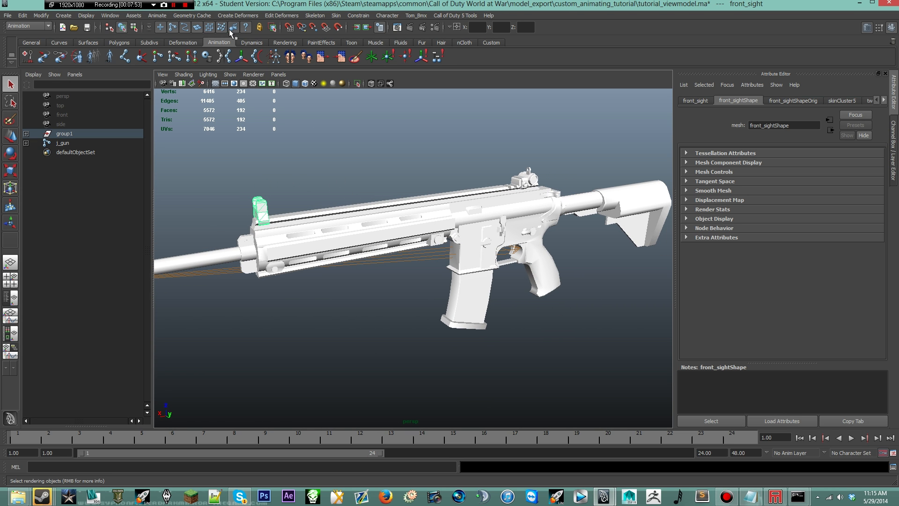
click(16, 26)
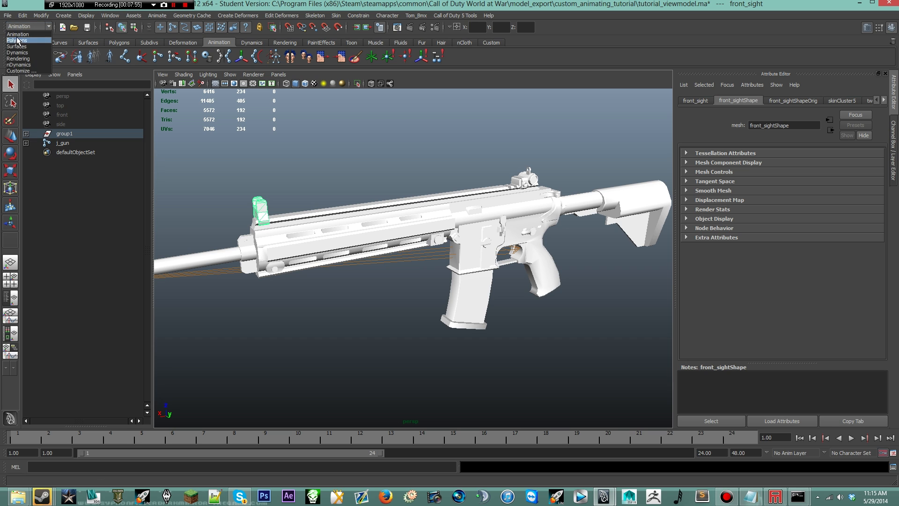
click(17, 41)
click(176, 15)
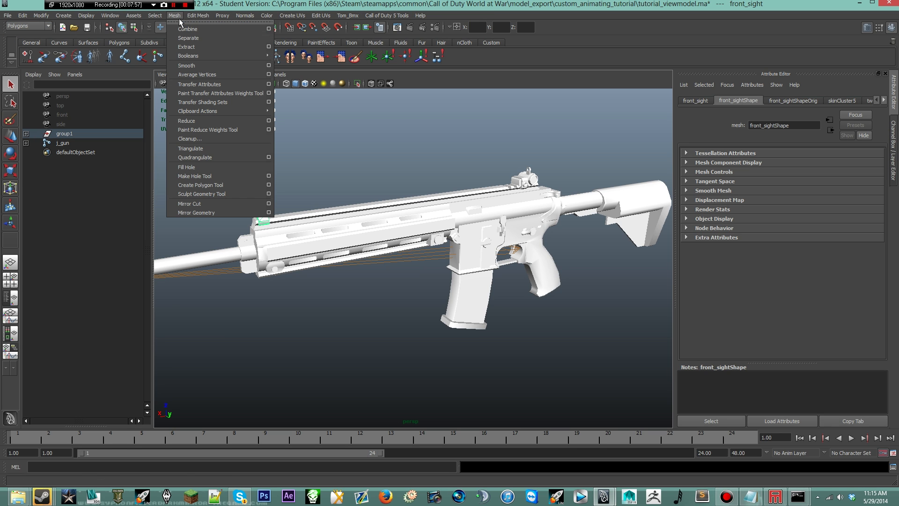
click(192, 63)
alt+drag(264, 120, 376, 166)
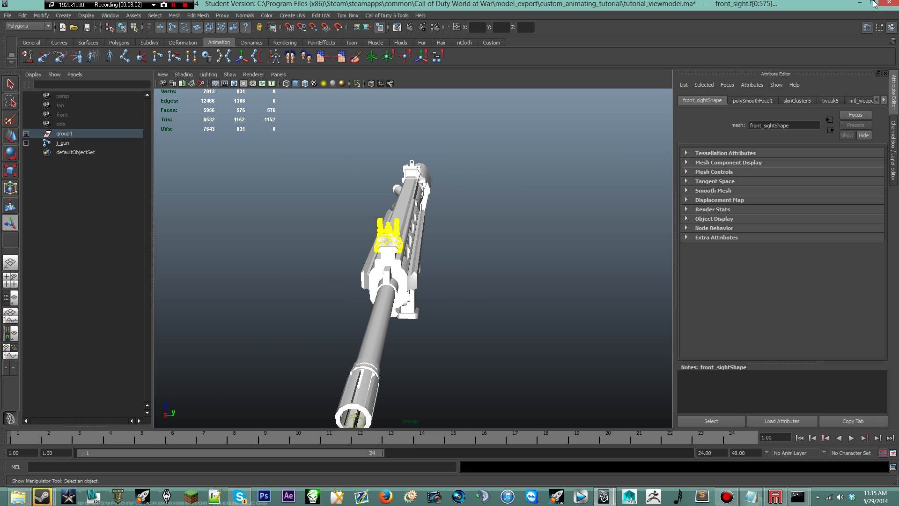
click(888, 3)
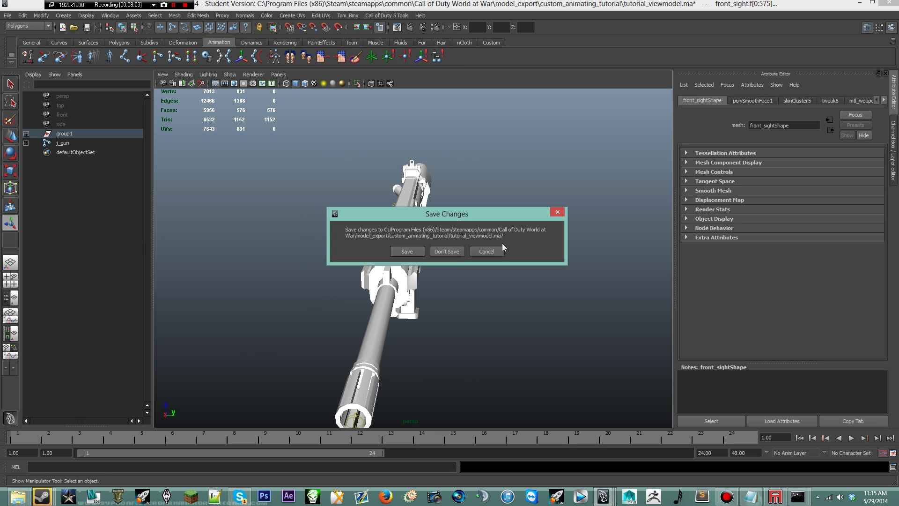
click(459, 252)
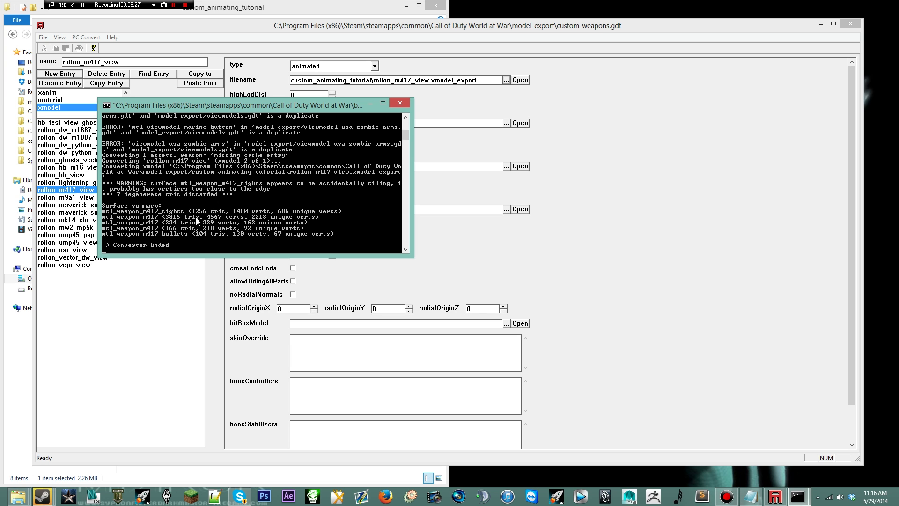
- Dismiss the converter window and copy the rollon_m417_view xmodel entry as rollon_m417_world
drag(187, 103, 222, 78)
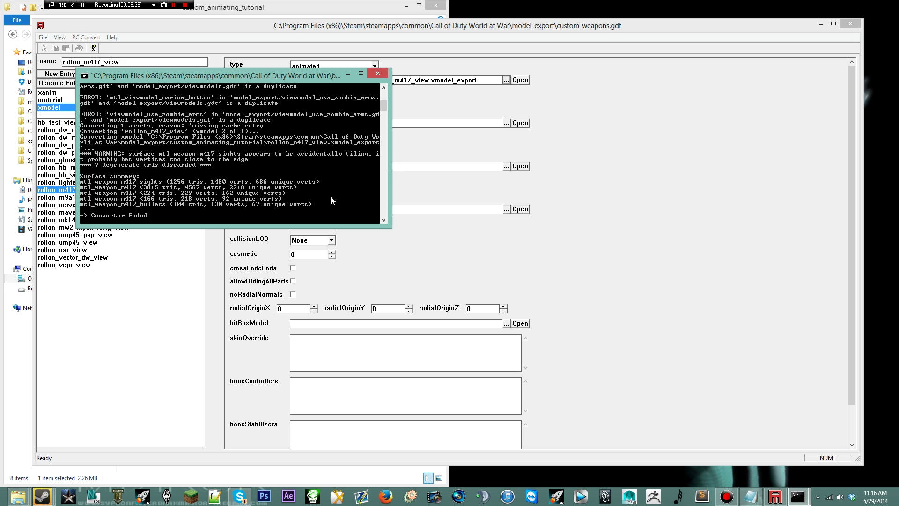
key(Return)
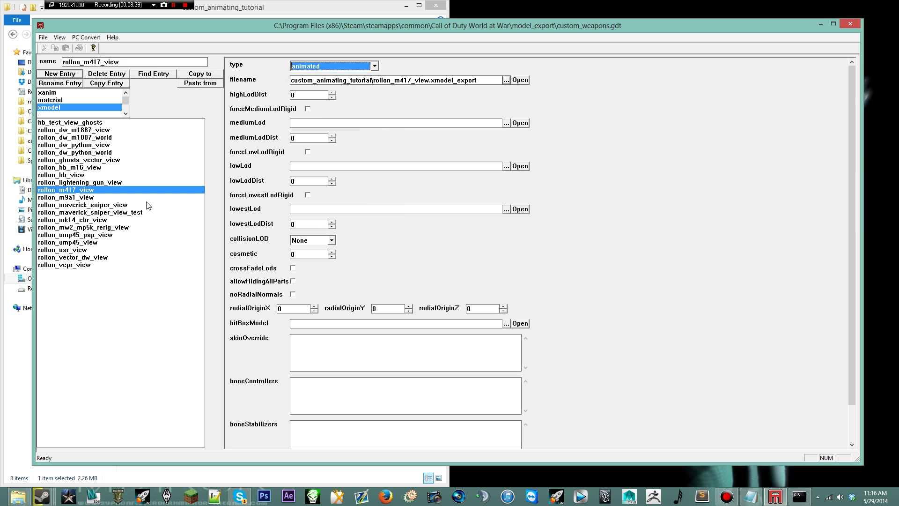
click(107, 84)
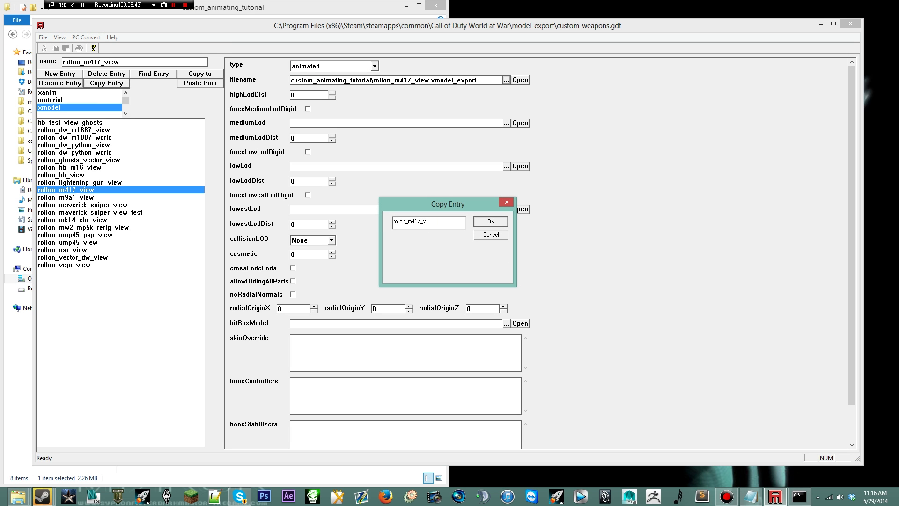
text(world)
key(Return)
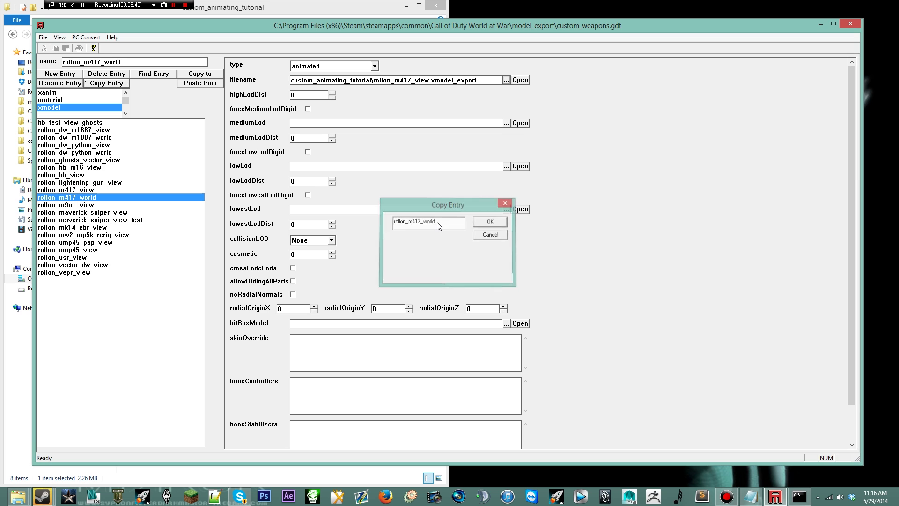
- Set the rollon_m417_world filename to custom_animating_tutorial\rollon_m417_world.xmodel_export and compare the entry with rollon_m417_view
click(506, 80)
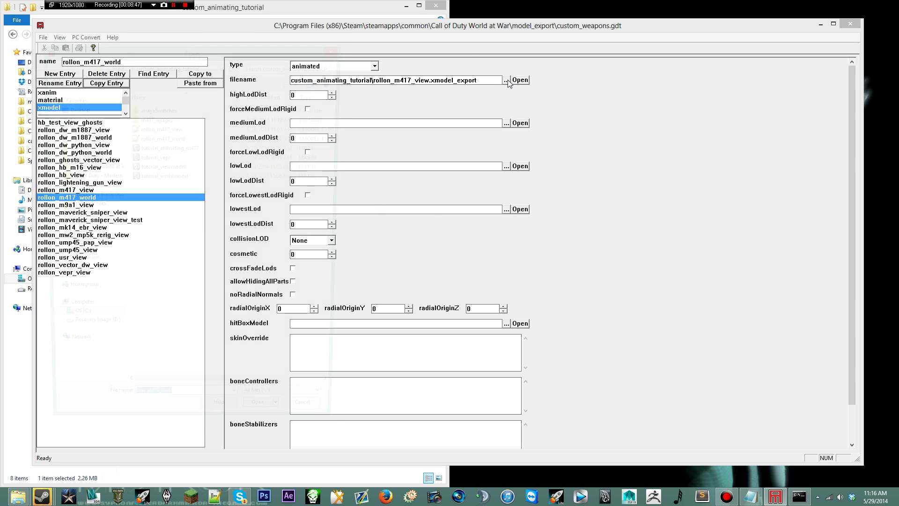
click(211, 138)
double_click(210, 141)
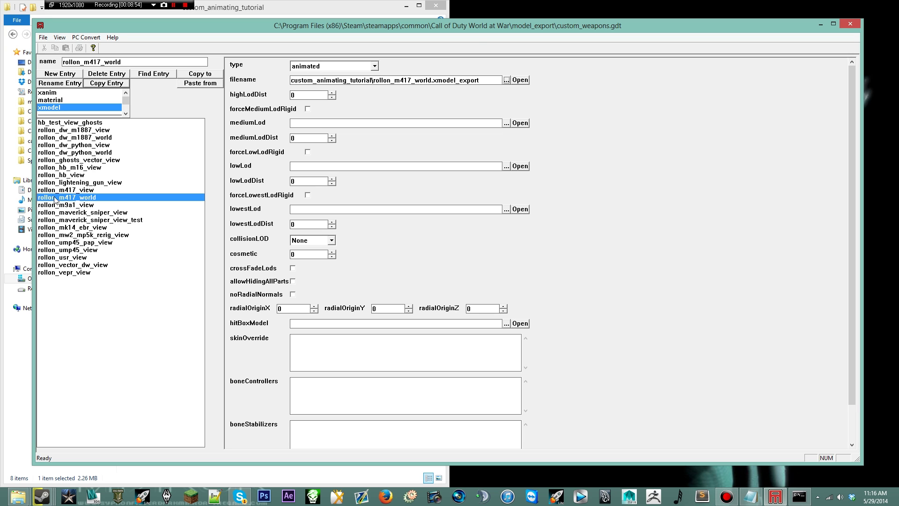
double_click(113, 200)
click(89, 190)
click(94, 197)
- List the xanim entries, narrow the asset window to sit beside the folder window, and browse the entries
click(61, 93)
drag(32, 205, 427, 205)
drag(504, 29, 521, 28)
click(587, 160)
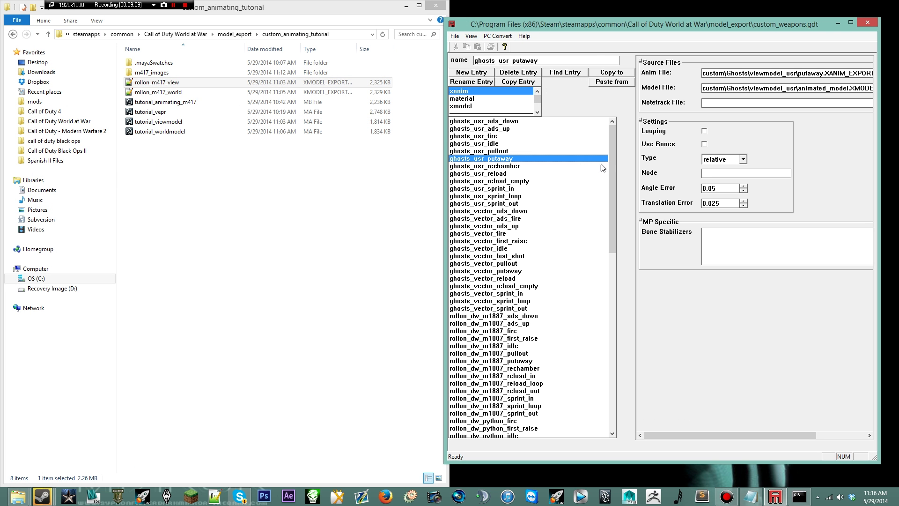
drag(612, 154, 613, 361)
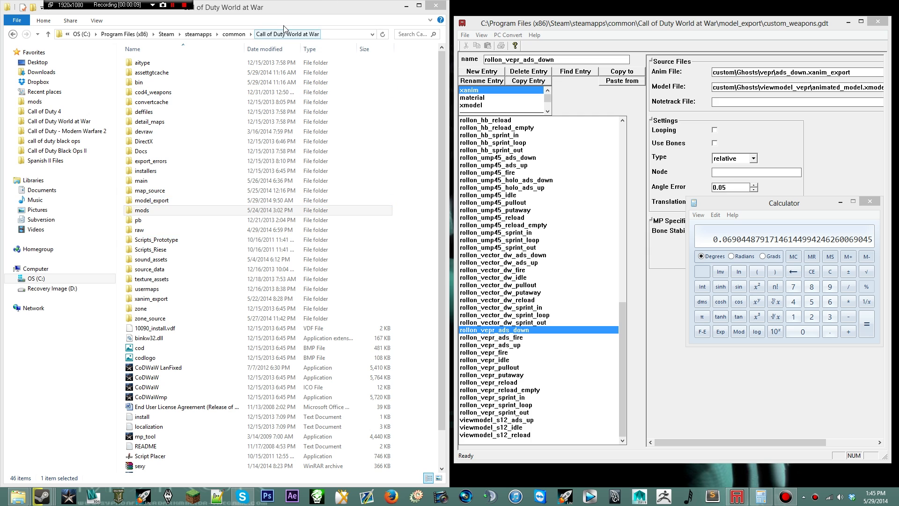
- Examine the weapon_m417 col, bullets_col and sights_col images in raw\images by date modified, and return to the Call of Duty World at War folder
double_click(181, 229)
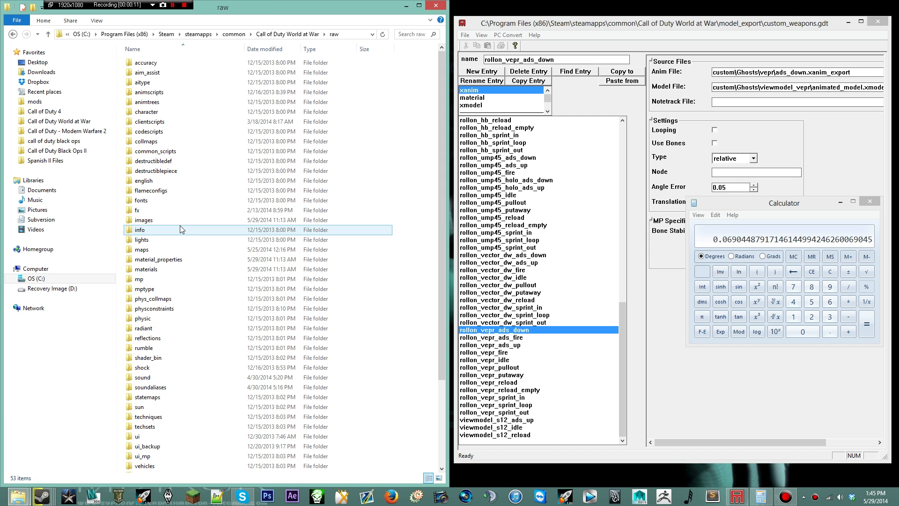
double_click(149, 219)
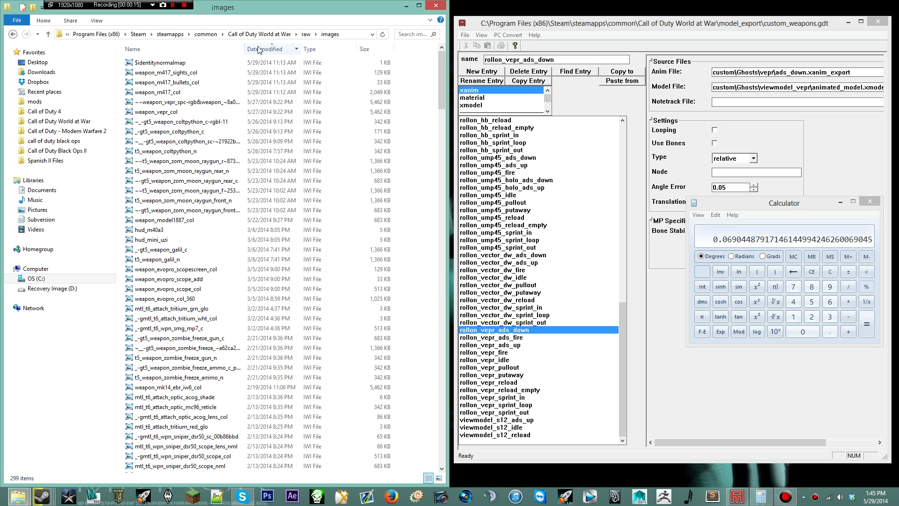
click(281, 49)
click(282, 49)
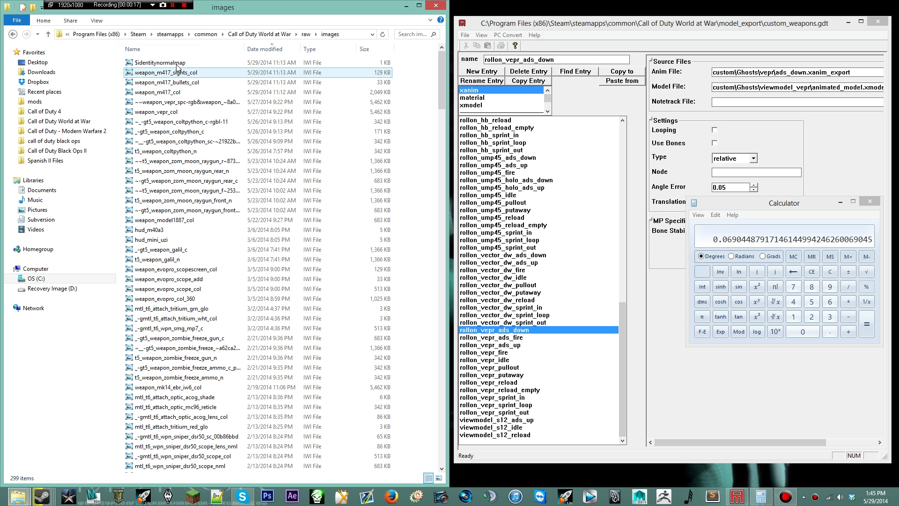
click(194, 72)
shift+click(206, 92)
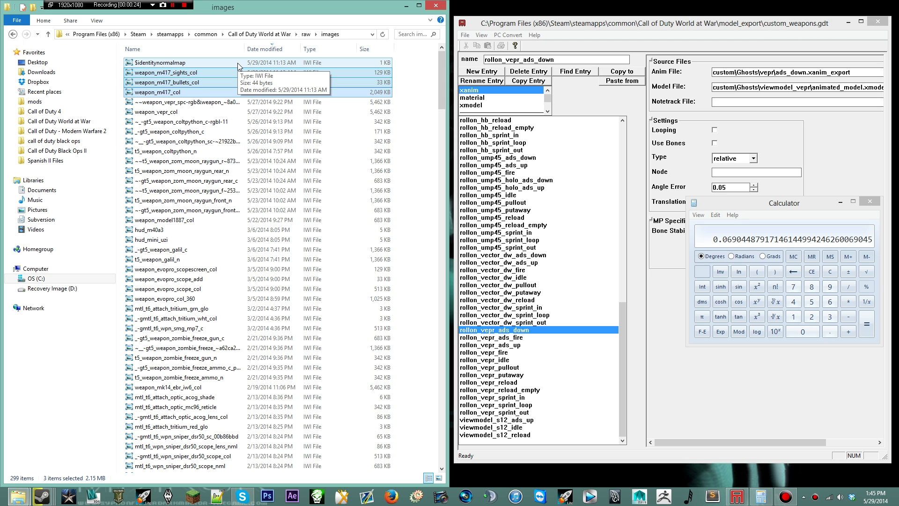
click(259, 34)
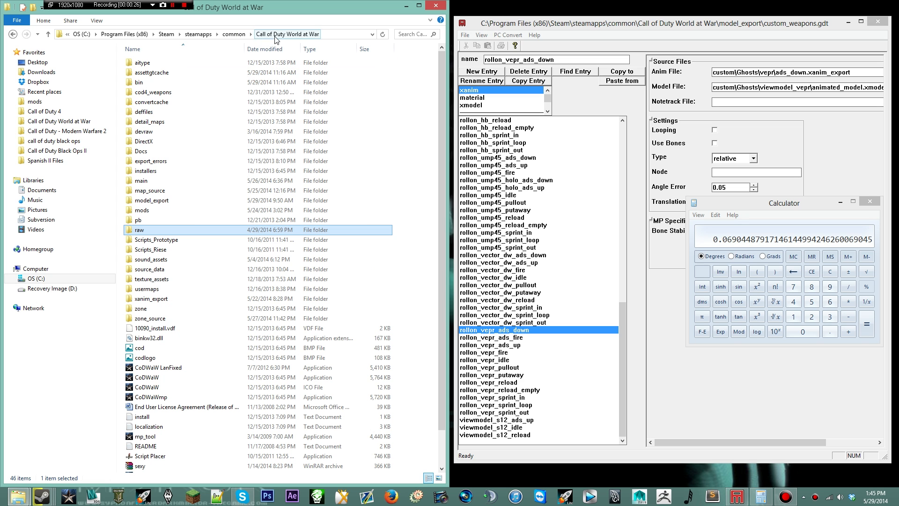
- Paste the copied weapon_m417_col, weapon_m417_bullets_col and weapon_m417_sights_col images into the images folder of mods\syphon_refinery
double_click(218, 211)
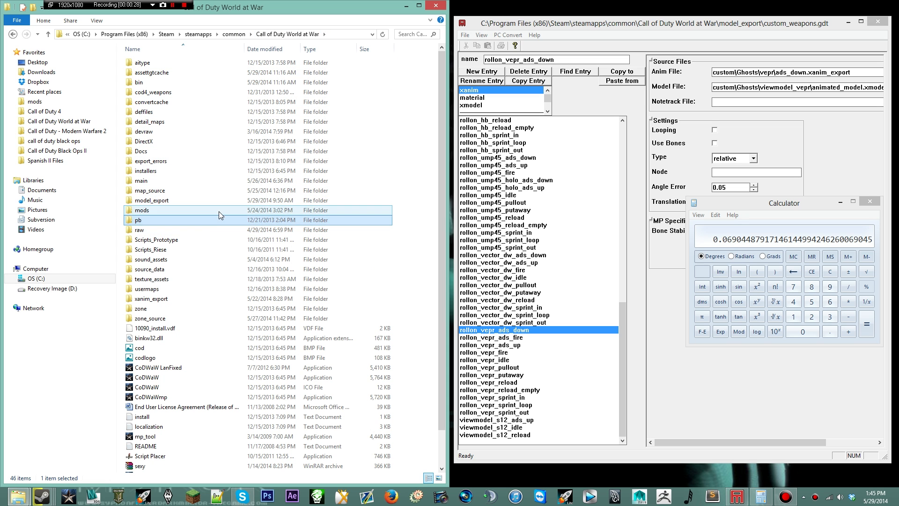
scroll(228, 205, down, 3)
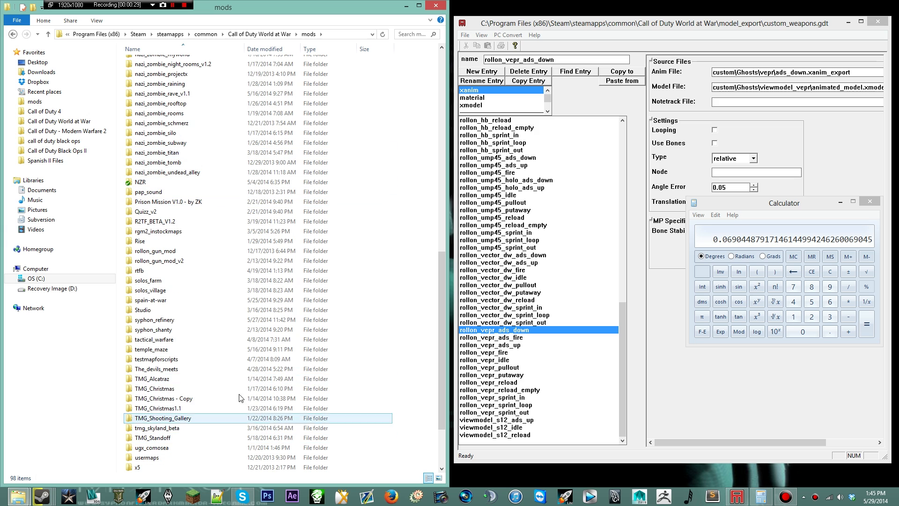
click(208, 320)
double_click(209, 321)
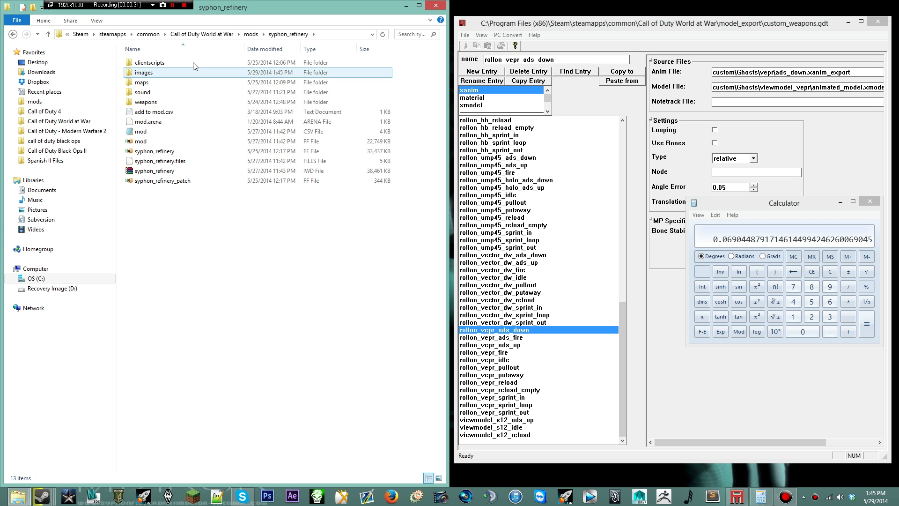
double_click(143, 73)
click(156, 73)
click(427, 123)
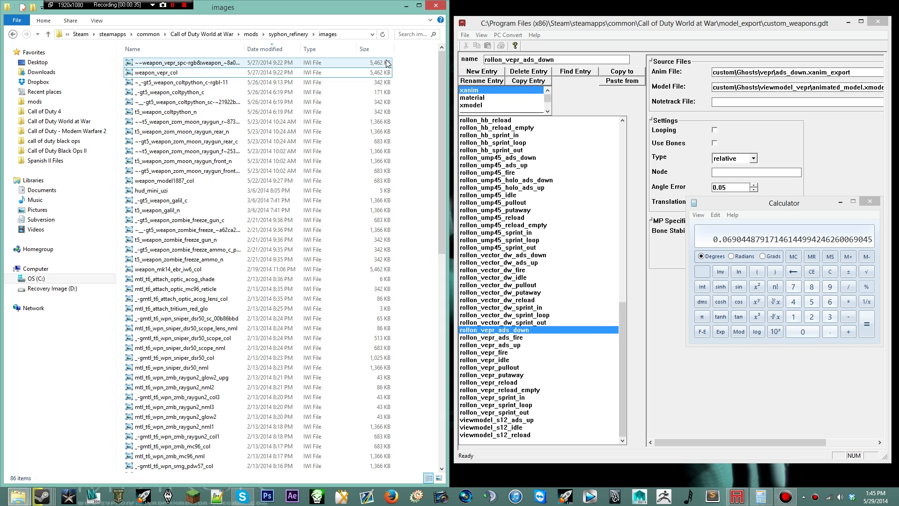
key(ctrl+v)
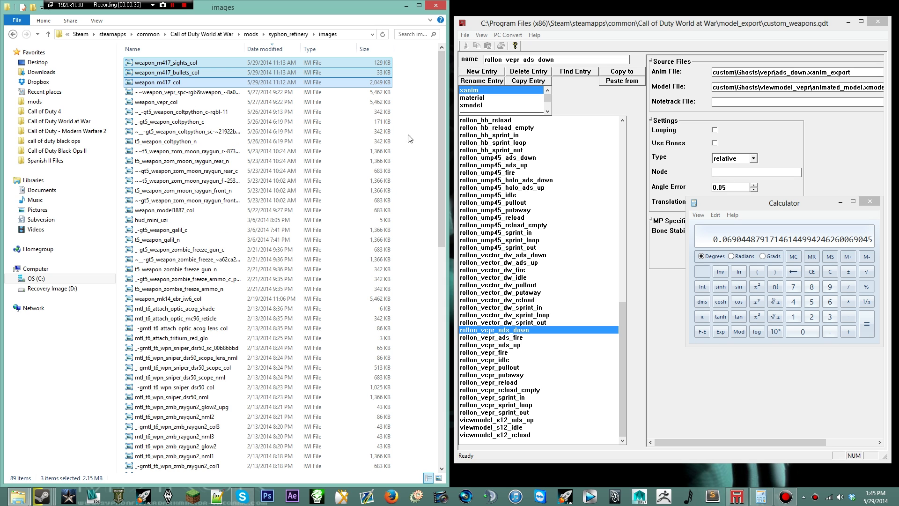
- Copy the zombie_thompson weapon file from the raw\weapons\sp folder of Call of Duty World at War
click(288, 34)
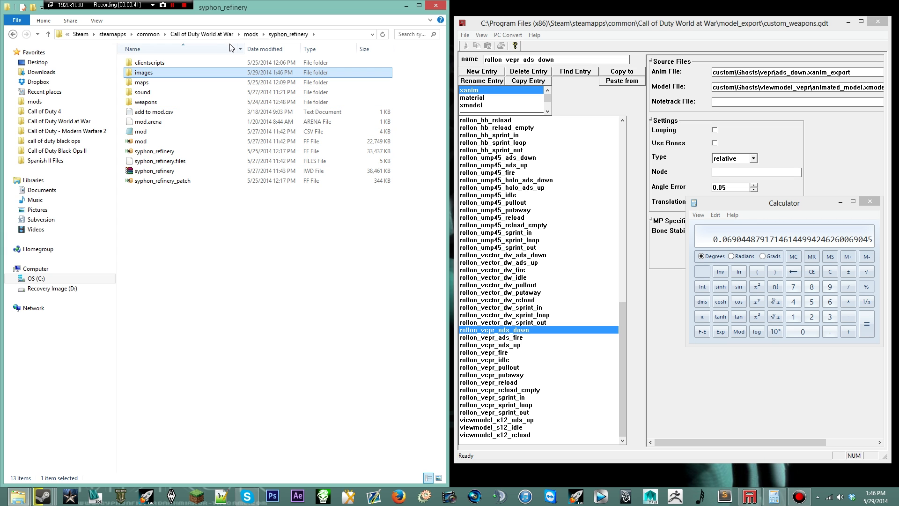
click(201, 34)
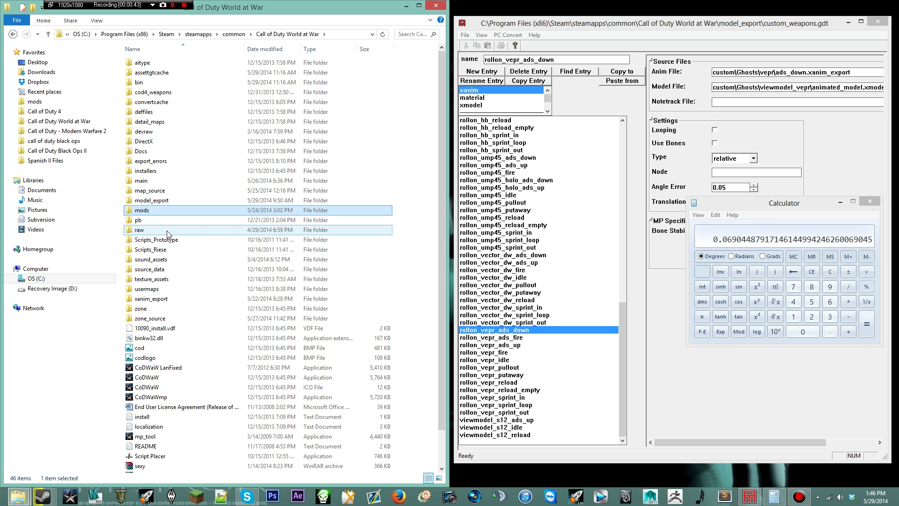
double_click(141, 229)
scroll(277, 393, down, 3)
double_click(274, 378)
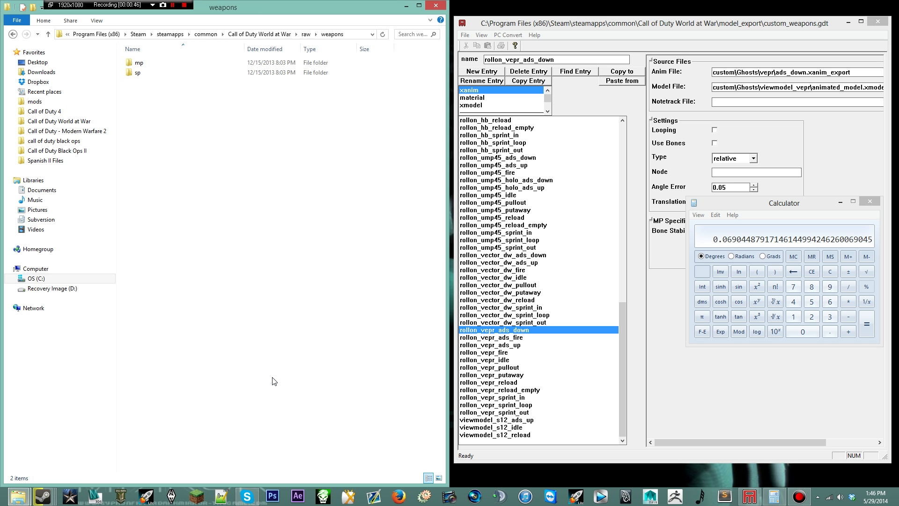
double_click(272, 72)
drag(441, 84, 455, 450)
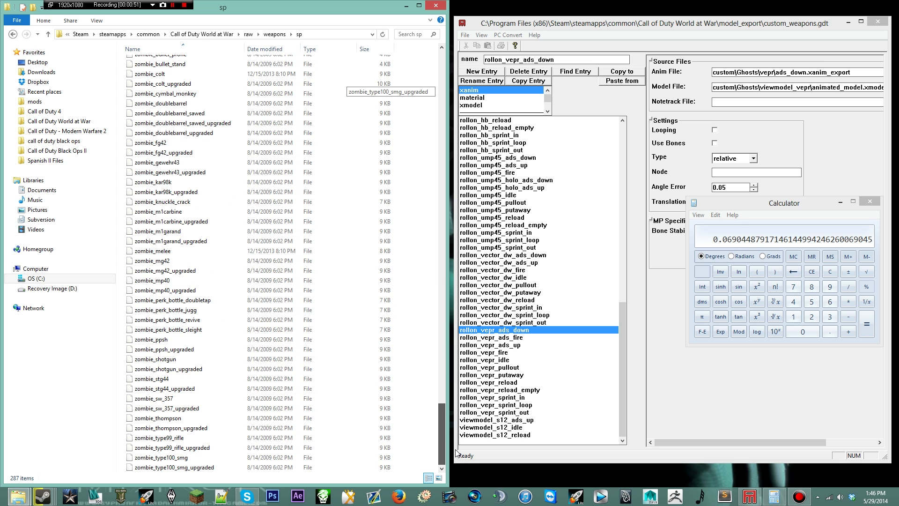
click(207, 418)
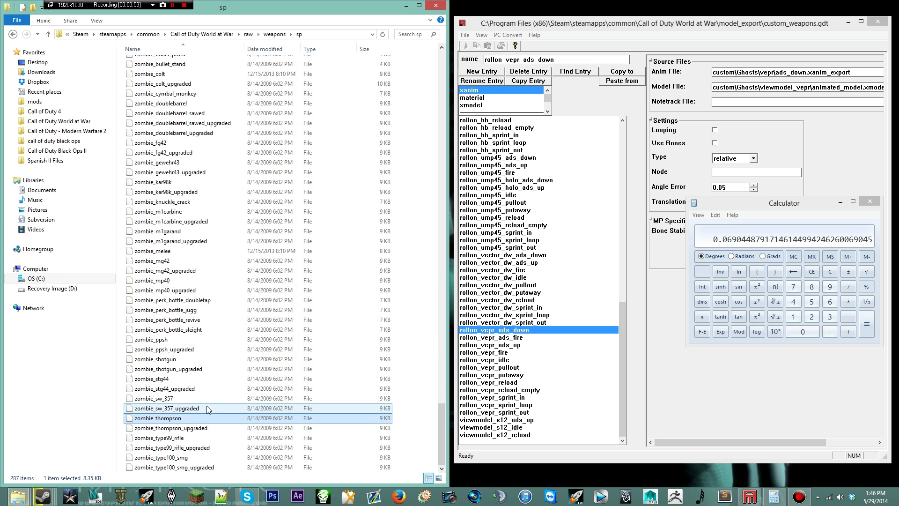
- Paste the zombie_thompson weapon file into mods\syphon_refinery\weapons\sp
click(202, 35)
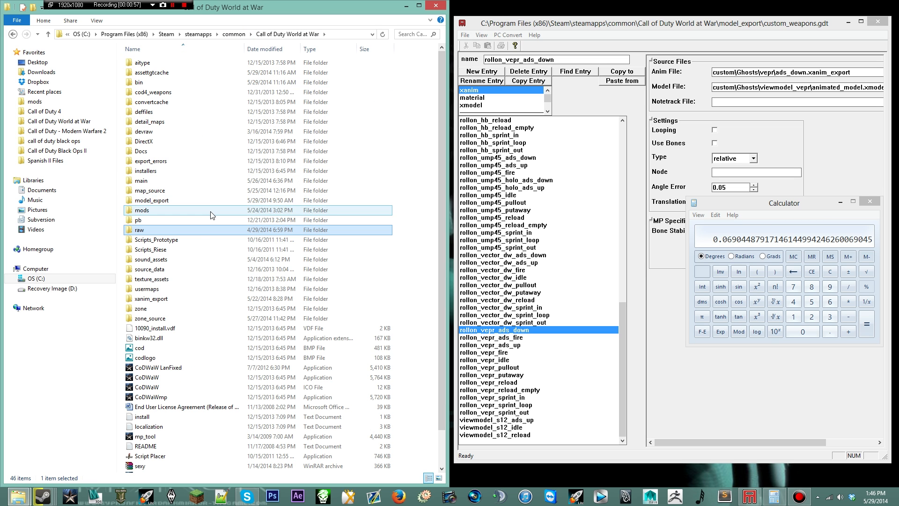
double_click(212, 210)
scroll(259, 463, down, 10)
scroll(258, 463, down, 5)
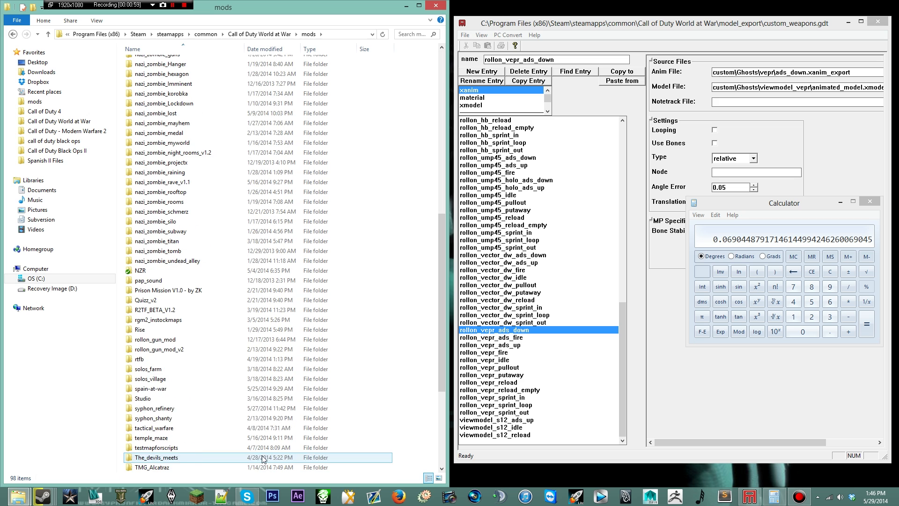
double_click(251, 413)
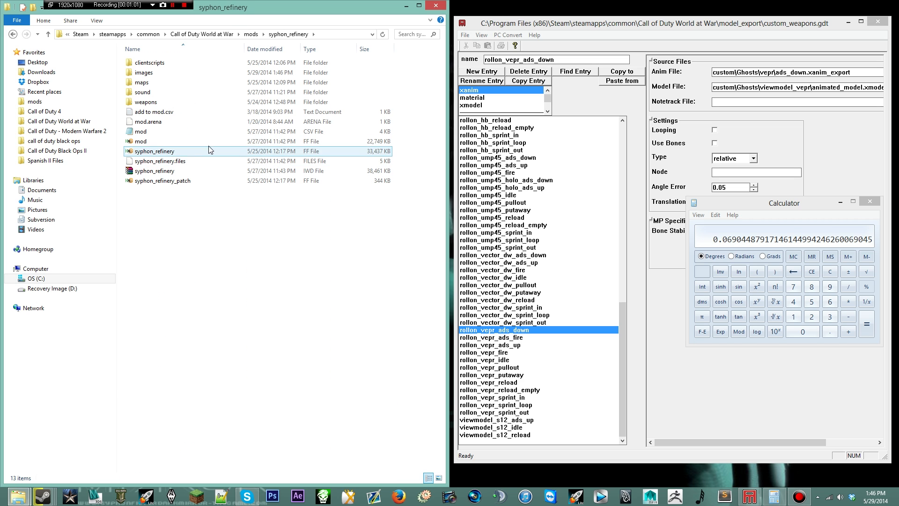
double_click(234, 104)
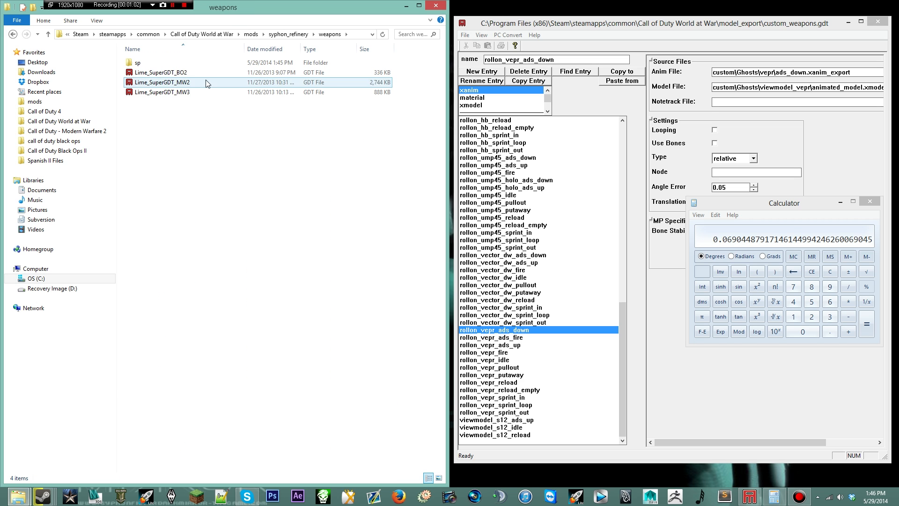
double_click(281, 62)
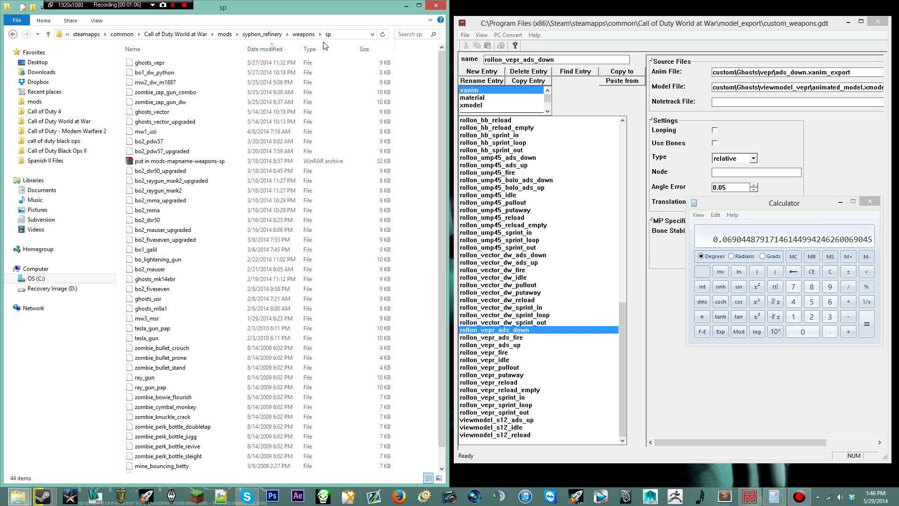
key(ctrl+v)
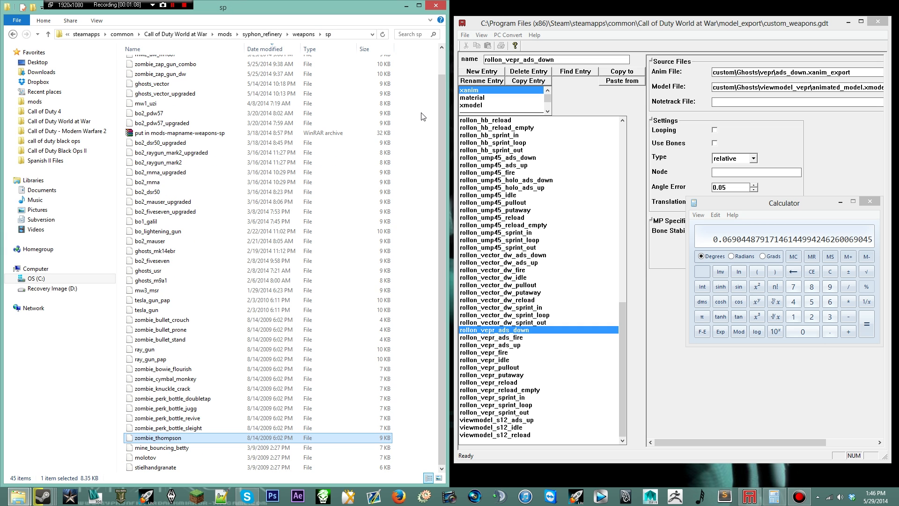
- Rename the pasted zombie_thompson file as ghosts_vepr_tutorial and open it in Notepad
click(179, 440)
text(ghosts_vepr_tutorial)
key(Return)
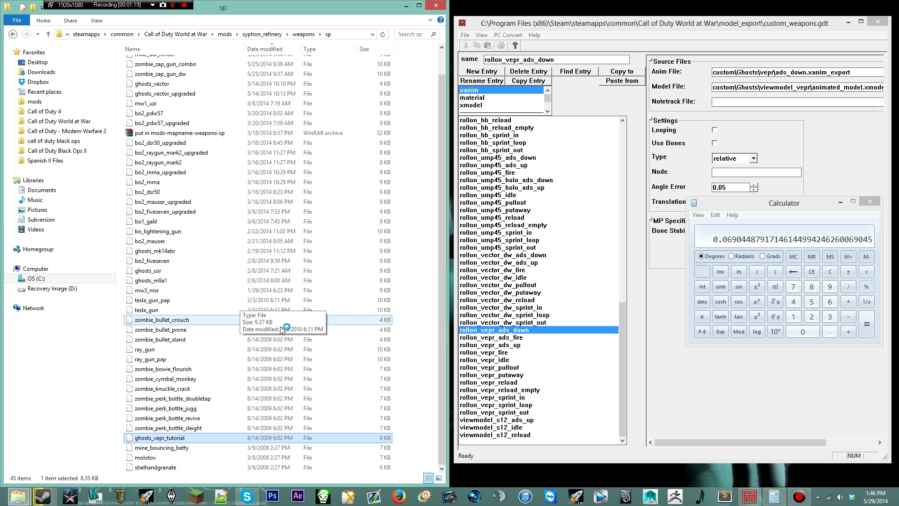
key(Return)
scroll(468, 259, down, 5)
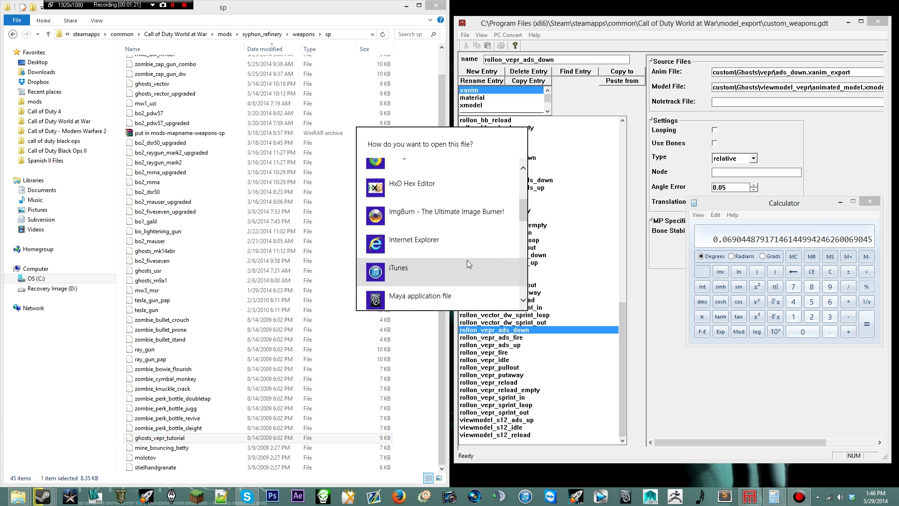
click(411, 276)
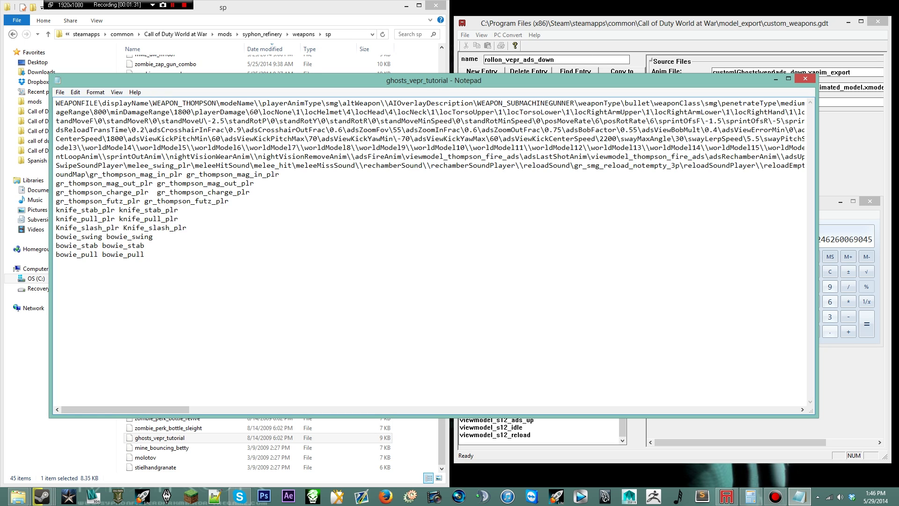
- Replace the displayName value WEAPON_THOMPSON with Vepr and move the calculator out of the way
drag(153, 103, 216, 103)
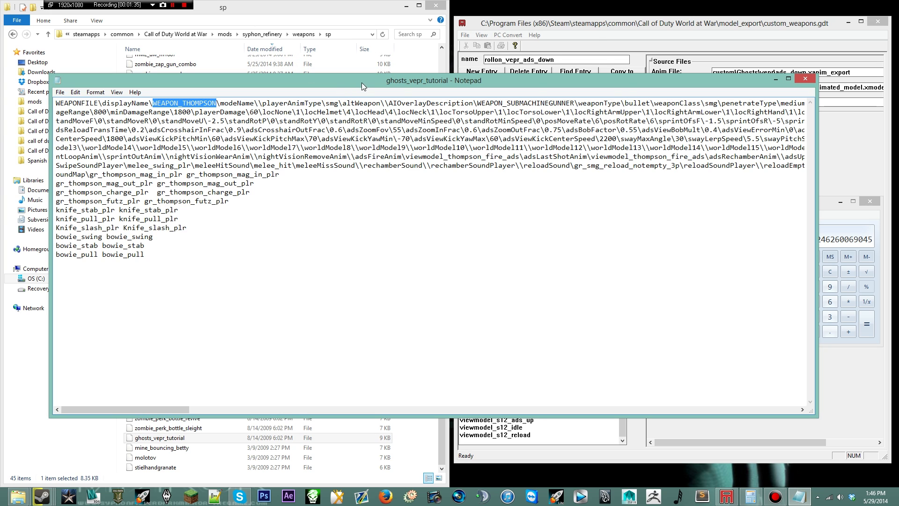
drag(833, 203, 758, 346)
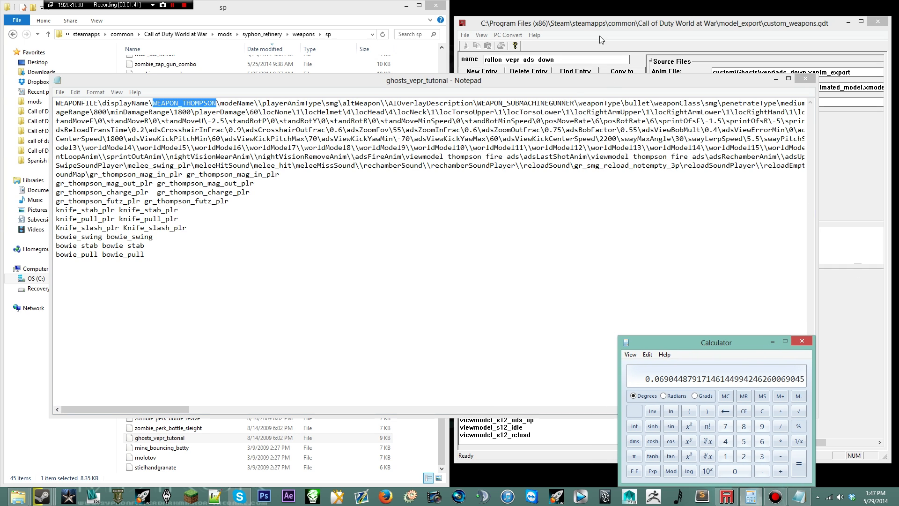
click(176, 94)
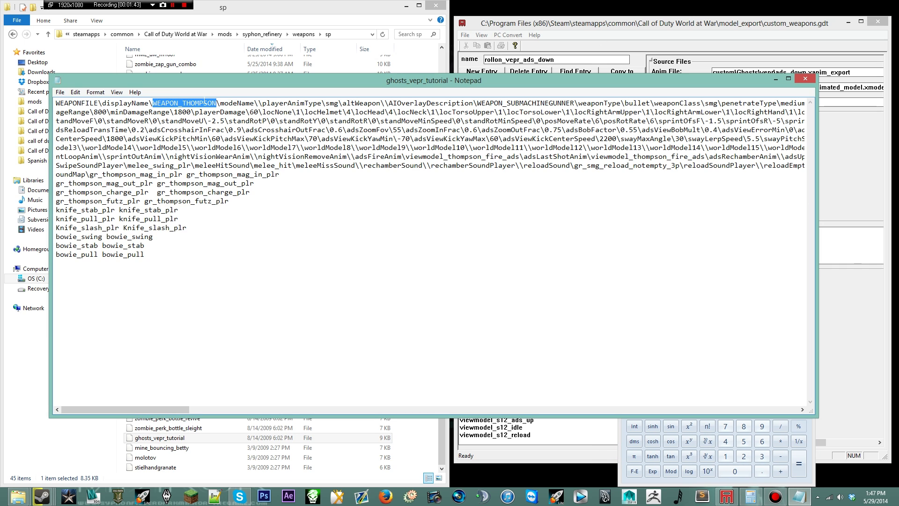
text(Vepr)
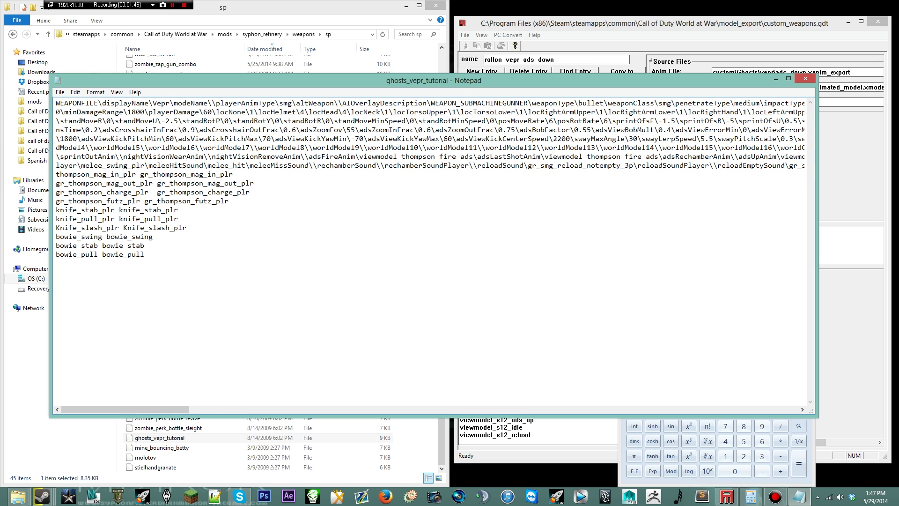
- Change the fireType value in the weapon file to 3-Round Burst
drag(149, 103, 178, 103)
scroll(178, 103, right, 17)
scroll(434, 253, right, 20)
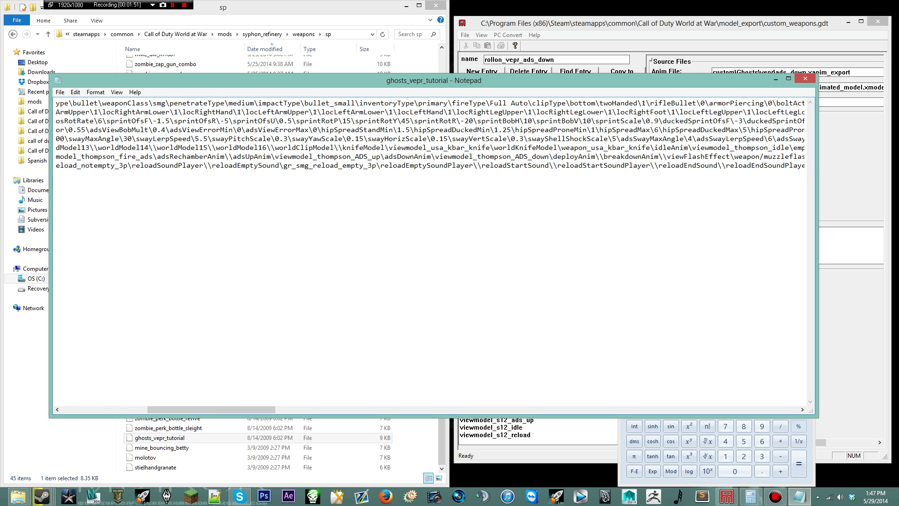
drag(490, 103, 528, 103)
text(3-Rou)
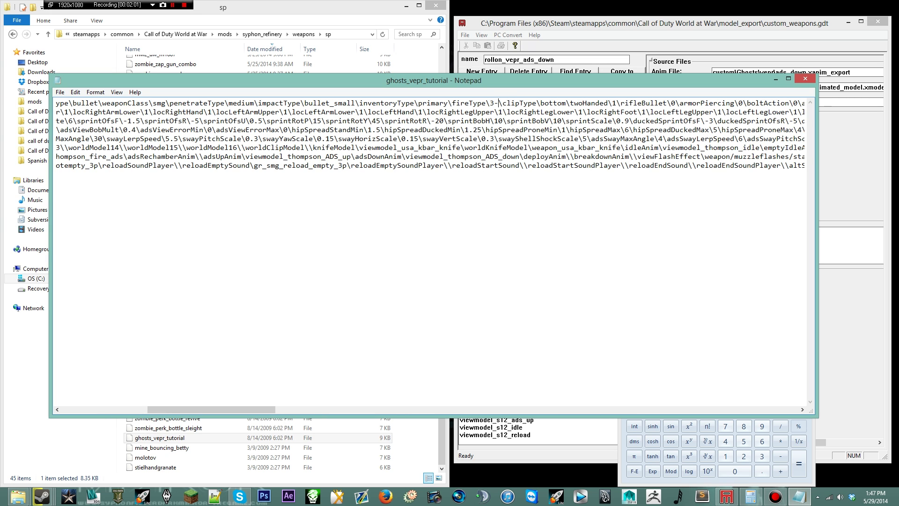
text(nd Burst)
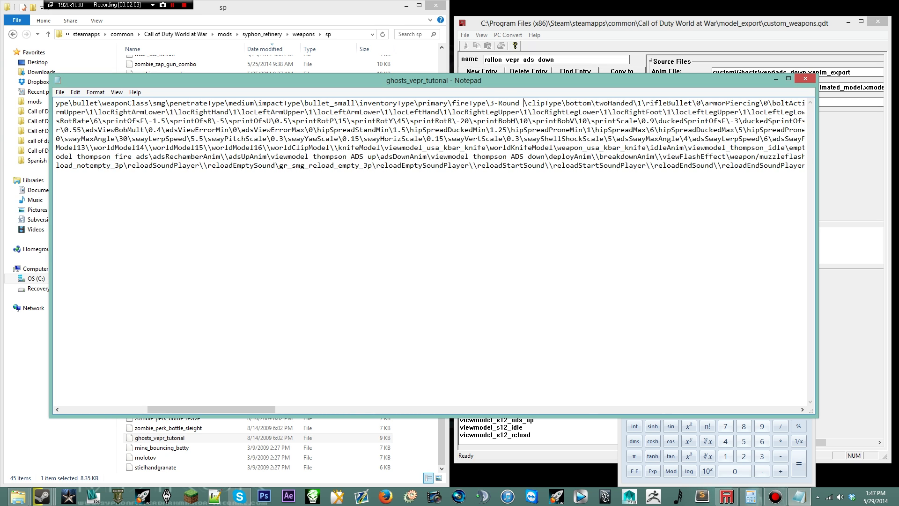
- Set the fireType value back to Full Auto
key(BackSpace)
key(BackSpace)
key(BackSpace)
key(BackSpace)
key(BackSpace)
key(BackSpace)
key(BackSpace)
key(BackSpace)
key(BackSpace)
key(BackSpace)
key(BackSpace)
key(BackSpace)
key(BackSpace)
text(Full Aur)
key(BackSpace)
text(to)
- Examine the boltAction and aimDownSight settings on the first line of the weapon file
scroll(430, 253, right, 13)
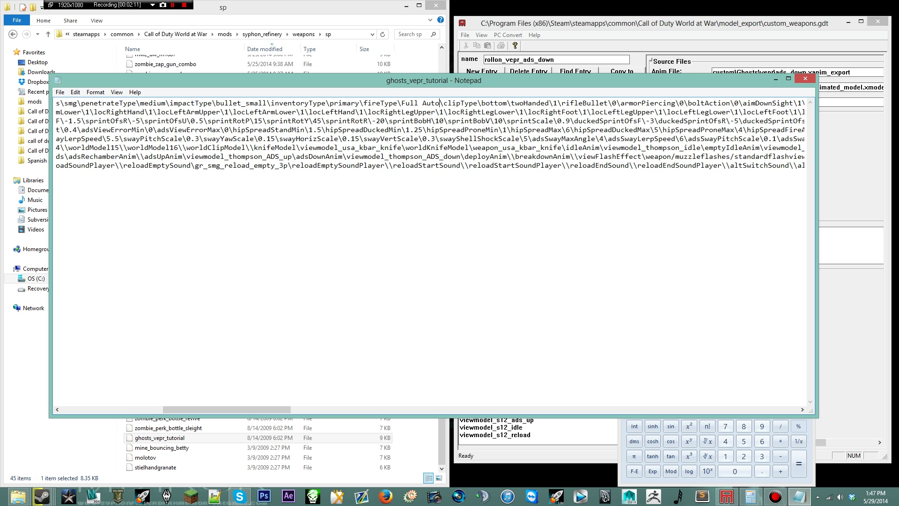
scroll(429, 253, right, 4)
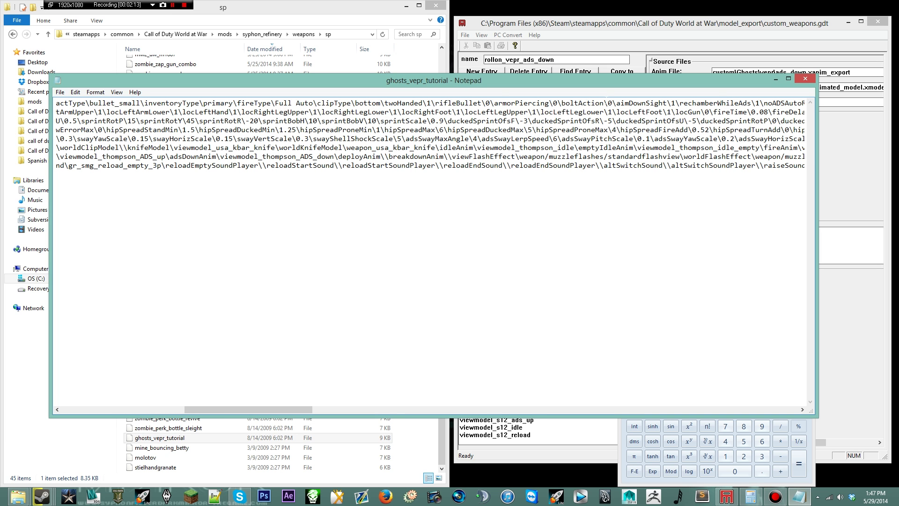
double_click(610, 103)
scroll(430, 253, right, 3)
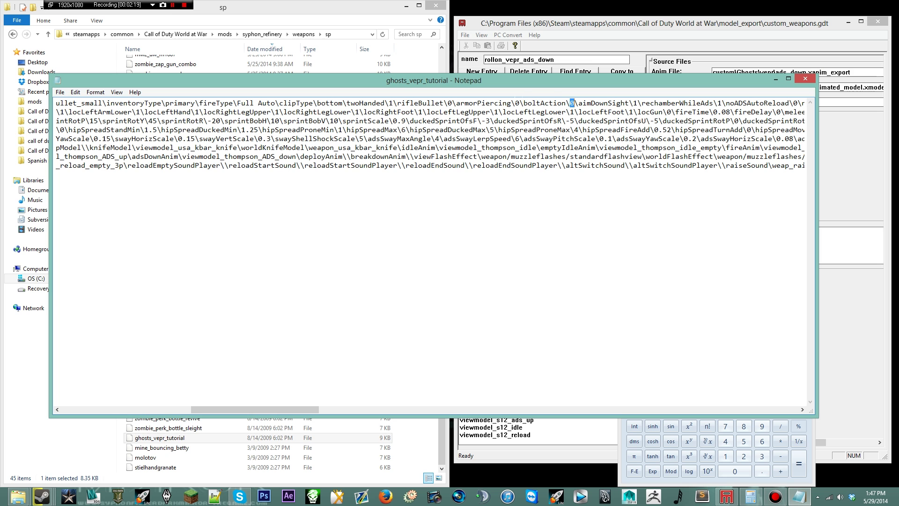
scroll(466, 111, right, 3)
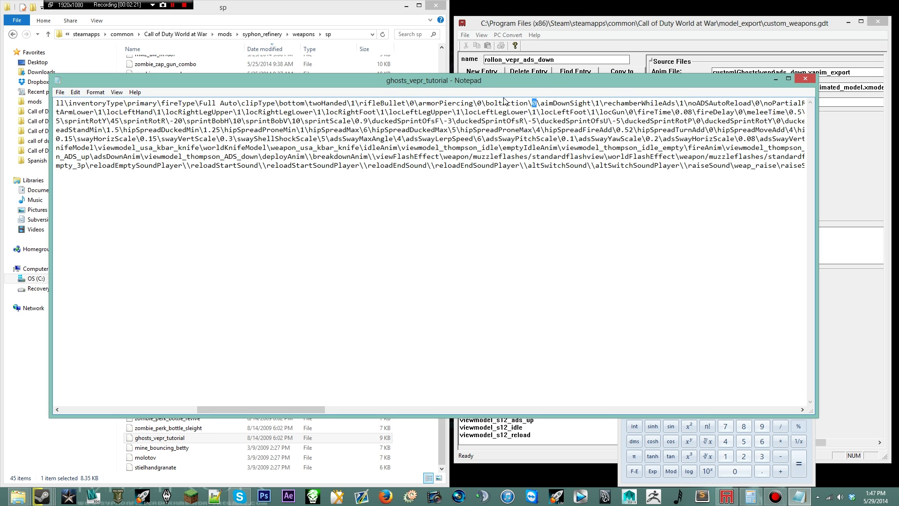
scroll(448, 96, right, 6)
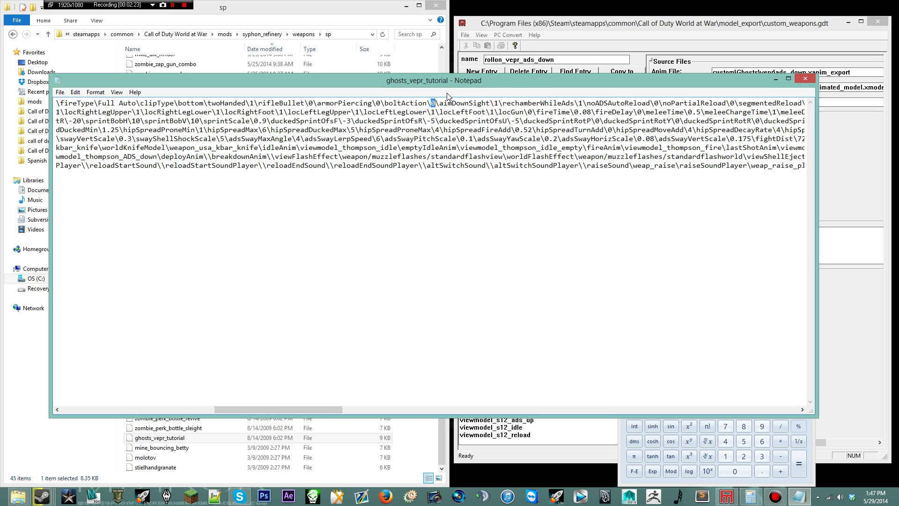
mouse_move(494, 103)
mouse_down()
mouse_move(501, 103)
mouse_move(490, 104)
mouse_up()
click(495, 103)
- Examine the noPartialReload, segmentedReload and adsFire settings further along the first line of the weapon file
scroll(495, 103, right, 4)
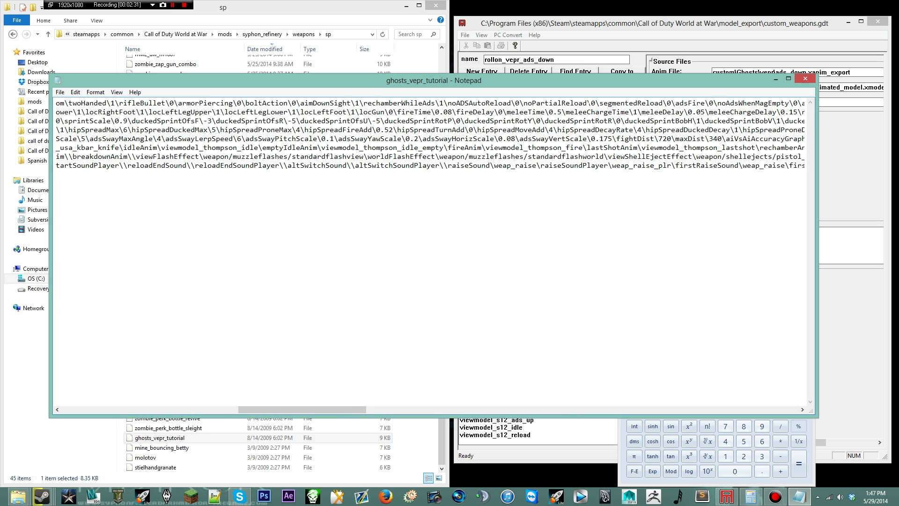
drag(591, 103, 595, 103)
click(591, 103)
scroll(430, 134, right, 4)
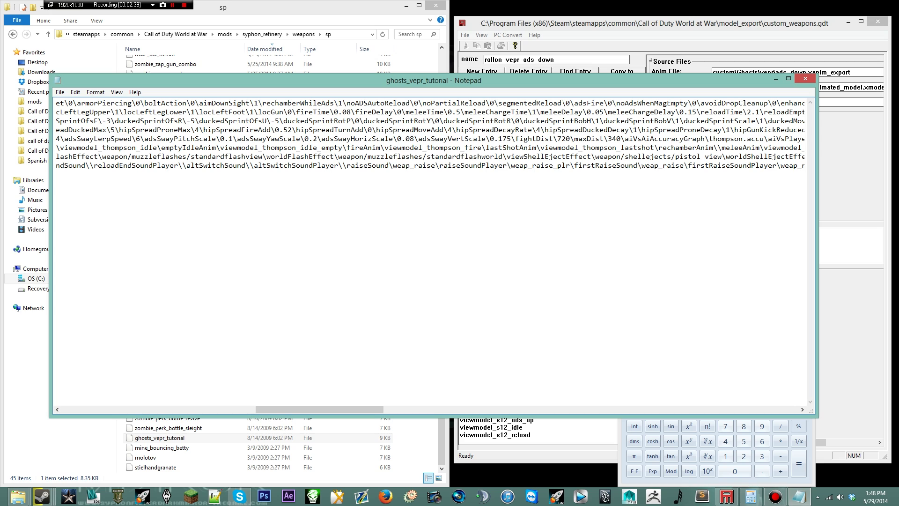
double_click(567, 103)
scroll(430, 253, right, 5)
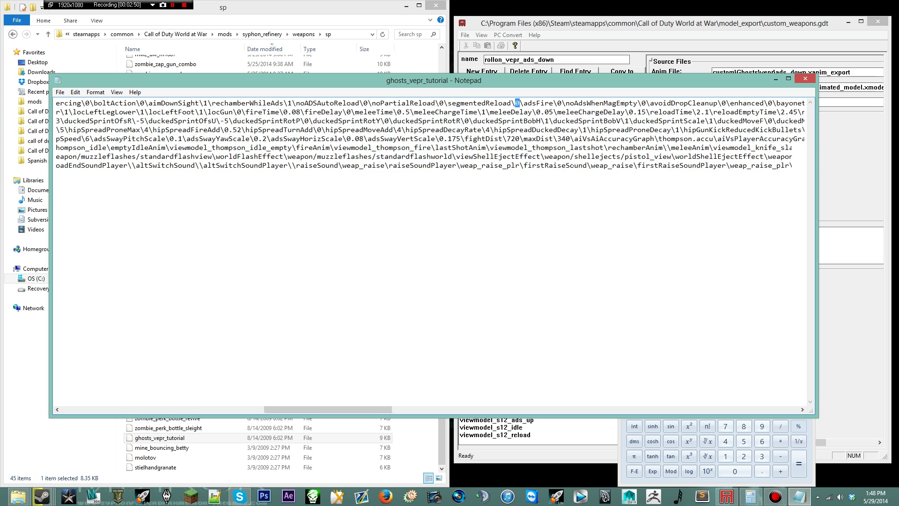
key(F3)
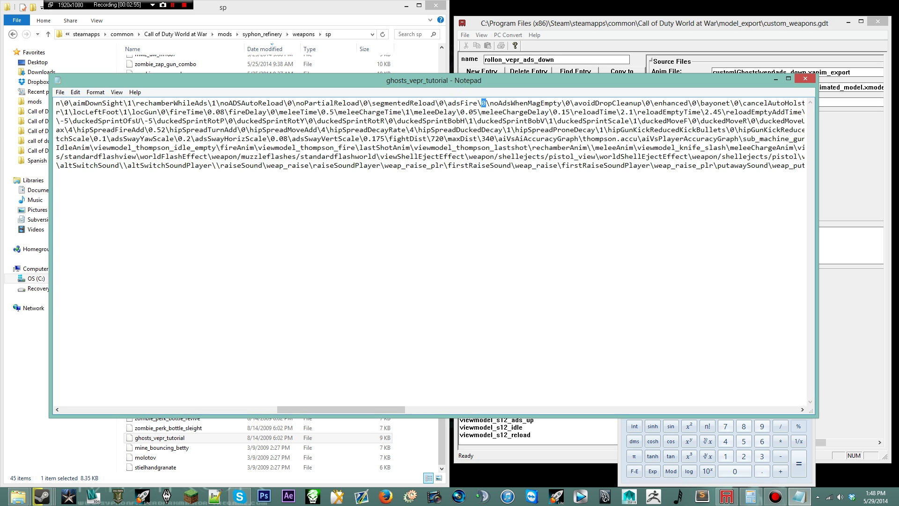
- Examine the adsFire and bayonet settings on the first line of the weapon file
drag(447, 103, 490, 103)
click(484, 103)
drag(447, 103, 482, 103)
click(483, 103)
scroll(483, 103, right, 3)
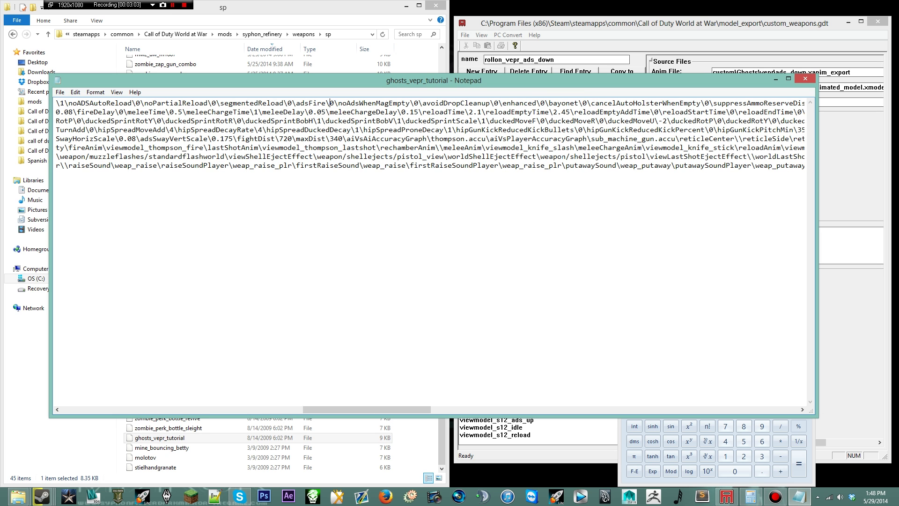
drag(583, 103, 588, 103)
click(584, 103)
mouse_move(583, 103)
mouse_down()
mouse_move(555, 103)
mouse_move(587, 103)
mouse_up()
click(590, 103)
scroll(590, 103, right, 3)
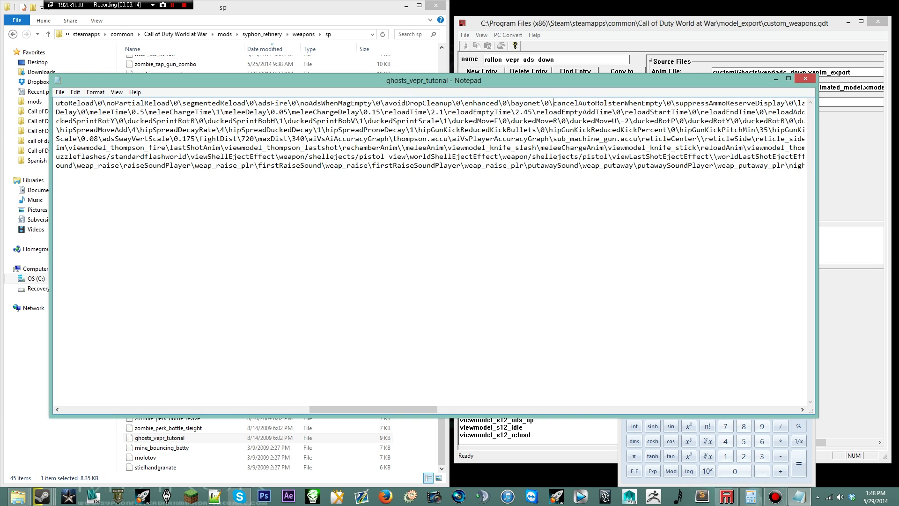
drag(546, 103, 533, 103)
click(516, 103)
- Examine the silenced setting further along the first line of the weapon file
scroll(592, 103, right, 20)
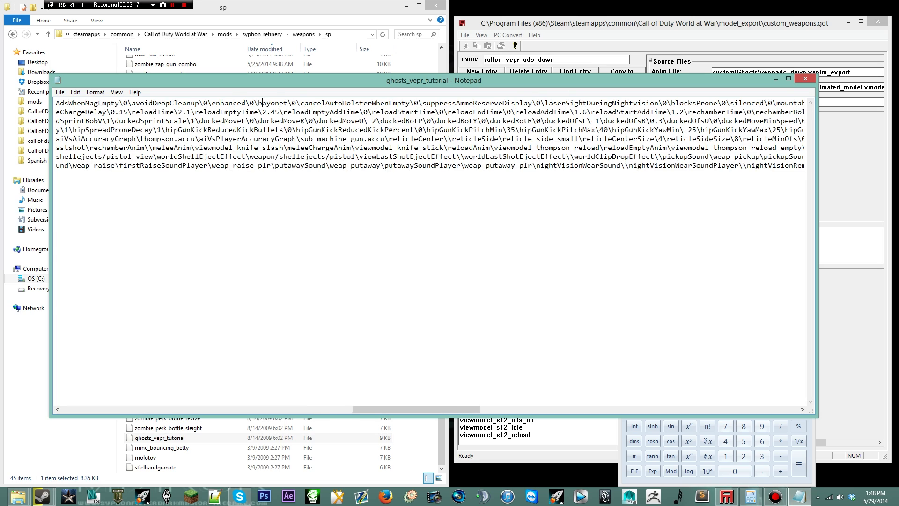
scroll(572, 120, right, 14)
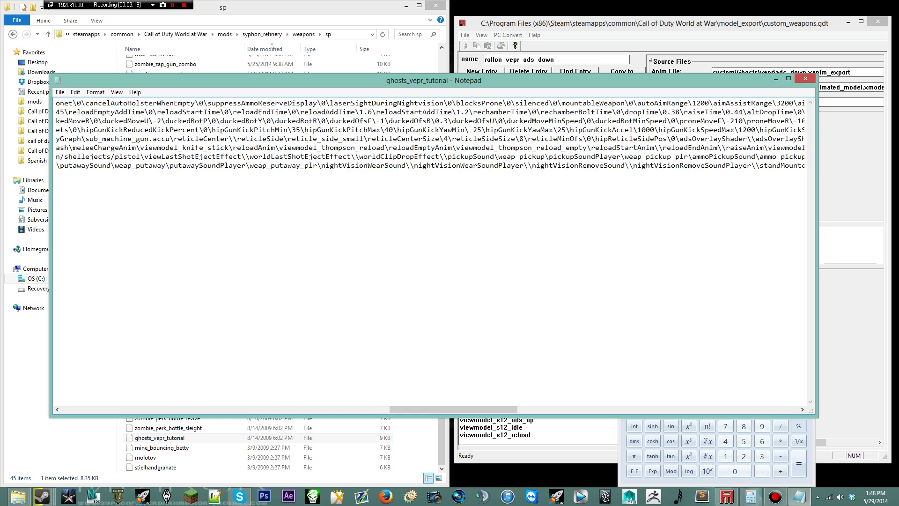
scroll(572, 120, right, 2)
drag(461, 103, 491, 103)
scroll(491, 103, right, 18)
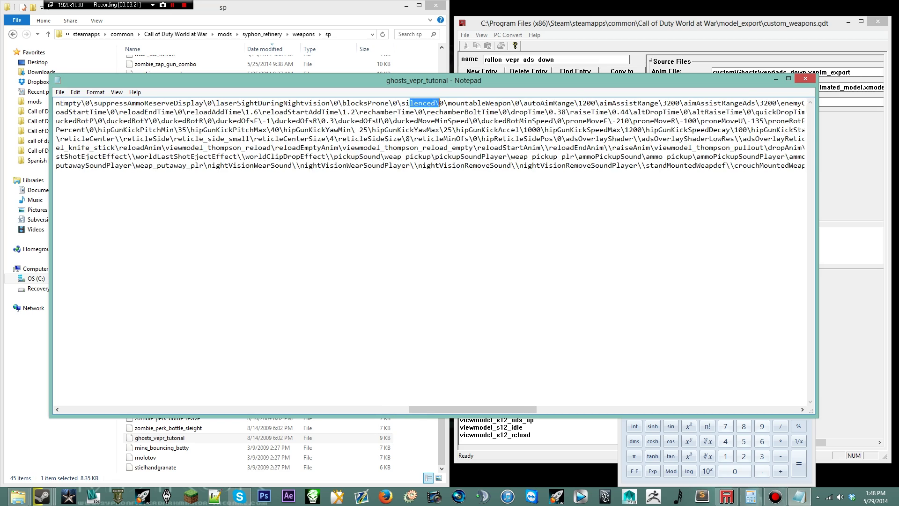
- Find the ammoName setting on the first line of the weapon file and change its value to vepr
scroll(430, 133, right, 17)
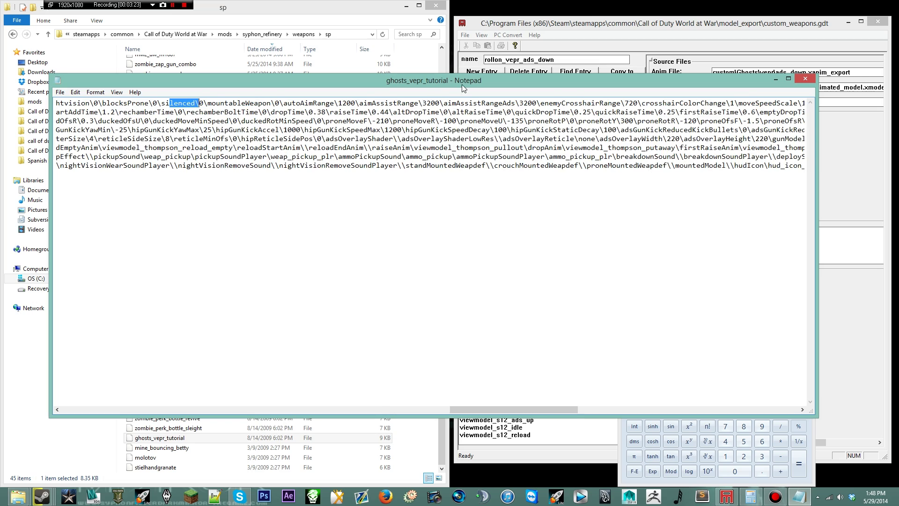
scroll(429, 134, right, 20)
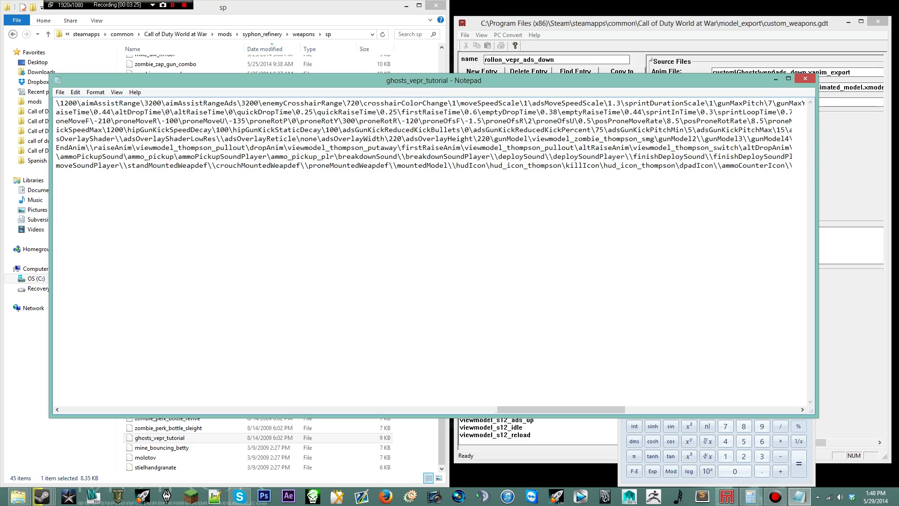
scroll(430, 134, right, 18)
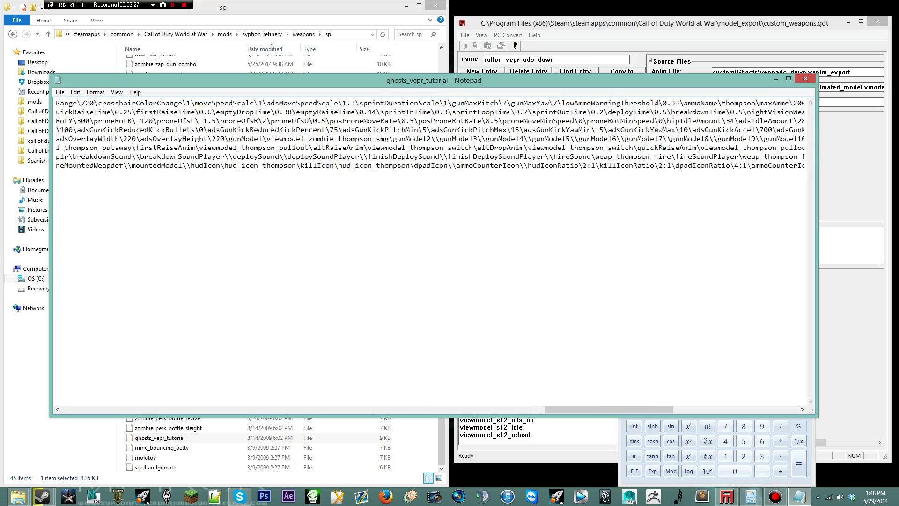
scroll(430, 134, right, 5)
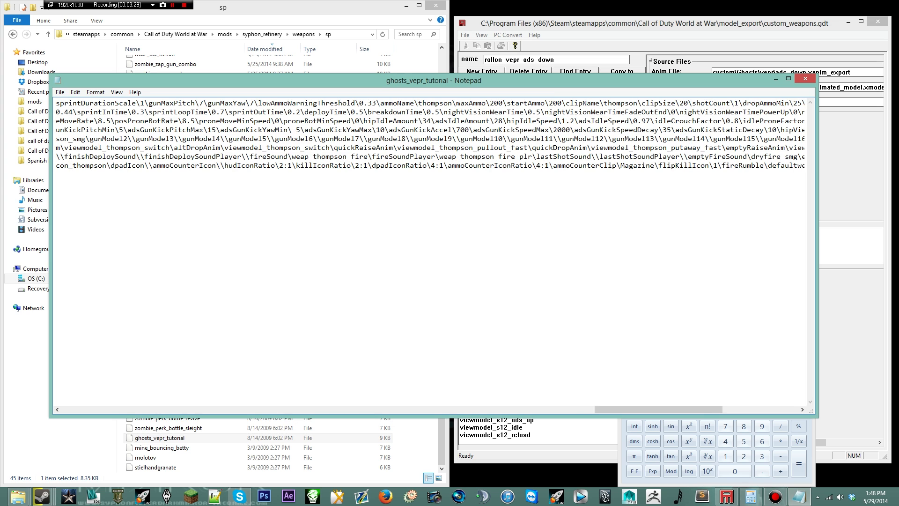
drag(419, 103, 448, 103)
text(vepr)
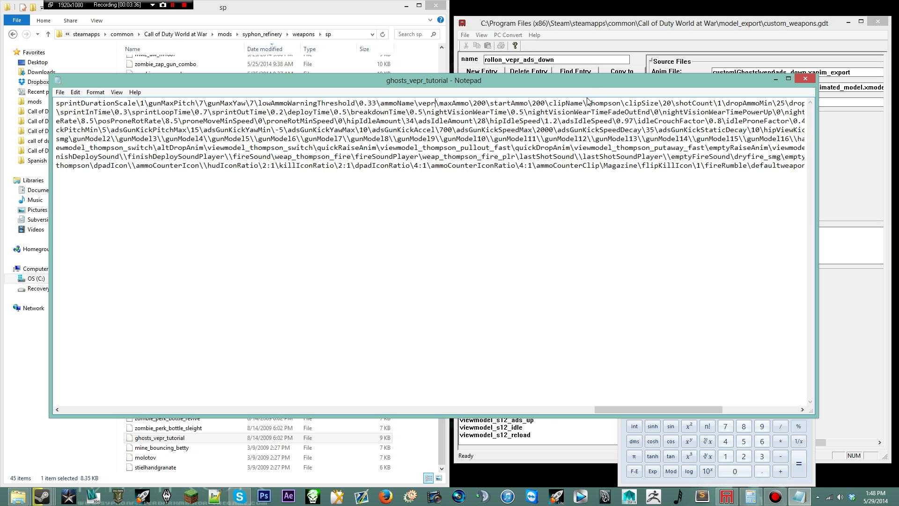
- Change the clipName value to vepr and set clipSize to 42
drag(586, 103, 622, 103)
text(vepr)
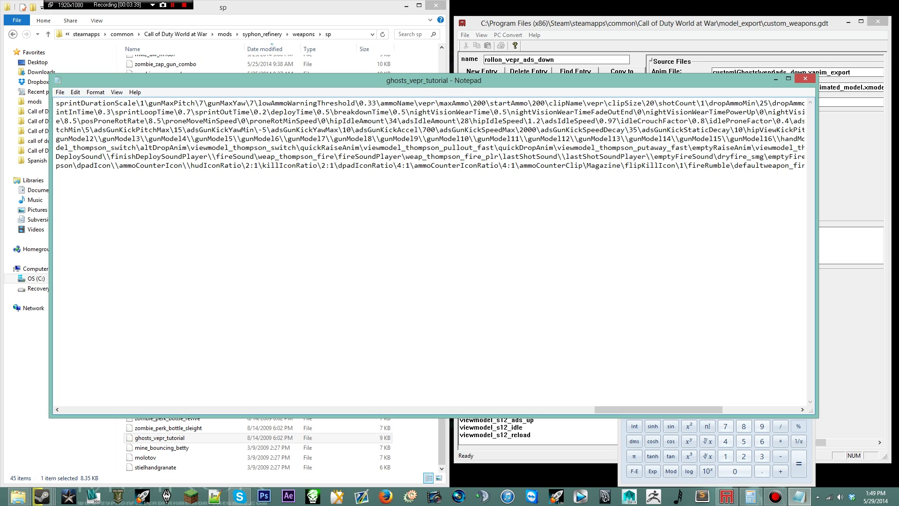
drag(647, 103, 654, 103)
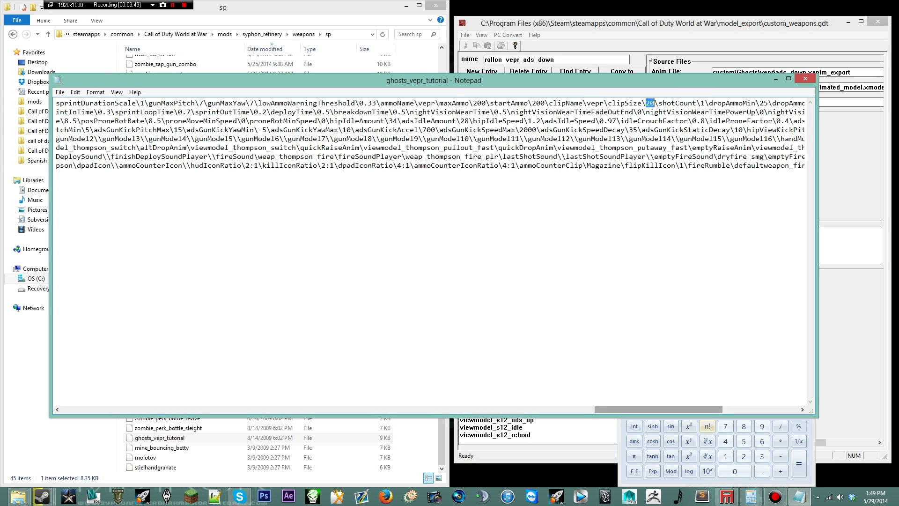
text(42)
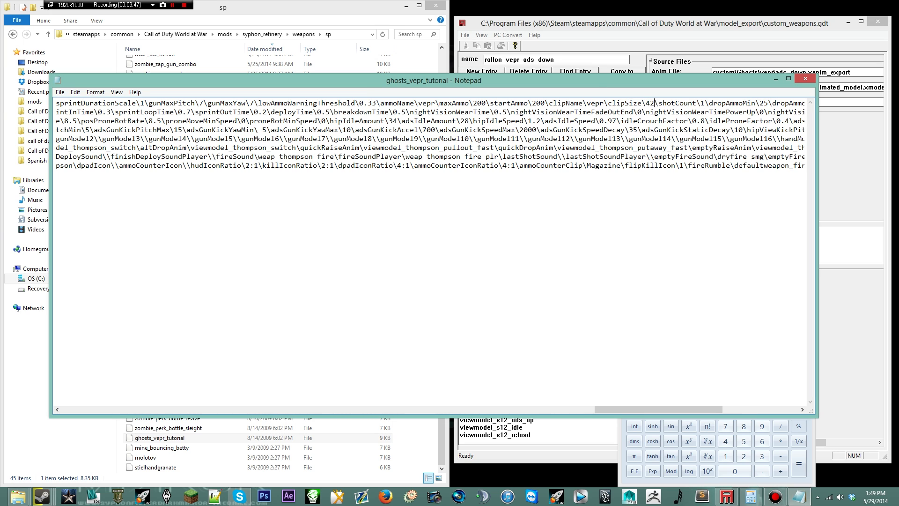
- Calculate six magazines of 42 rounds and set the startAmmo value to 252
drag(586, 103, 604, 103)
drag(532, 103, 541, 103)
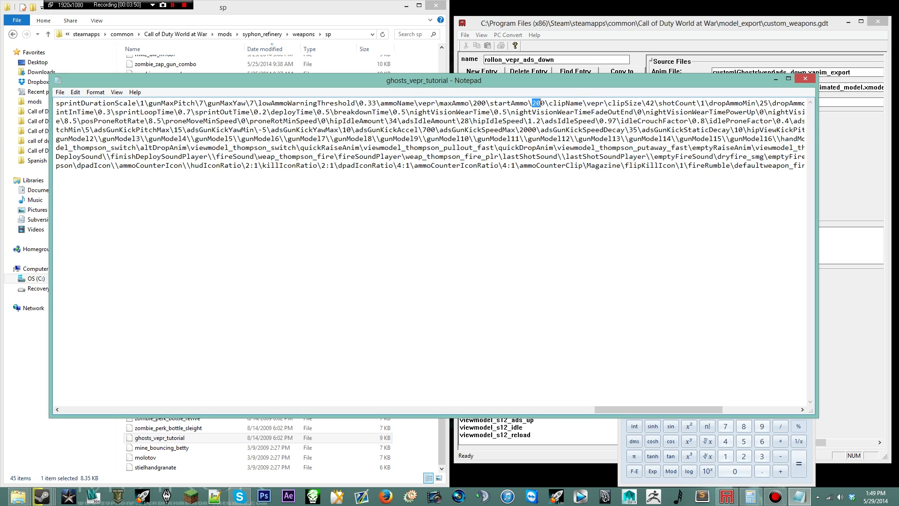
click(725, 441)
click(744, 456)
click(781, 441)
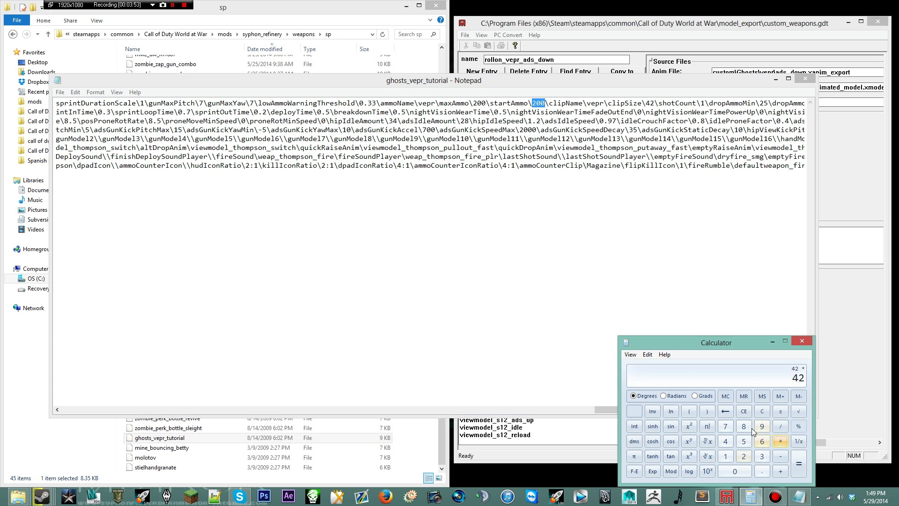
click(744, 425)
click(743, 411)
click(761, 441)
click(798, 464)
key(alt+Tab)
text(252)
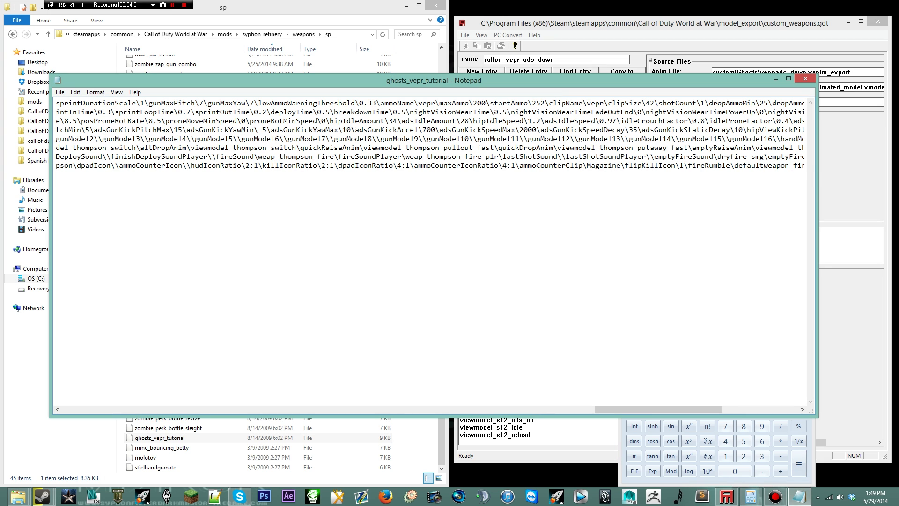
- Calculate 42 times 8 in the calculator and set the maxAmmo value to 336
click(725, 441)
click(743, 456)
click(780, 441)
click(743, 426)
click(799, 466)
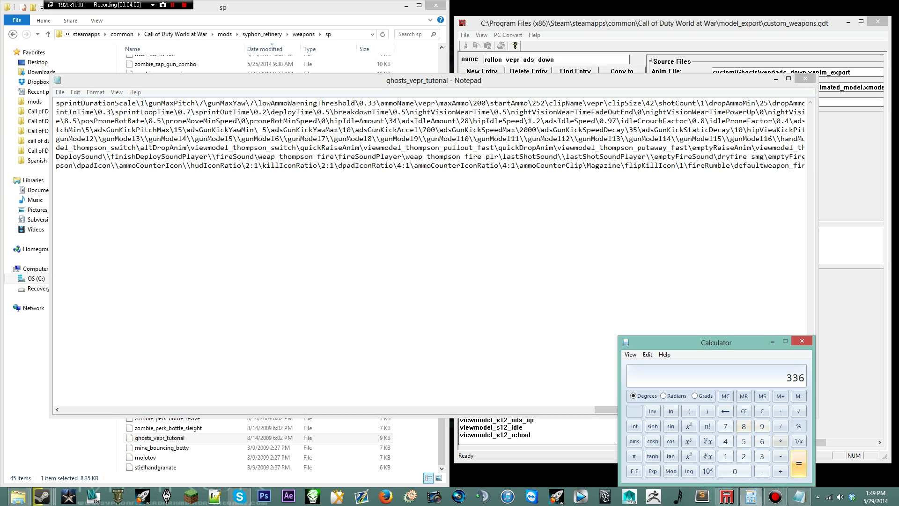
drag(473, 103, 486, 103)
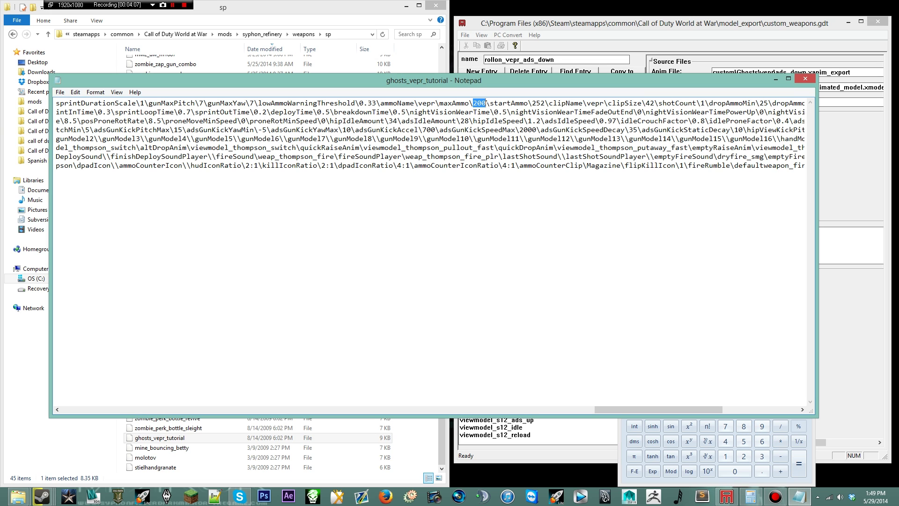
text(336)
- Examine the shotCount setting following clipSize in the weapon file
scroll(487, 104, right, 18)
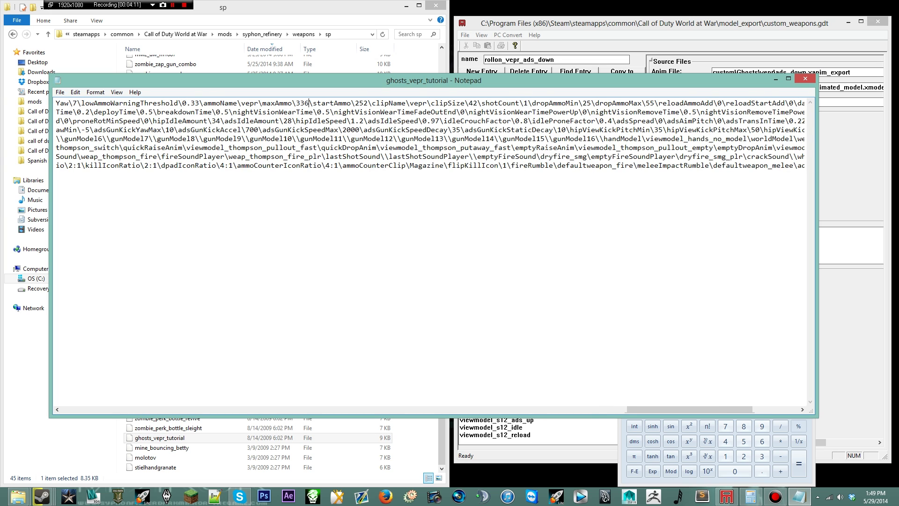
key(shift+Right)
key(shift+Right)
key(shift+Right)
key(shift+Right)
key(shift+Right)
key(shift+Right)
key(shift+Right)
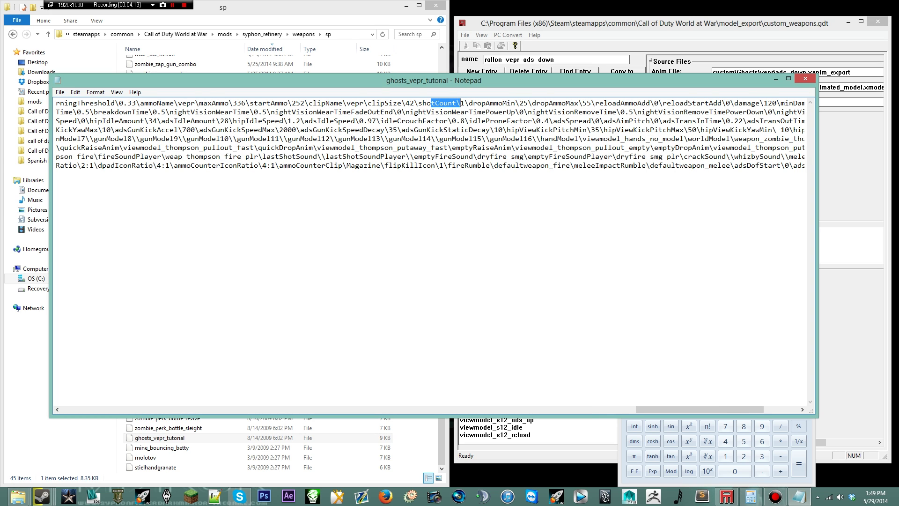
key(Right)
key(shift+Left)
- Set the weapon's damage value to 100
scroll(429, 136, right, 3)
drag(608, 103, 639, 103)
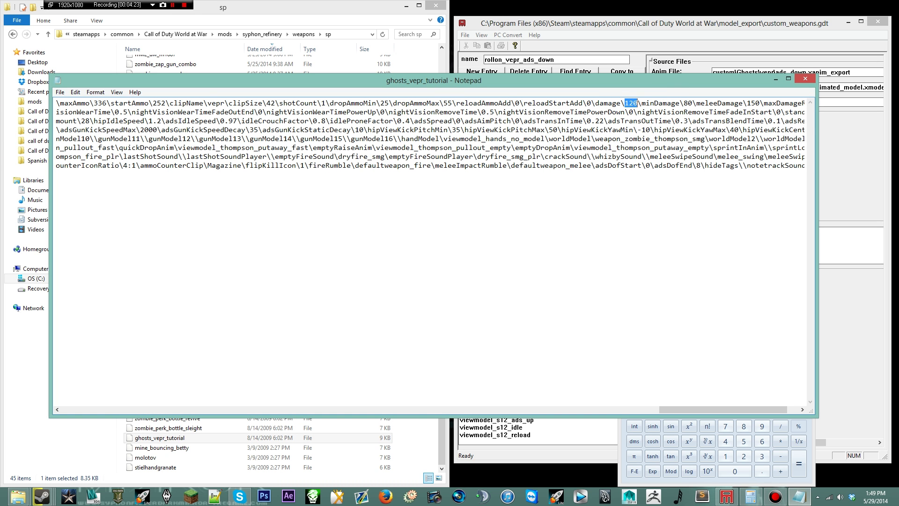
drag(628, 103, 633, 103)
text(0)
- Examine the minDamage and meleeDamage settings following the damage value
scroll(593, 112, right, 2)
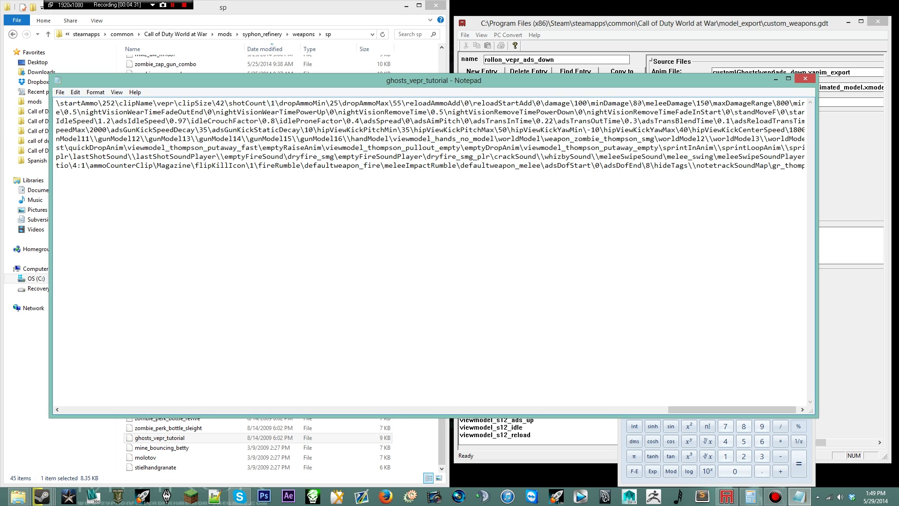
drag(634, 103, 638, 103)
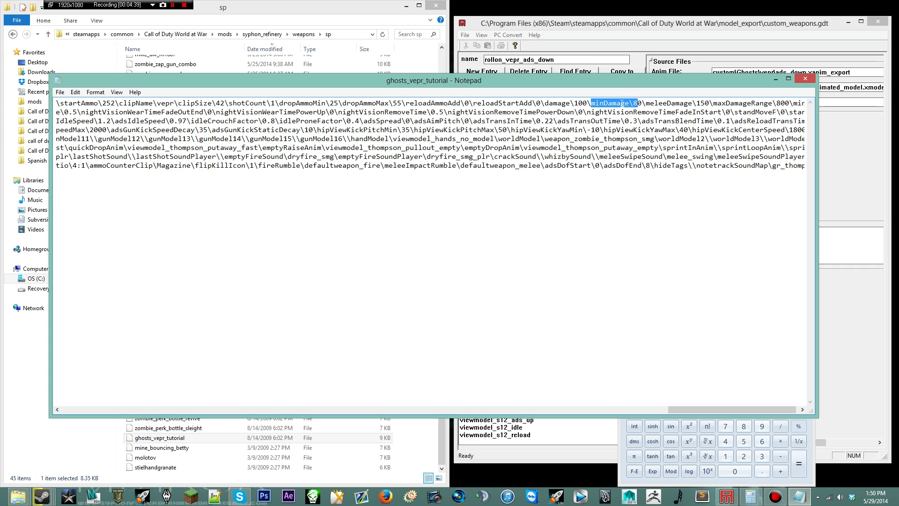
scroll(622, 103, right, 1)
drag(631, 103, 695, 103)
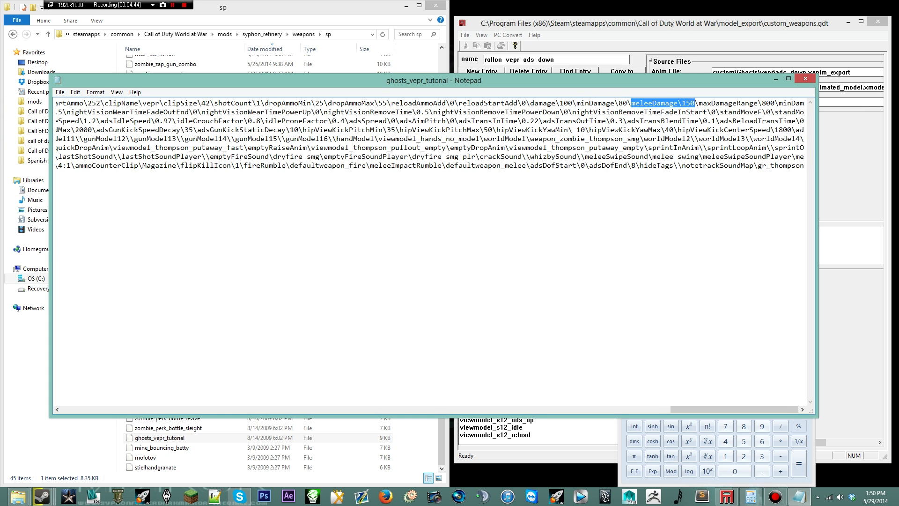
- Locate the fireTime value on the second line of the weapon file, then switch to Firefox and search the web for vepr ghosts
drag(725, 406, 277, 417)
drag(527, 112, 531, 112)
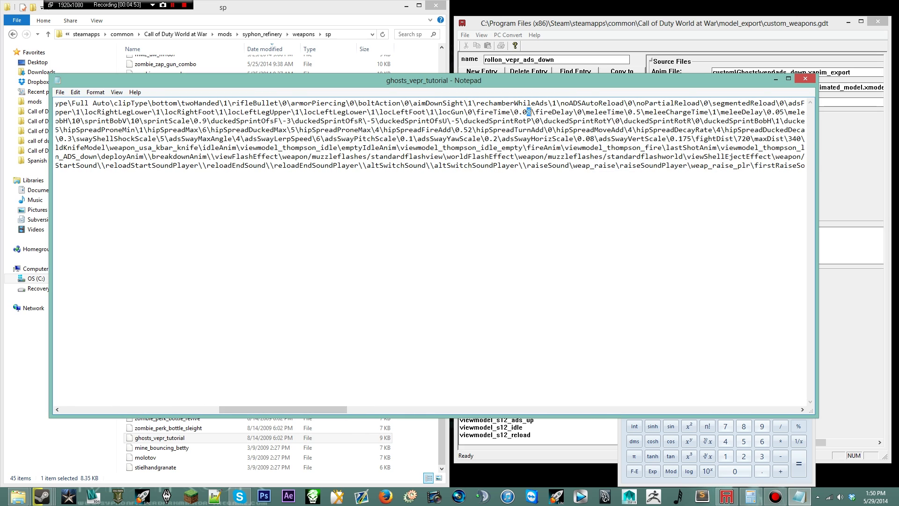
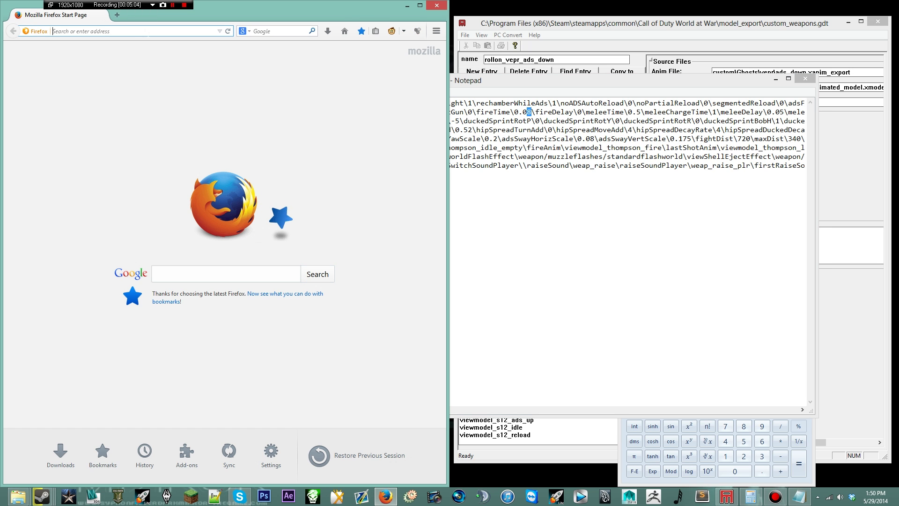
text(vepr ghost)
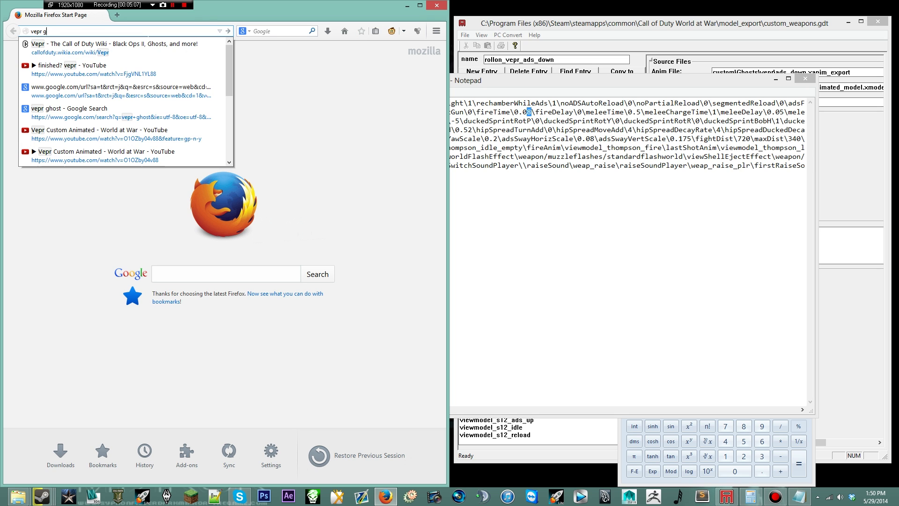
text(st)
key(Return)
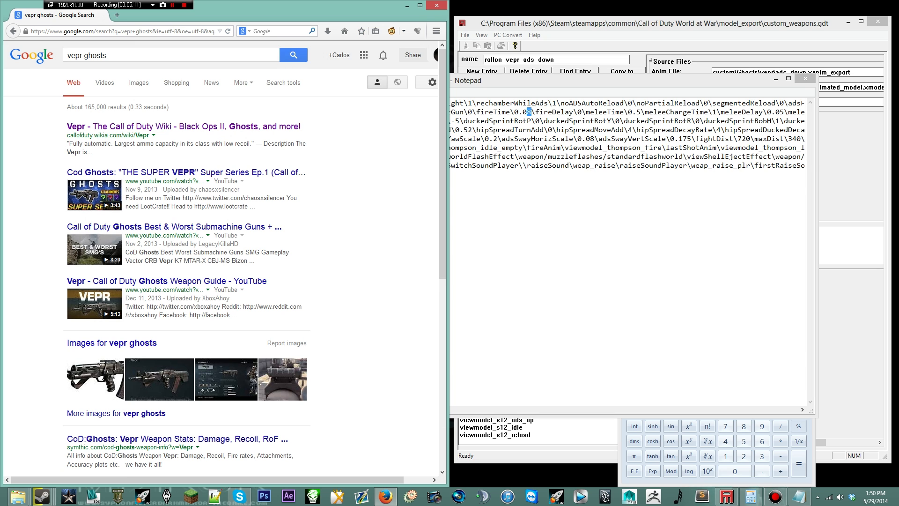
- Change the web search to arx 160 ghosts
drag(82, 55, 3, 55)
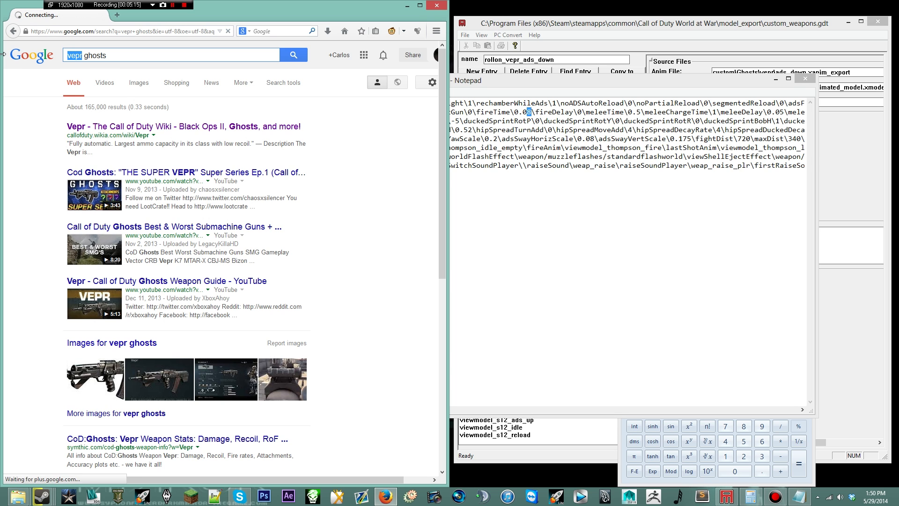
text(arx)
text( 160)
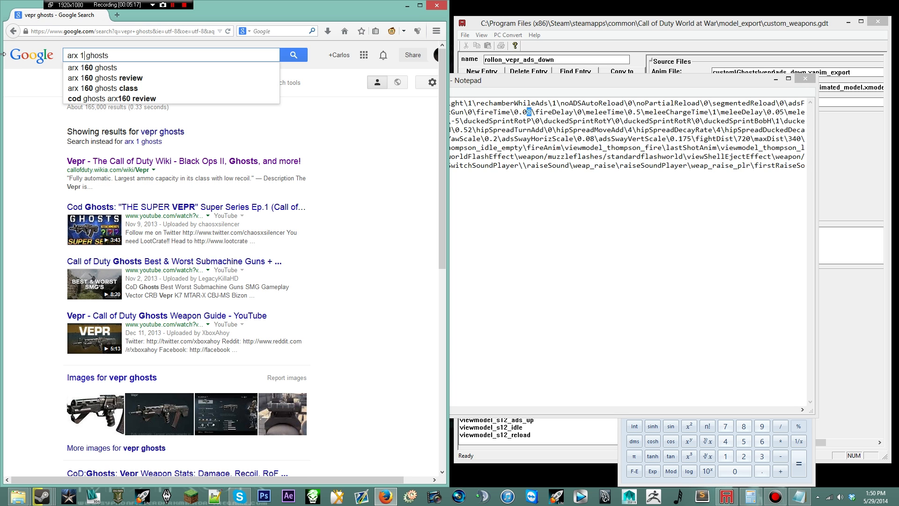
key(Return)
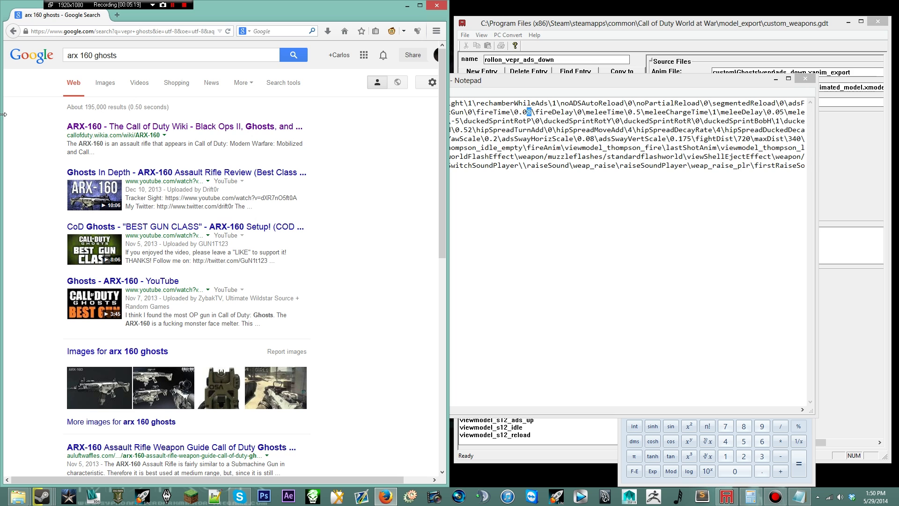
- Search for vepr ghosts again and examine the reload time and rate of fire on the Call of Duty Wiki's Vepr page
drag(92, 54, 7, 52)
text(vepr ghosts)
key(Return)
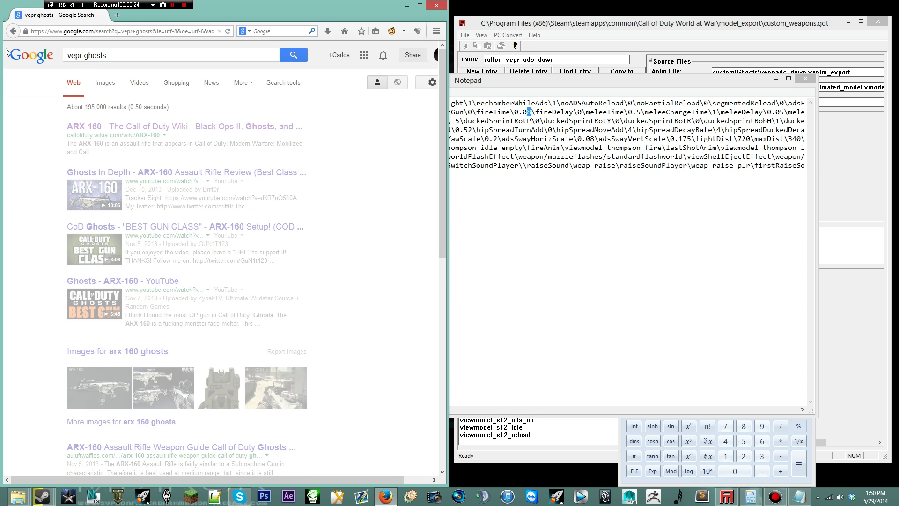
click(105, 125)
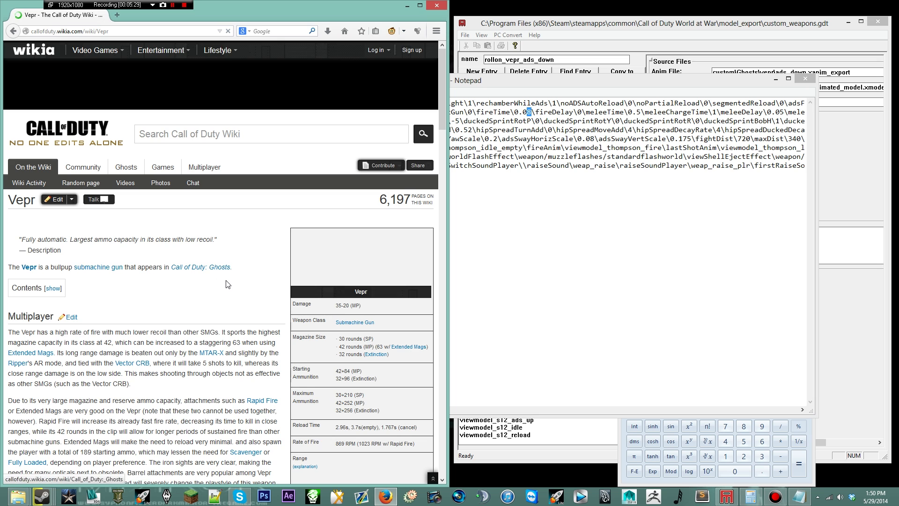
scroll(228, 284, down, 4)
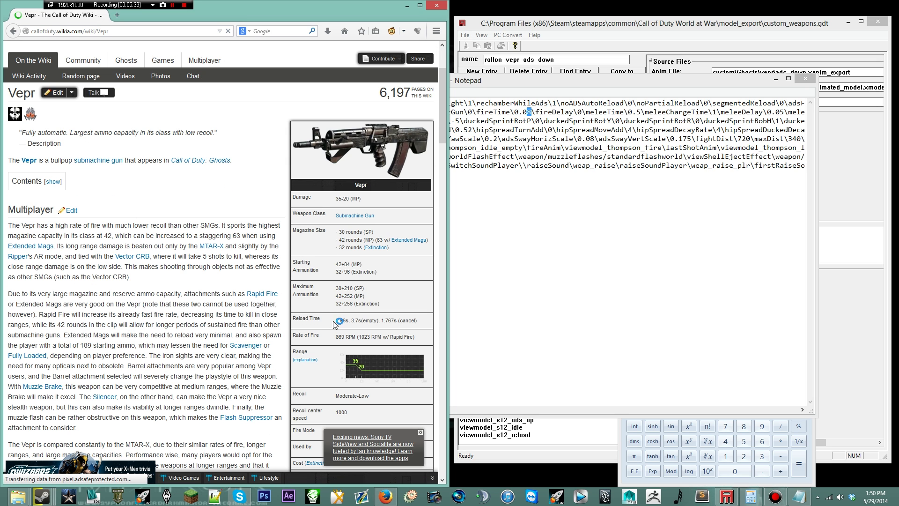
scroll(355, 309, down, 2)
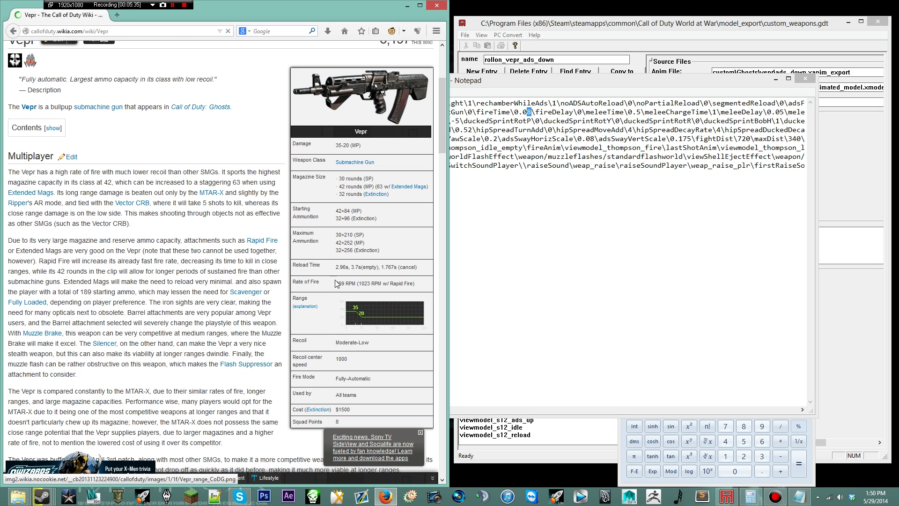
- Divide 60 by the Vepr's listed 869 RPM rate of fire in Calculator to work out the fire time
drag(354, 284, 339, 283)
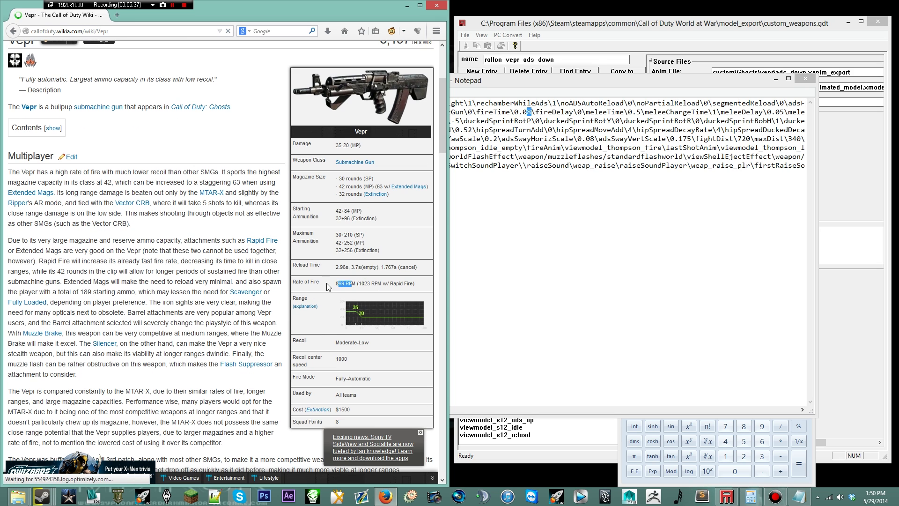
click(364, 283)
drag(358, 284, 370, 284)
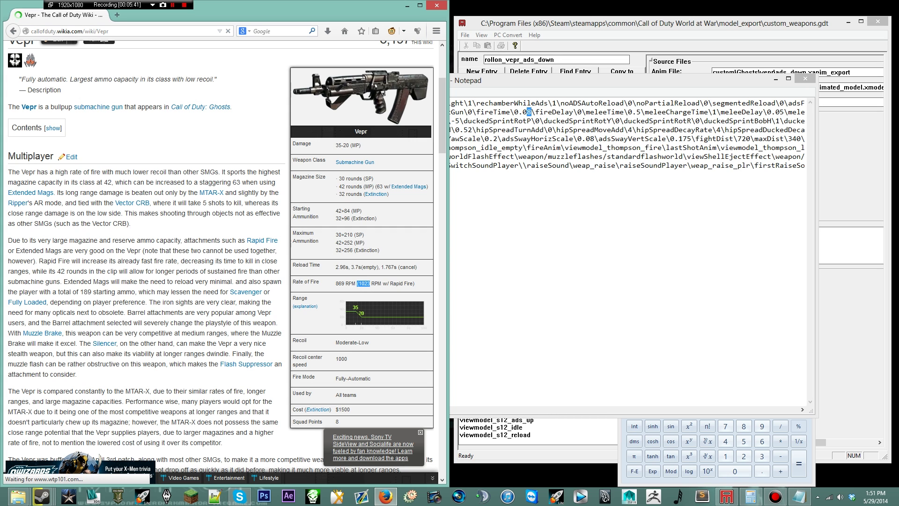
click(725, 433)
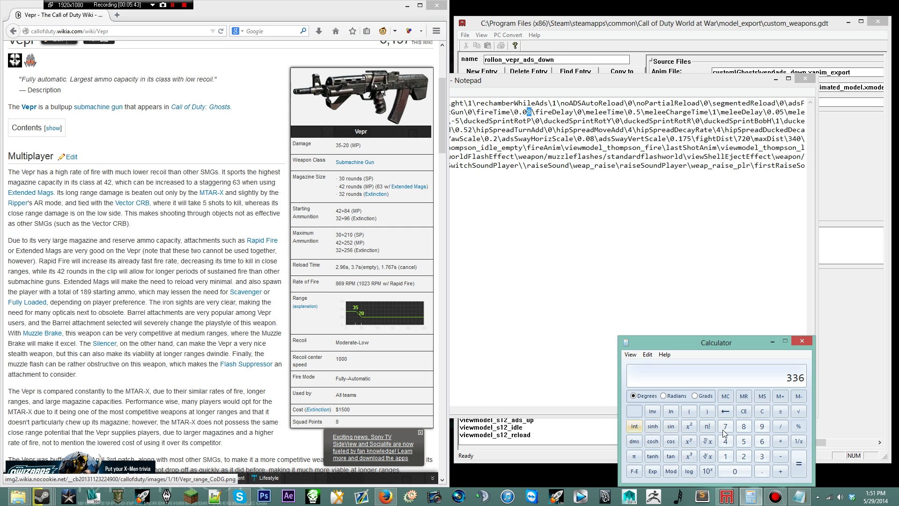
click(743, 411)
drag(733, 348, 700, 249)
click(729, 341)
click(703, 371)
click(749, 327)
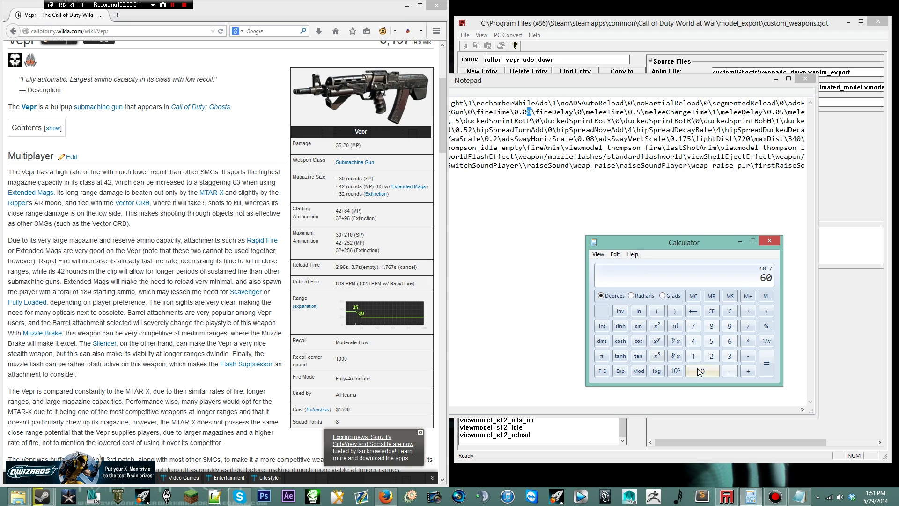
click(712, 326)
click(729, 341)
click(728, 327)
click(768, 368)
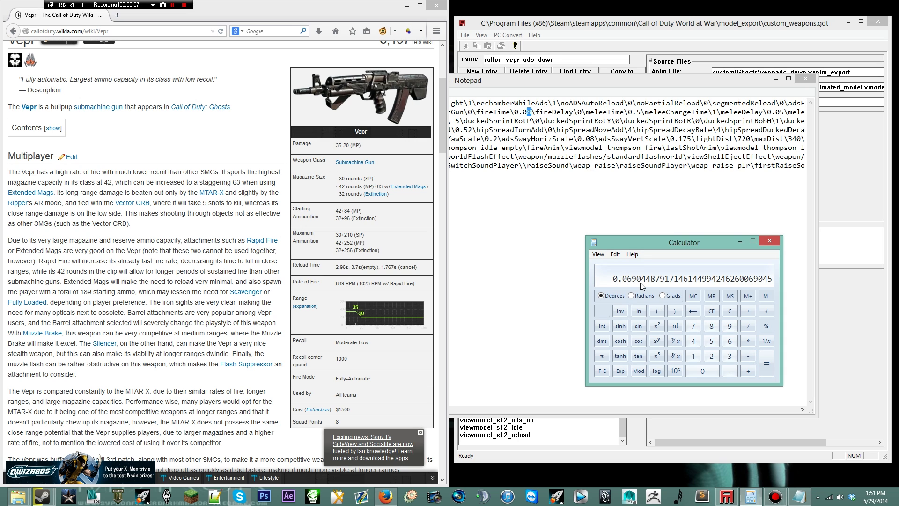
- Switch back to the ghosts_vepr_tutorial weapon file and set fireTime to 0.069
key(alt+Tab)
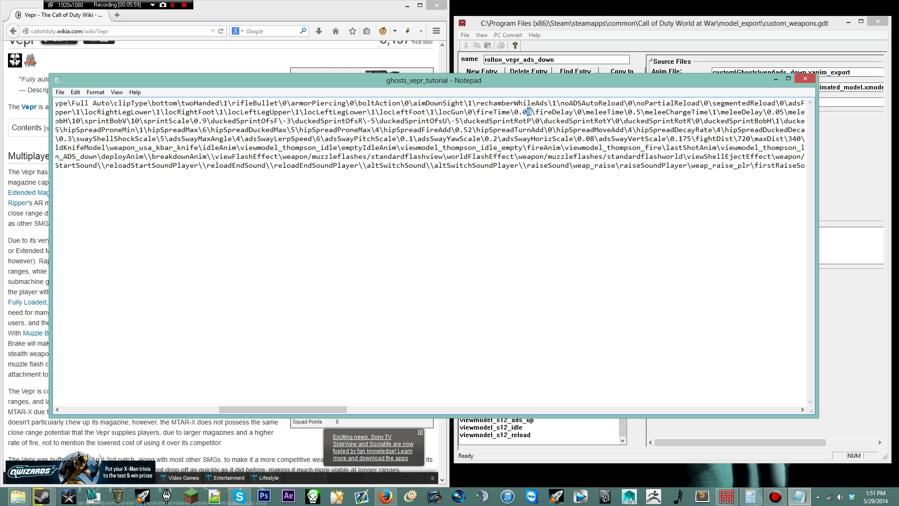
text(69)
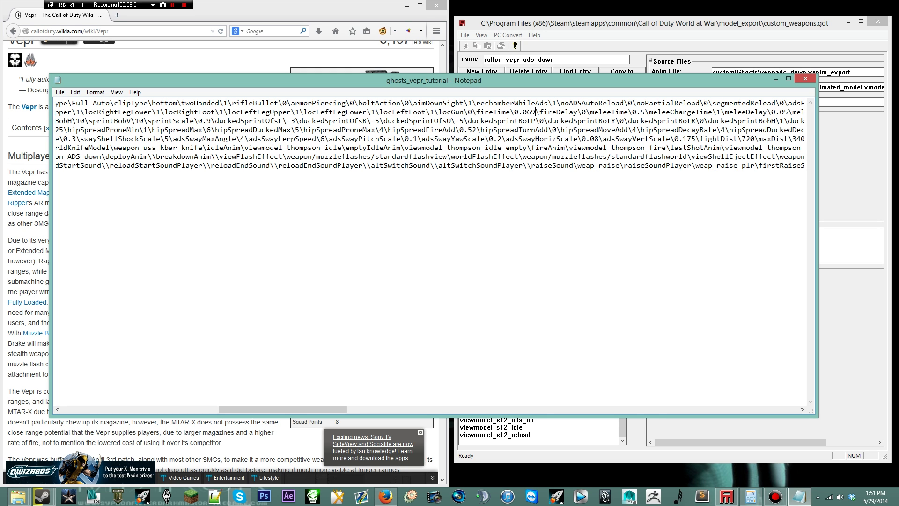
scroll(430, 135, right, 10)
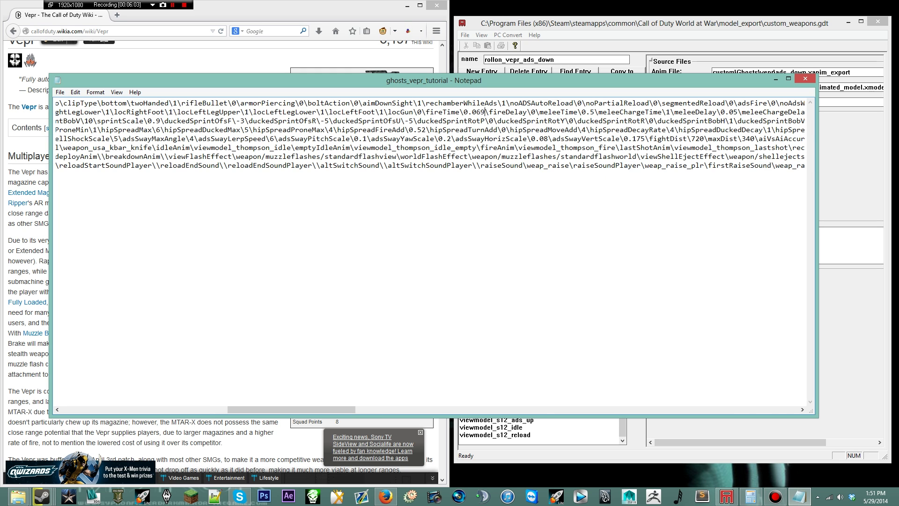
- Set reloadTime to 3 and reloadEmptyTime to 3.7 in the weapon file
drag(497, 111, 560, 121)
scroll(531, 112, right, 6)
scroll(560, 121, right, 18)
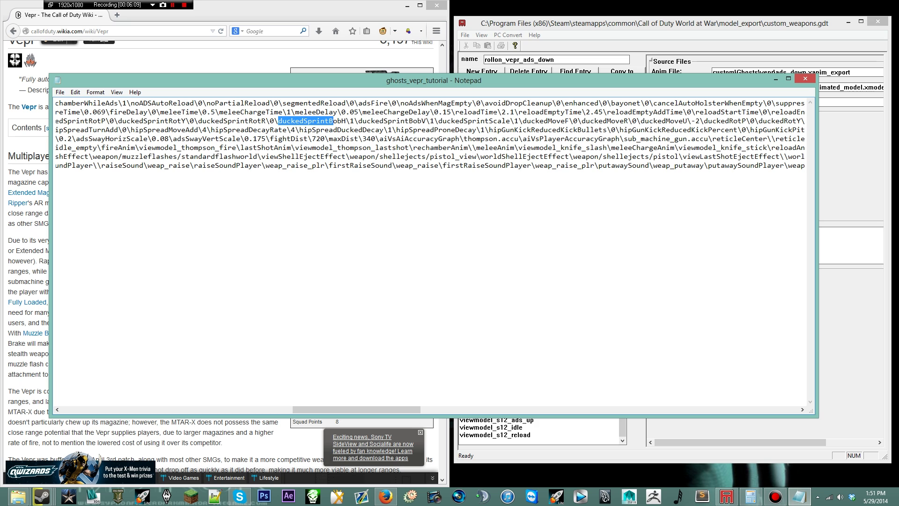
drag(504, 112, 518, 112)
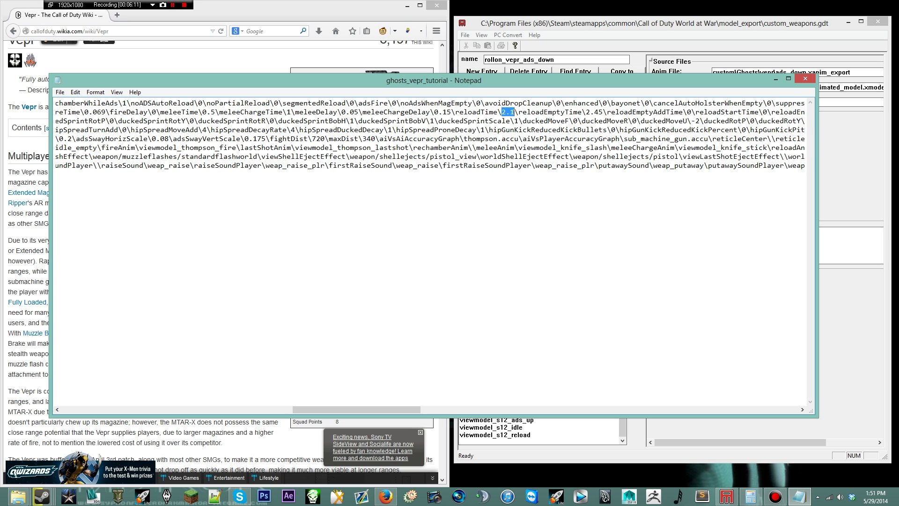
text(3)
drag(577, 112, 594, 112)
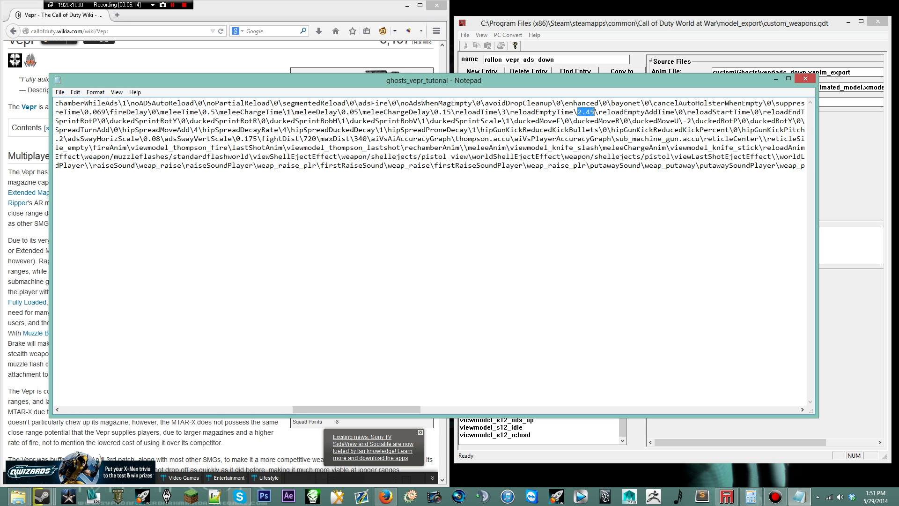
text(3.7)
- Set reloadAddTime to 1.7 on the weapon file's second line
scroll(588, 121, right, 11)
scroll(430, 135, right, 8)
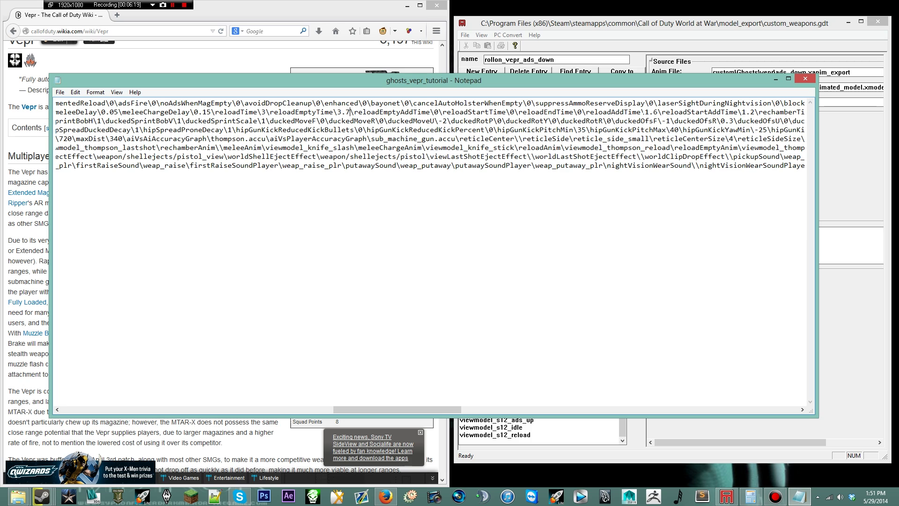
drag(645, 112, 658, 111)
text(1.)
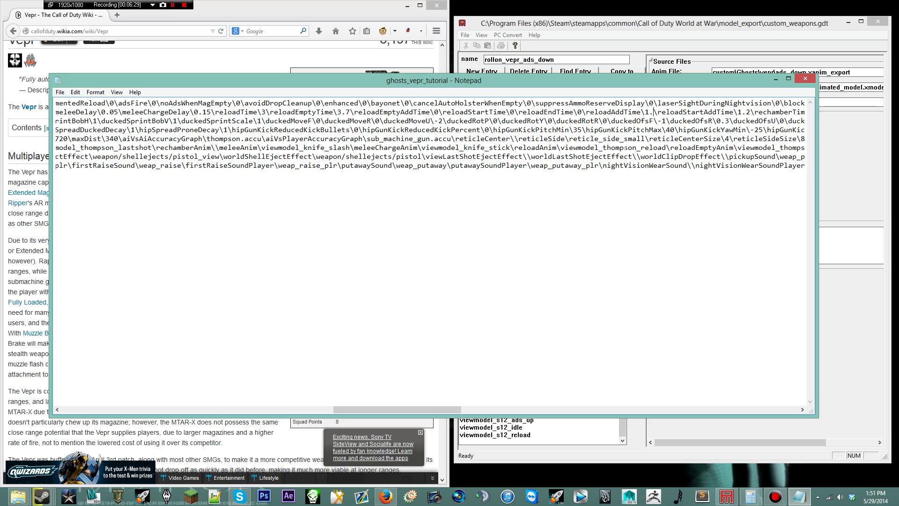
text(7)
- Set both dropTime and raiseTime to 0.5 on the second line
scroll(626, 148, right, 13)
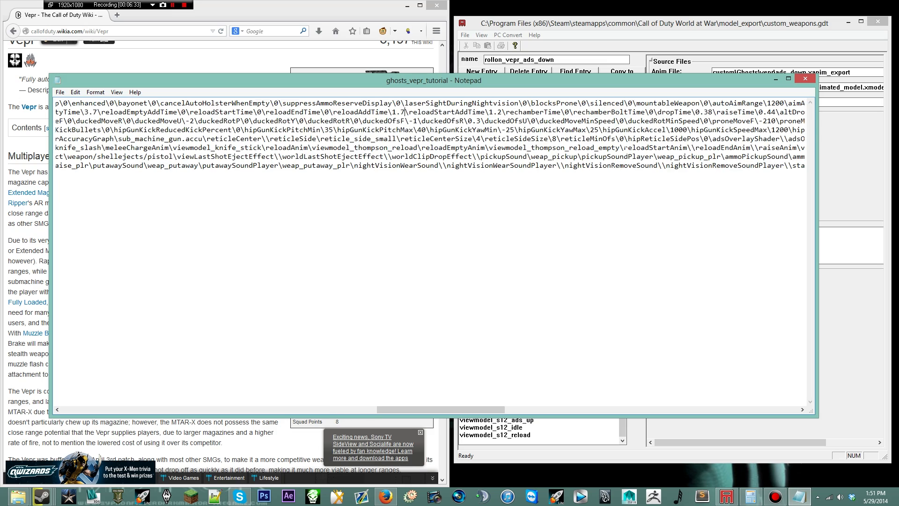
scroll(709, 149, right, 3)
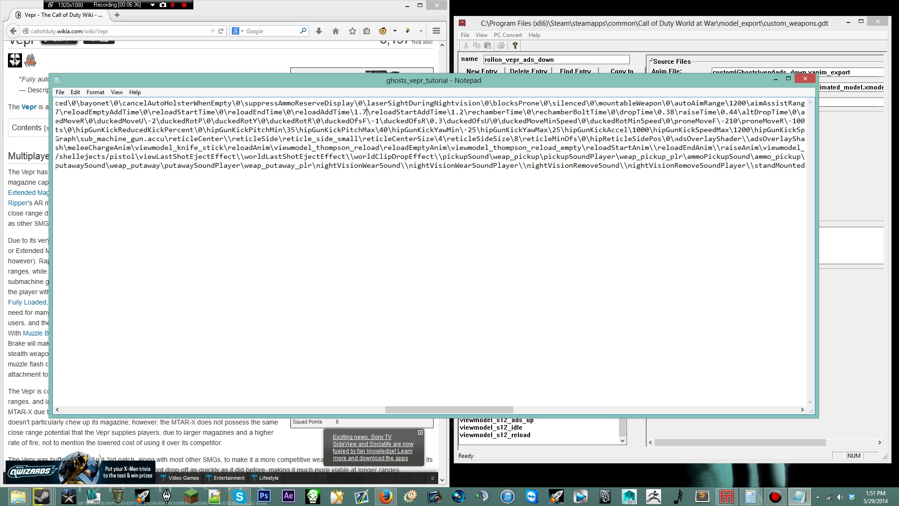
scroll(710, 148, right, 7)
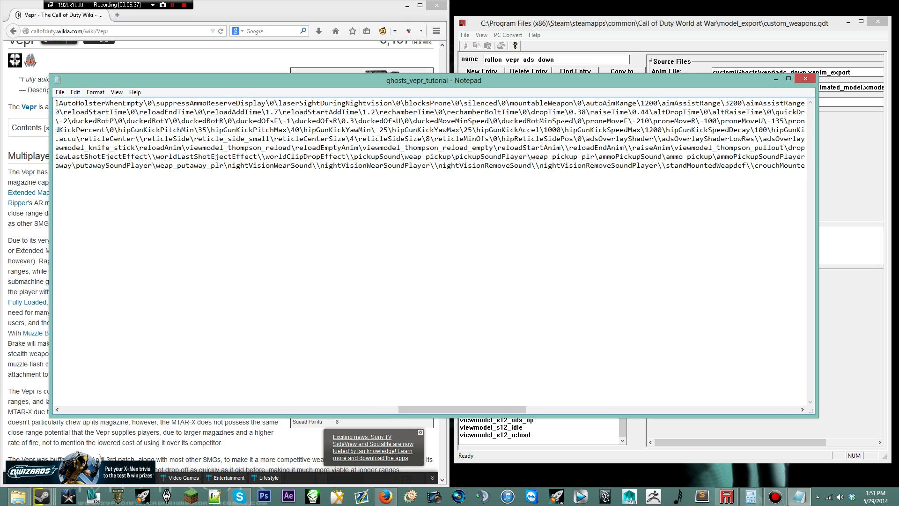
scroll(710, 148, right, 3)
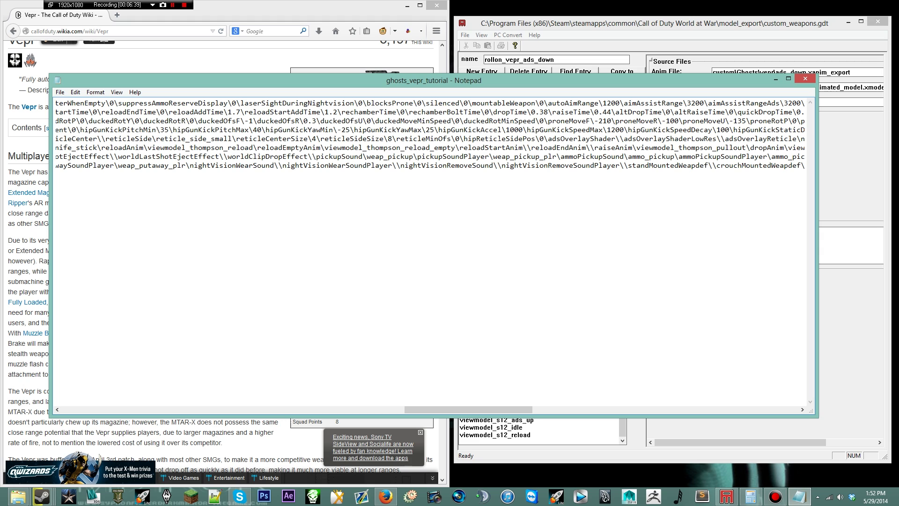
double_click(541, 112)
text(5)
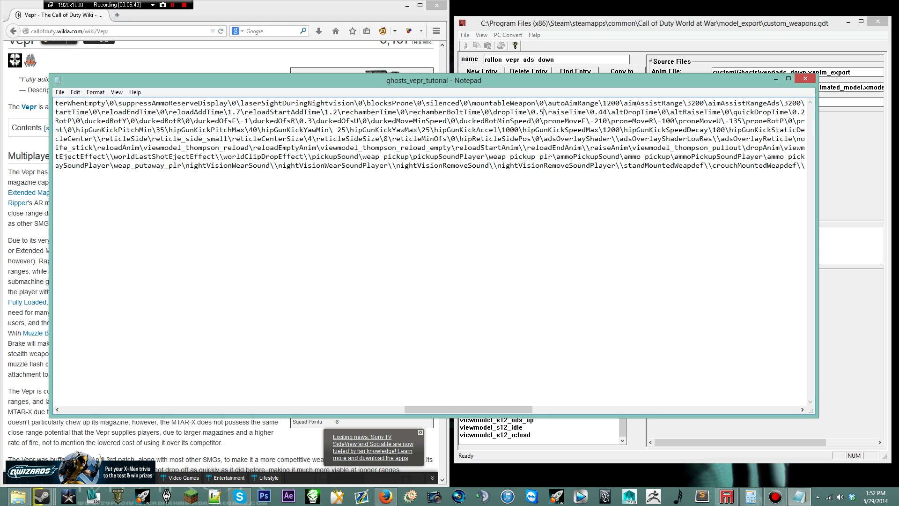
double_click(603, 113)
text(5)
- Set firstRaiseTime to 0.5, leaving the quick drop and quick raise times as they are
scroll(614, 139, right, 9)
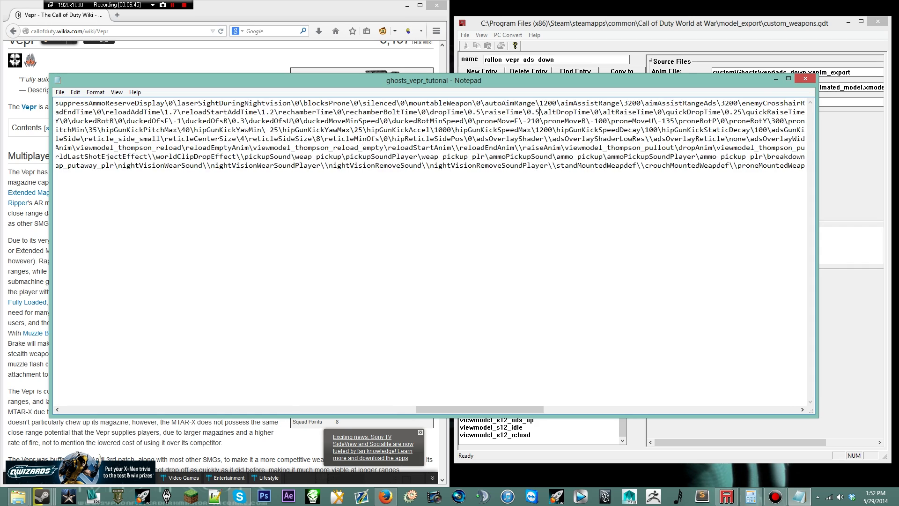
scroll(614, 131, right, 2)
scroll(667, 121, right, 8)
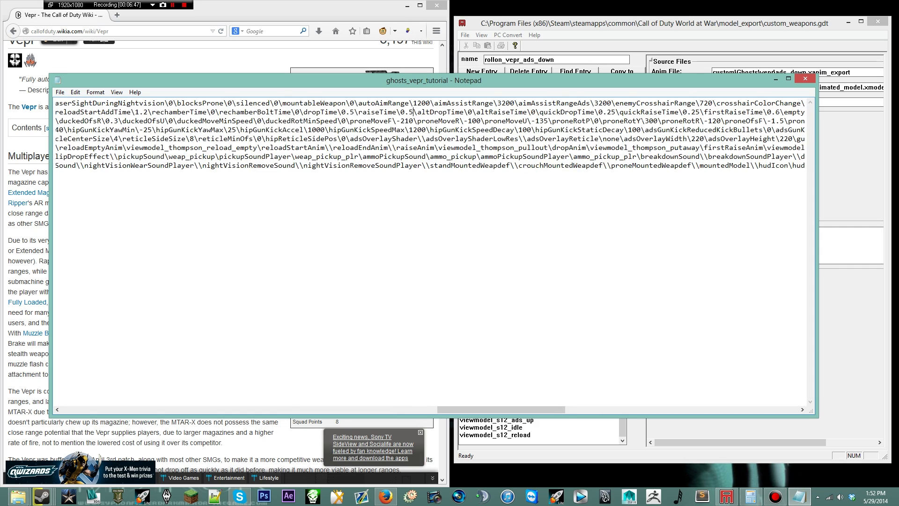
double_click(727, 113)
text(5)
- Examine the empty drop, empty raise and sprint timing settings and the remaining second-line values up to the standMove entries
scroll(728, 112, right, 10)
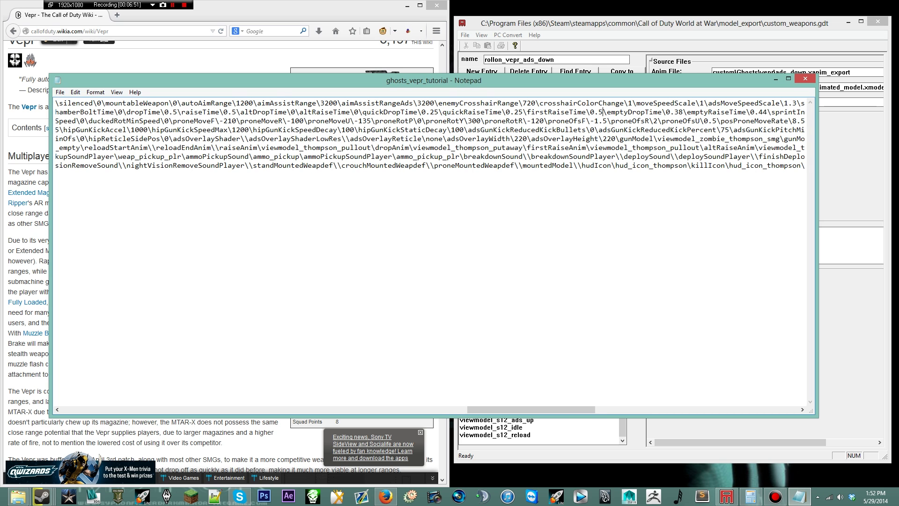
scroll(431, 134, right, 7)
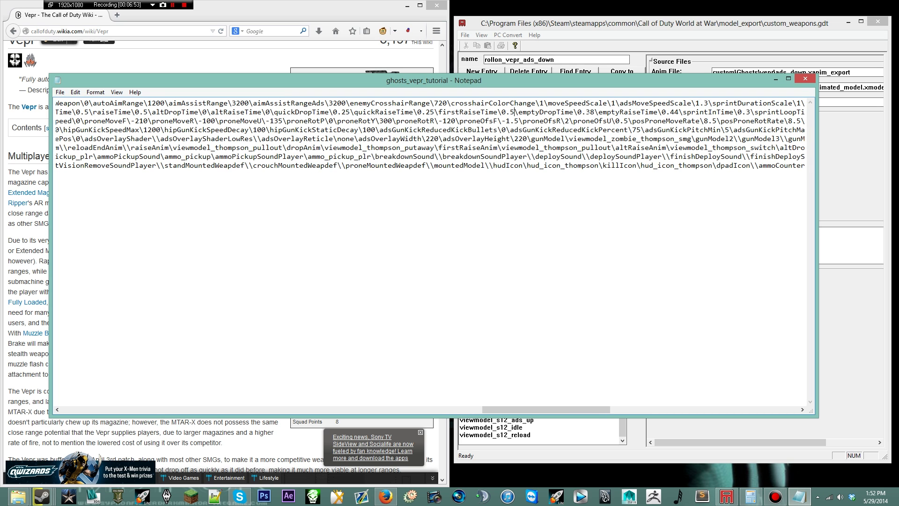
scroll(587, 112, right, 11)
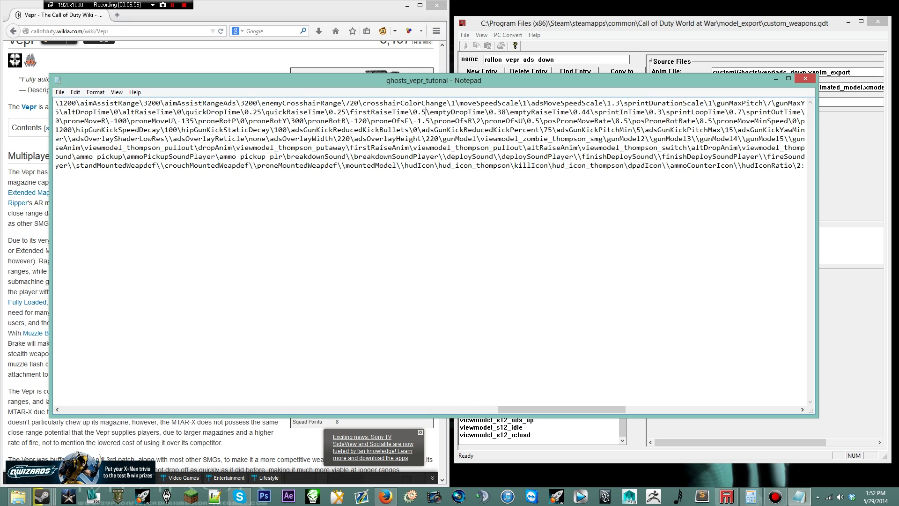
scroll(429, 256, right, 4)
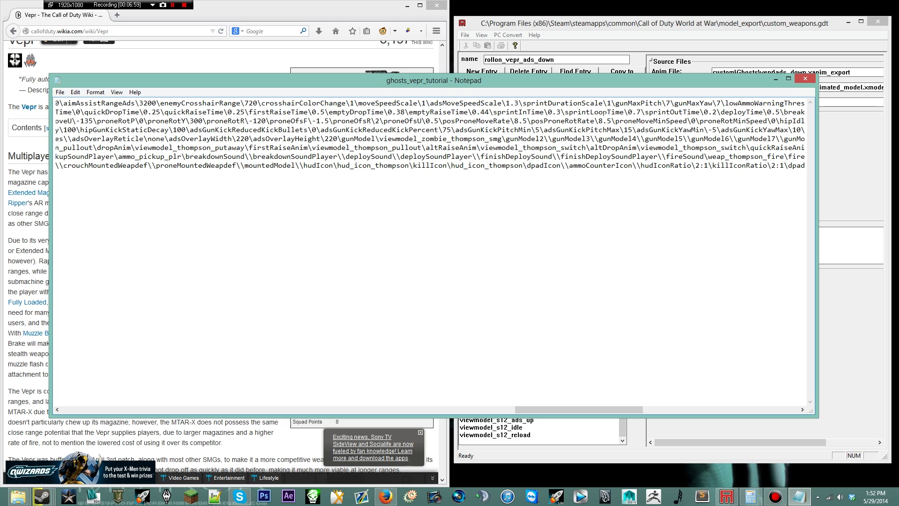
drag(636, 111, 642, 111)
scroll(639, 112, right, 12)
scroll(430, 135, right, 20)
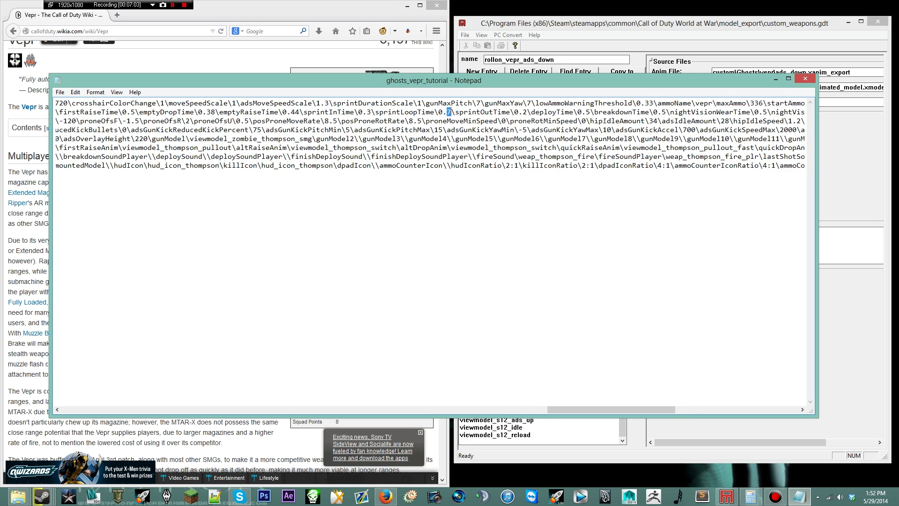
scroll(430, 135, right, 20)
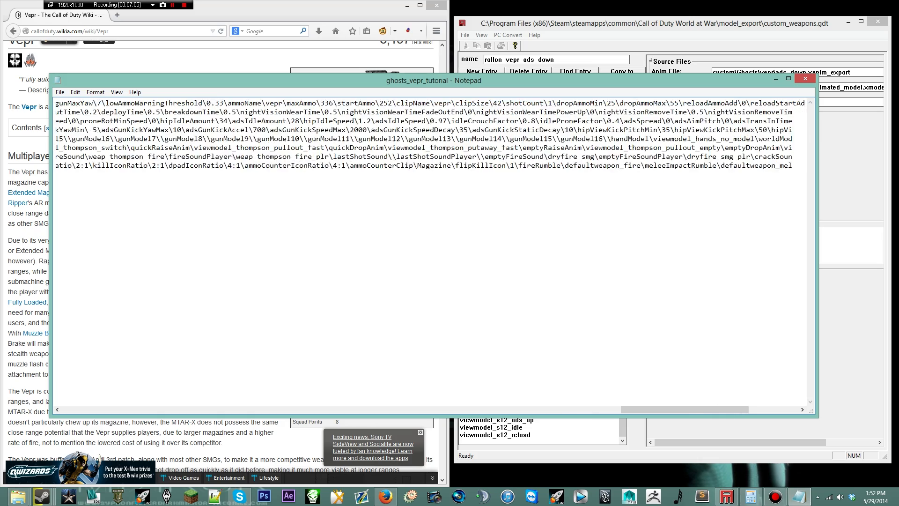
scroll(430, 135, right, 3)
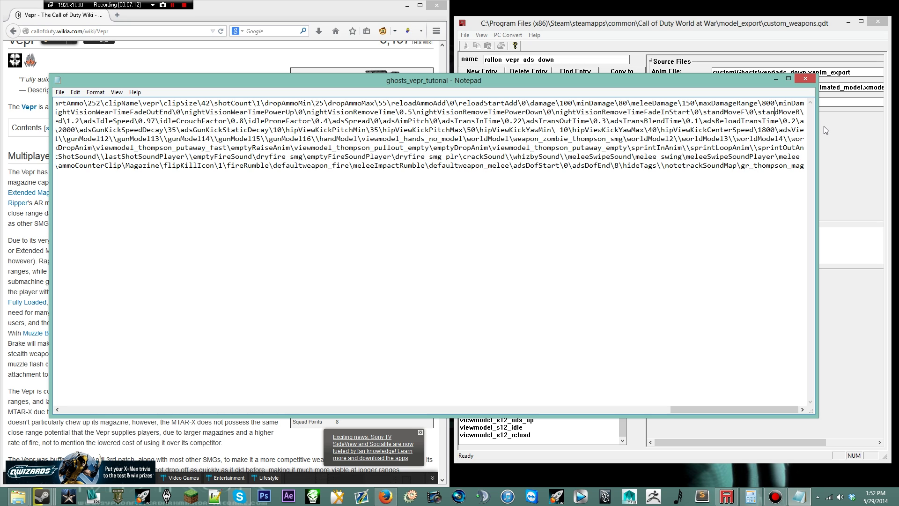
- Set the standMoveU value to 0 at the beginning of the weapon file's third line
key(Return)
key(Right)
key(Right)
key(Right)
key(Right)
key(Right)
key(Right)
key(Right)
key(Right)
key(Right)
key(Right)
key(Delete)
key(Delete)
key(Delete)
key(Delete)
text(0)
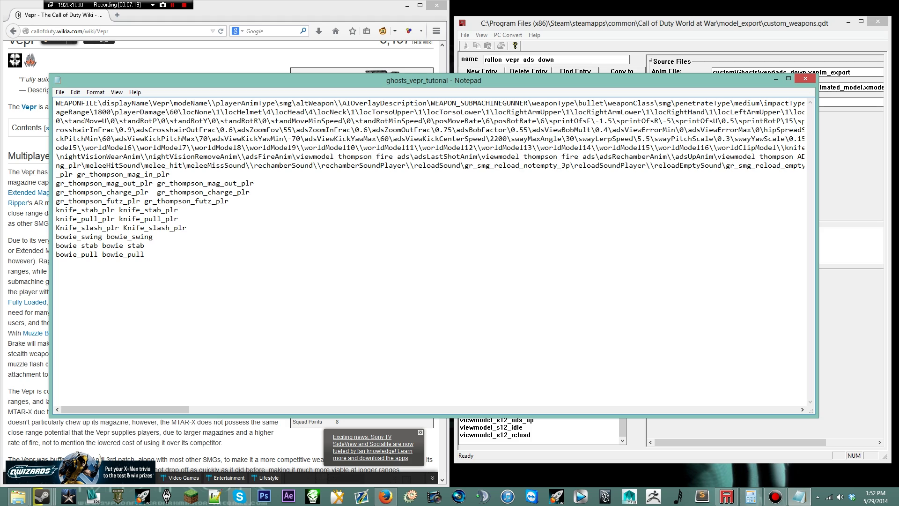
- Set the sprintOfsF value on the third line to 0
drag(94, 121, 188, 121)
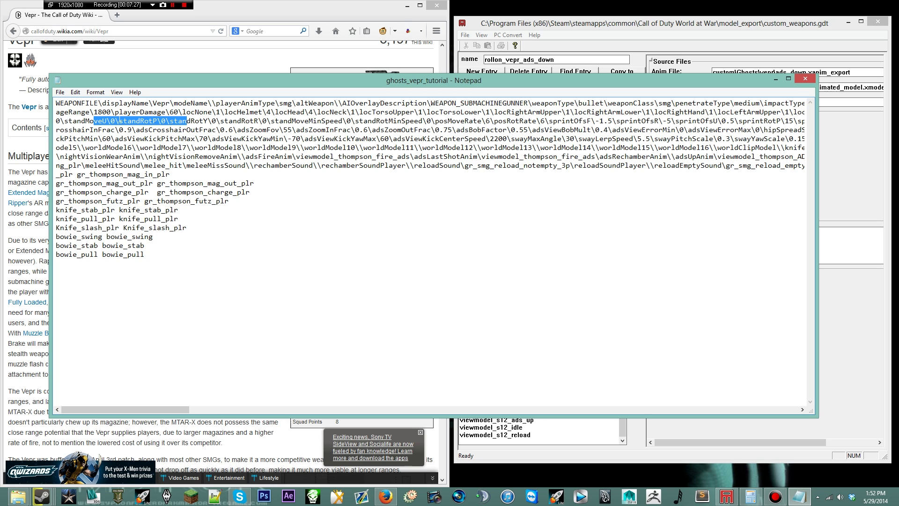
scroll(430, 179, right, 16)
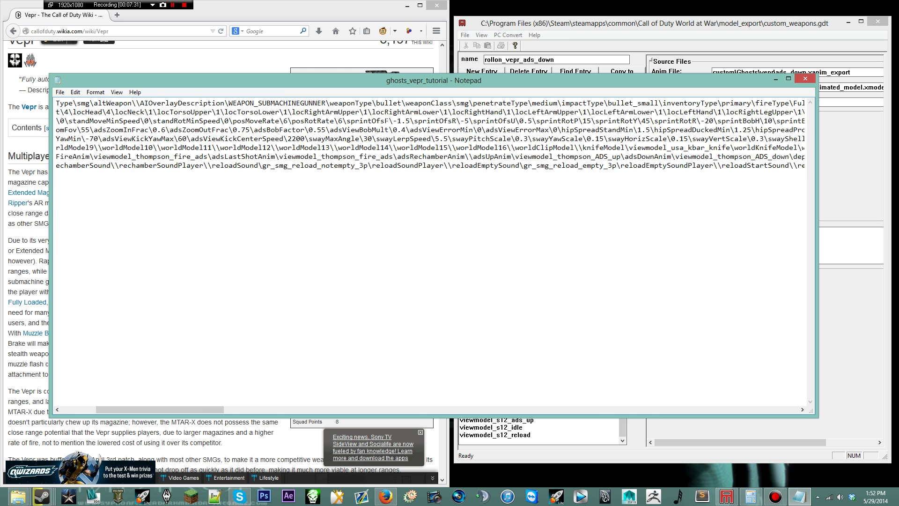
key(shift+Right)
key(shift+Right)
key(shift+Right)
text(0)
- Set the sprintOfsR and sprintOfsU values to 0
key(Left)
key(Left)
key(Left)
key(Left)
key(Left)
key(Left)
key(Left)
key(Left)
key(Left)
key(Left)
key(Left)
key(Left)
key(shift+Right)
key(shift+Right)
key(shift+Right)
key(shift+Right)
key(shift+Right)
key(shift+Right)
key(shift+Right)
key(shift+Right)
key(Right)
key(shift+Right)
key(shift+Right)
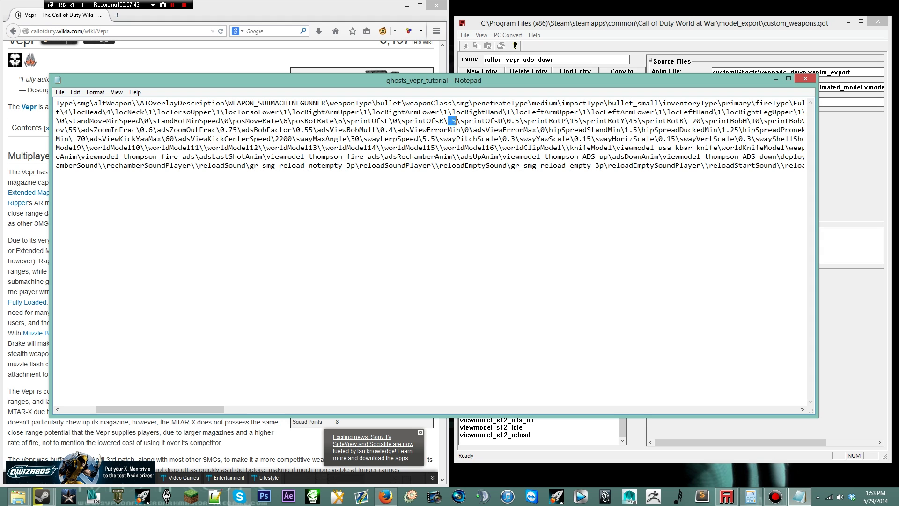
text(0)
key(shift+Right)
key(shift+Right)
key(shift+Right)
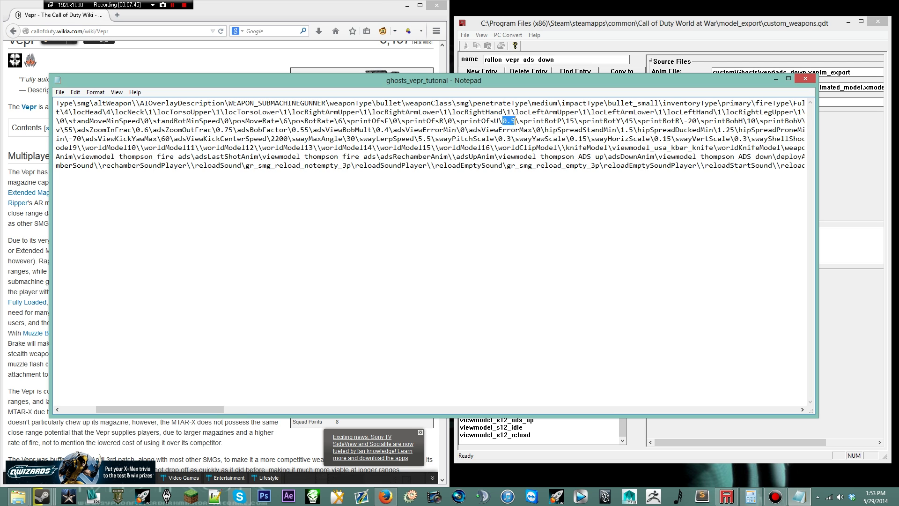
text(0)
- Set the sprintRotP and sprintRotY rotation values to 0
key(shift+Right)
key(shift+Right)
text(0)
key(shift+Right)
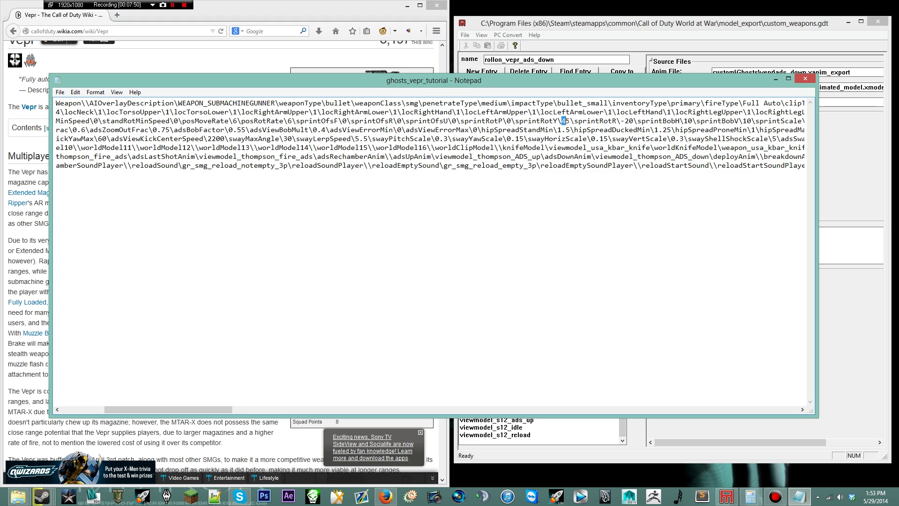
key(shift+Right)
text(0)
- Move to the sprintRotR value on the third line for editing
key(shift+Right)
key(shift+Right)
key(Right)
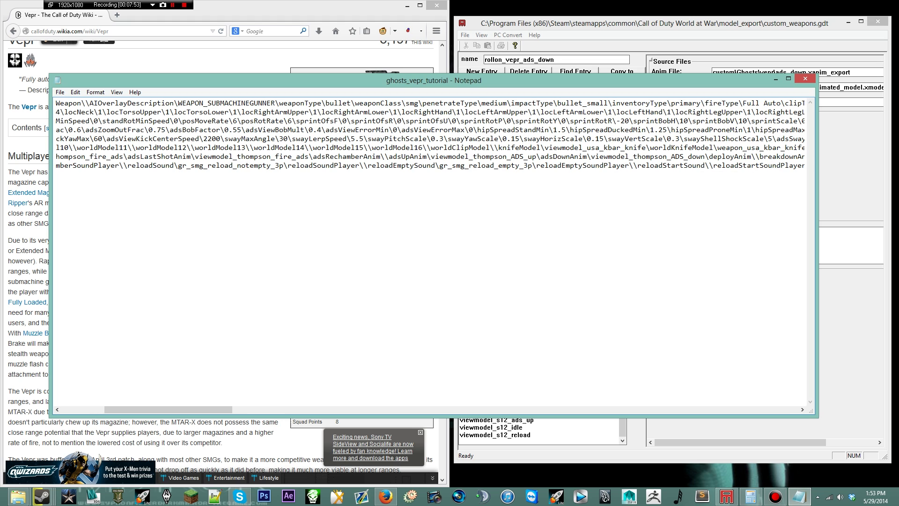
- Set the sprintRotR, sprintBobH and sprintBobV values in the ghosts_vepr_tutorial weapon file to 0
key(BackSpace)
key(BackSpace)
text(0)
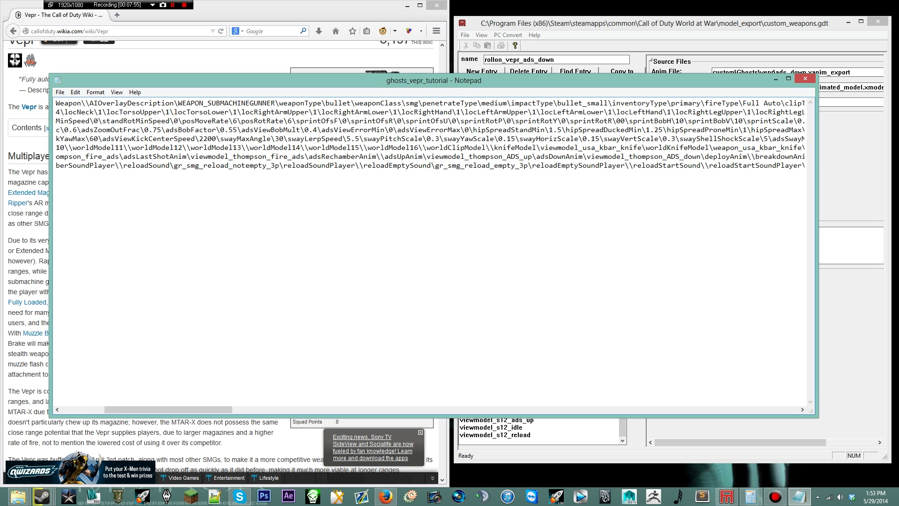
key(BackSpace)
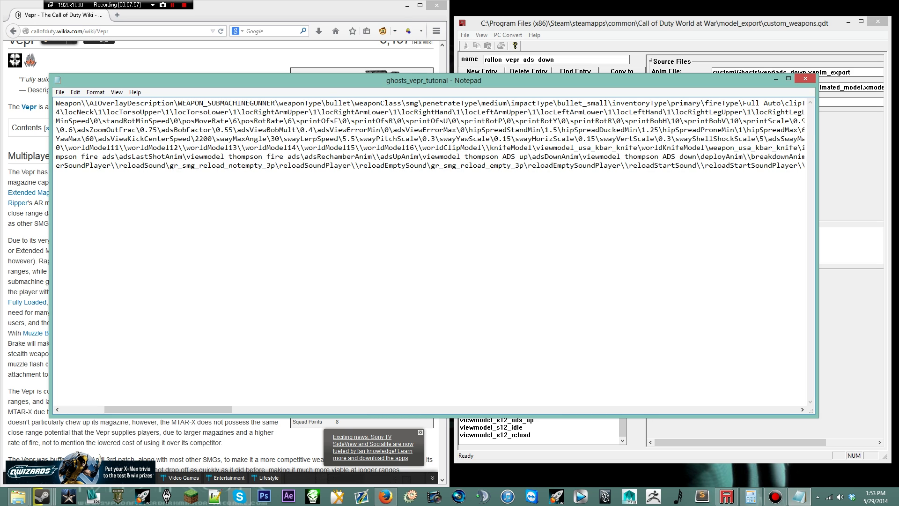
scroll(431, 234, right, 1)
drag(644, 121, 709, 121)
text(0)
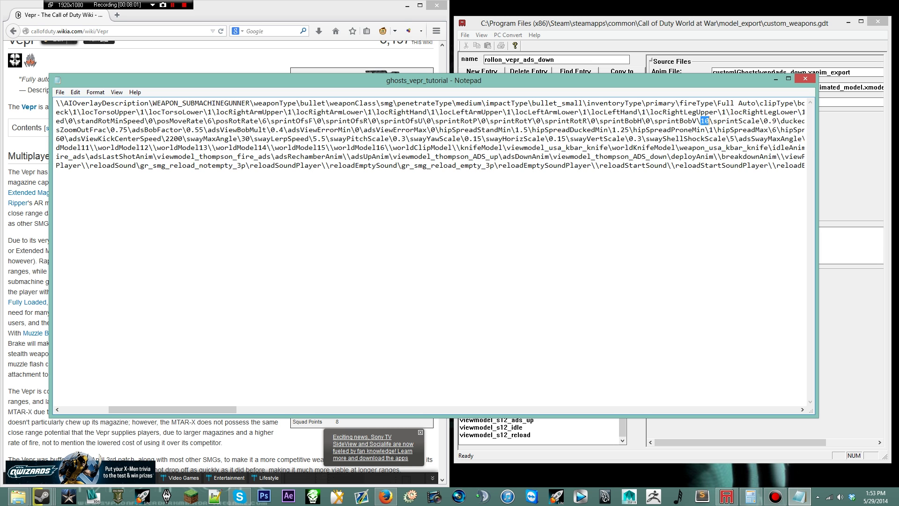
text(0)
- Set the duckedSprintOfsF, duckedSprintOfsR and duckedSprintOfsU values to 0
scroll(431, 234, right, 8)
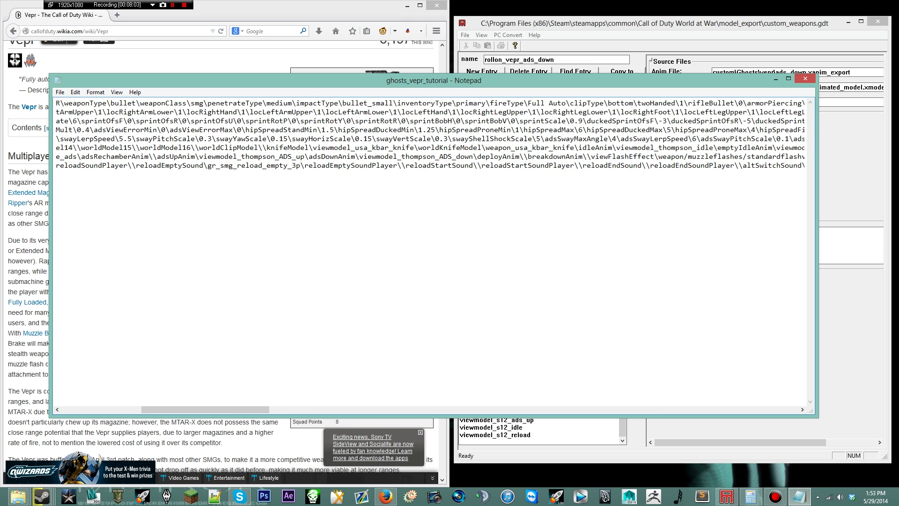
scroll(601, 165, right, 1)
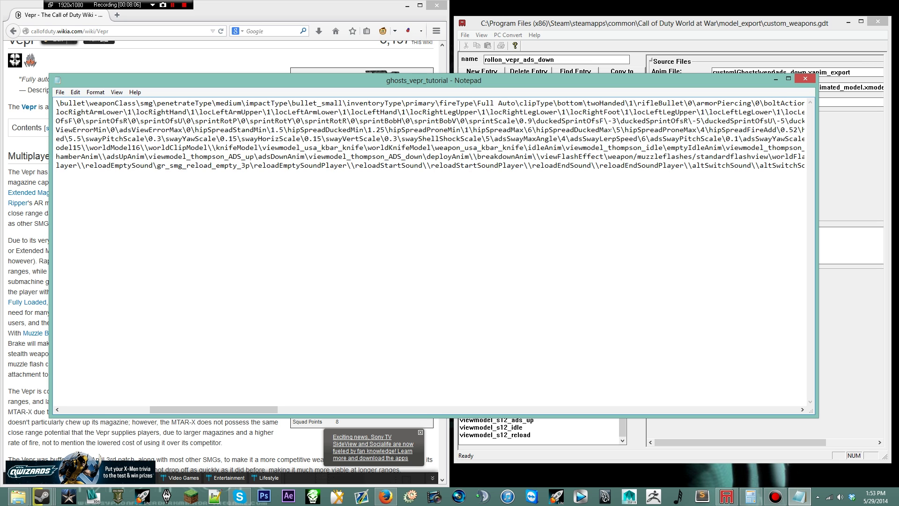
key(shift+Right)
key(shift+Right)
text(0)
scroll(431, 136, right, 2)
click(637, 121)
key(shift+Right)
key(shift+Right)
text(0)
click(716, 121)
key(shift+Right)
key(shift+Right)
text(0)
- Set the duckedSprintBobH and duckedSprintBobV values to 0
scroll(430, 136, right, 3)
scroll(430, 136, right, 6)
scroll(430, 135, right, 1)
double_click(711, 120)
text(0)
scroll(769, 139, right, 2)
double_click(728, 120)
text(0)
- Set the duckedOfsR value to 0
scroll(728, 121, right, 3)
scroll(431, 136, right, 3)
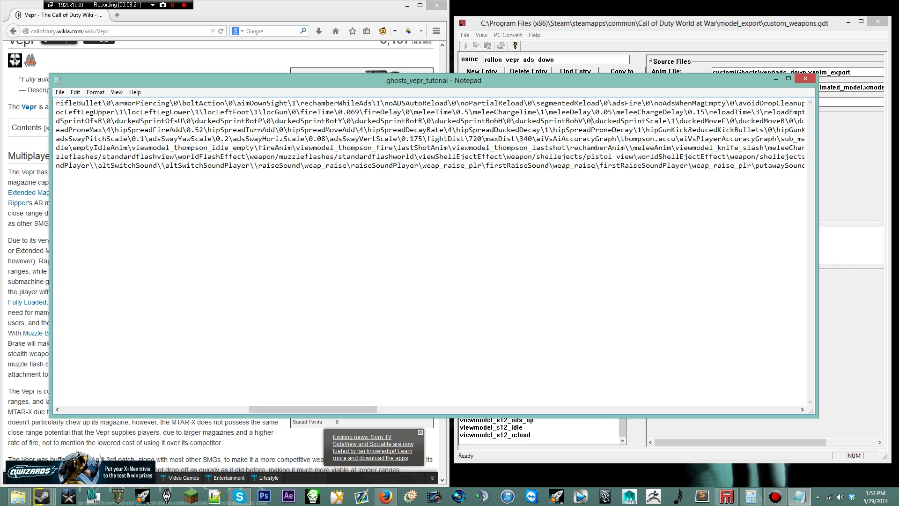
scroll(431, 135, right, 2)
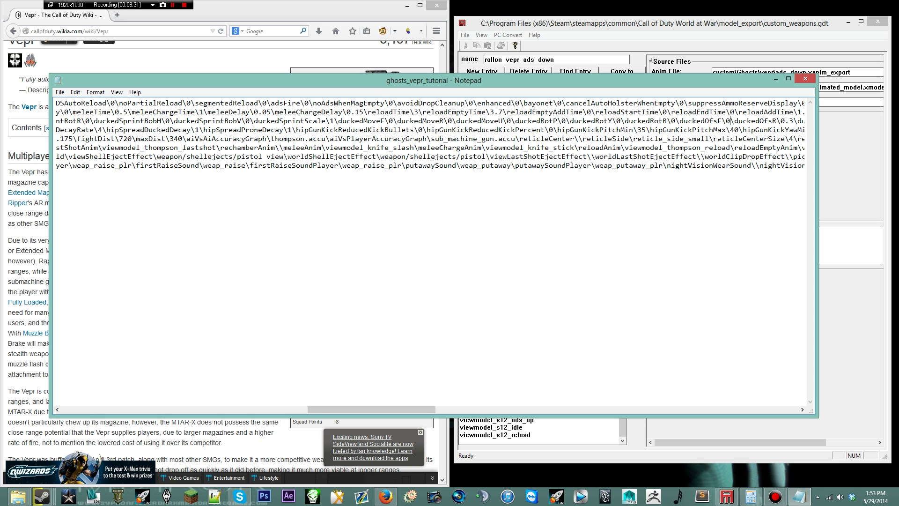
scroll(430, 252, right, 3)
drag(693, 121, 704, 122)
text(0)
- Examine the remaining position and aiming settings, including adsTransInTime, adsTransOutTime and adsZoomFov, without changing them
scroll(687, 148, right, 12)
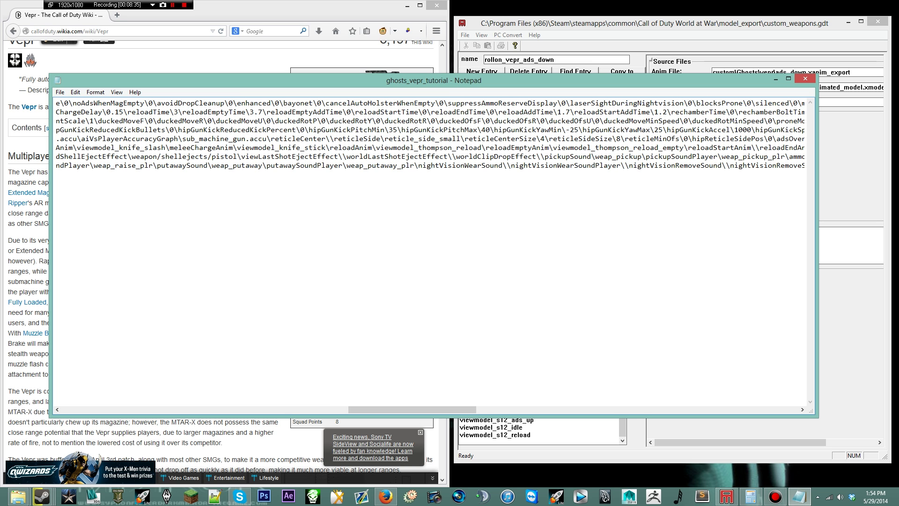
scroll(430, 253, right, 6)
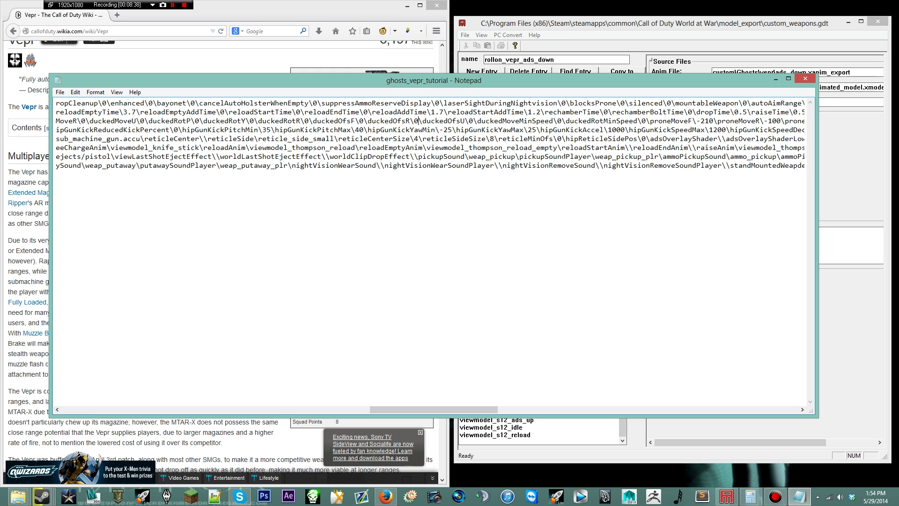
scroll(429, 253, right, 7)
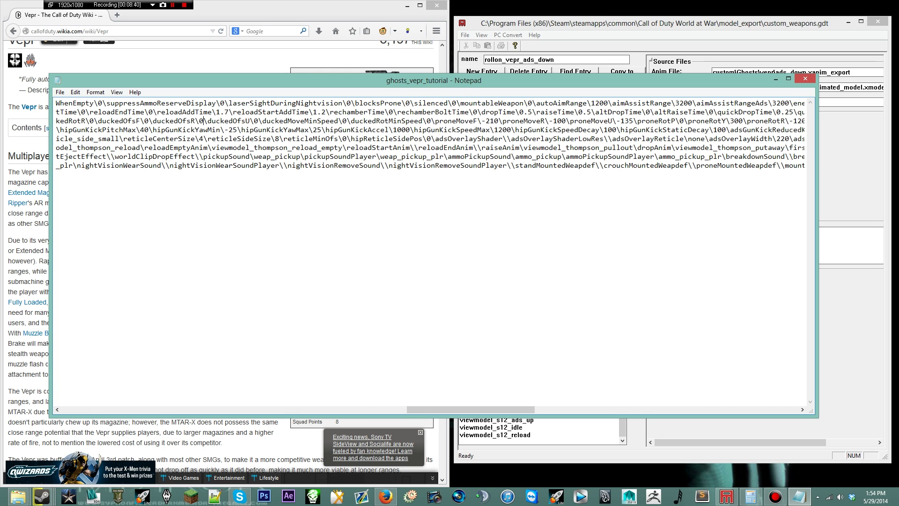
scroll(429, 252, right, 15)
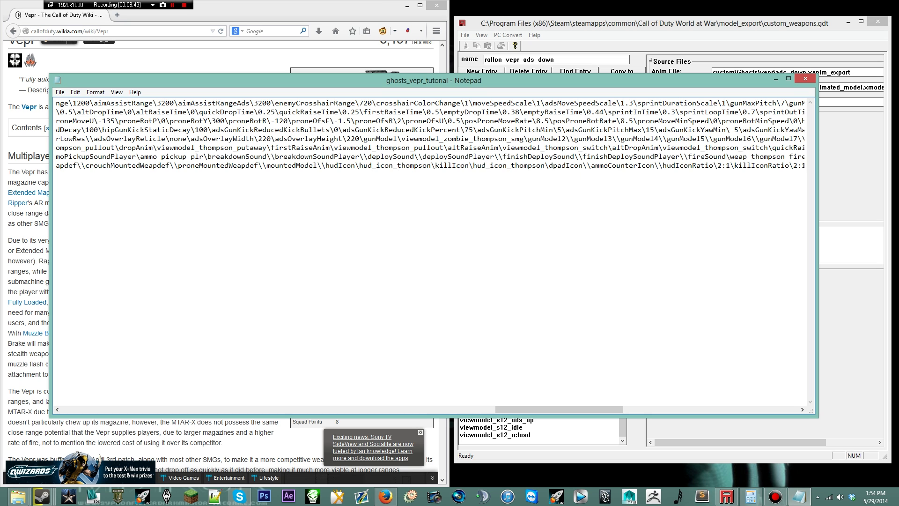
scroll(430, 252, right, 1)
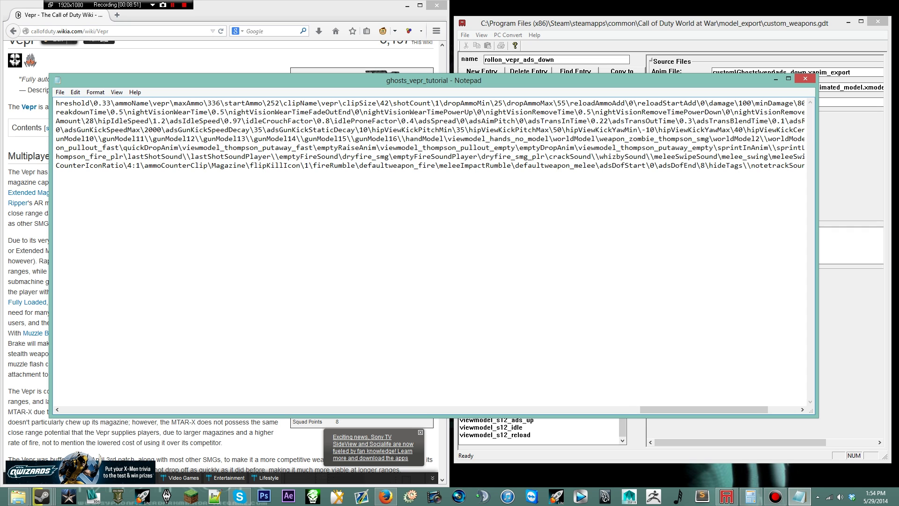
drag(675, 122, 689, 121)
drag(600, 121, 608, 121)
scroll(635, 121, right, 3)
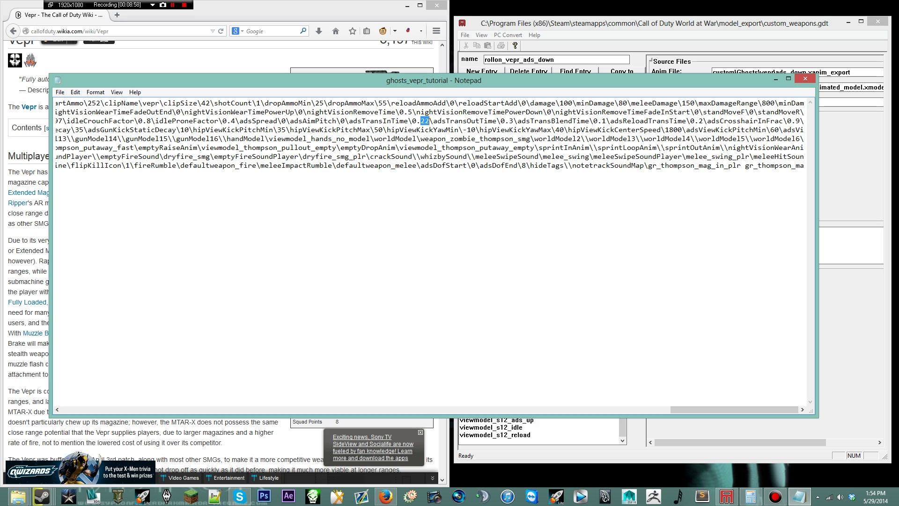
drag(670, 409, 579, 418)
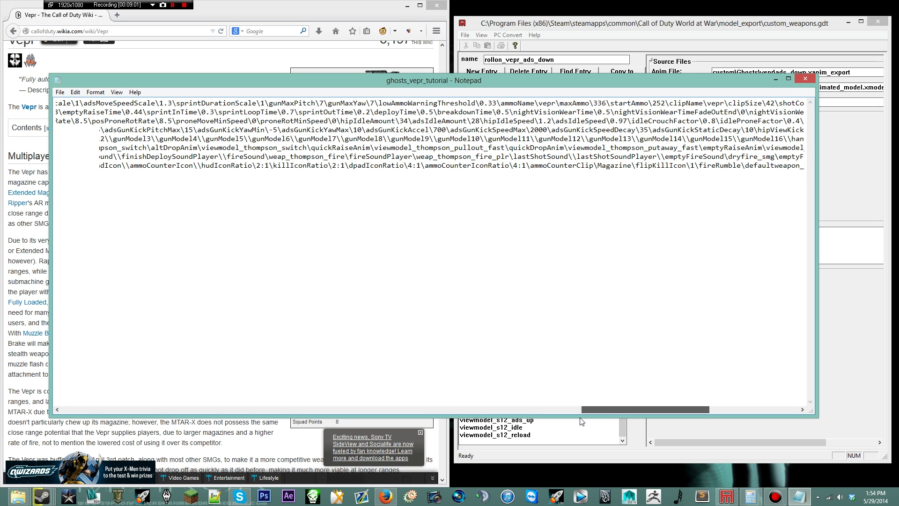
drag(581, 420, 57, 420)
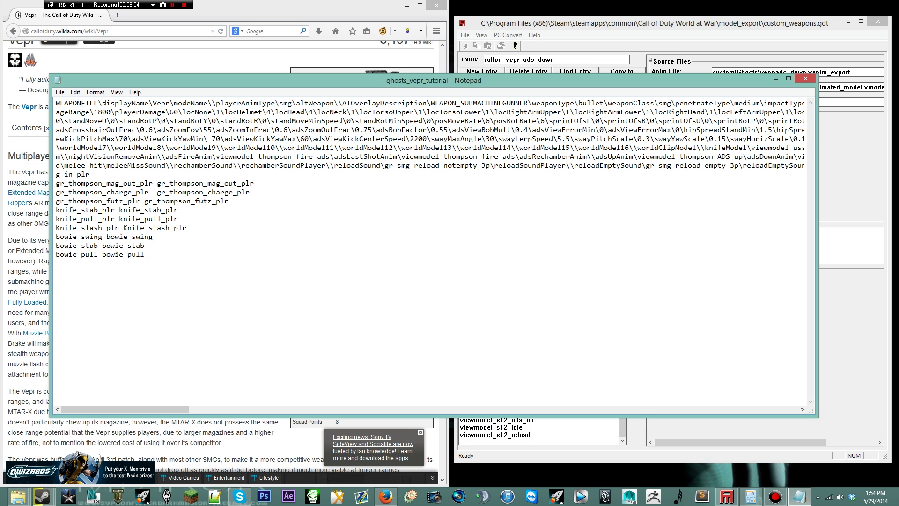
double_click(208, 129)
key(Left)
- Replace the gunModel value with rollon_vepr_view, the name of the Vepr xmodel entry in the Asset Manager, and save the weapon file
scroll(430, 253, right, 2)
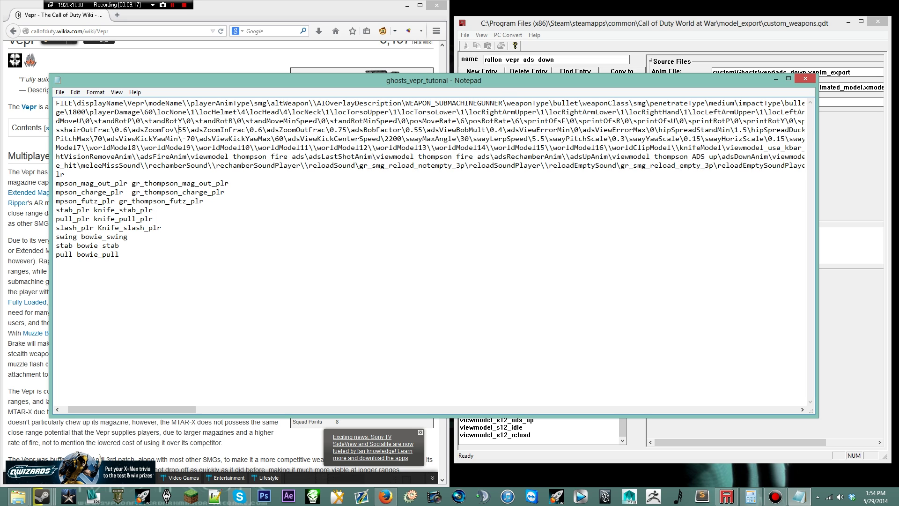
scroll(430, 253, right, 10)
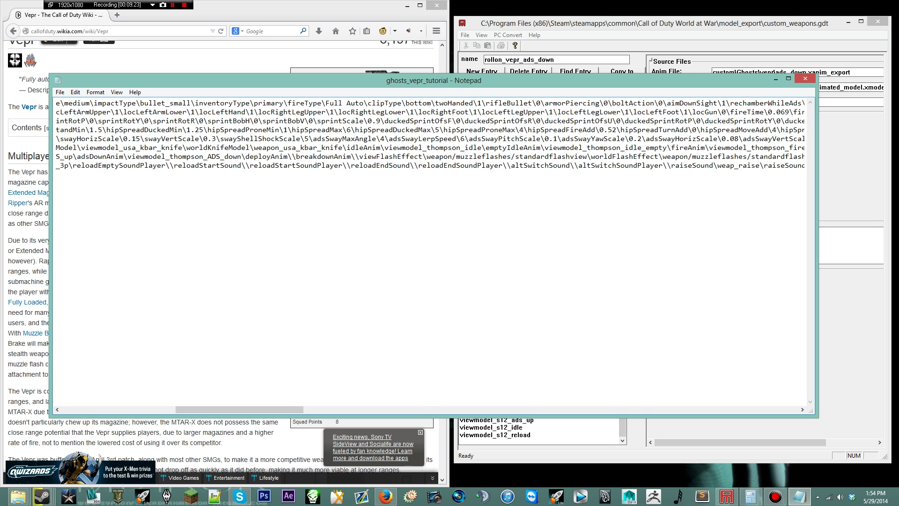
scroll(550, 139, right, 10)
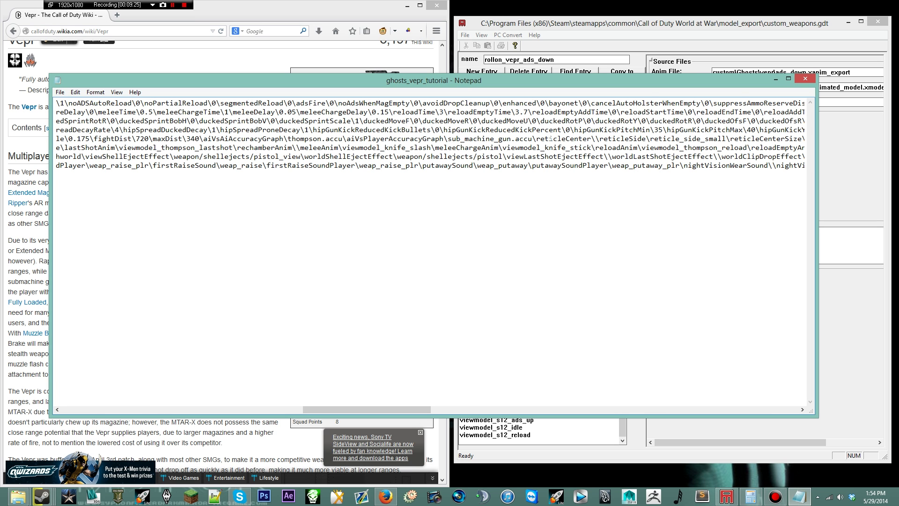
scroll(550, 139, right, 10)
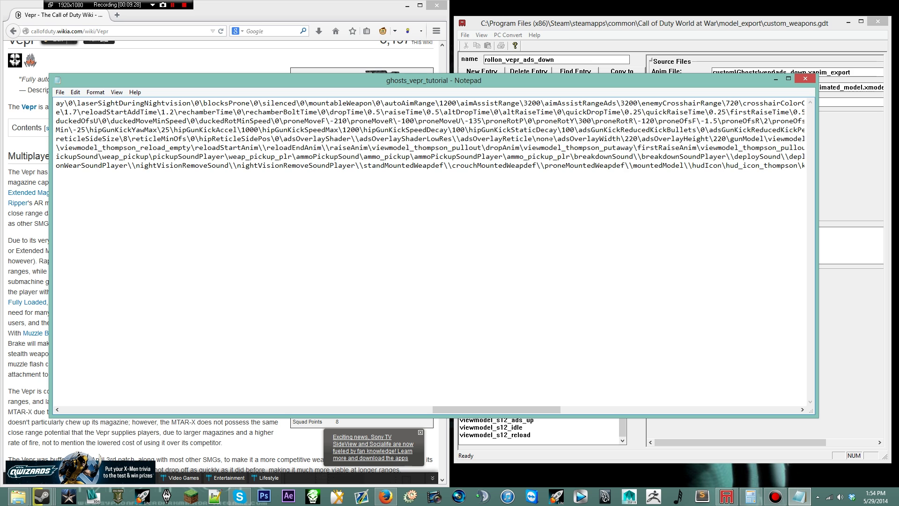
scroll(430, 136, right, 6)
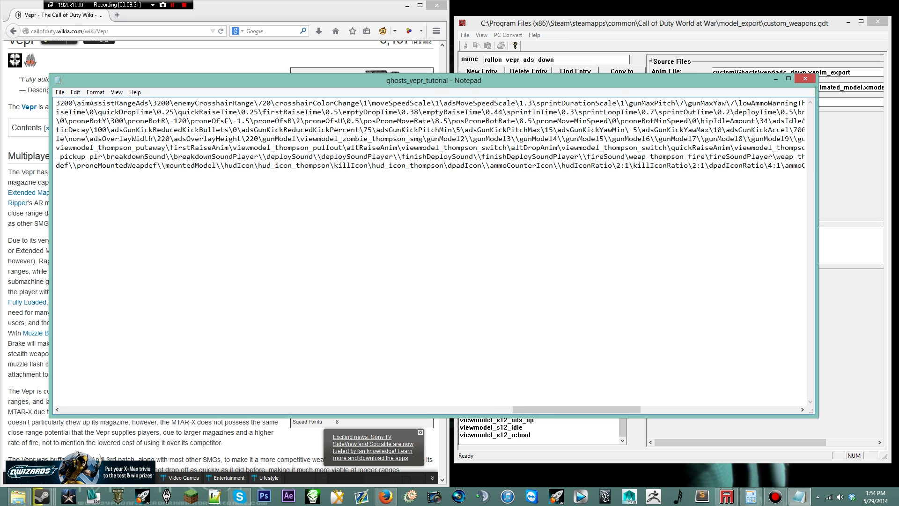
scroll(431, 135, left, 1)
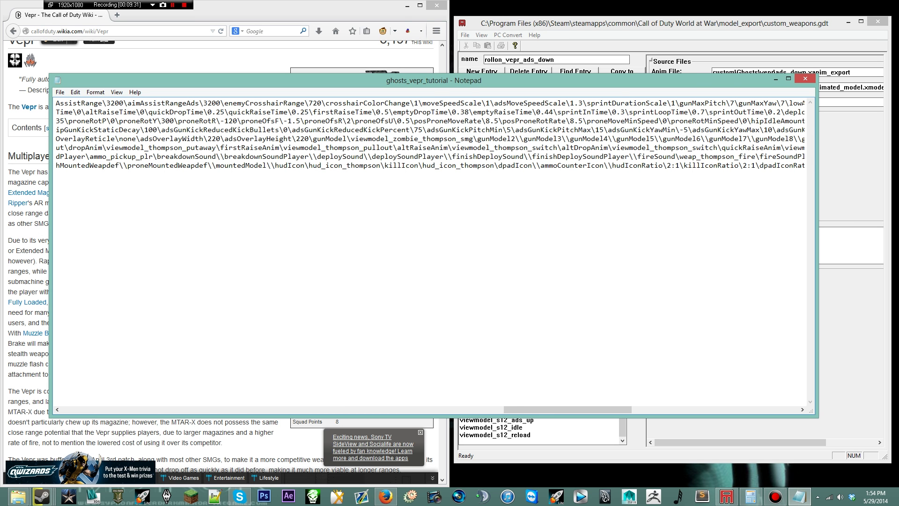
drag(351, 139, 470, 139)
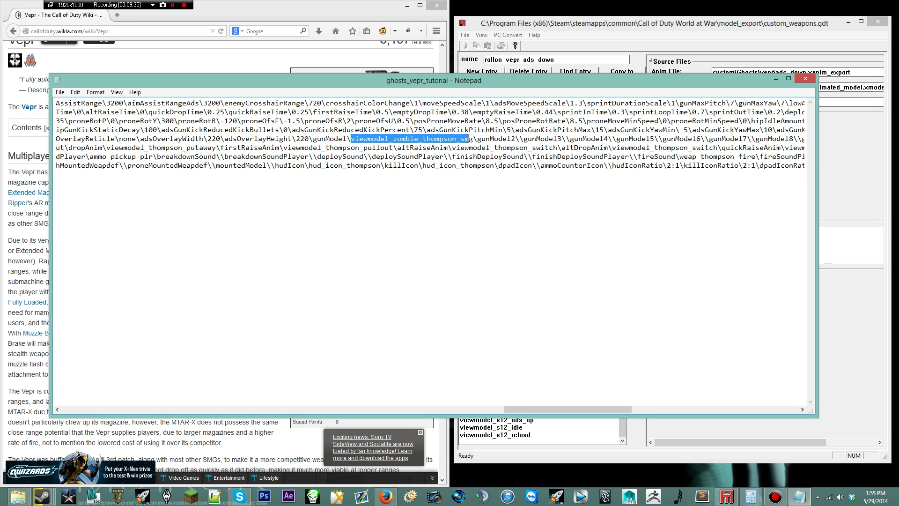
click(479, 105)
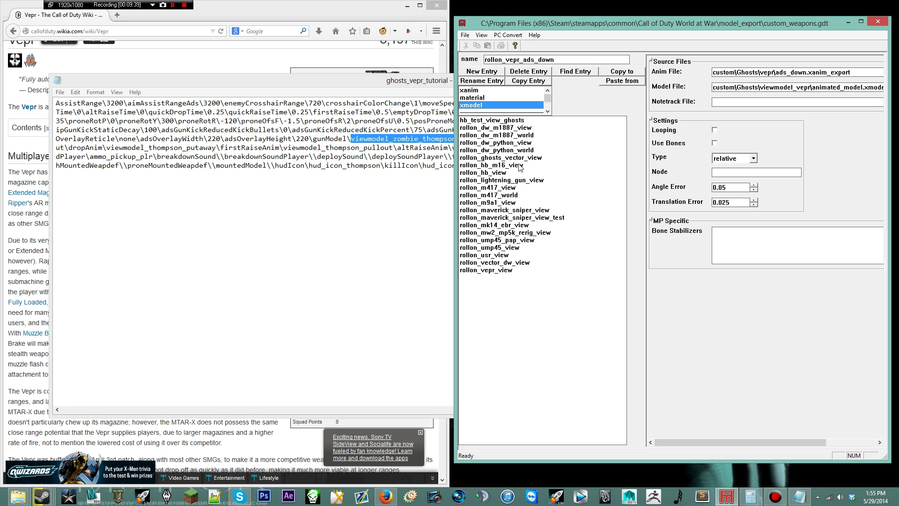
click(503, 270)
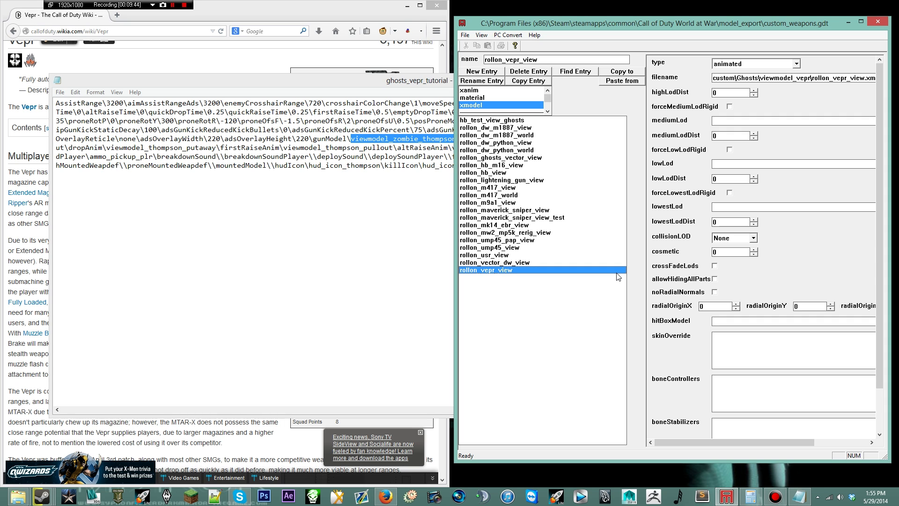
key(alt+Tab)
text(rollon_vepr_view)
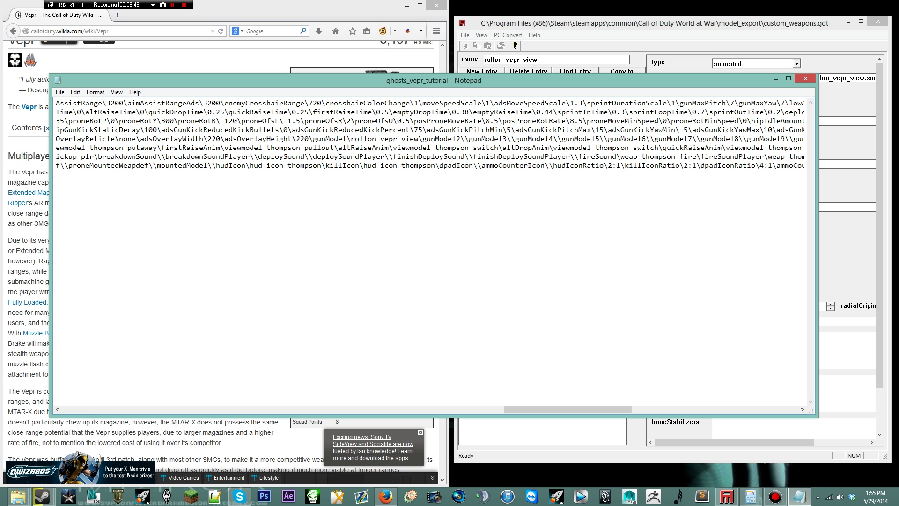
key(ctrl+s)
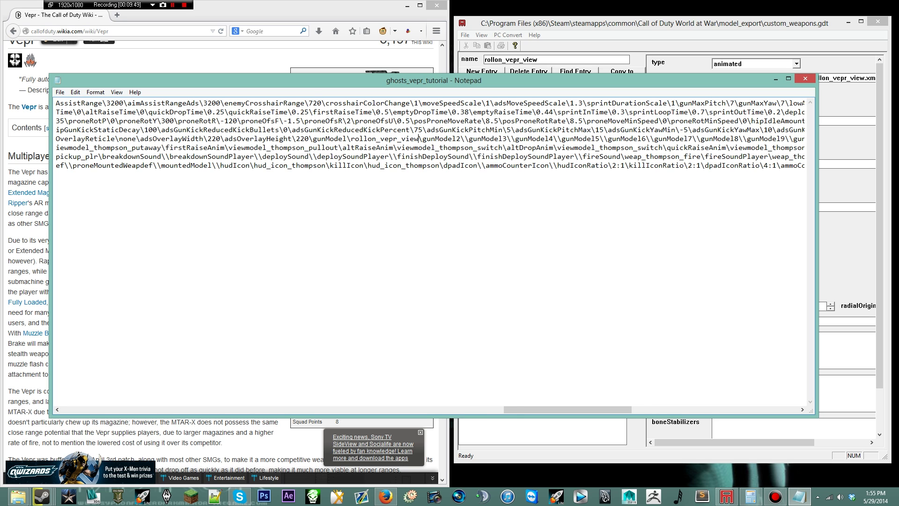
- Find the worldModel setting in the weapon file and select its weapon_zombie_thompson_smg value
scroll(430, 253, right, 3)
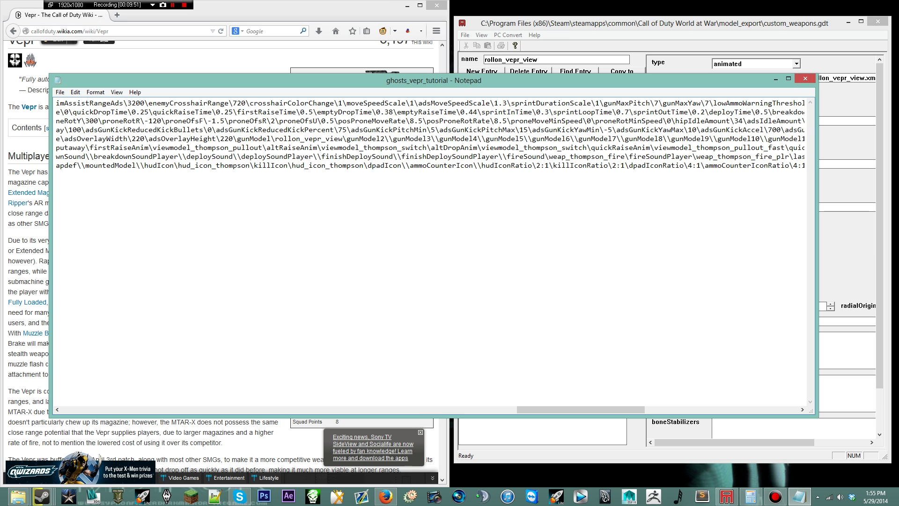
scroll(429, 253, right, 5)
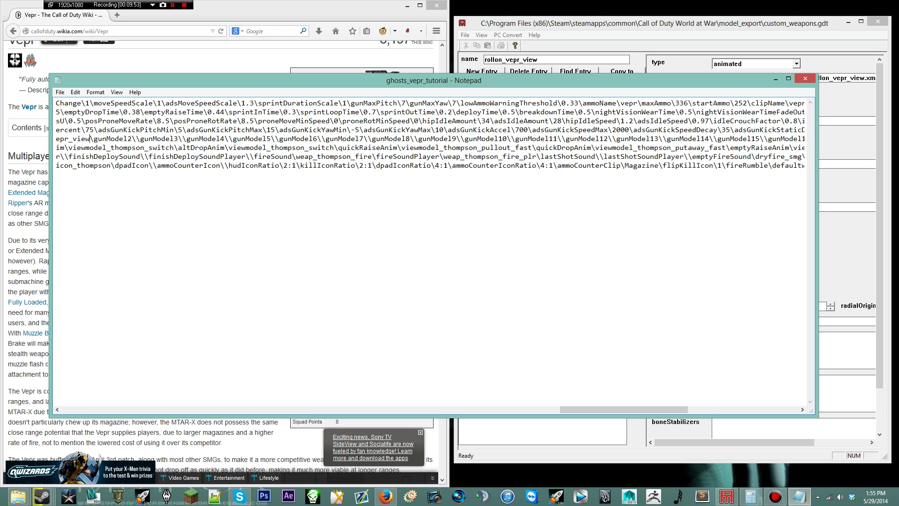
scroll(430, 253, right, 9)
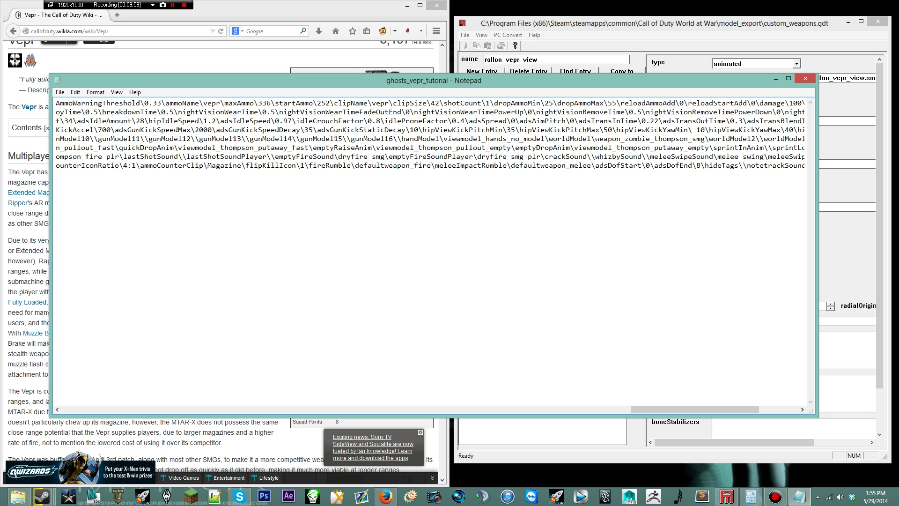
scroll(430, 253, right, 1)
drag(545, 139, 588, 139)
- Switch to File Explorer, go to the custom\Ghosts\viewmodel_vepr folder in model_export and paste a copy of the model export
click(18, 496)
drag(760, 45, 537, 56)
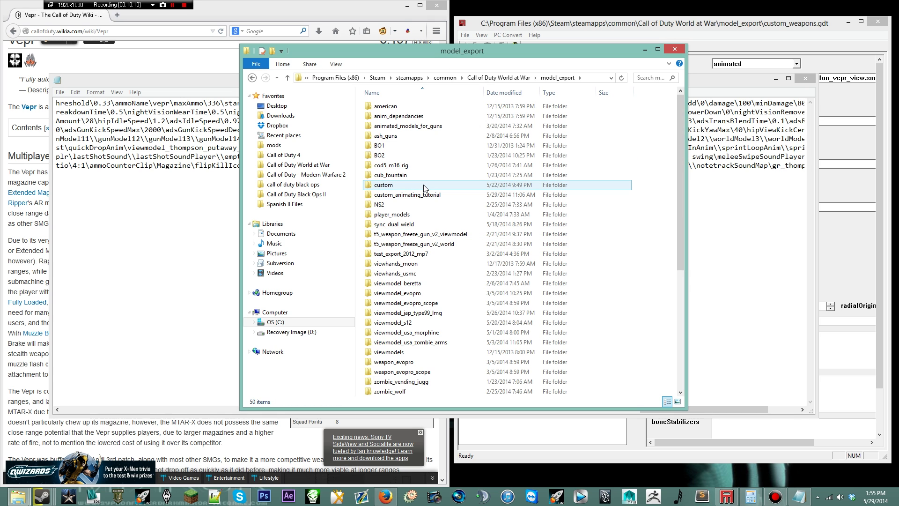
double_click(424, 185)
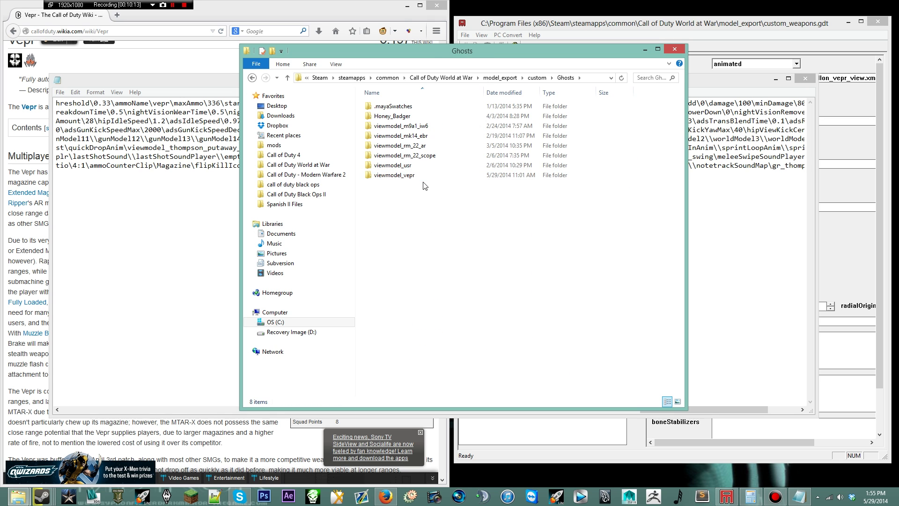
double_click(421, 177)
key(ctrl+v)
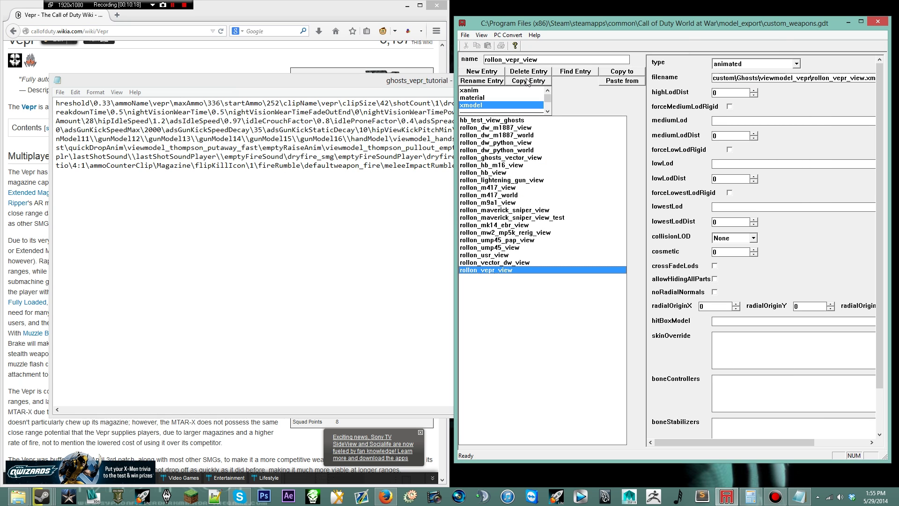
- Copy the rollon_vepr_view xmodel entry in the Asset Manager as rollon_vepr_world, using rollon_vepr_world.xmodel_export as its file, and convert it
click(527, 81)
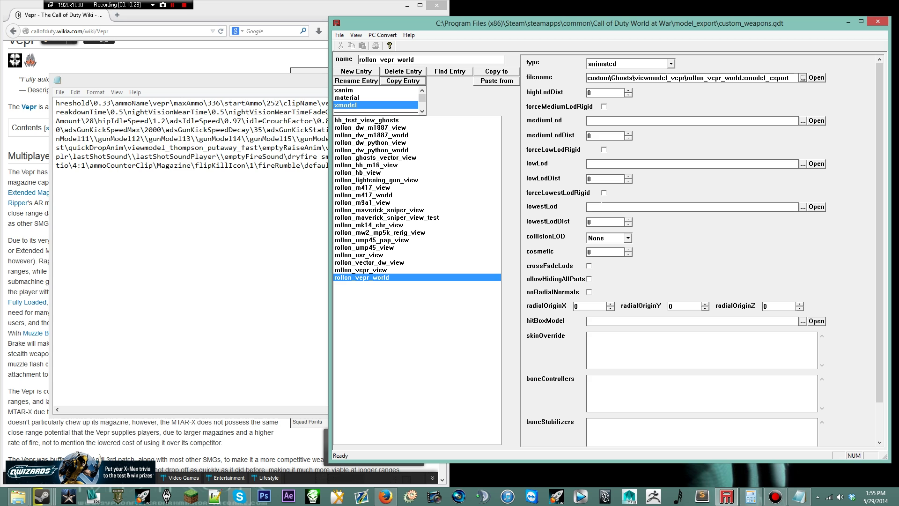
key(F10)
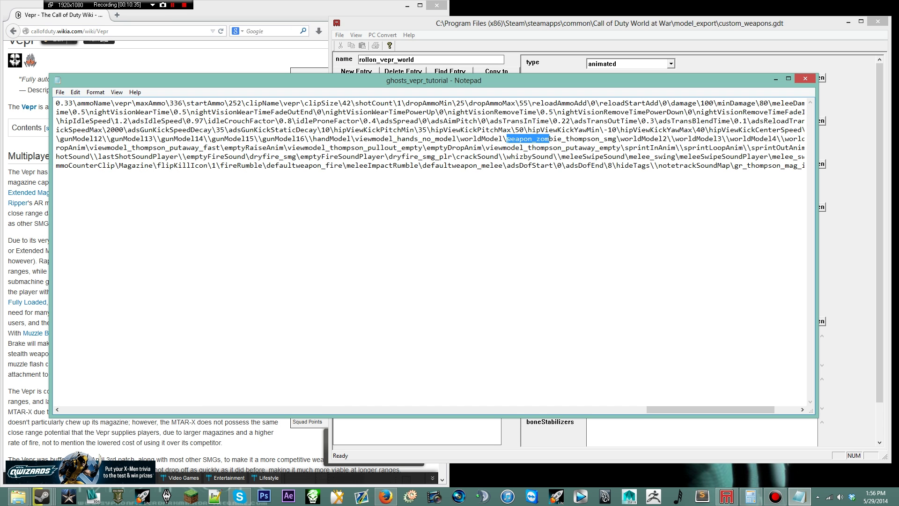
- Replace the selected worldModel value in the weapon file with rollon_vepr_world
text(rollo)
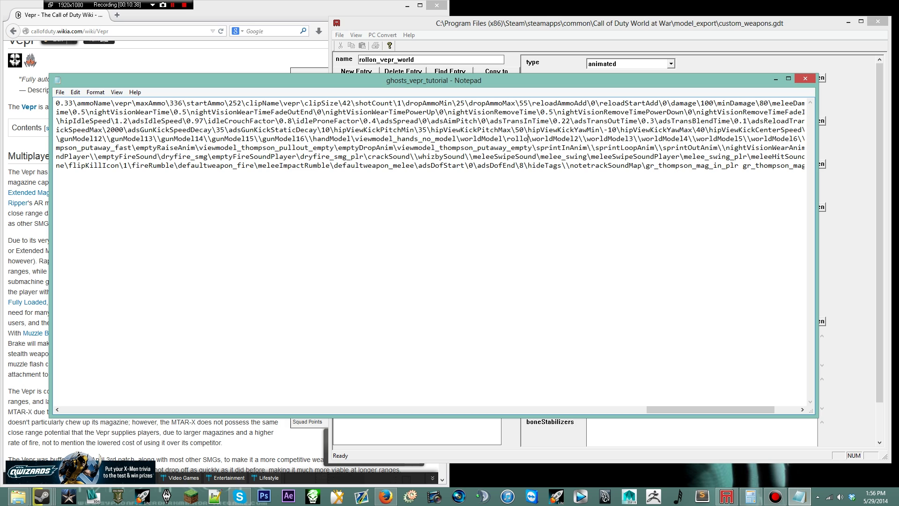
text(n)
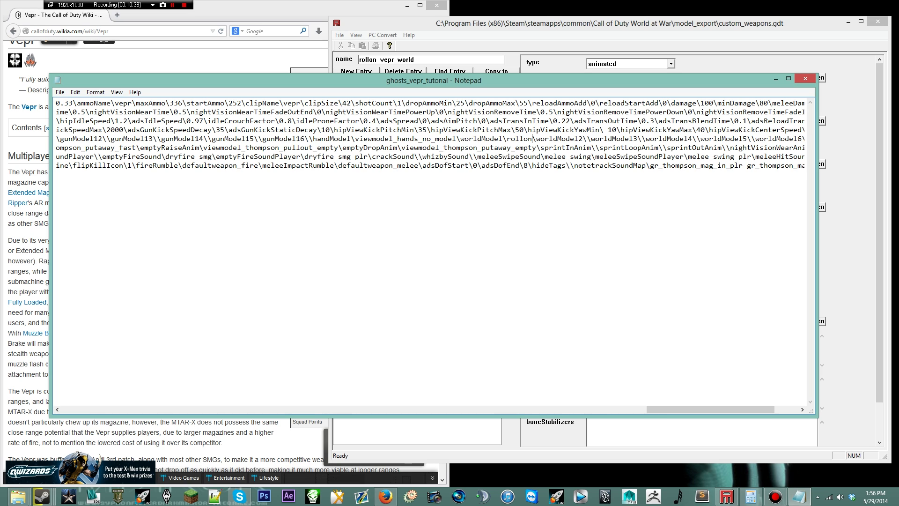
text(_vepr_world)
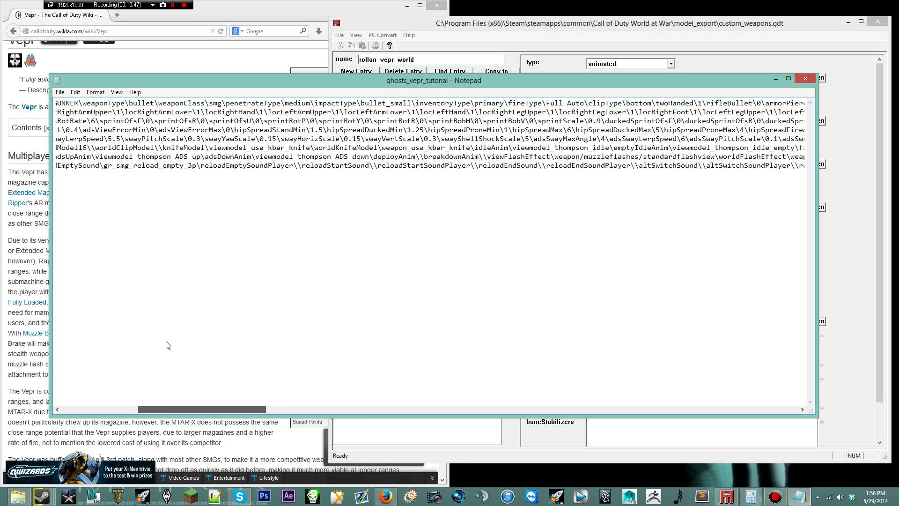
- Arrange the weapon file and the Asset Manager side by side, list the xanim entries and select rollon_vepr_ads_down
drag(166, 341, 117, 362)
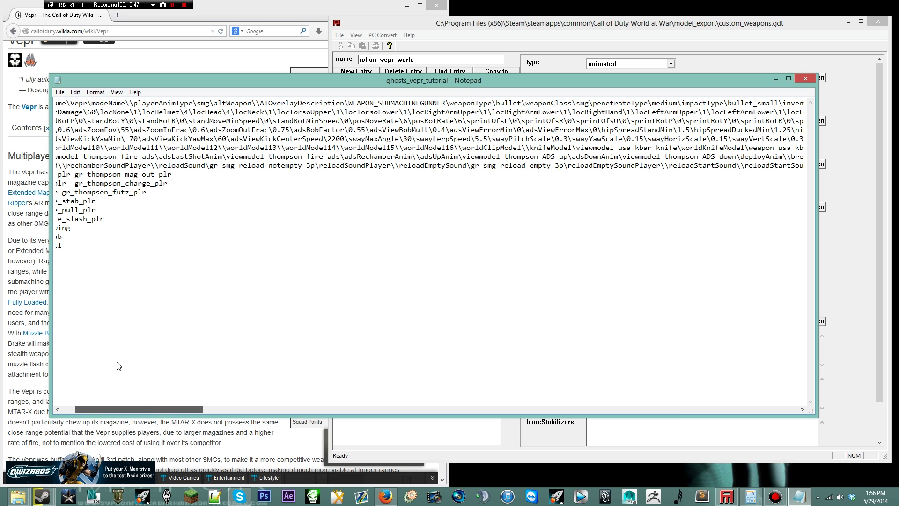
drag(119, 365, 186, 379)
drag(561, 77, 476, 81)
drag(531, 17, 868, 40)
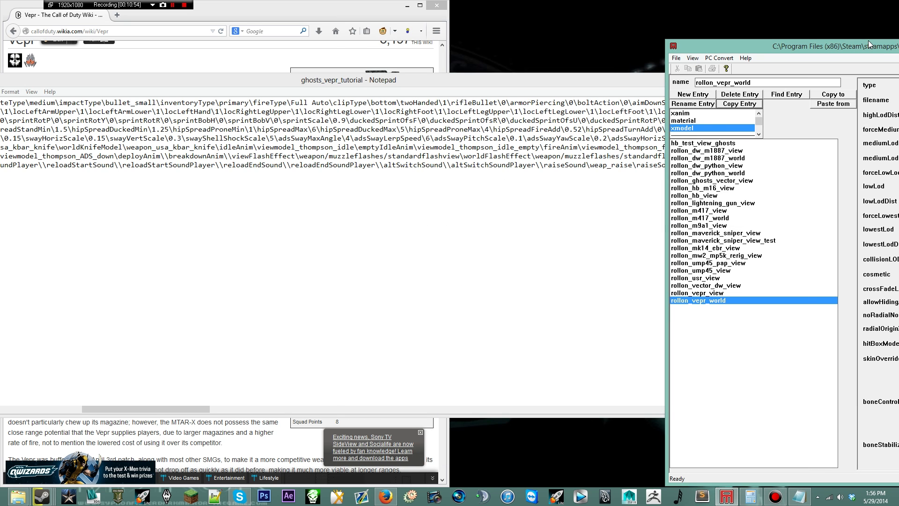
drag(868, 41, 898, 35)
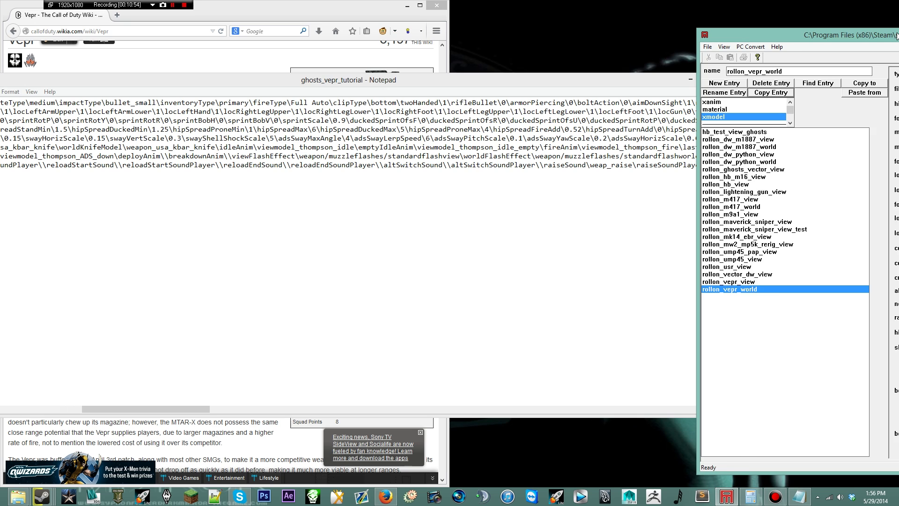
drag(898, 35, 860, 27)
click(749, 94)
click(804, 342)
scroll(804, 343, down, 20)
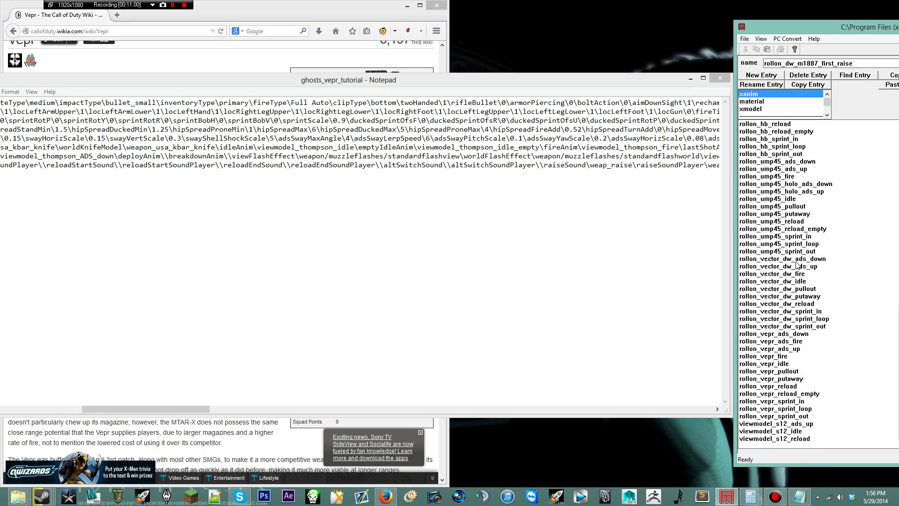
click(792, 327)
click(791, 335)
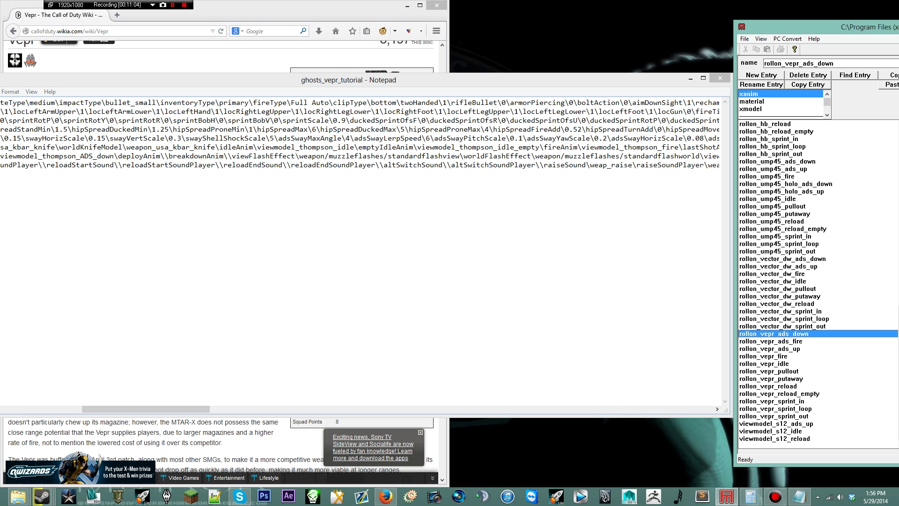
- Set both the idleAnim and emptyIdleAnim values in the weapon file to rollon_vepr_idle
drag(257, 147, 333, 147)
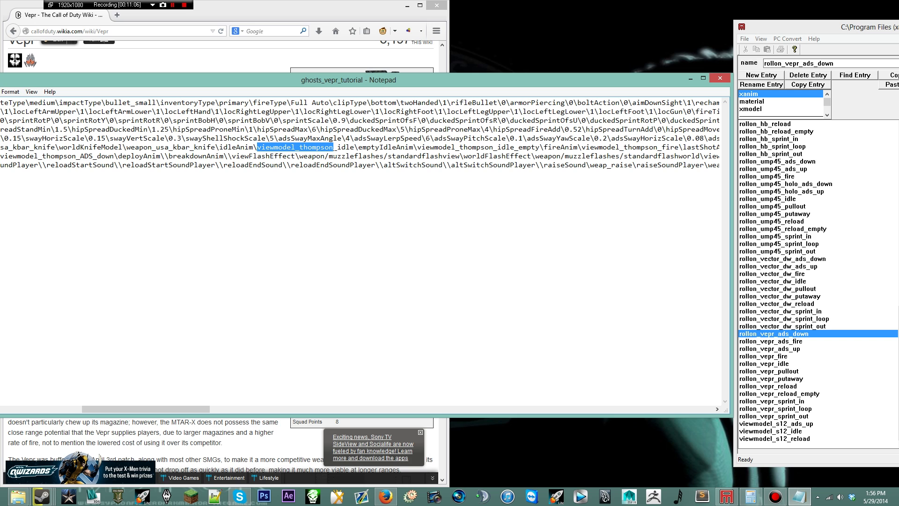
text(rollon_vepr)
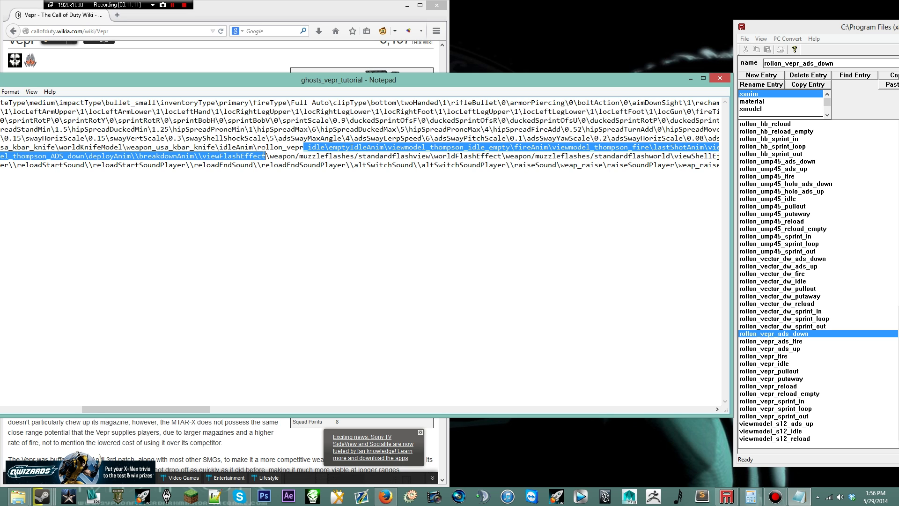
drag(303, 147, 261, 147)
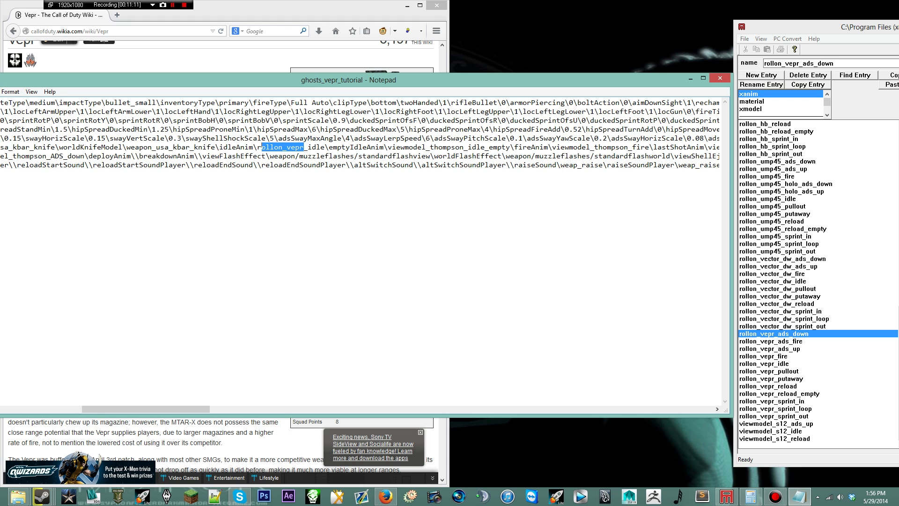
drag(466, 147, 388, 147)
text(rollon_vepr)
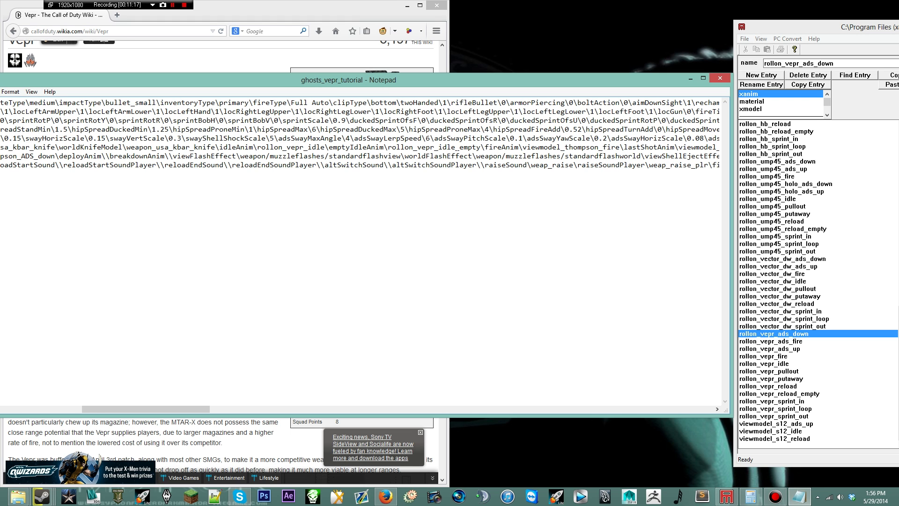
key(BackSpace)
key(BackSpace)
key(BackSpace)
key(BackSpace)
key(BackSpace)
key(BackSpace)
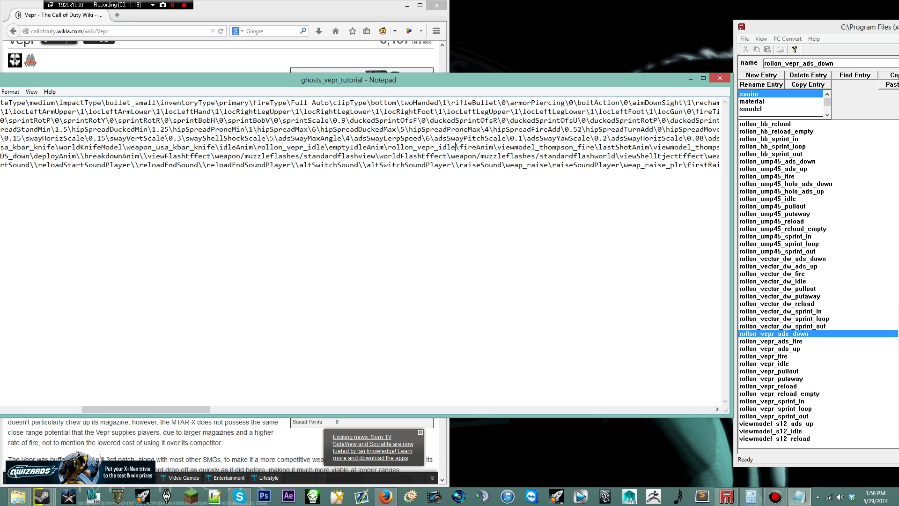
- Set the fireAnim and lastShotAnim values to rollon_vepr_fire
drag(472, 147, 535, 147)
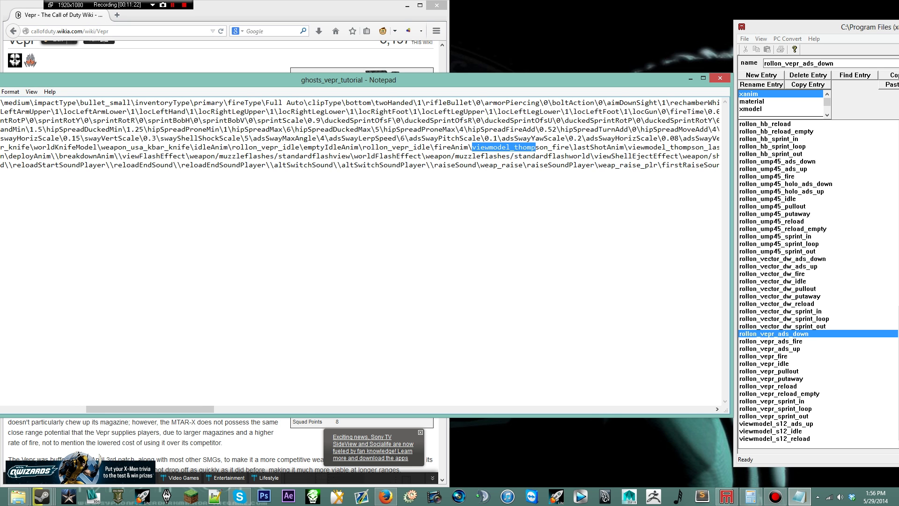
drag(536, 147, 548, 147)
text(rollon_vepr)
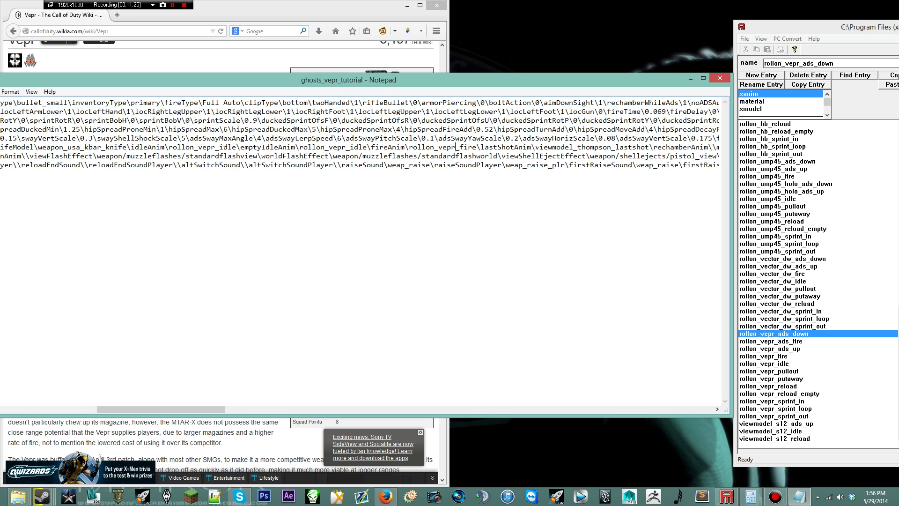
text(rollon_vepr_fi)
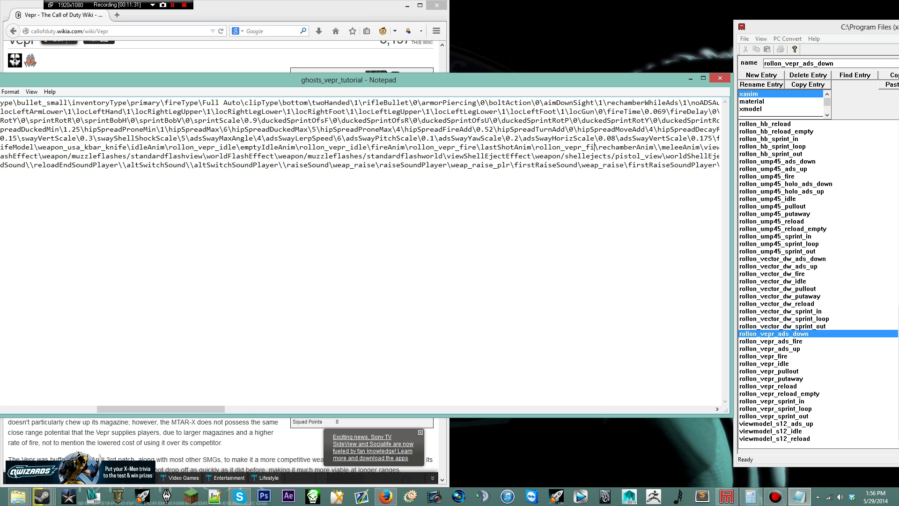
text(re)
click(527, 147)
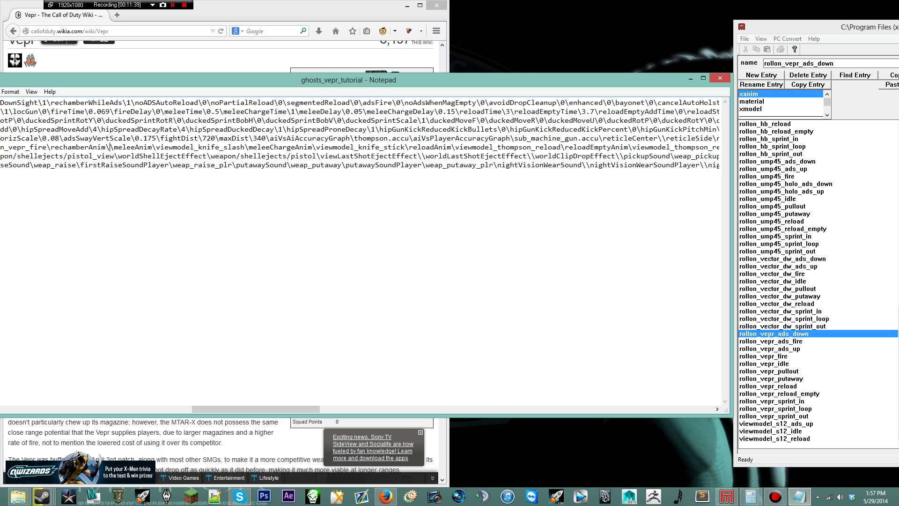
- Set reloadAnim to rollon_vepr_reload and reloadEmptyAnim to rollon_vepr_reload_empty
drag(455, 147, 516, 147)
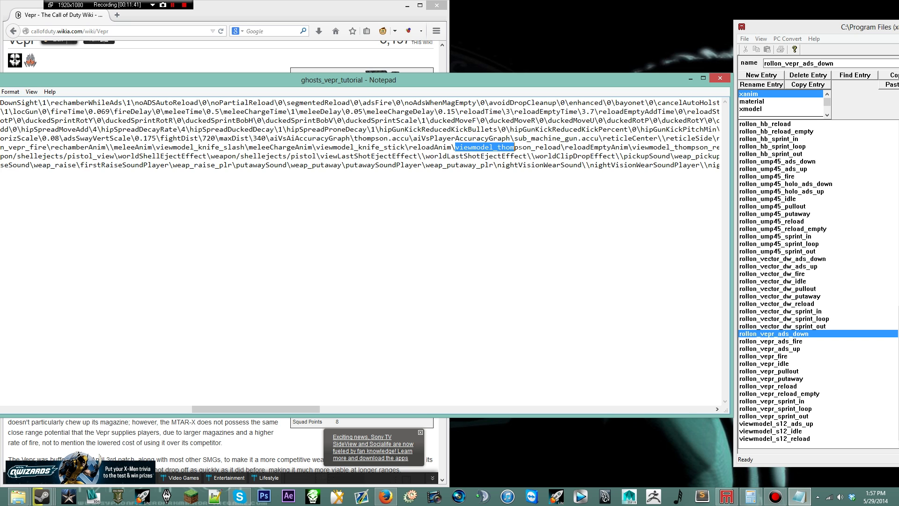
drag(517, 147, 533, 147)
text(rollon_vepr)
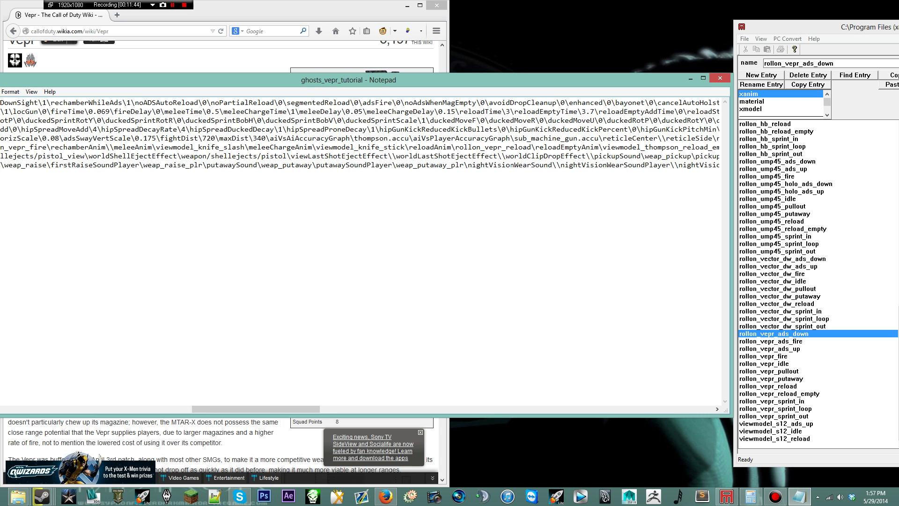
drag(255, 410, 273, 409)
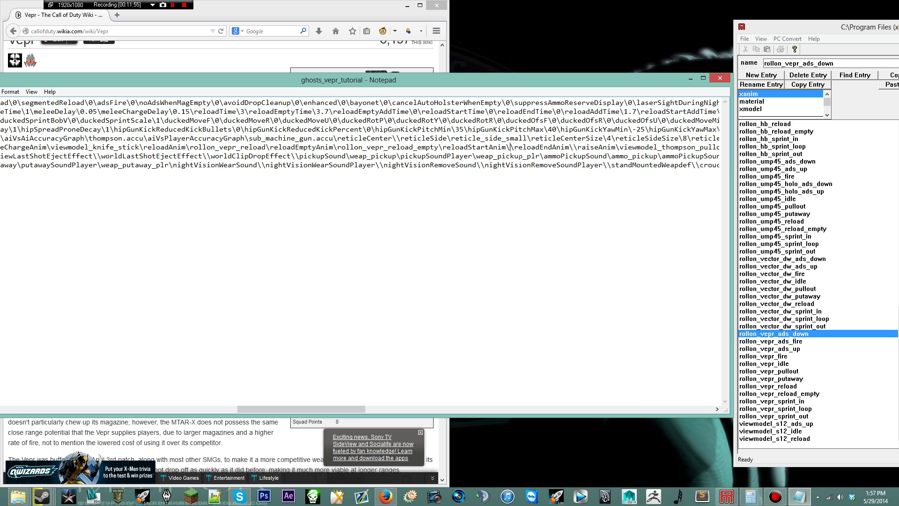
click(573, 148)
click(358, 148)
- Set raiseAnim and firstRaiseAnim to rollon_vepr_pullout, and dropAnim to rollon_vepr_putaway
scroll(314, 147, right, 5)
drag(454, 147, 530, 147)
text(rollon_vepr)
scroll(494, 156, right, 3)
scroll(494, 156, right, 1)
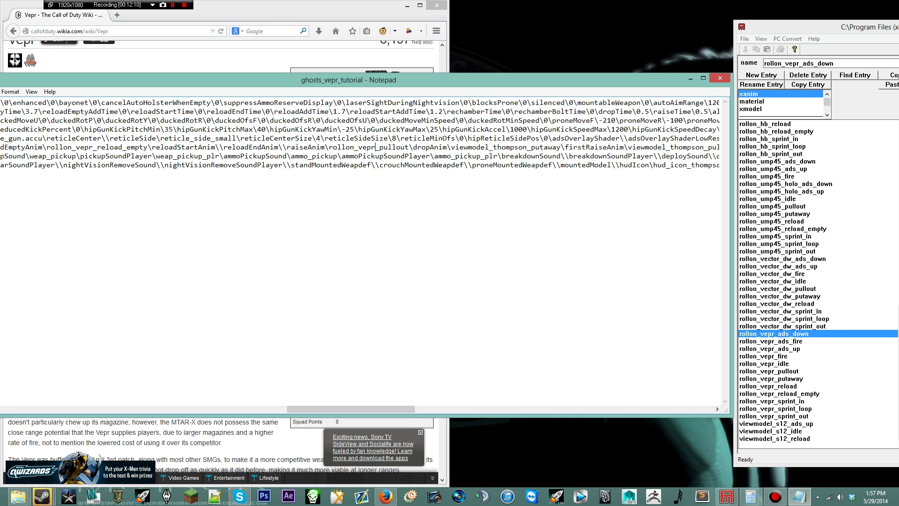
drag(451, 148, 528, 147)
text(rollon_vepr)
scroll(528, 148, right, 3)
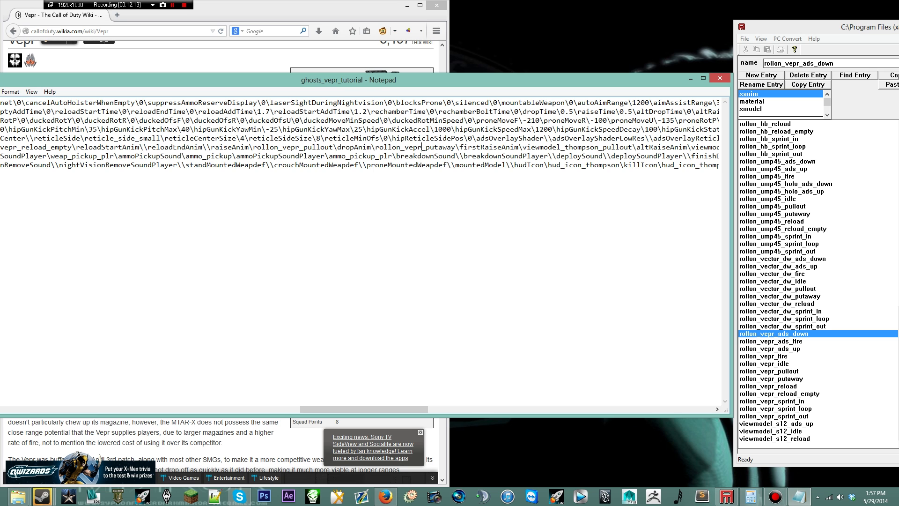
drag(522, 147, 598, 148)
text(rollon_vepr)
scroll(598, 149, right, 2)
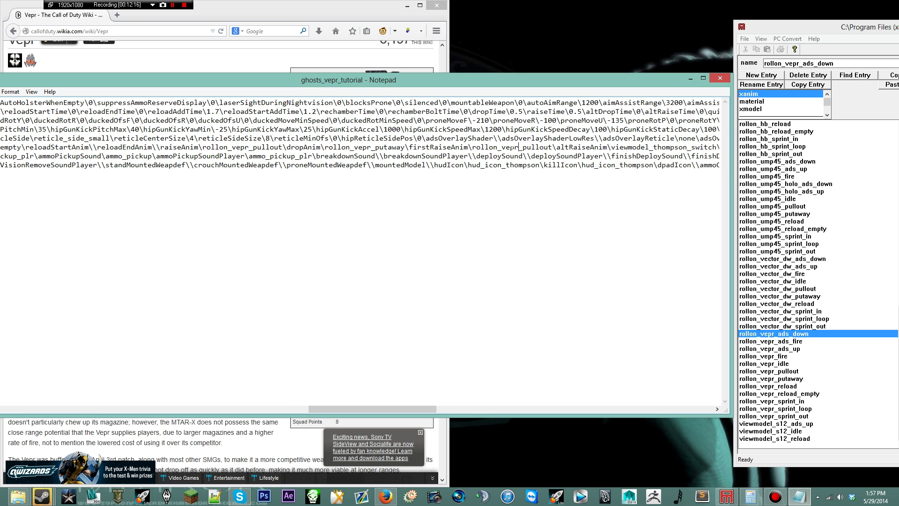
- Change the altRaiseAnim value from the Thompson switch animation to rollon_vepr_pullout
scroll(598, 149, right, 6)
drag(535, 148, 611, 148)
text(rollon_vepr)
scroll(611, 149, right, 5)
click(523, 147)
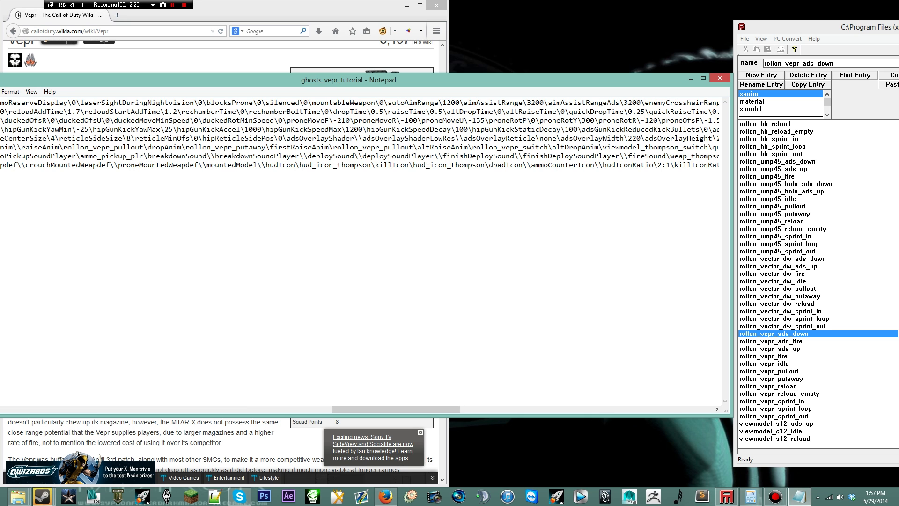
key(Delete)
key(Delete)
key(Delete)
key(Delete)
key(Delete)
key(Delete)
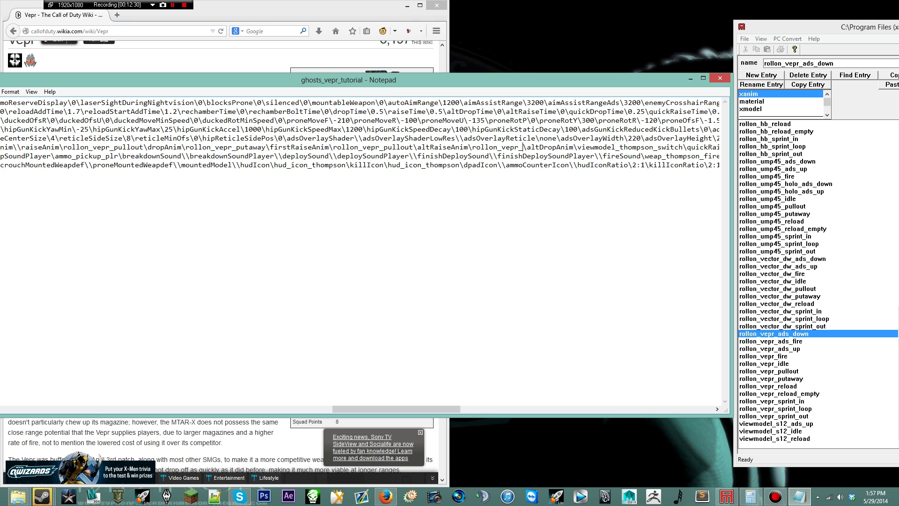
text(pullout)
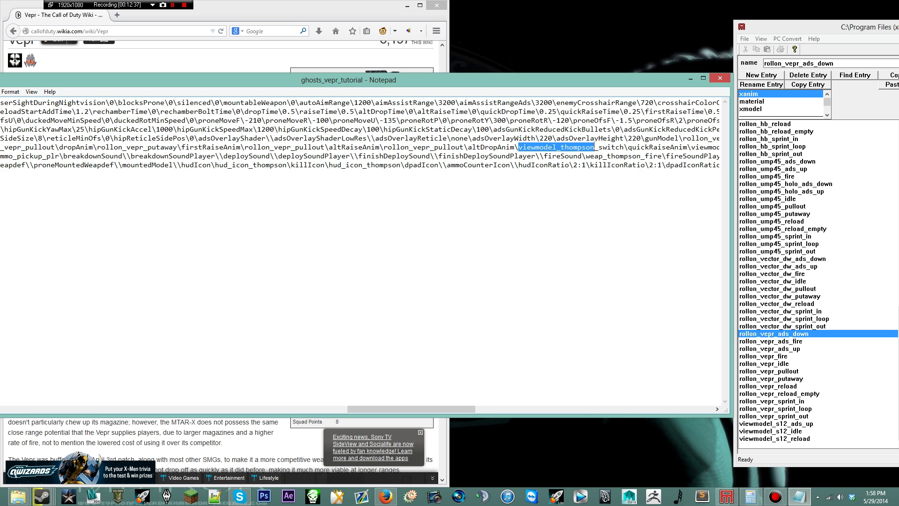
- Replace the altDropAnim value with rollon_vepr_putaway
text(rollon_vepr)
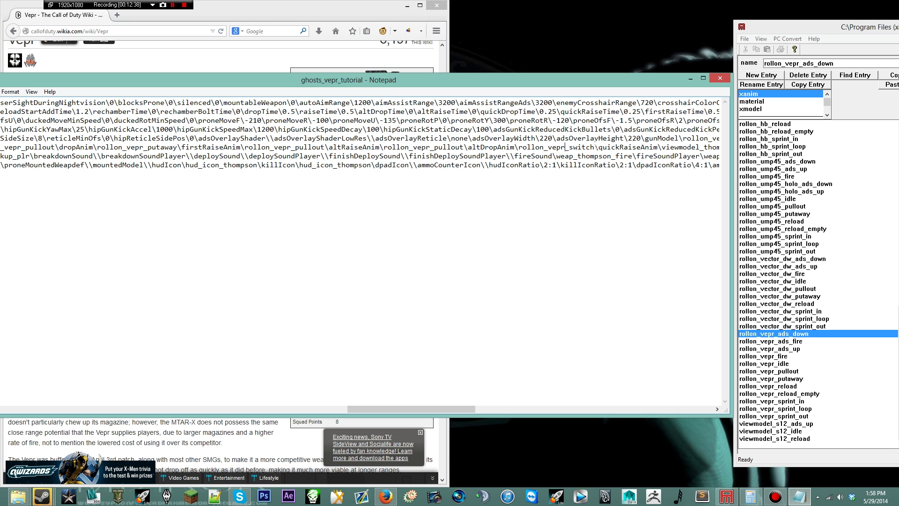
key(Delete)
key(Delete)
key(Delete)
key(Delete)
key(Delete)
key(Delete)
key(Delete)
text(_p)
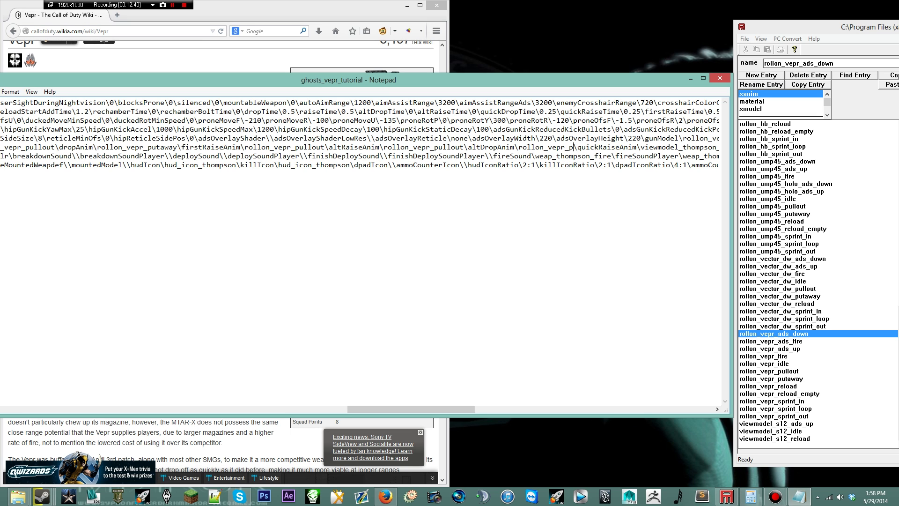
text(utaway)
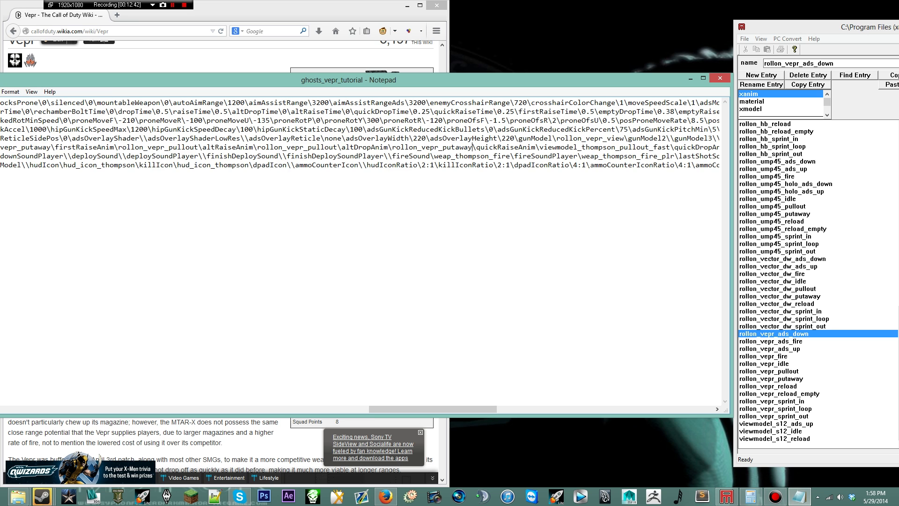
- Set quickRaiseAnim and emptyRaiseAnim to rollon_vepr_pullout, and quickDropAnim to rollon_vepr_putaway, without the _fast and _empty suffixes
drag(539, 147, 547, 147)
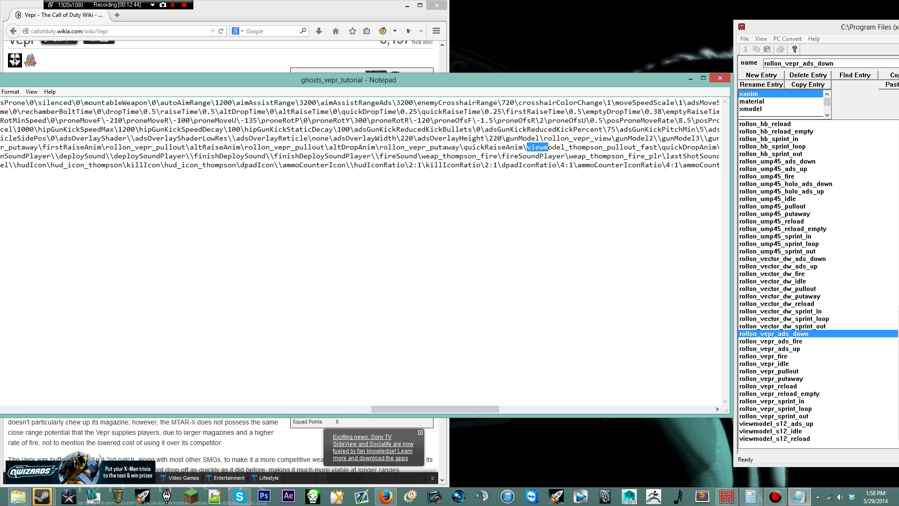
drag(548, 148, 603, 149)
text(rollon_vepr)
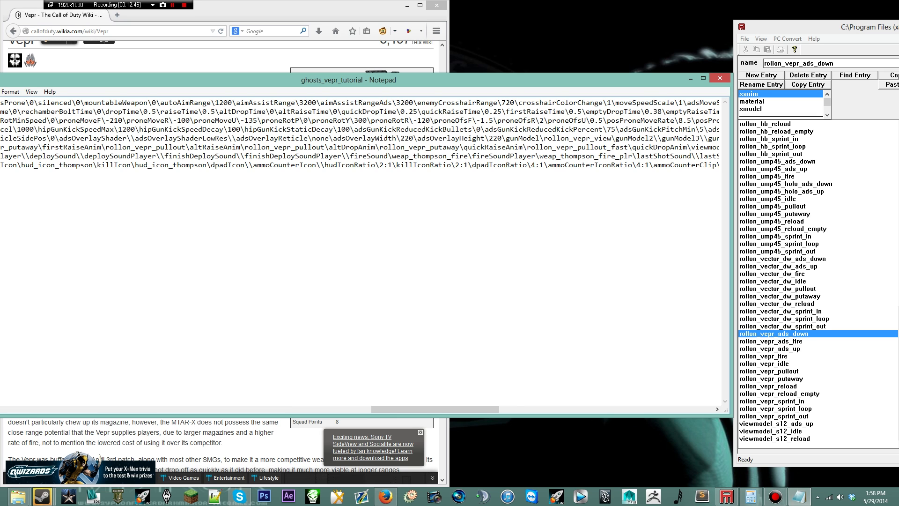
drag(556, 147, 587, 147)
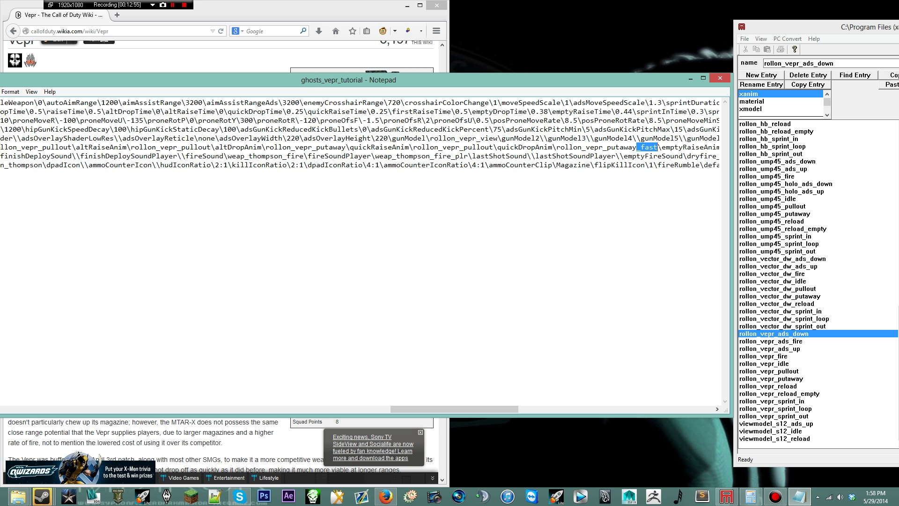
key(Delete)
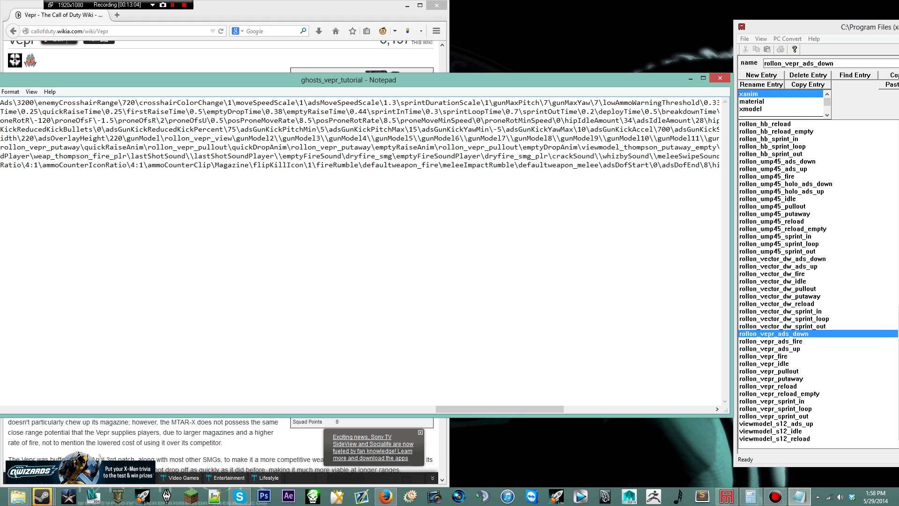
- Set emptyDropAnim to rollon_vepr_putaway, removing the _empty suffix
drag(582, 147, 657, 147)
text(rollon_vepr_putaway_empty\sprintI)
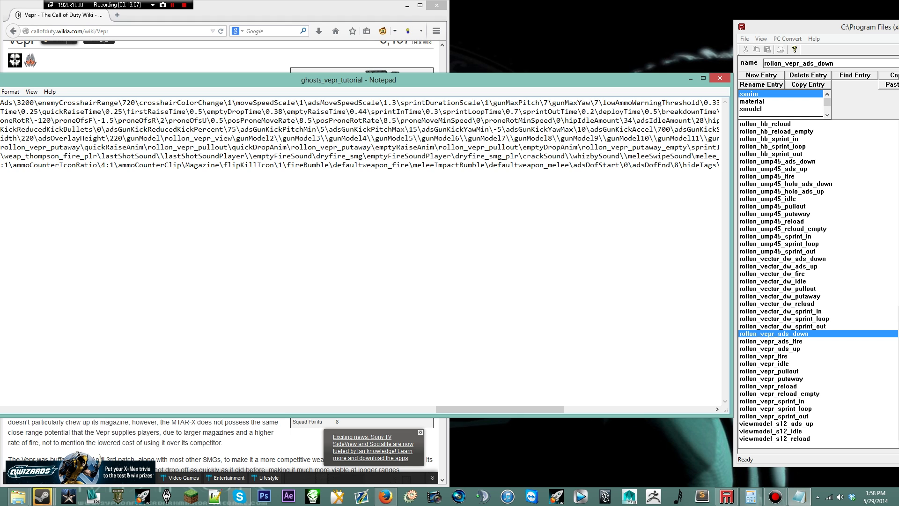
drag(662, 147, 695, 147)
key(BackSpace)
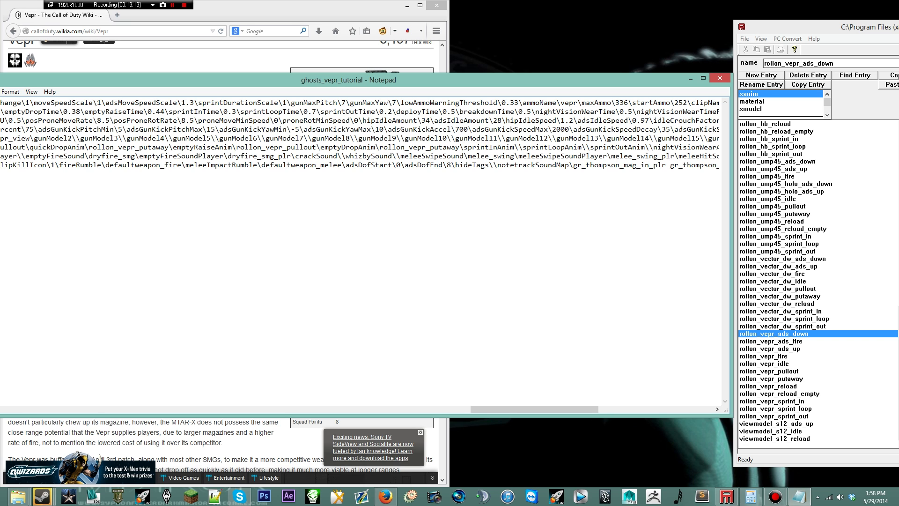
- Set sprintInAnim, sprintLoopAnim and sprintOutAnim to rollon_vepr_sprint_in, rollon_vepr_sprint_loop and rollon_vepr_sprint_out respectively
text(rollon_vepr_)
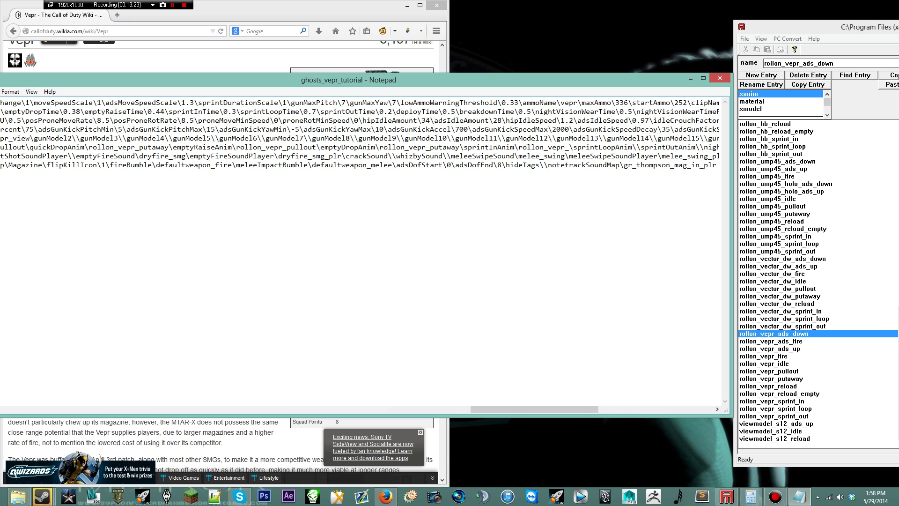
text(sprint_in)
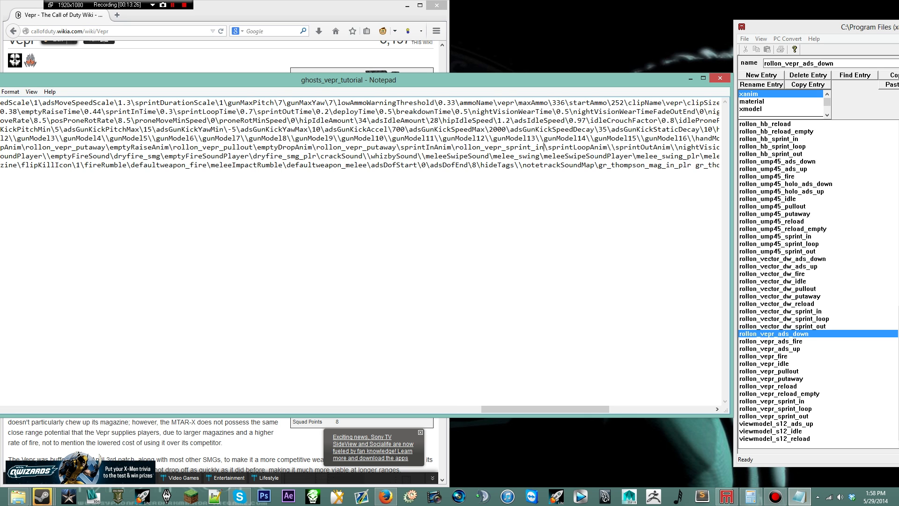
click(611, 147)
text(rollon_vepr)
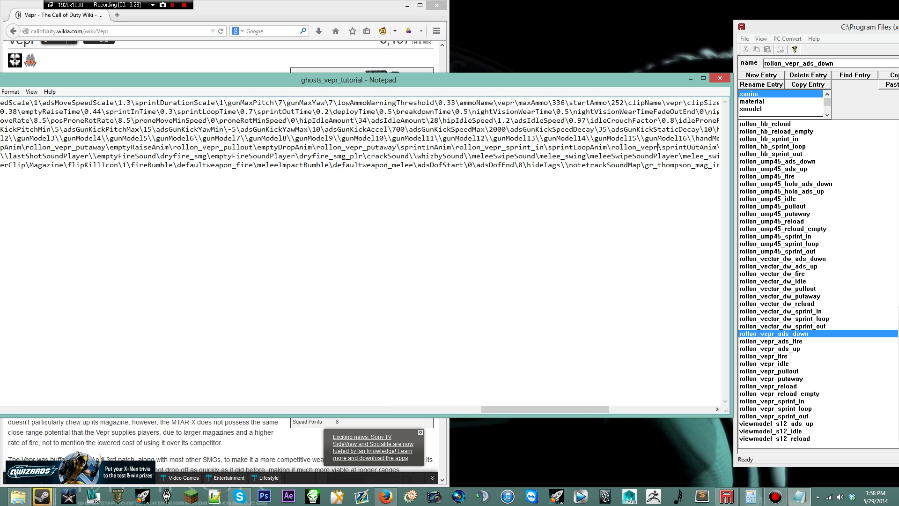
text(_)
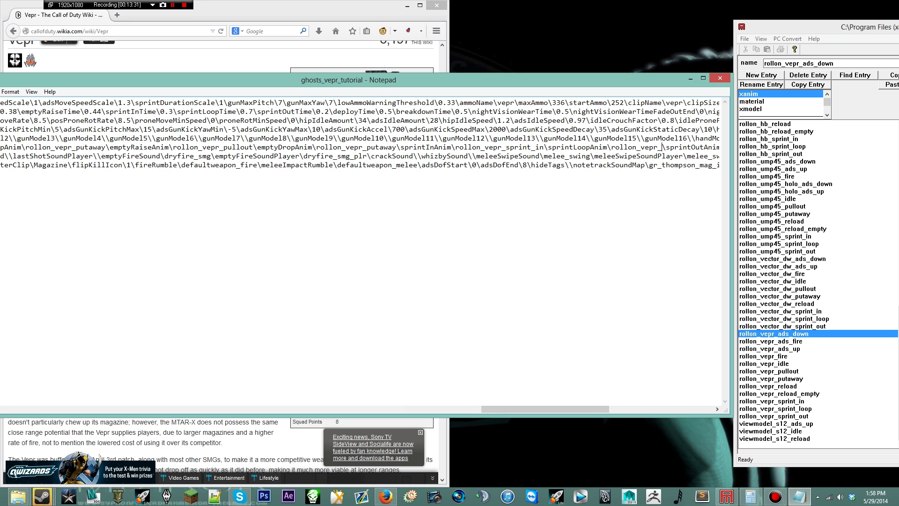
text(sprint_loop)
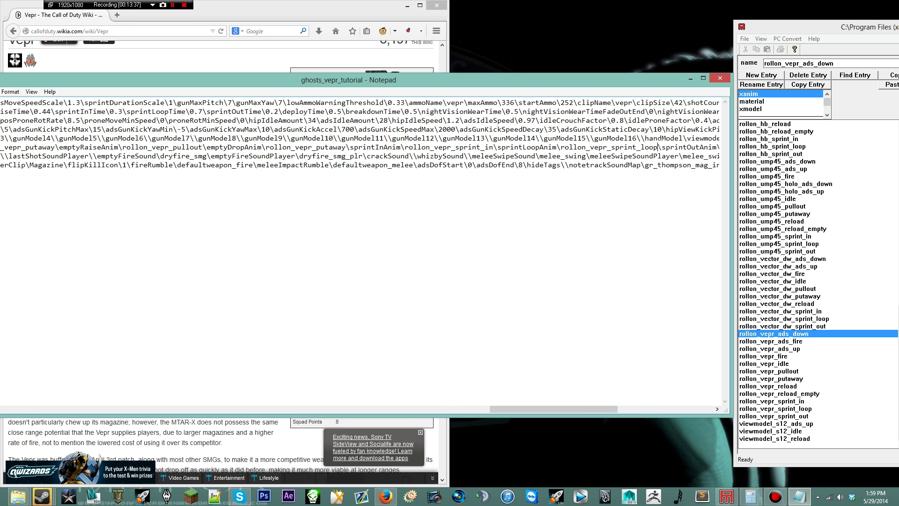
scroll(660, 139, right, 1)
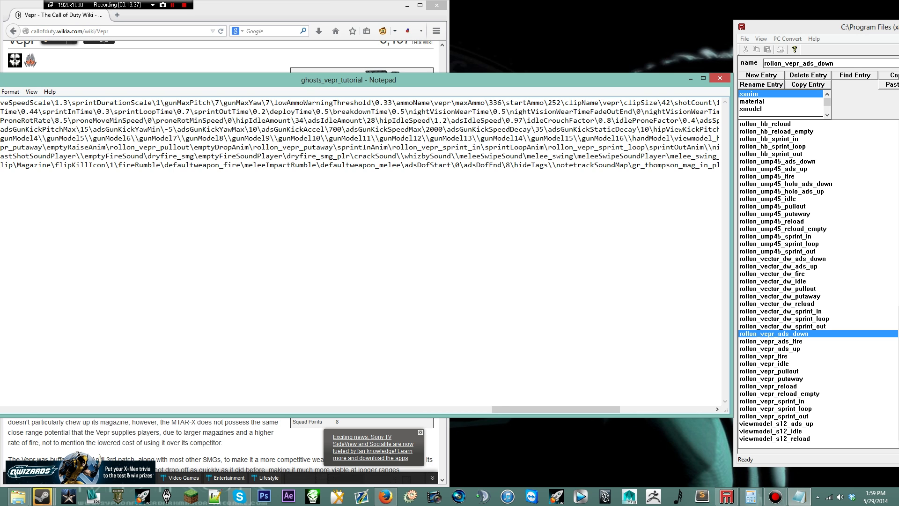
text(rollon_vepr_sprint)
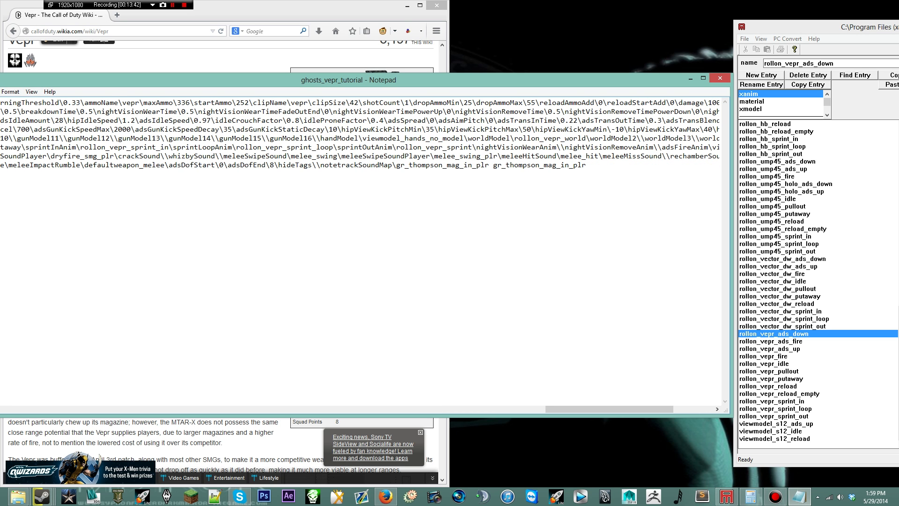
text(_out)
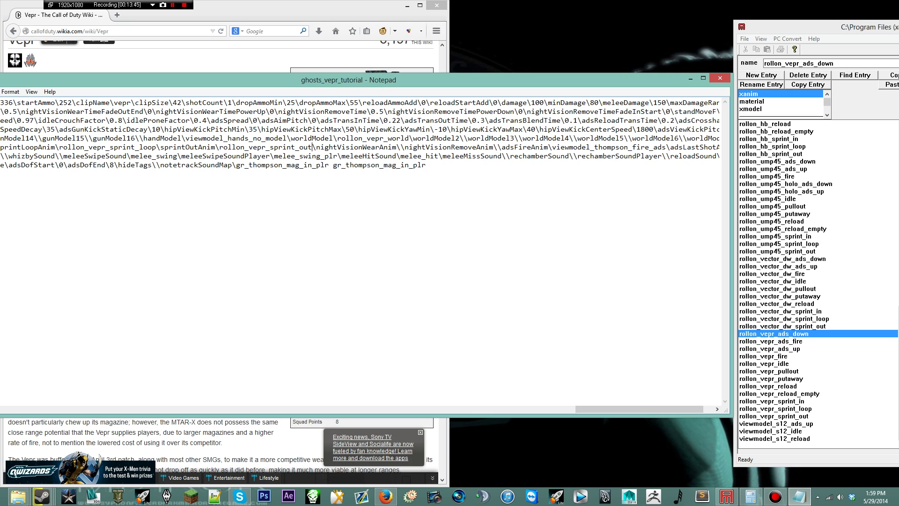
- Replace the adsFireAnim value with rollon_vepr_ads_fire
text(rollon_vepr_)
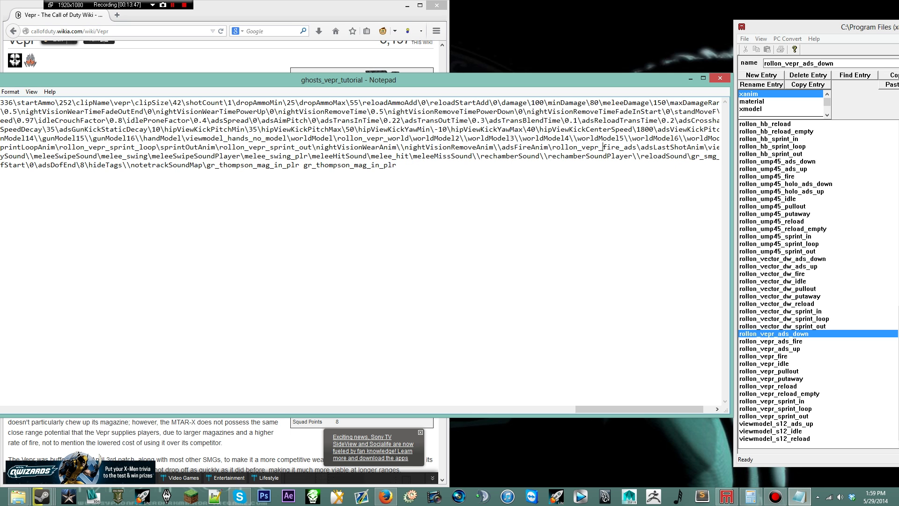
key(Delete)
key(Delete)
key(Delete)
key(Delete)
key(Delete)
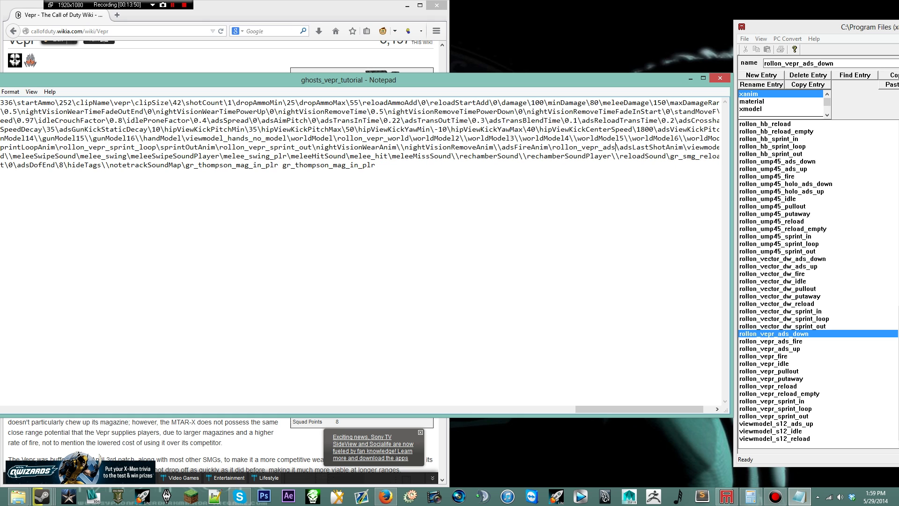
text(_fire)
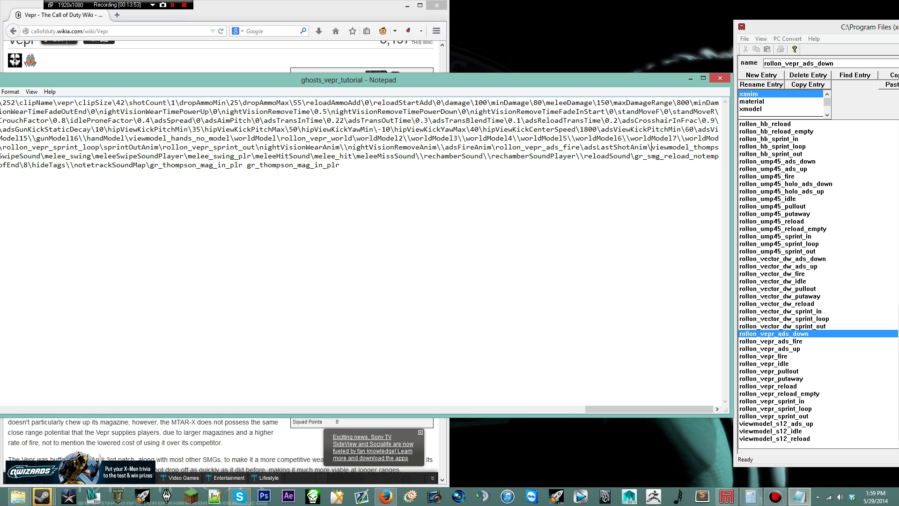
- Change the adsLastShotAnim value from the Thompson animation to rollon_vepr_ads_fire
drag(651, 147, 707, 147)
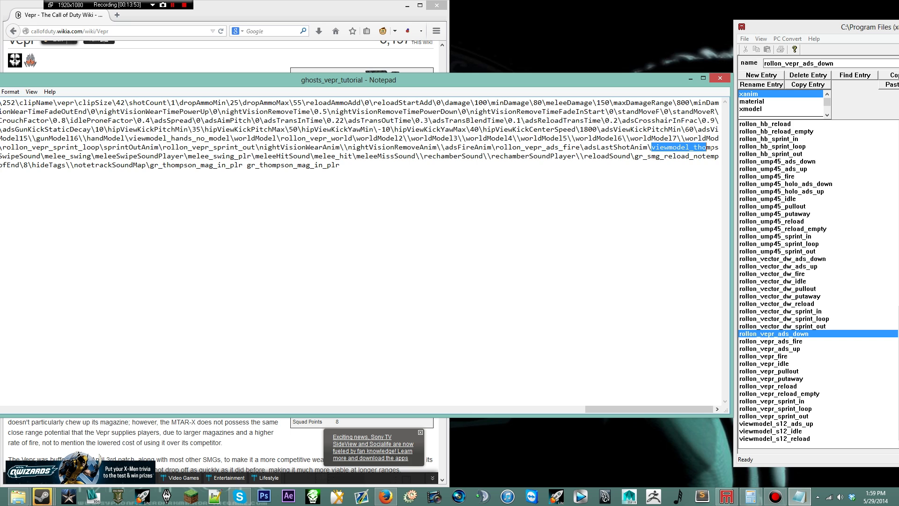
drag(711, 148, 725, 149)
text(rollon_vepr_fire)
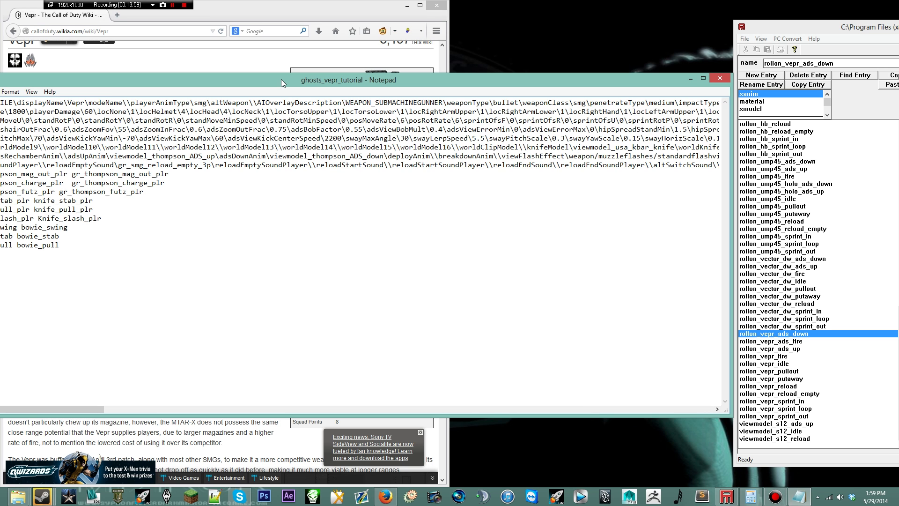
drag(281, 80, 347, 76)
key(BackSpace)
key(BackSpace)
key(BackSpace)
key(BackSpace)
key(BackSpace)
key(BackSpace)
key(BackSpace)
key(BackSpace)
text(ads_f)
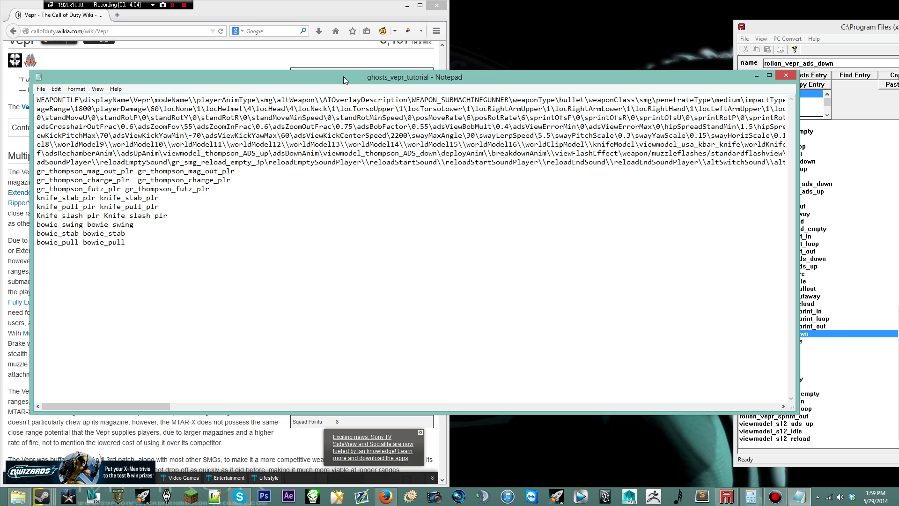
text(i)
text(re)
- Replace the viewmodel_thompson prefix with rollon_vepr in the adsUpAnim and adsDownAnim values
drag(176, 153, 252, 154)
text(rollon_vepr)
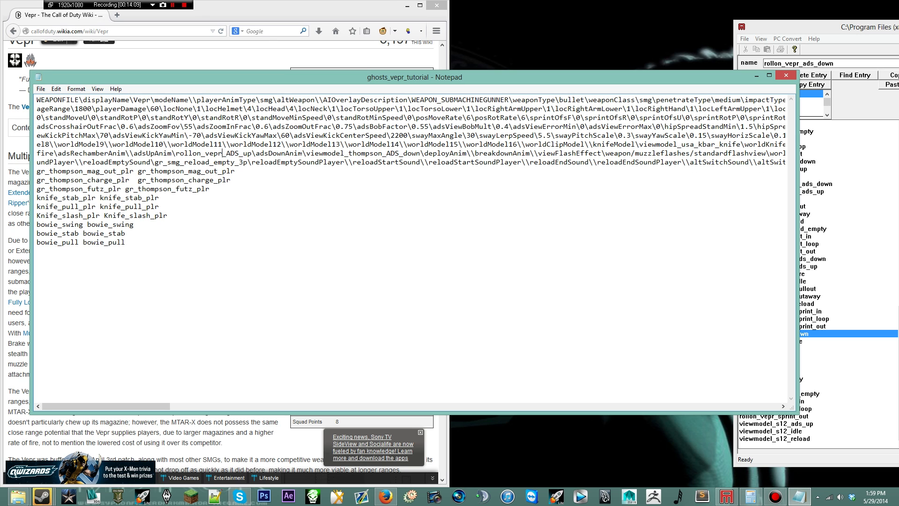
drag(306, 153, 382, 153)
text(rollon_vepr)
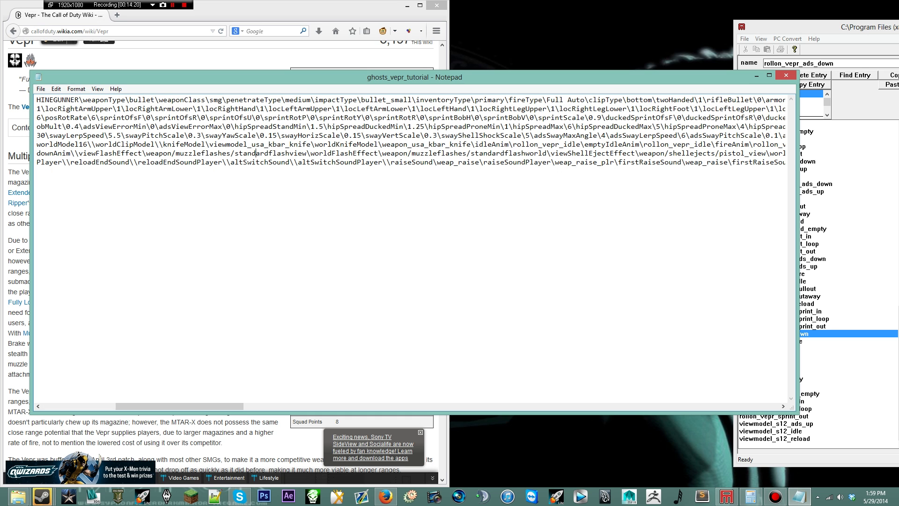
- Examine the muzzle flash and shell eject effect entries that follow the animation settings
key(Right)
key(Right)
key(Right)
key(Right)
key(Right)
key(Right)
key(Right)
key(Right)
key(Right)
key(Right)
key(Right)
key(Right)
key(Right)
key(Right)
key(Right)
key(Right)
key(Right)
key(Right)
key(Right)
key(Right)
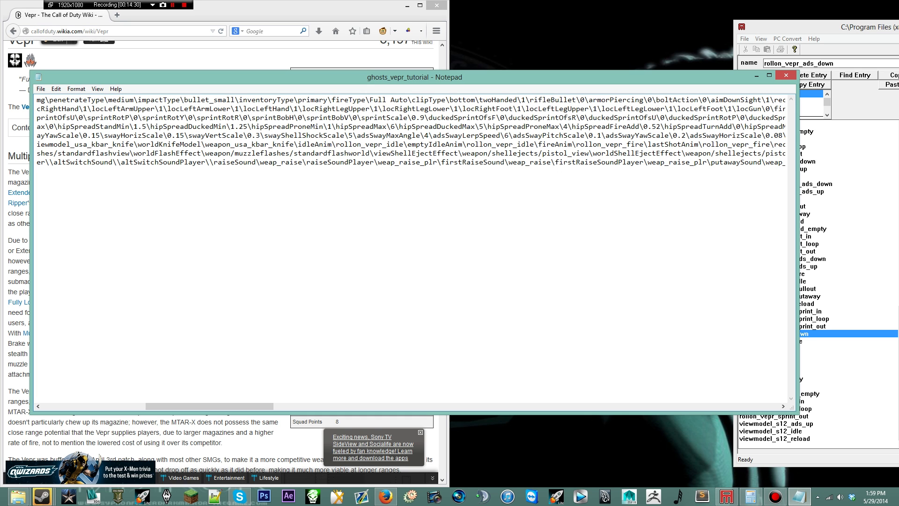
drag(456, 153, 464, 153)
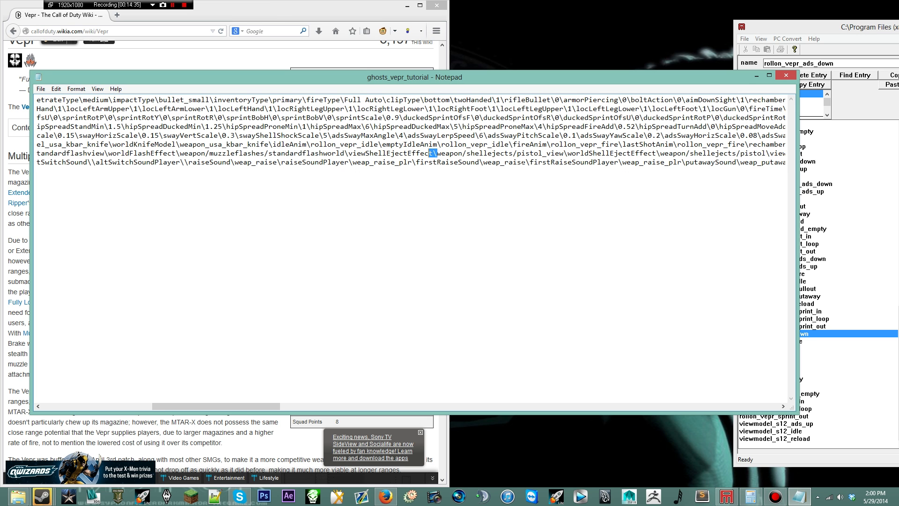
- Set fireSound to vepr_fire and fireSoundPlayer to vepr_fire_plr, replacing the weap_thompson prefix in both
scroll(523, 162, right, 2)
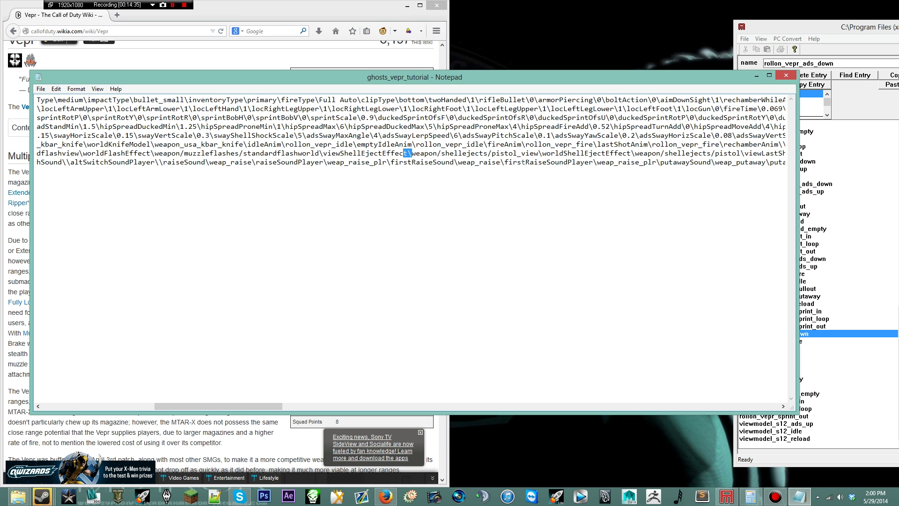
scroll(412, 234, right, 10)
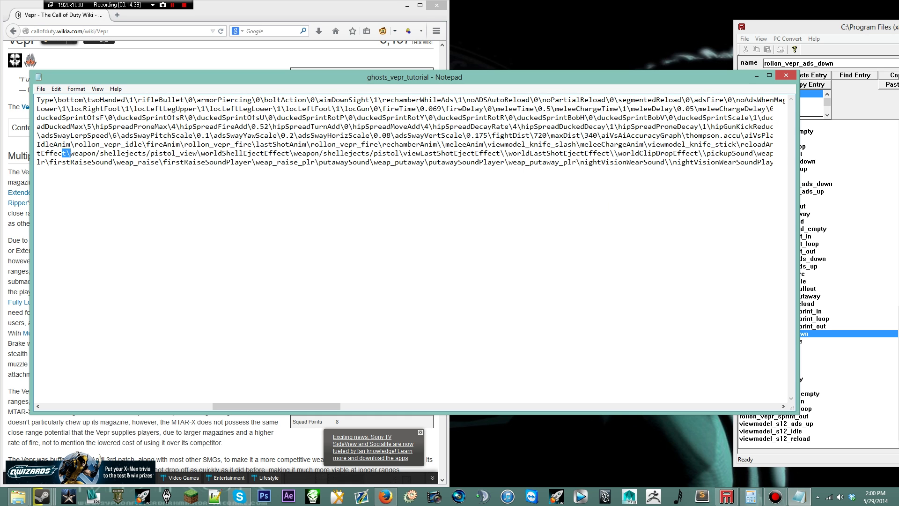
scroll(412, 234, right, 15)
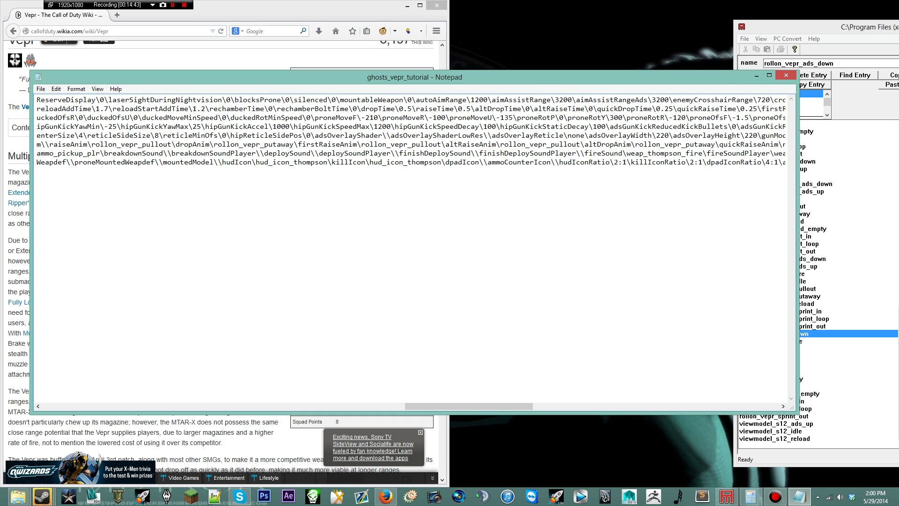
scroll(412, 131, right, 2)
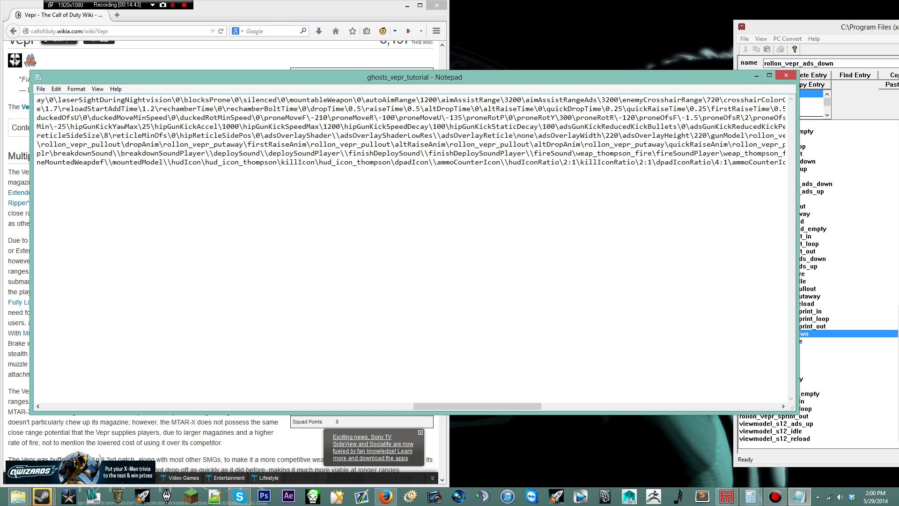
drag(576, 153, 585, 154)
drag(585, 153, 634, 153)
text(vep)
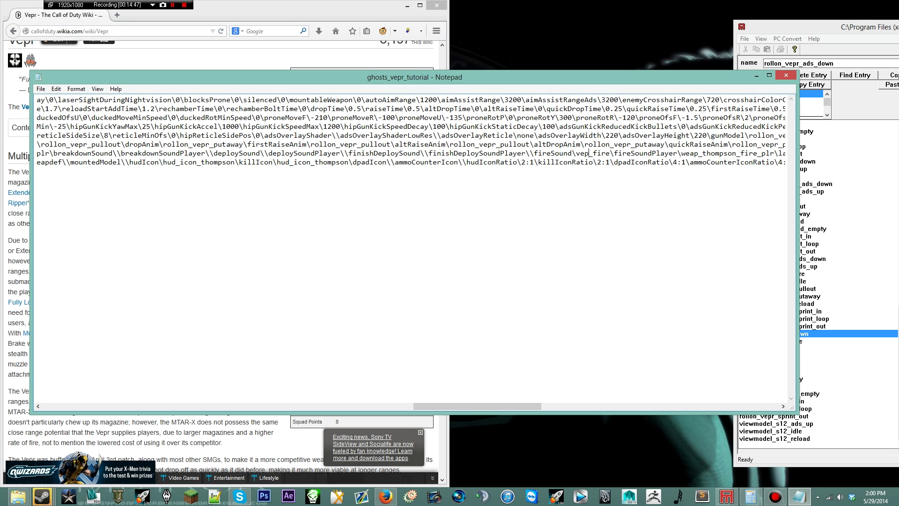
text(r)
key(ctrl+shift+Left)
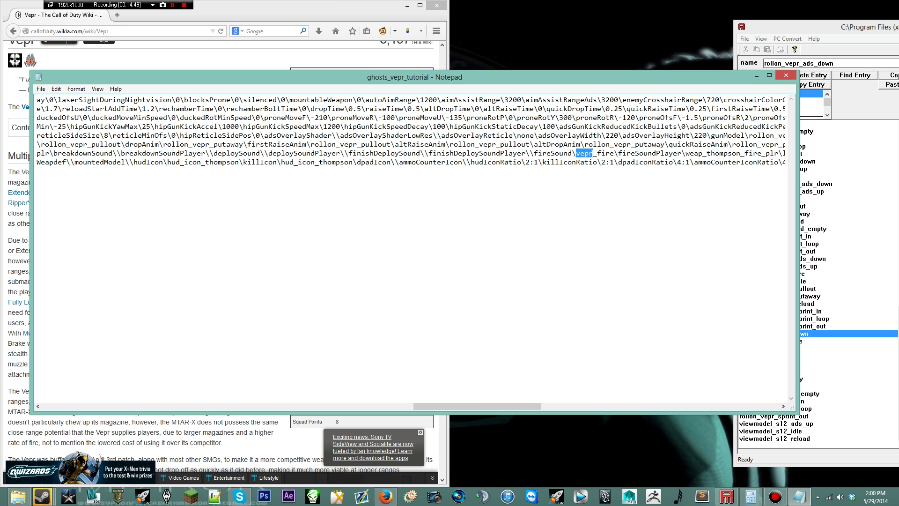
scroll(598, 153, right, 3)
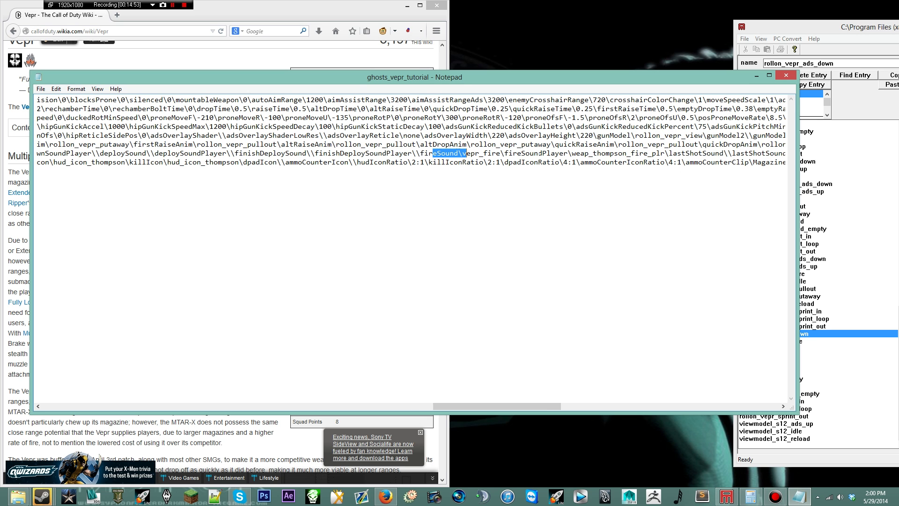
drag(521, 153, 568, 154)
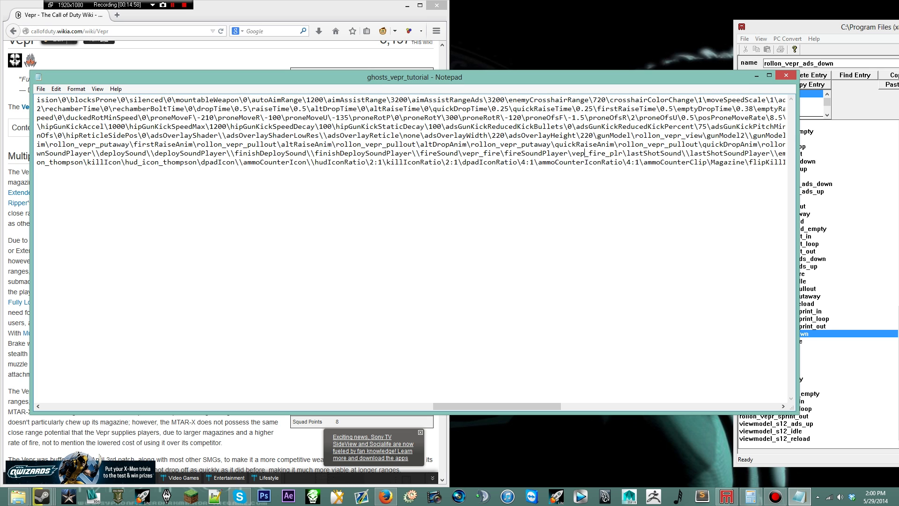
text(vepr\clipSize\42\shotCount\1\dropAmmoMin\2)
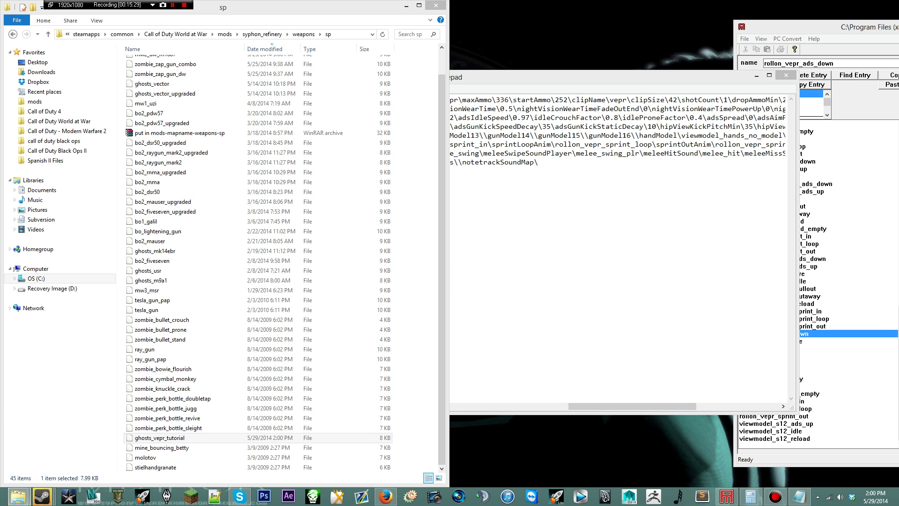
- Switch to File Explorer, open World at War's raw xanim folder and select rollon_vepr_reload and rollon_vepr_reload_empty
click(406, 5)
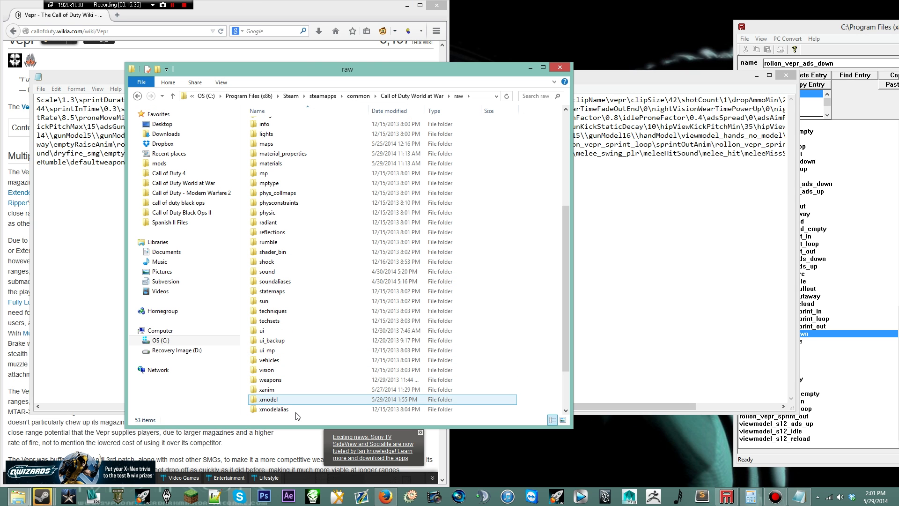
double_click(267, 389)
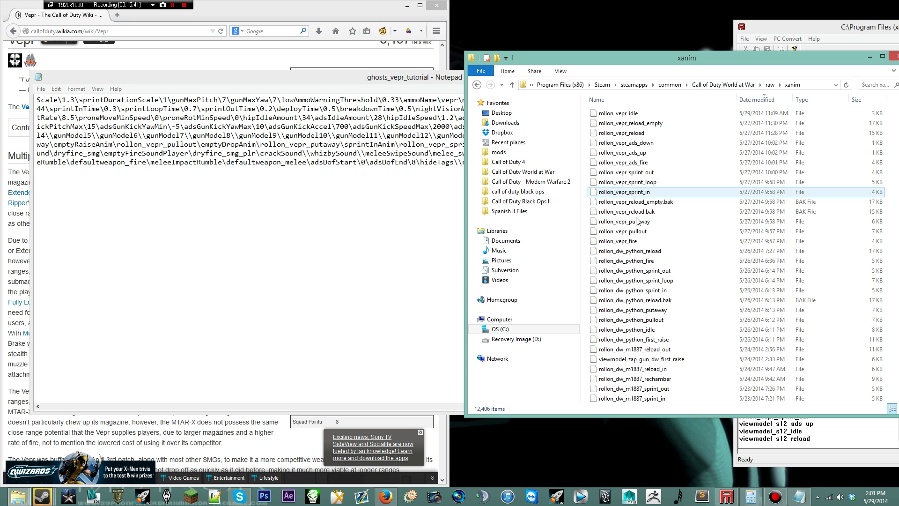
click(622, 132)
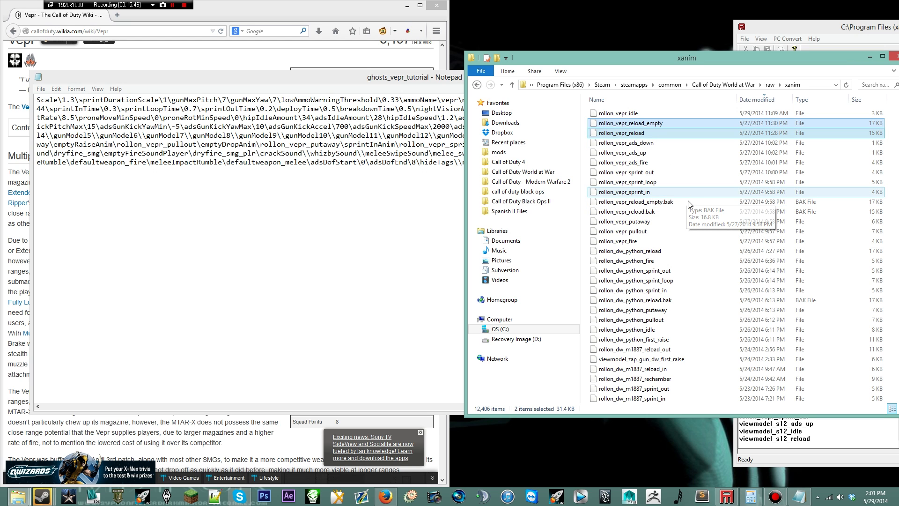
- Open a second File Explorer window beside the xanim folder and go to Modding Stuff > Tom_BMX's Tools > Tom_xAnim_Exporter
right_click(17, 495)
click(32, 337)
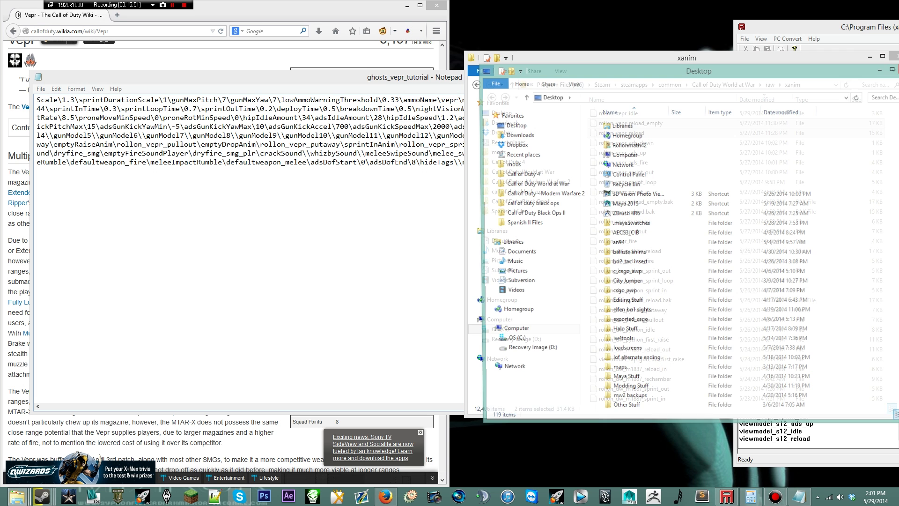
drag(613, 69, 156, 49)
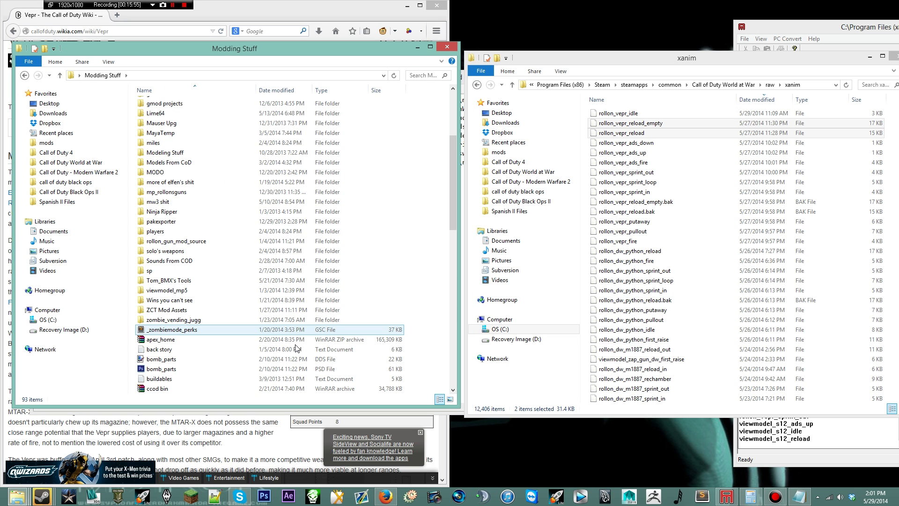
double_click(297, 280)
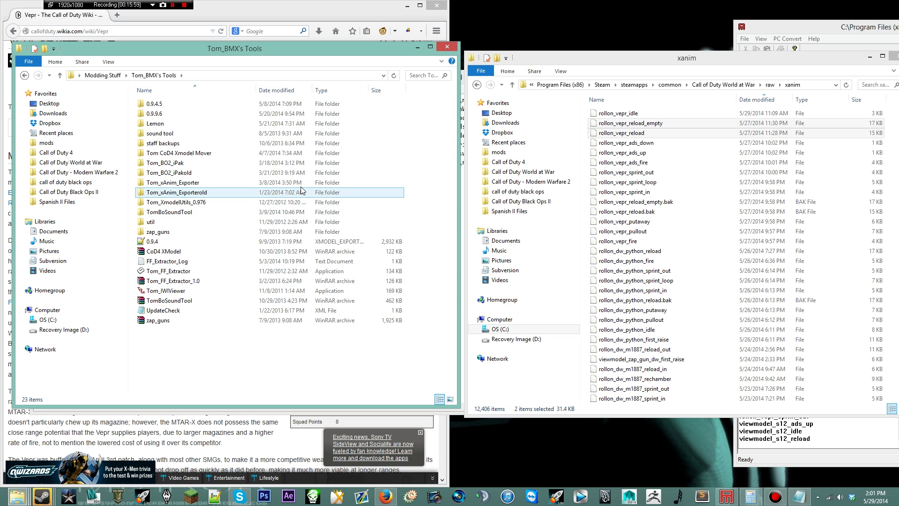
click(288, 183)
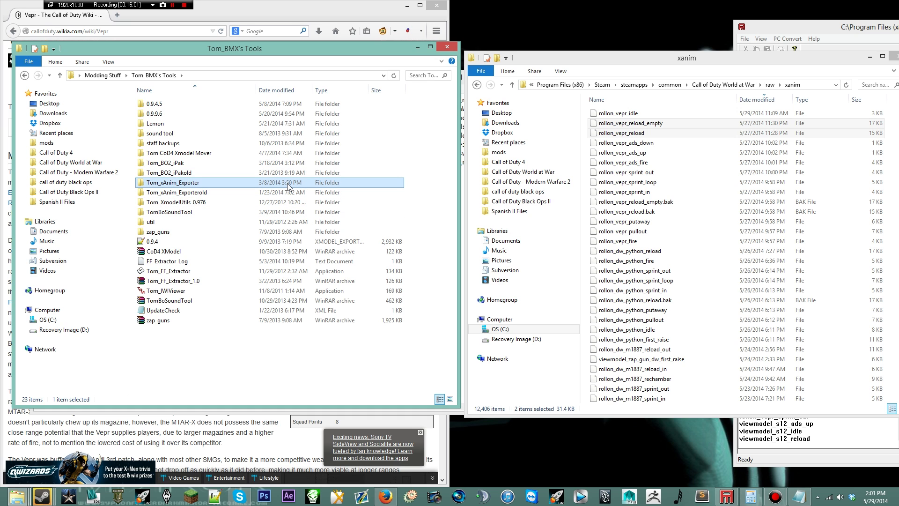
double_click(287, 186)
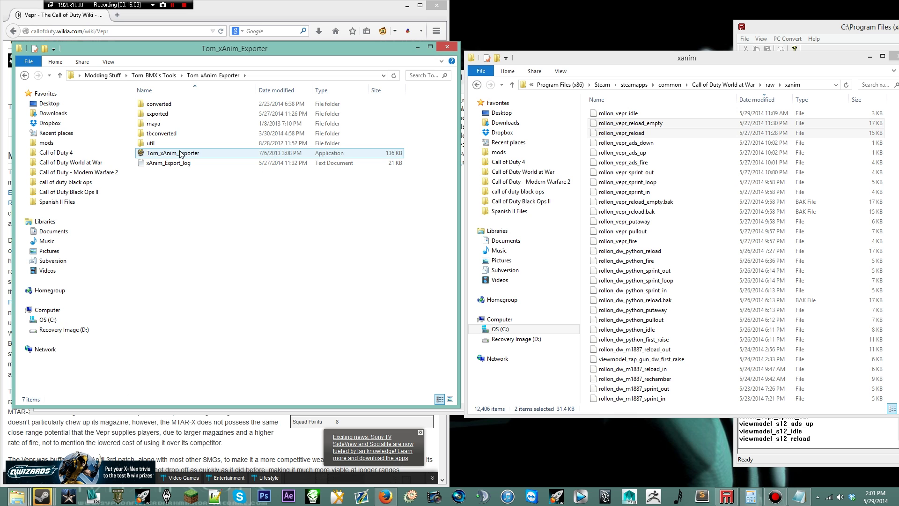
- Launch Tom_xAnim_Exporter and load rollon_vepr_reload_empty and rollon_vepr_reload into it from the xanim folder
double_click(181, 155)
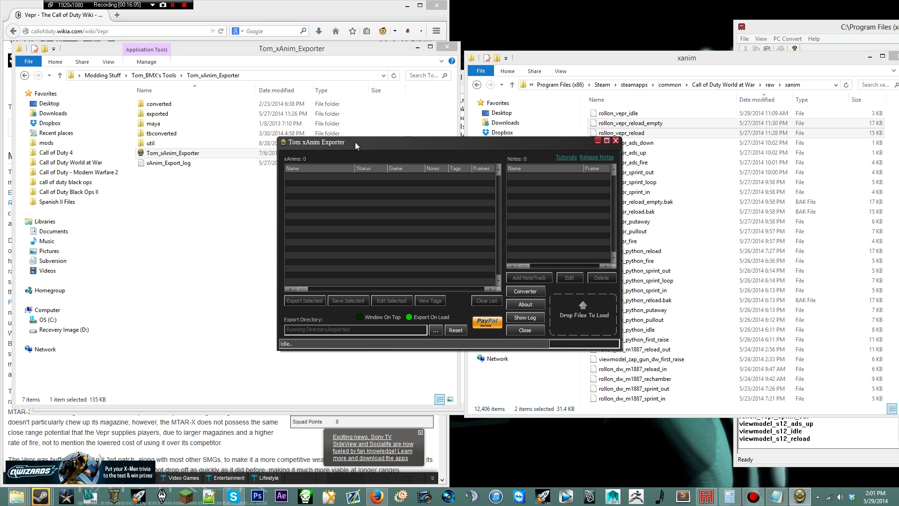
drag(355, 142, 109, 51)
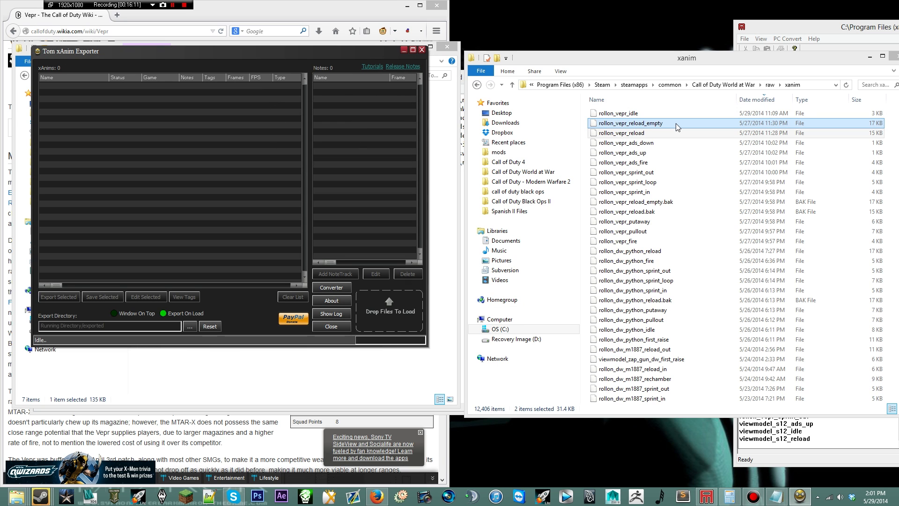
drag(675, 123, 666, 237)
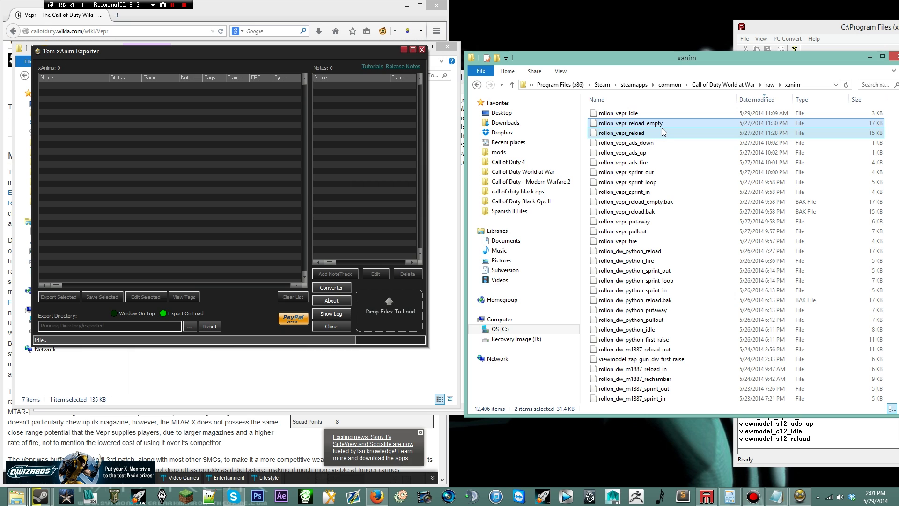
drag(662, 128, 398, 142)
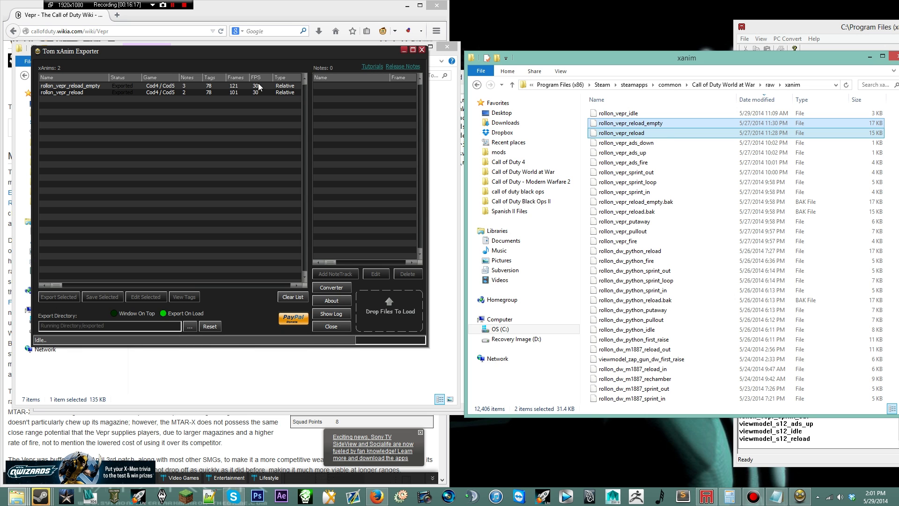
- Check the notetracks of both reload animations and delete reload_vepr_clip_out and reload_vepr_clip_in from rollon_vepr_reload
click(205, 86)
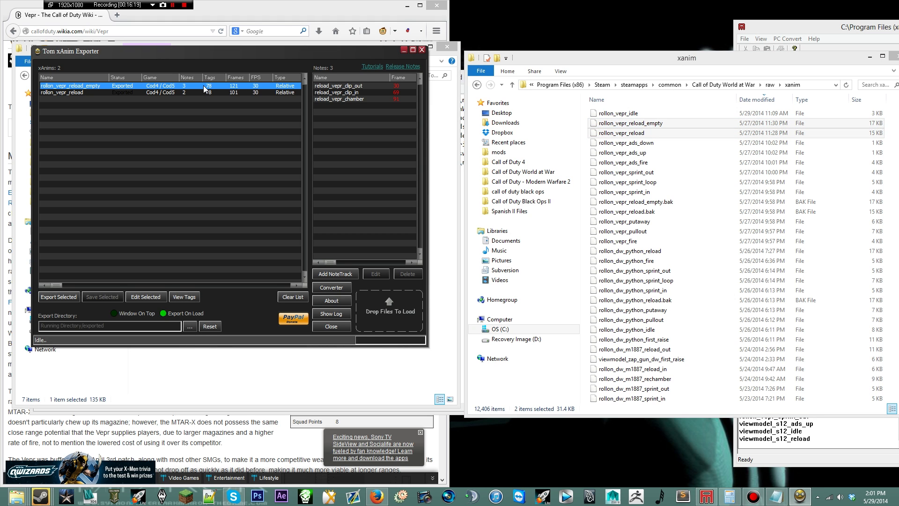
click(204, 93)
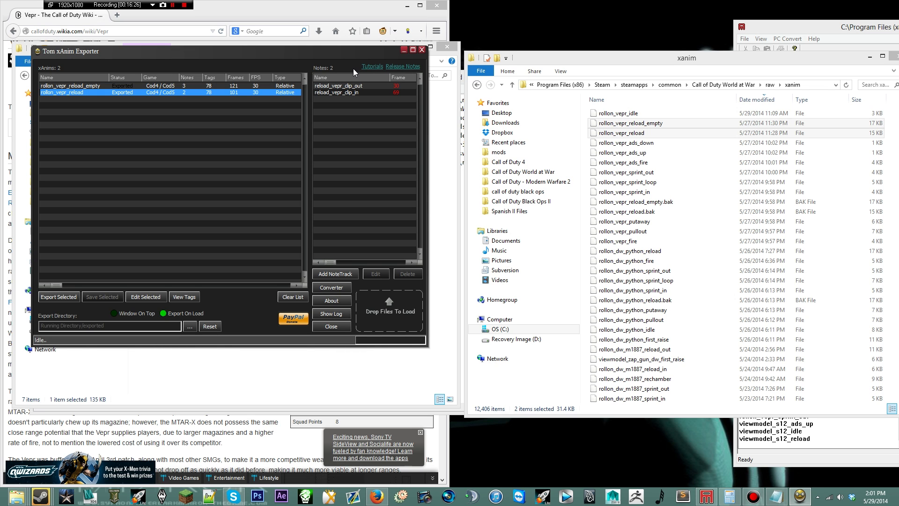
click(360, 86)
key(Delete)
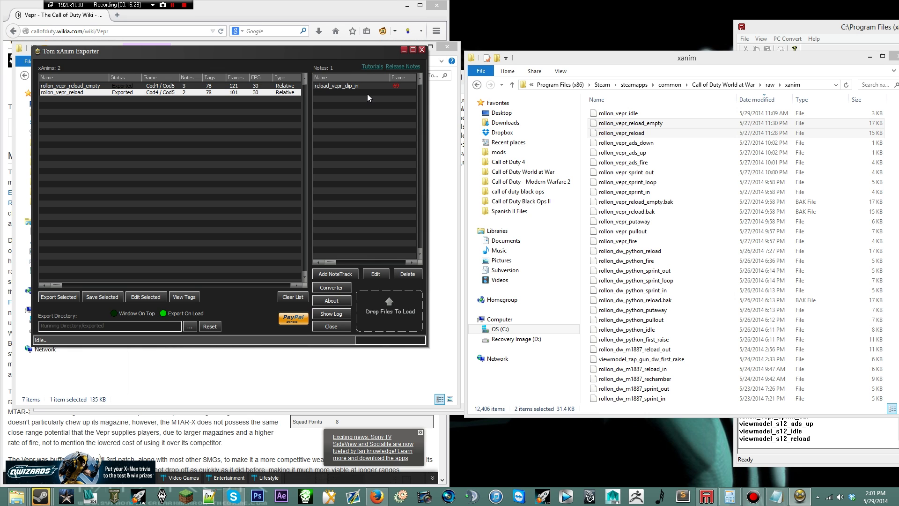
key(Delete)
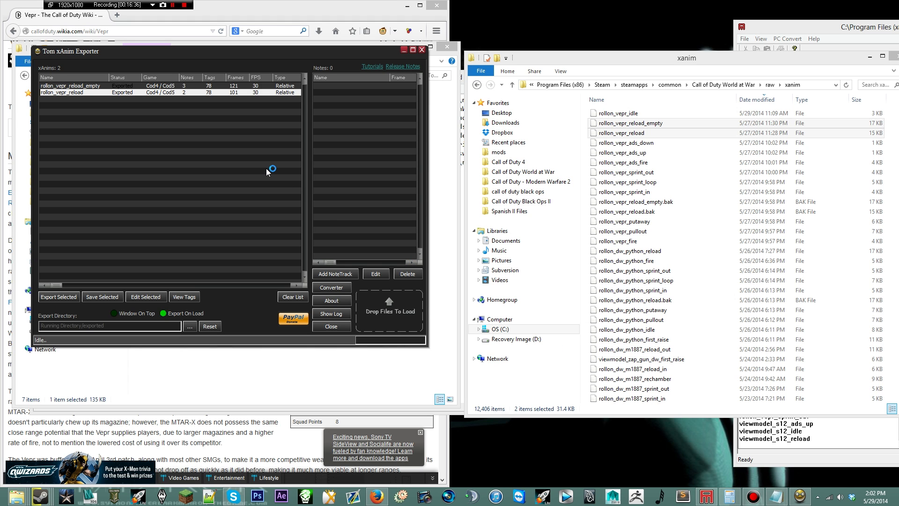
click(257, 93)
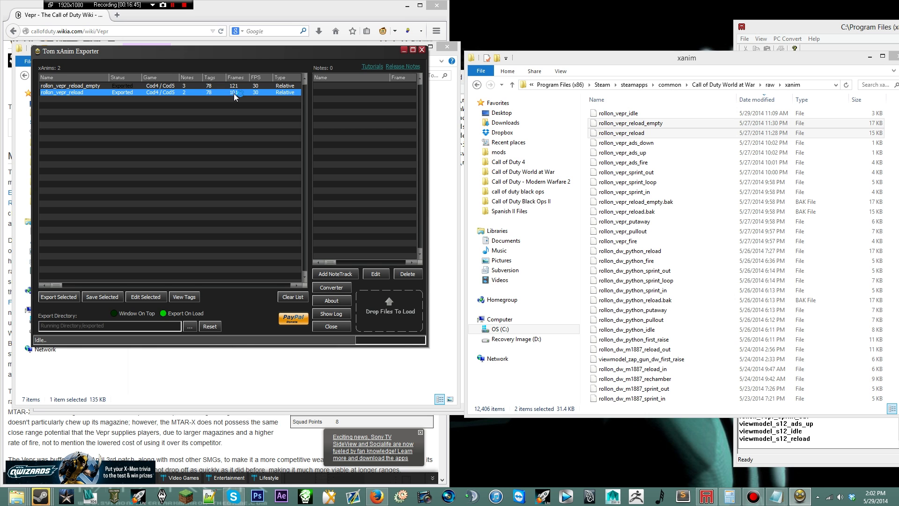
click(271, 105)
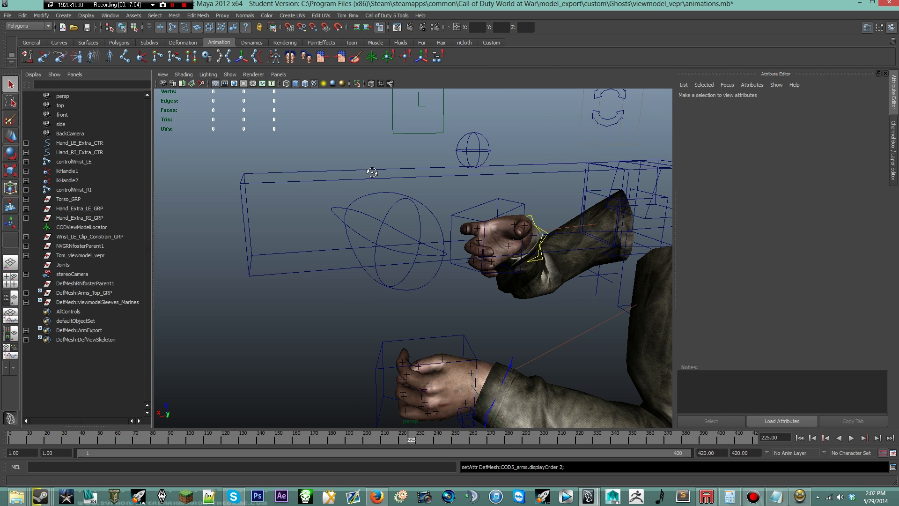
- Switch to Maya, orbit around the viewmodel arms and scrub the timeline to examine the reload motion
alt+drag(370, 172, 437, 169)
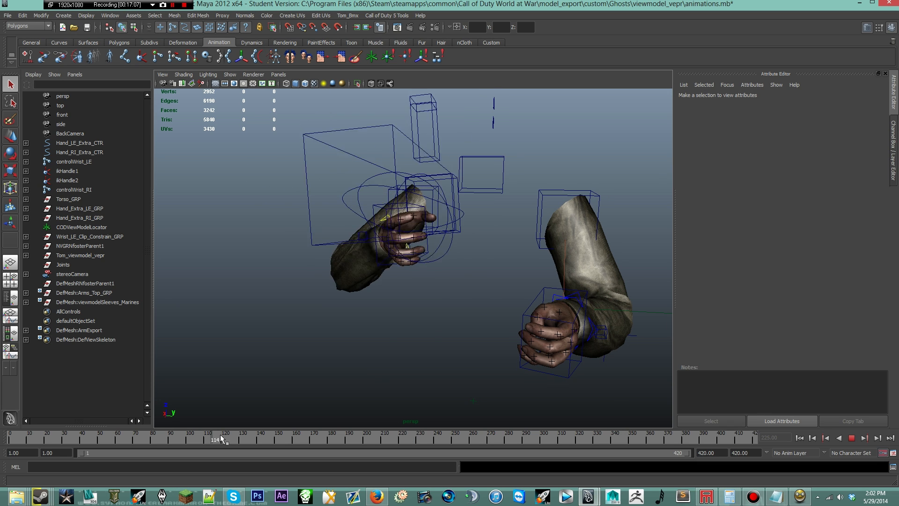
drag(219, 436, 227, 435)
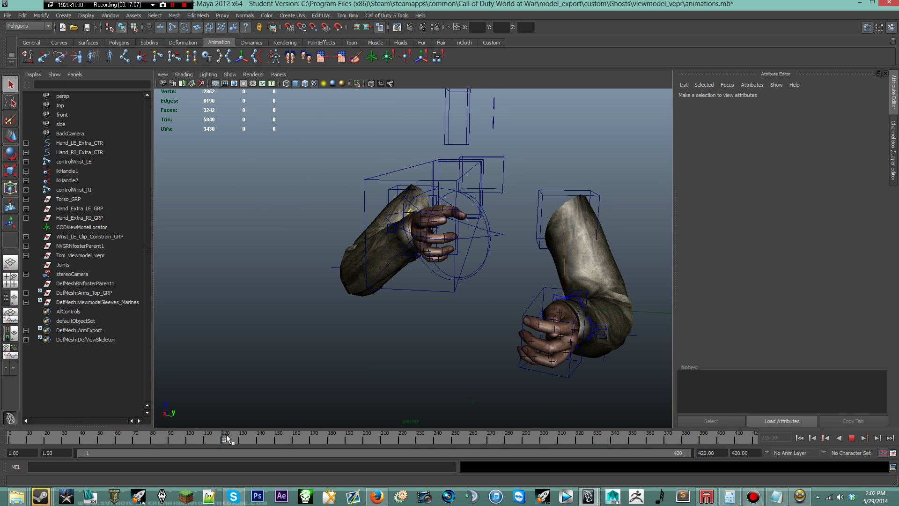
drag(227, 438, 461, 443)
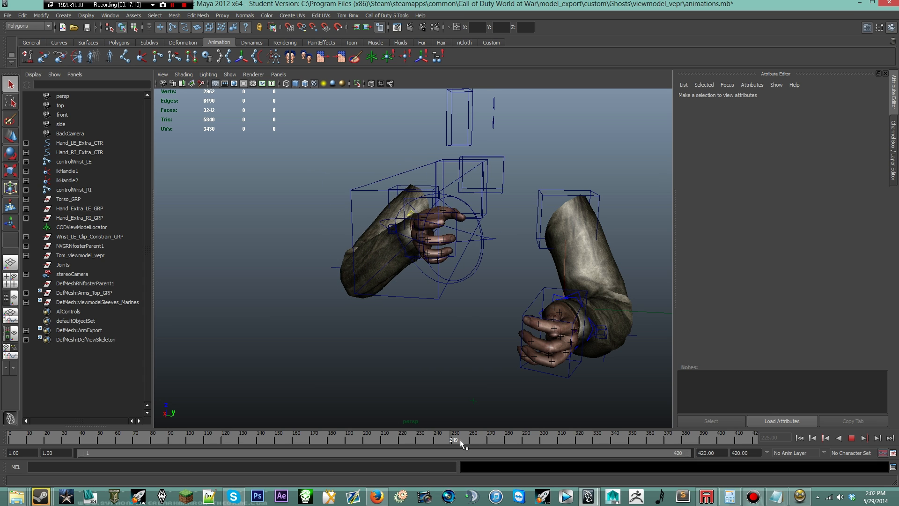
drag(461, 442, 473, 445)
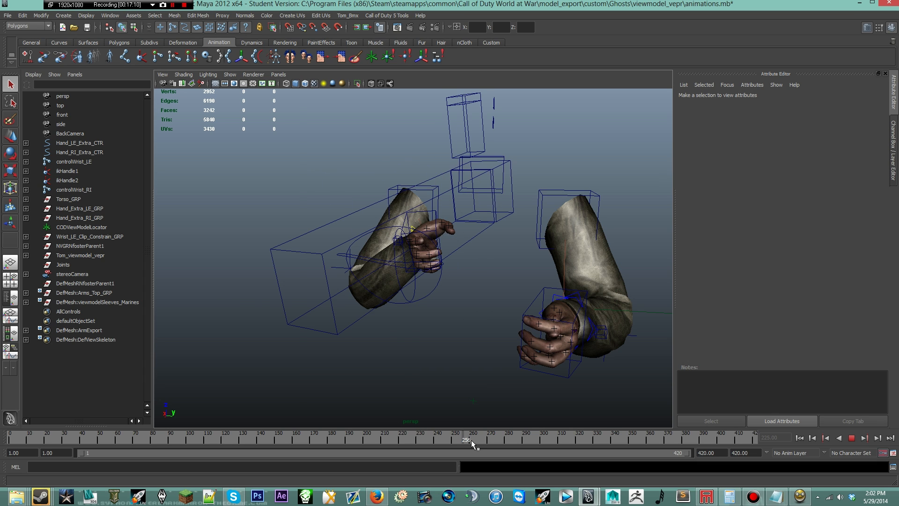
- Display the DefMesh:DefJoints layer and scrub the animation from the start of the timeline to frame 246
click(230, 74)
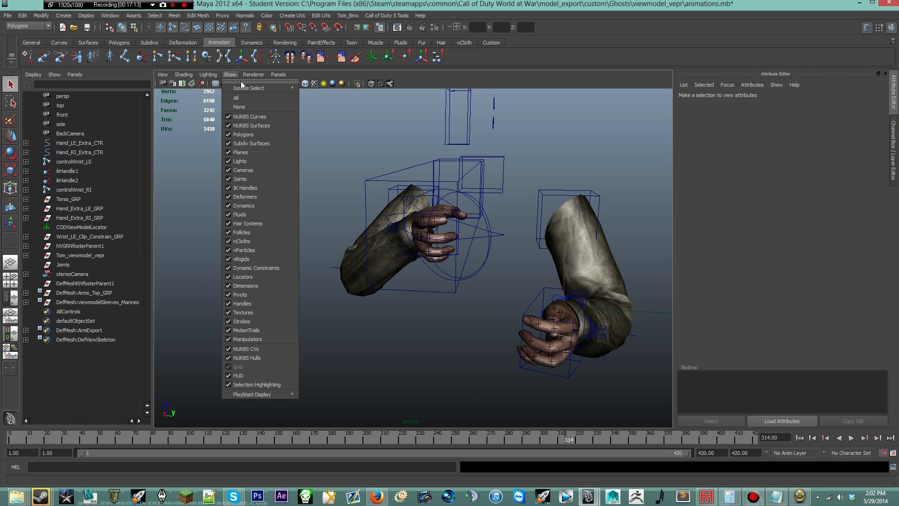
click(472, 290)
alt+drag(472, 290, 446, 284)
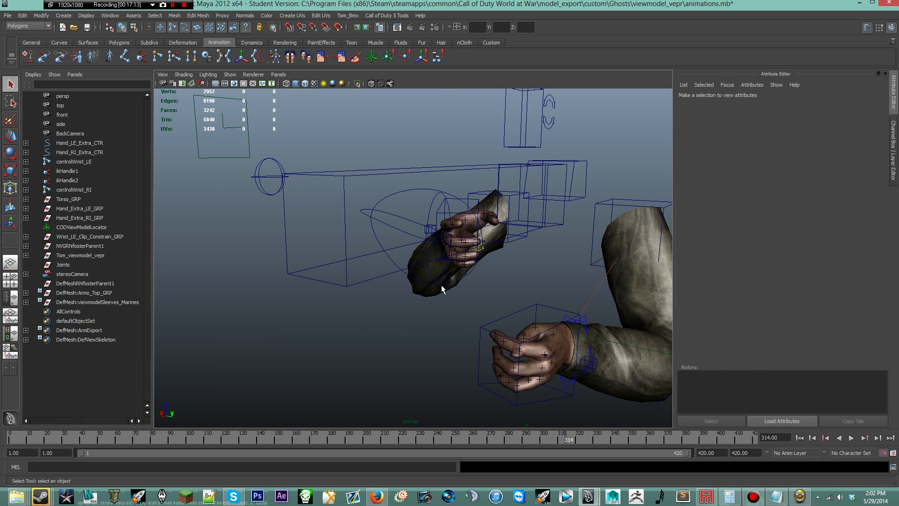
key(ctrl+a)
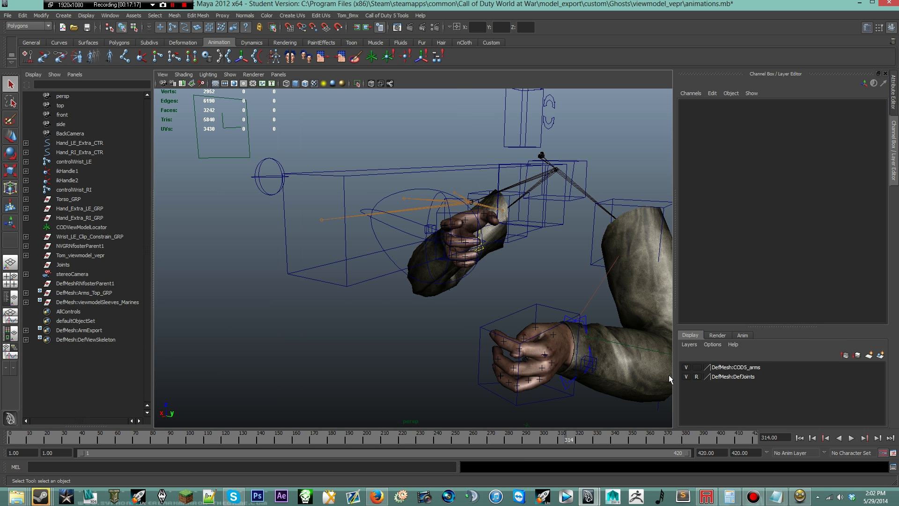
alt+drag(669, 380, 553, 342)
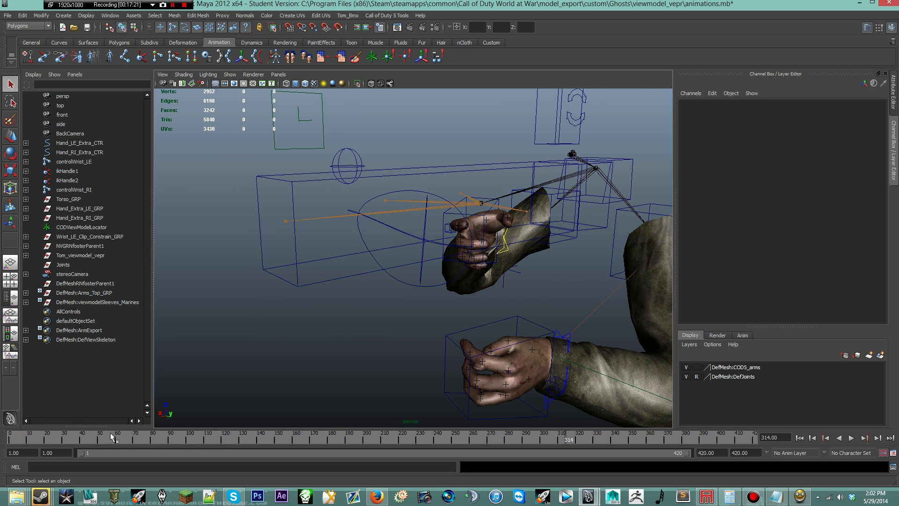
click(15, 440)
drag(16, 440, 447, 457)
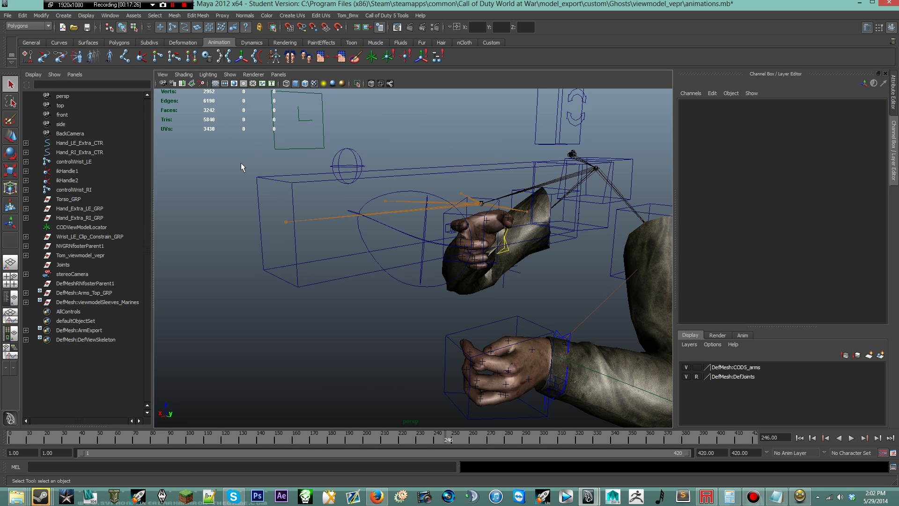
- Bring up Maya's Open dialog and browse to World at War's model_export folder
click(7, 15)
key(ctrl+o)
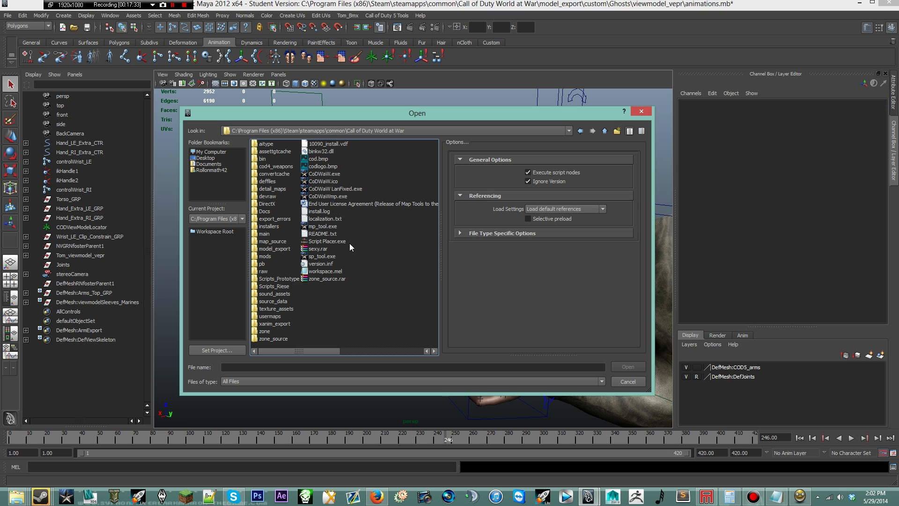
double_click(275, 249)
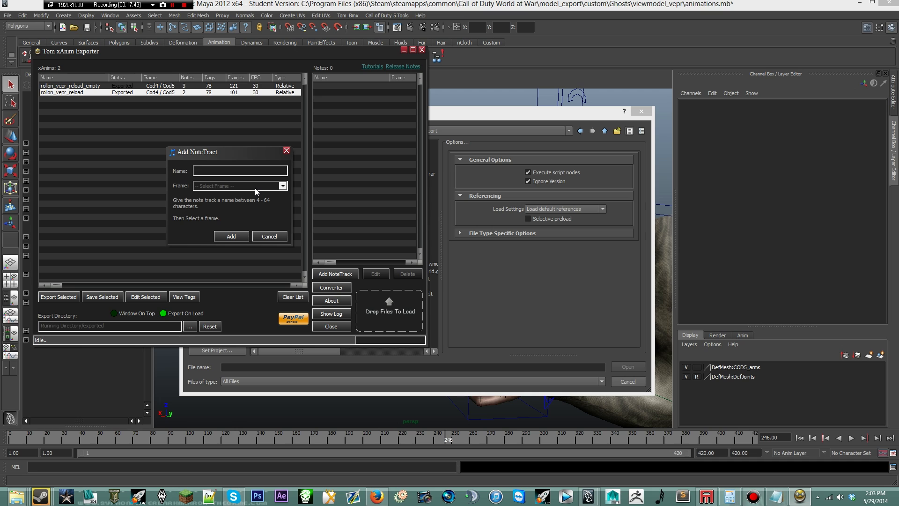
- Switch to Tom xAnim Exporter and add the notetrack reload_vepr_clip_out at frame 29 of rollon_vepr_reload
text(reload_vepr)
text(_clip_out)
click(283, 185)
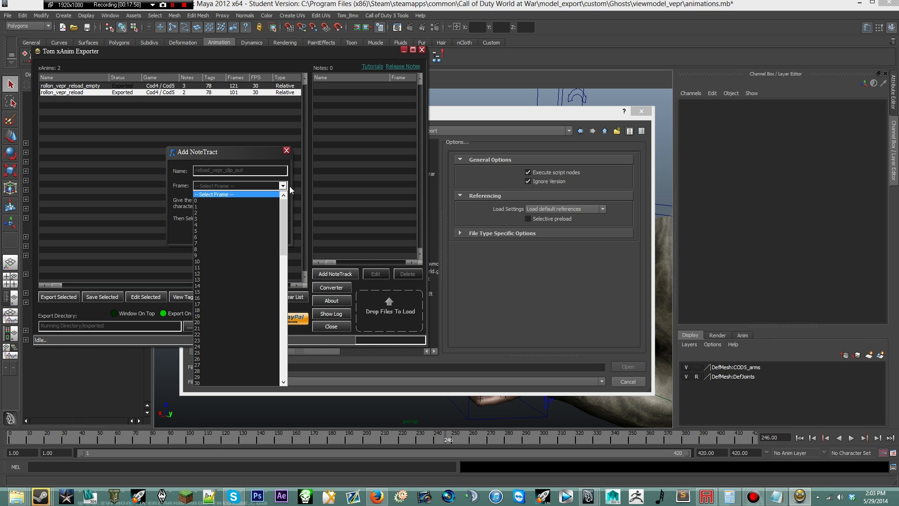
scroll(230, 346, down, 2)
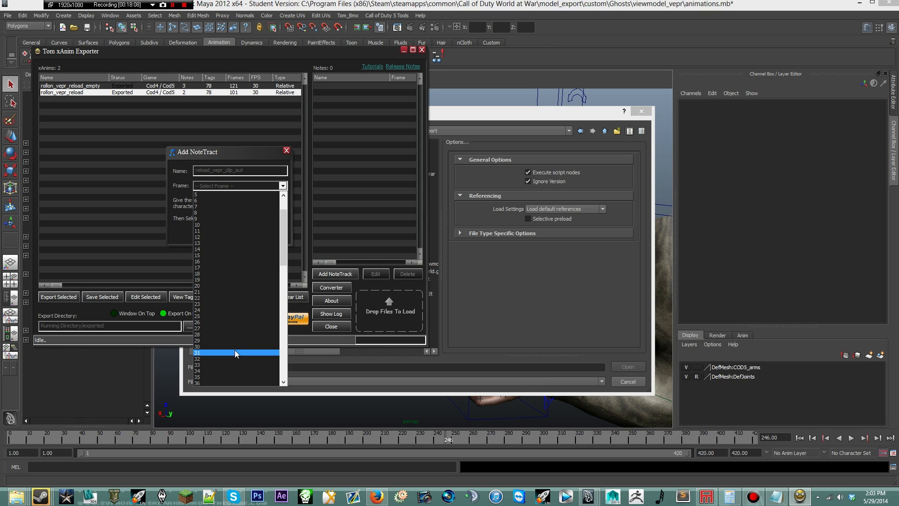
click(235, 349)
click(220, 184)
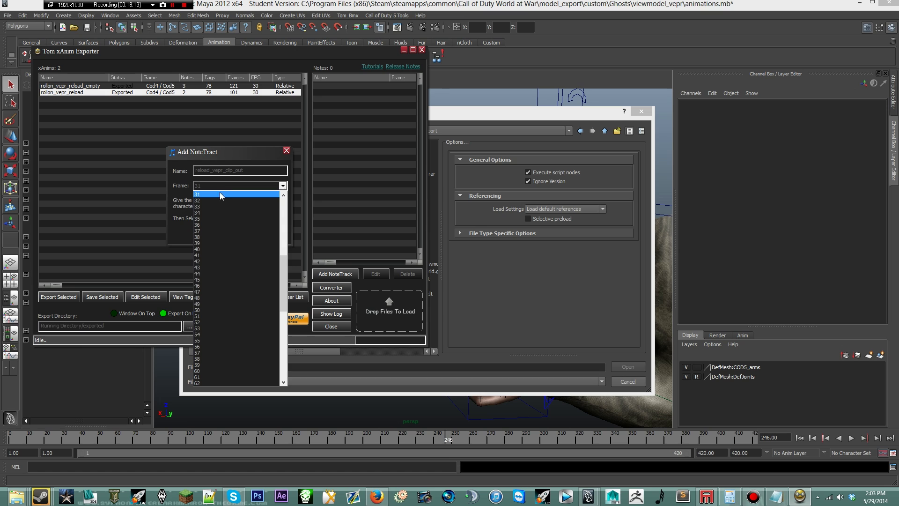
scroll(220, 184, up, 2)
click(221, 219)
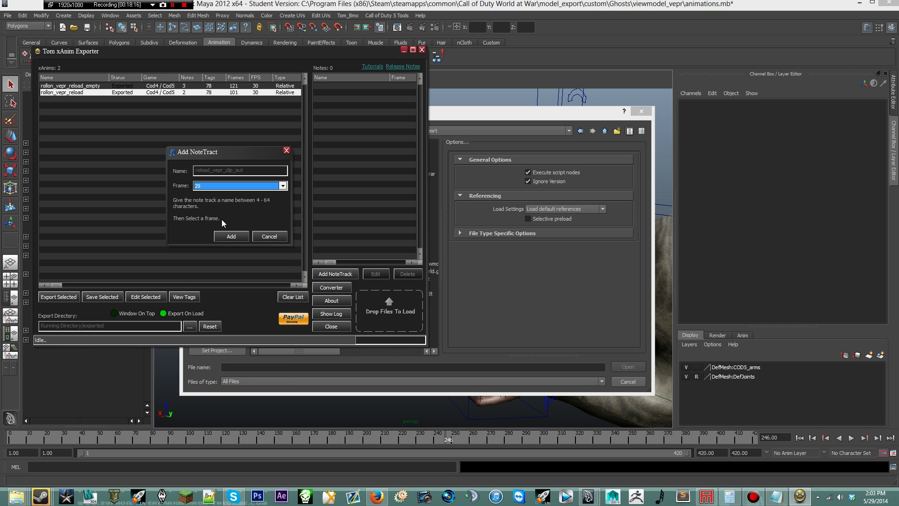
click(231, 236)
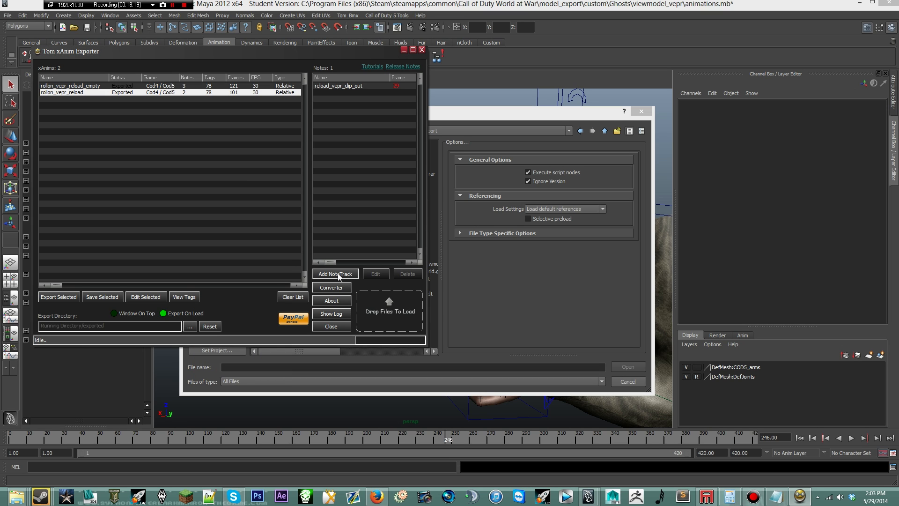
- Add a second notetrack named reload_vepr_clip_in at frame 66 of rollon_vepr_reload
click(335, 273)
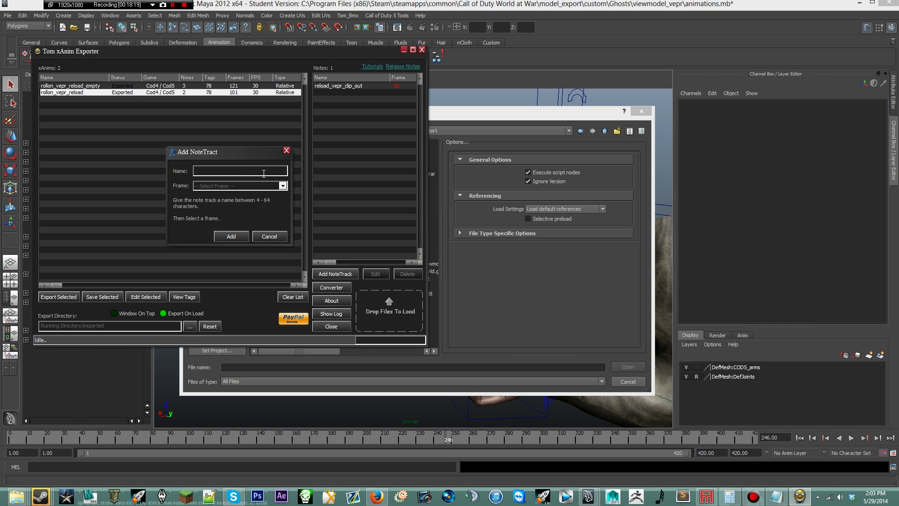
click(262, 185)
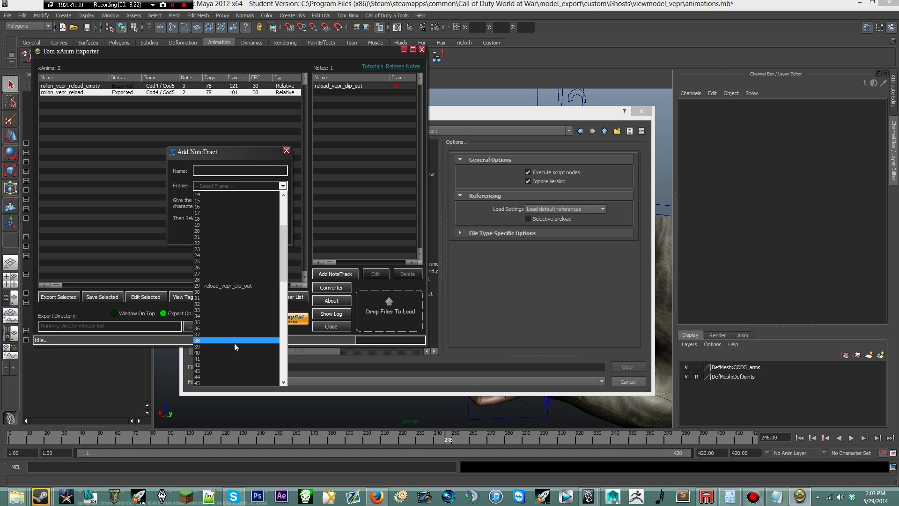
scroll(223, 366, down, 8)
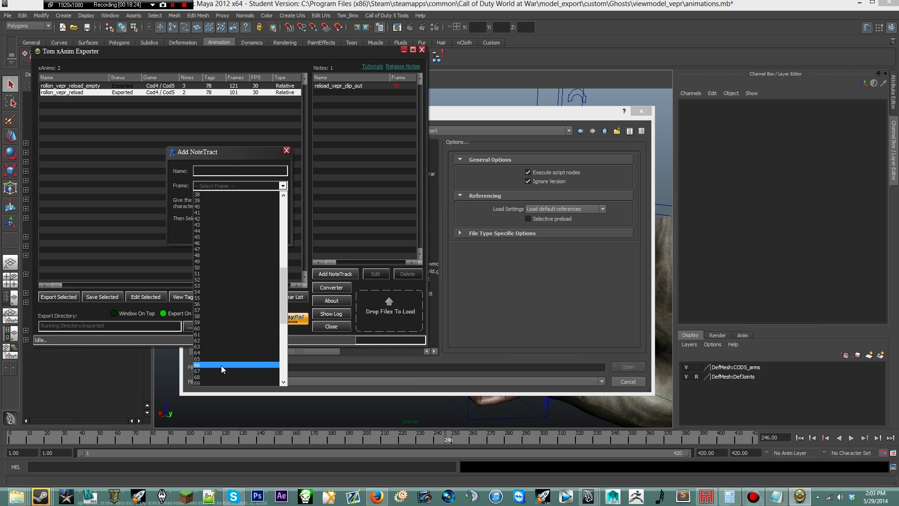
click(221, 365)
text(reload_vepr_clip)
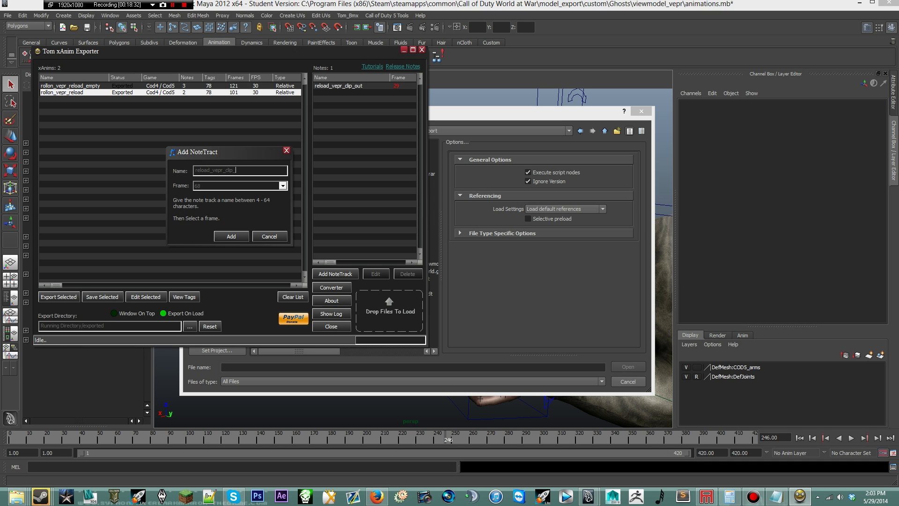
text(_in)
key(Return)
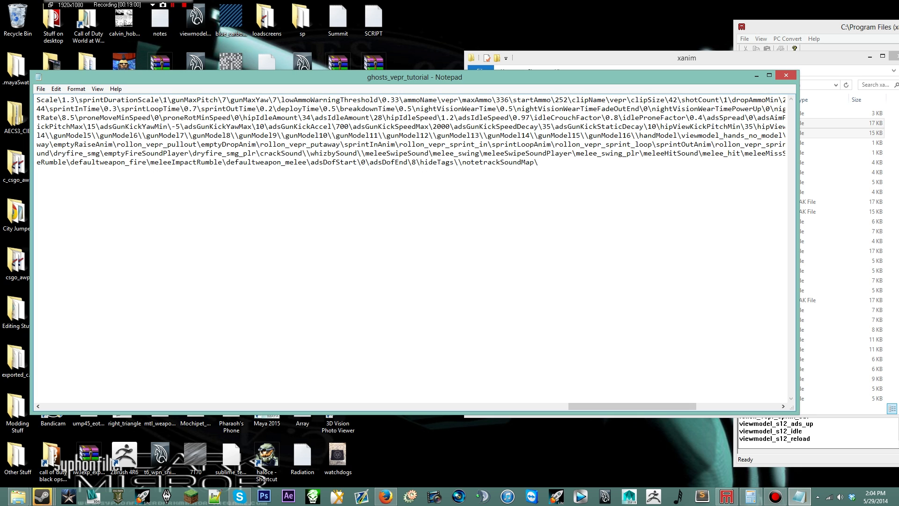
- In the ghosts_vepr_tutorial weapon file in Notepad, map reload_vepr_clip_out to vepr_clip_out under notetrackSoundMap, above the knife and bowie entries
text(reload_vepr_clip_out)
text(vepr_c)
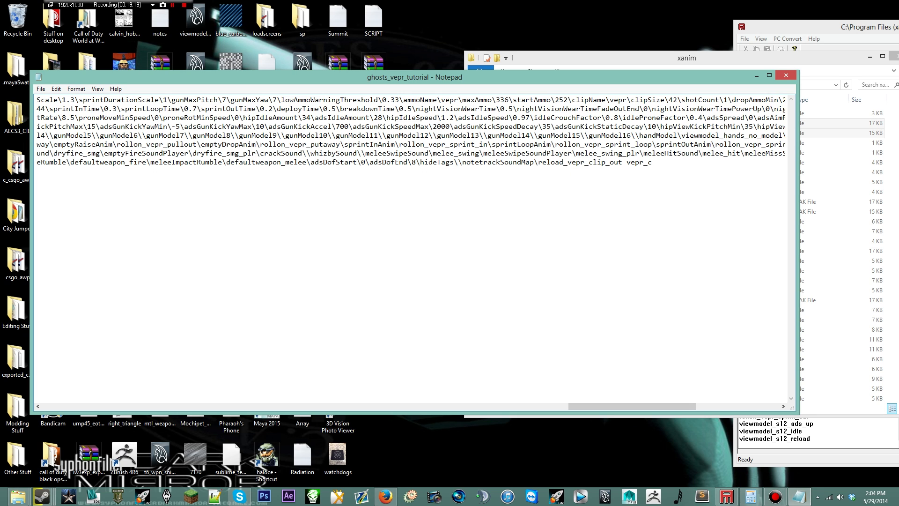
text(lip_out)
key(ctrl+z)
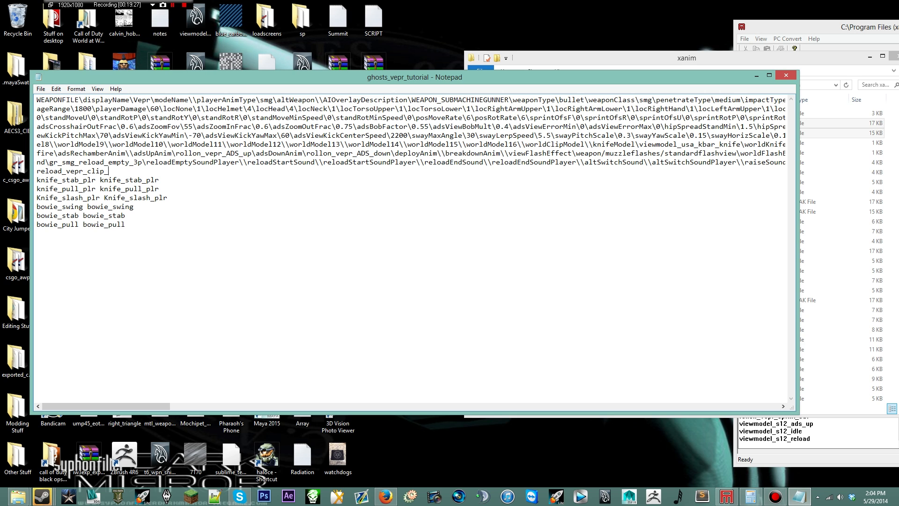
- Map reload_vepr_clip_in to vepr_clip_in and reload_vepr_chamber to vepr_chamber on separate lines of notetrackSoundMap
text(in vepr_clip_in)
key(Return)
text(reload_vepr_)
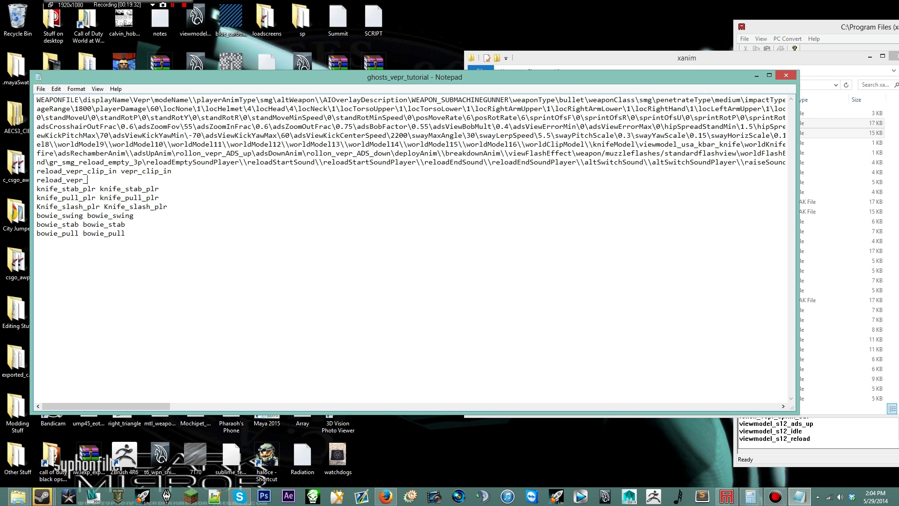
text(chamber vepr_chamber)
- Open the syphon_refinery file from World at War's raw\soundaliases folder
drag(607, 60, 298, 64)
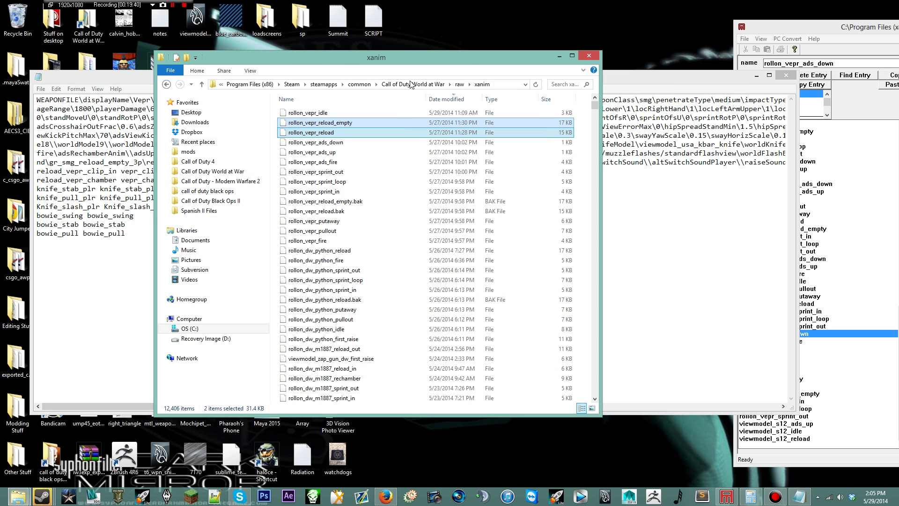
click(459, 84)
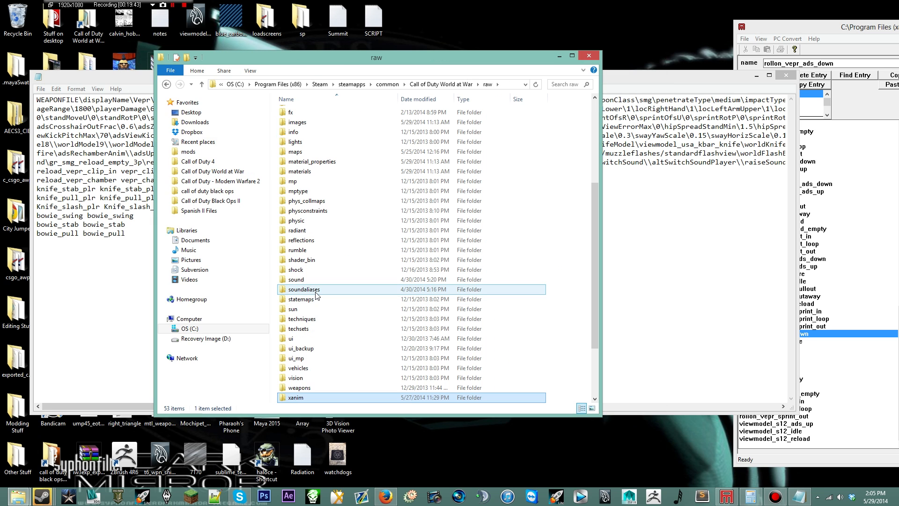
double_click(316, 292)
drag(594, 165, 592, 258)
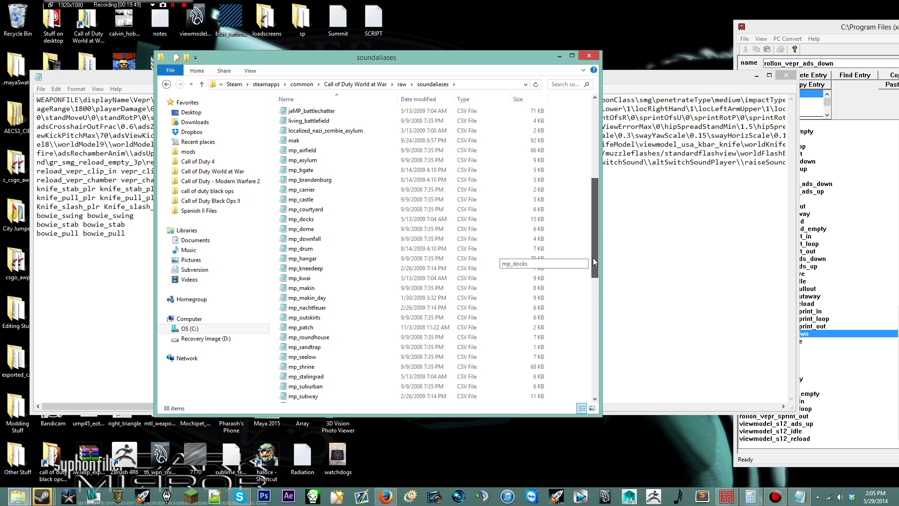
drag(593, 258, 593, 374)
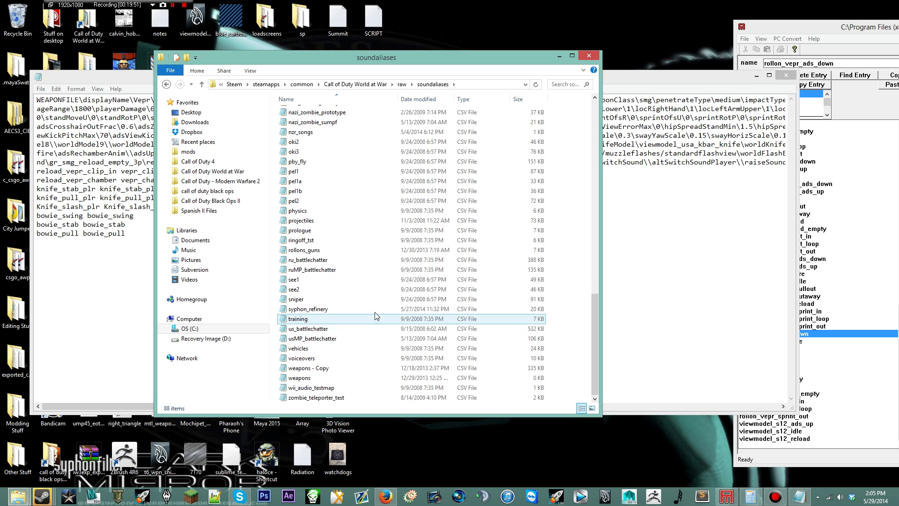
double_click(370, 309)
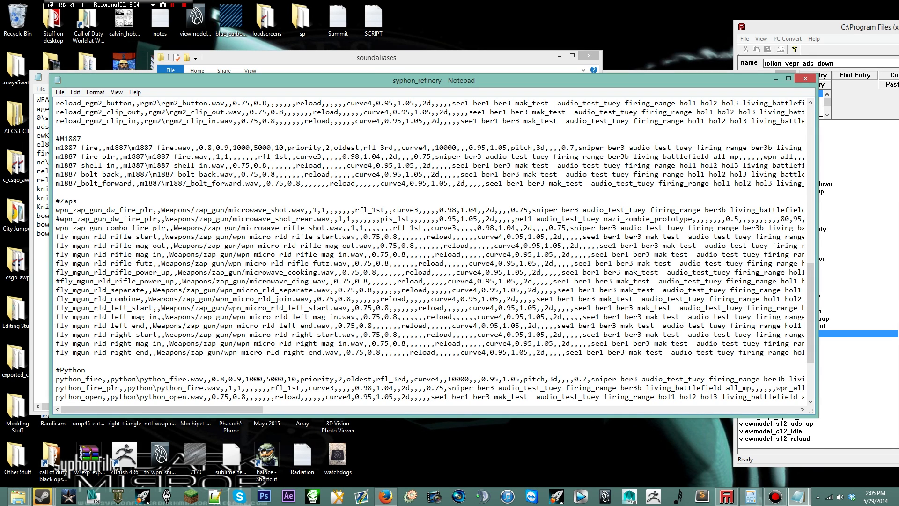
- Insert blank lines after the vepr_chamber entry at the end of the Vepr section in syphon_refinery
scroll(428, 249, down, 4)
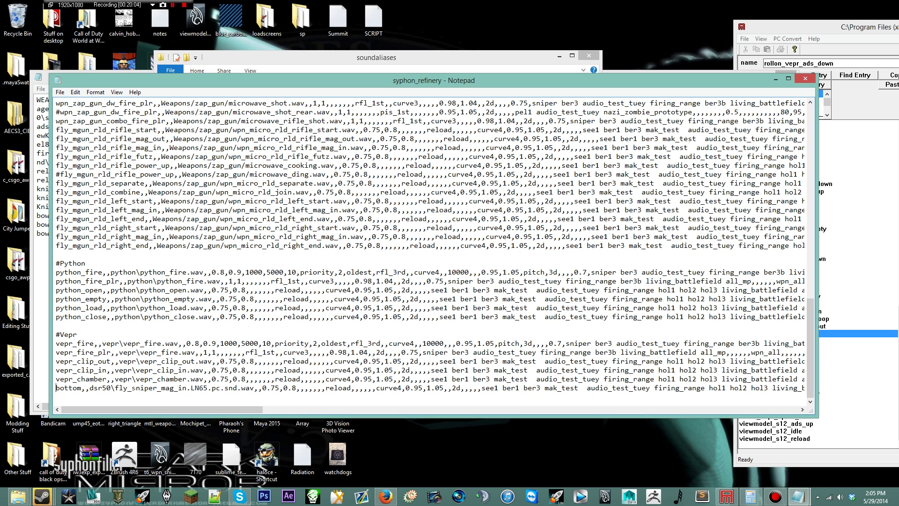
key(Return)
key(Return)
key(Up)
text(#Vepr)
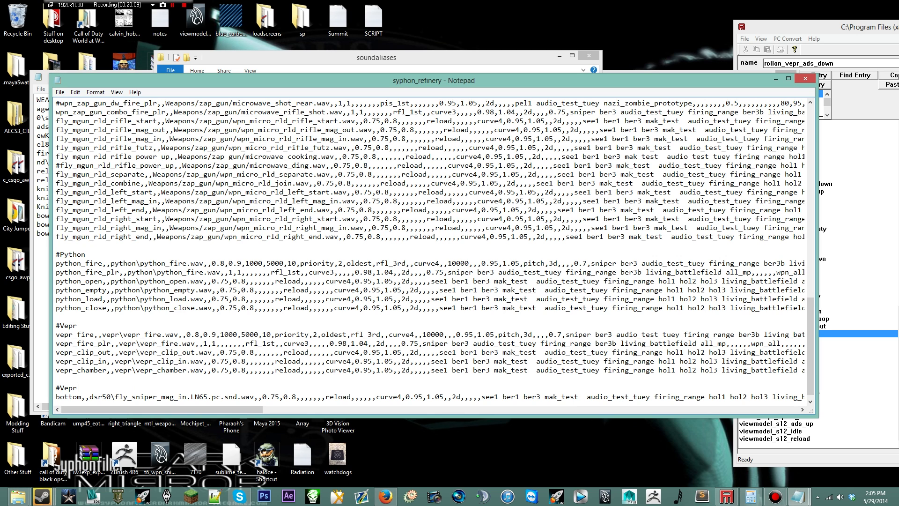
key(BackSpace)
key(BackSpace)
key(BackSpace)
key(BackSpace)
key(BackSpace)
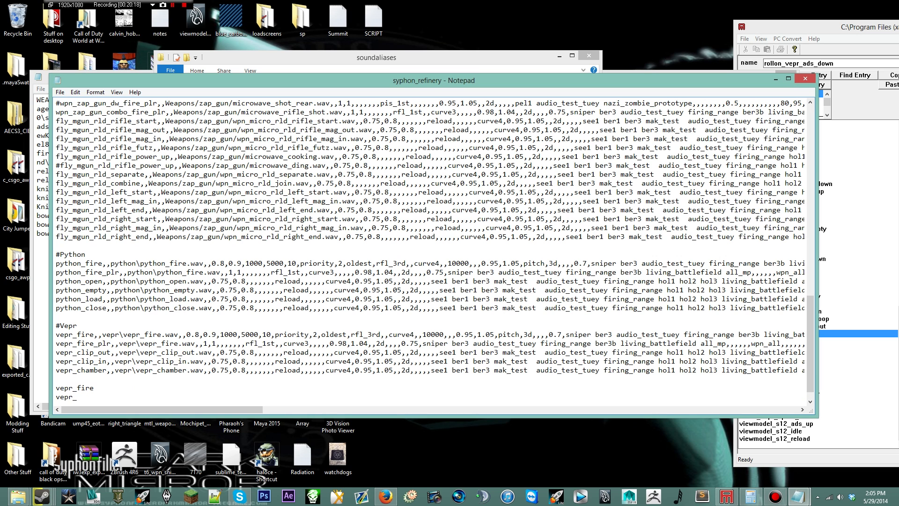
- Start a new alias list with vepr_fire and vepr_fire_plr, checking the notetrack names in ghosts_vepr_tutorial
text(fire_)
key(Return)
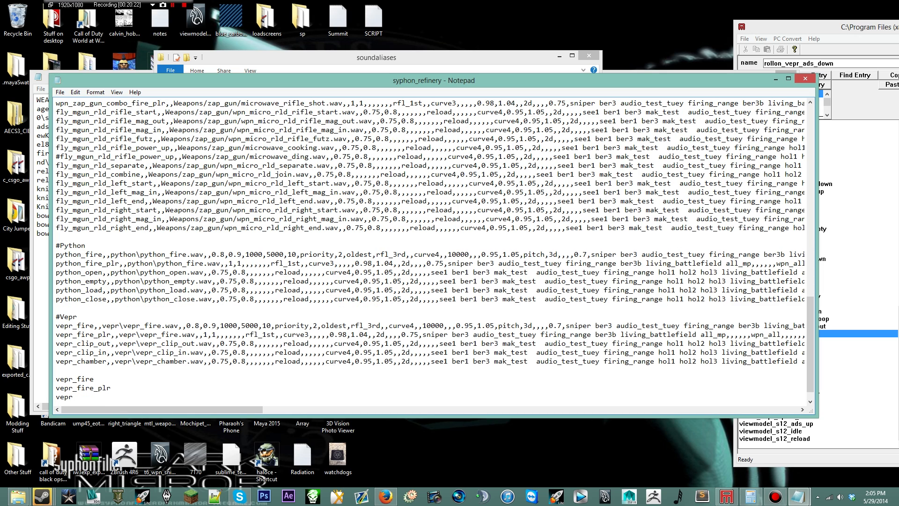
drag(166, 80, 248, 198)
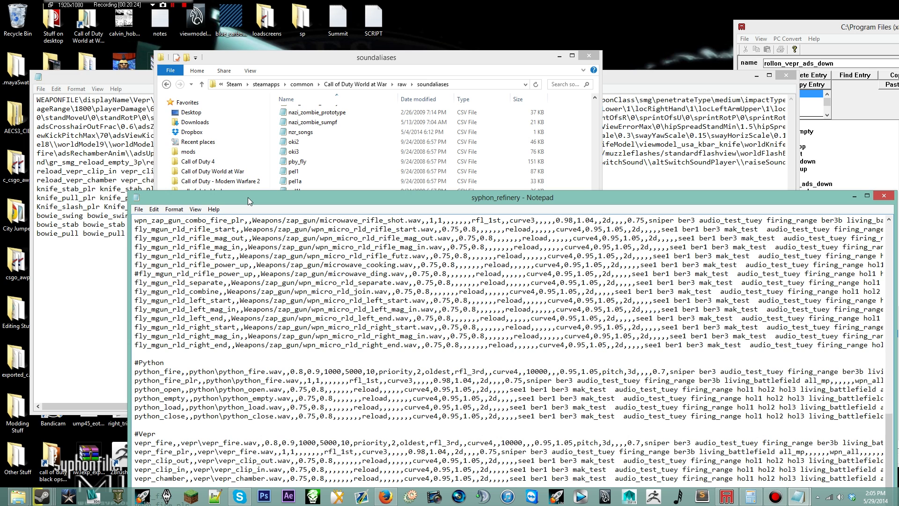
key(alt+Tab)
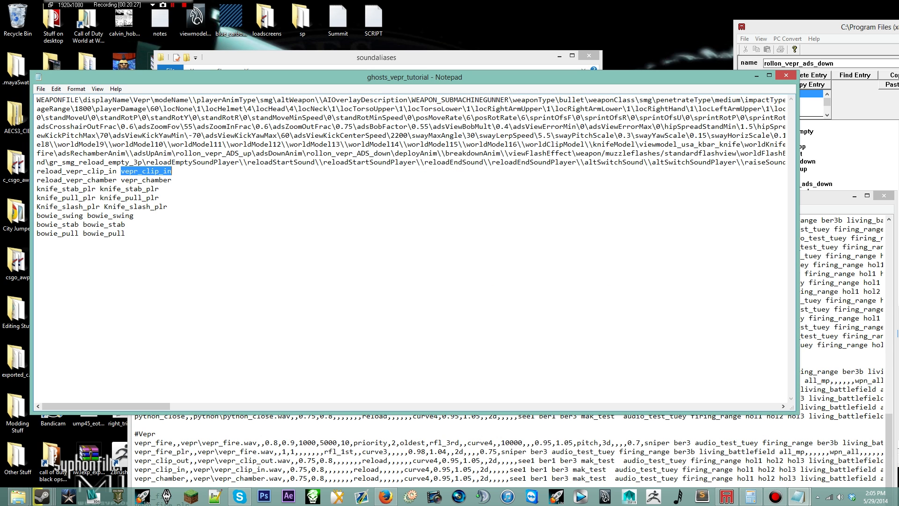
drag(40, 171, 112, 171)
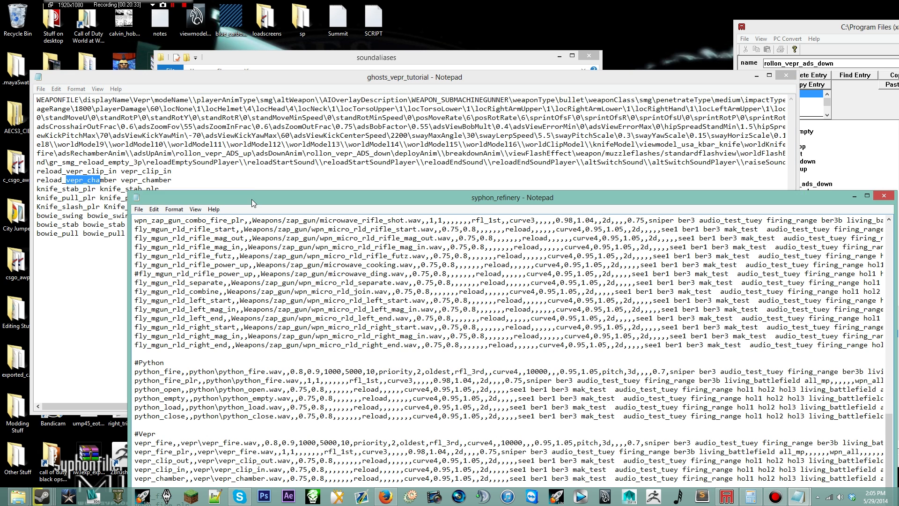
drag(253, 194, 256, 112)
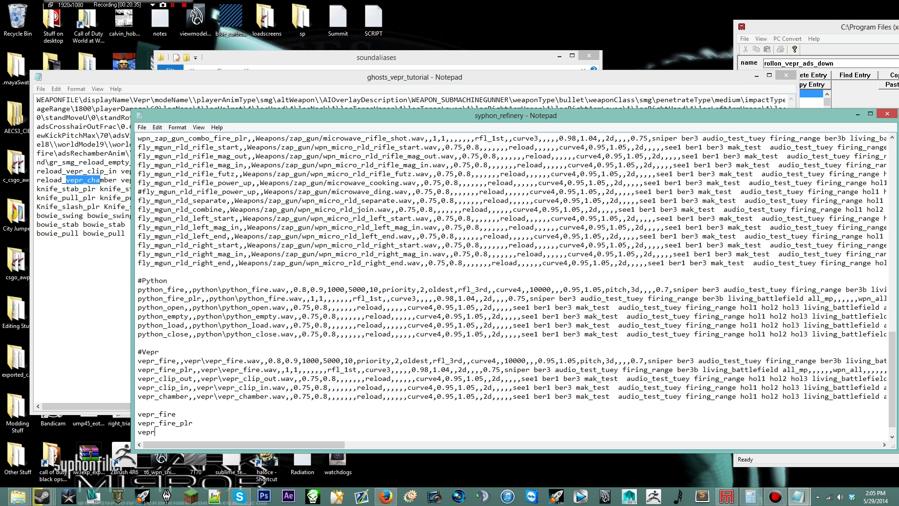
- Add the alias names vepr_clip_out, vepr_clip_in and vepr_chamber on separate lines of the new list
text(_clip_out)
key(Return)
text(vepr)
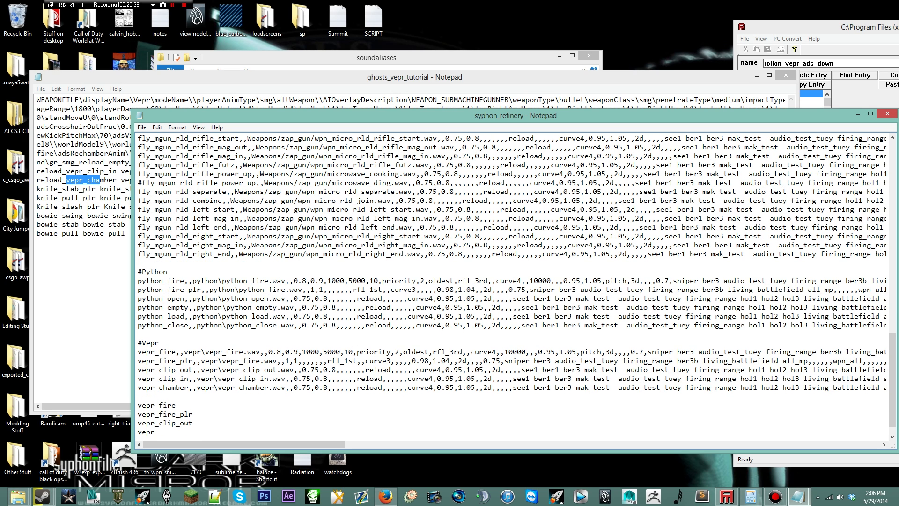
text(_clip_in)
key(Return)
text(ve)
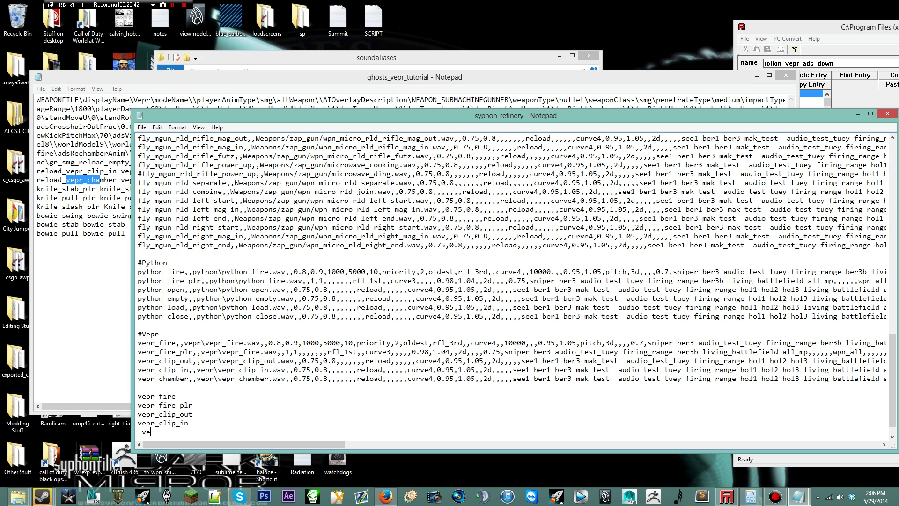
key(BackSpace)
key(BackSpace)
key(BackSpace)
text(vepr_chamber)
- Add two commas after the new alias names and point vepr_fire and vepr_fire_plr to vepr\vepr_fire.wav
text(ve)
text(p)
text(r\vepr_)
text(fire.wav)
text(vepr\vepr_f)
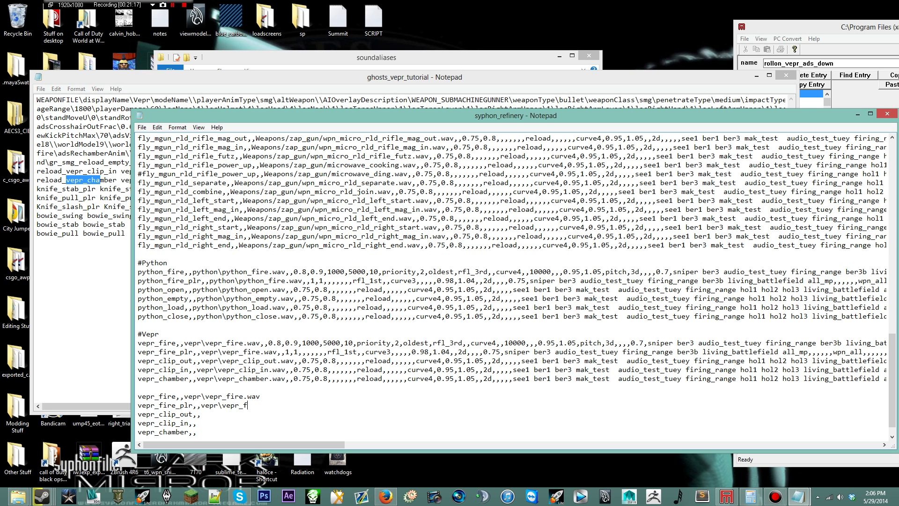
text(ire.wav)
- Point the new vepr_clip_out alias to vepr\vepr_clip_out.wav and vepr_clip_in to vepr\vepr_clip_in.wav
key(Down)
text(vepr\)
text(vepr_clip_out.wav)
key(Down)
text(vepr_)
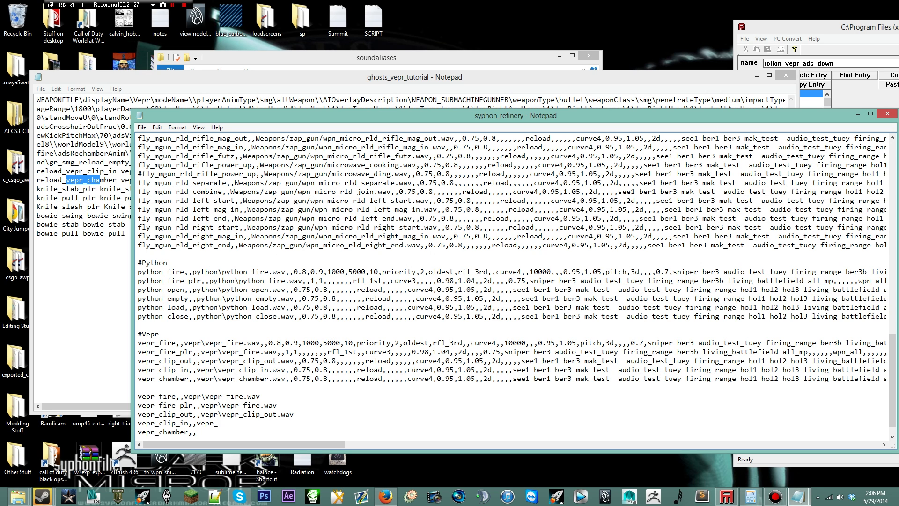
key(BackSpace)
text(\vepr_clip_in)
text(.wav)
- Enter vepr\vepr_clip_in.wav as the sound path of the new vepr_chamber alias
key(Down)
text(vepr_chamber,,)
text(vepr\vepr)
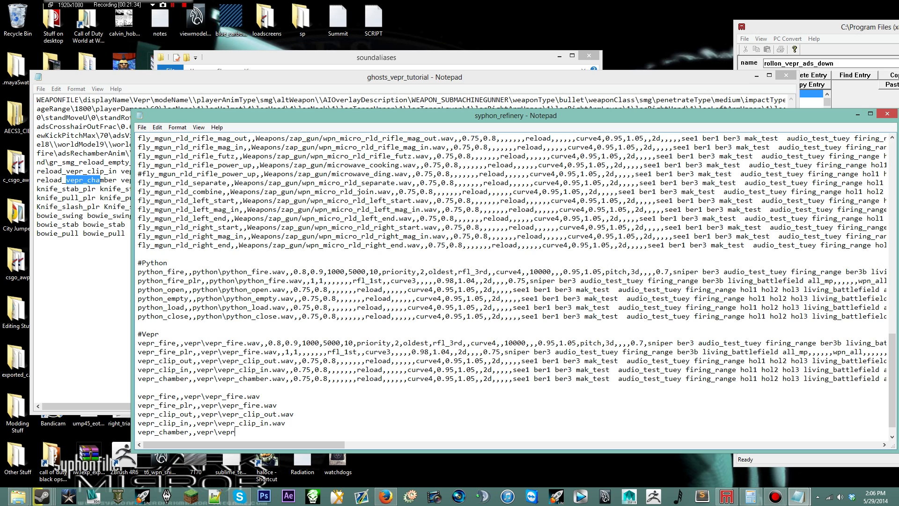
text(_clip_in.wav)
- Copy the parameters after the .wav path in the existing vepr_fire entry to the end of the new vepr_fire line
click(261, 342)
drag(159, 396, 210, 396)
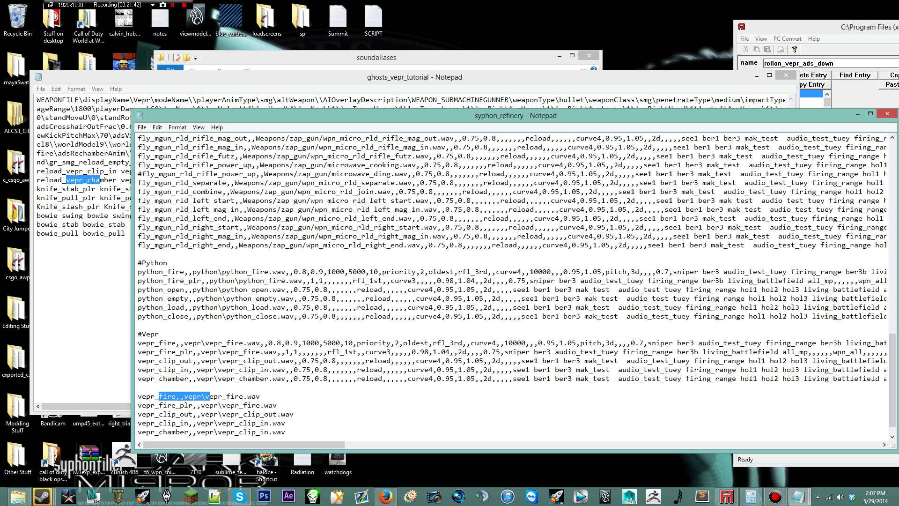
drag(261, 343, 895, 347)
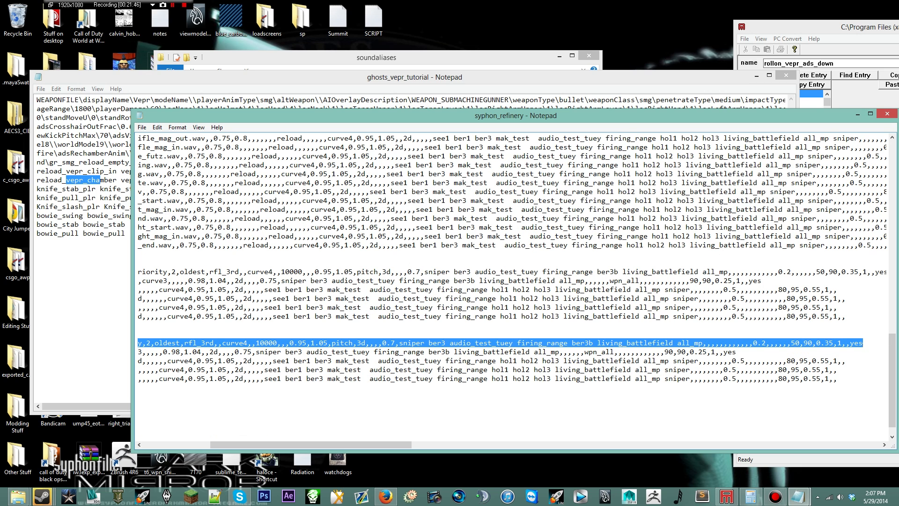
click(281, 405)
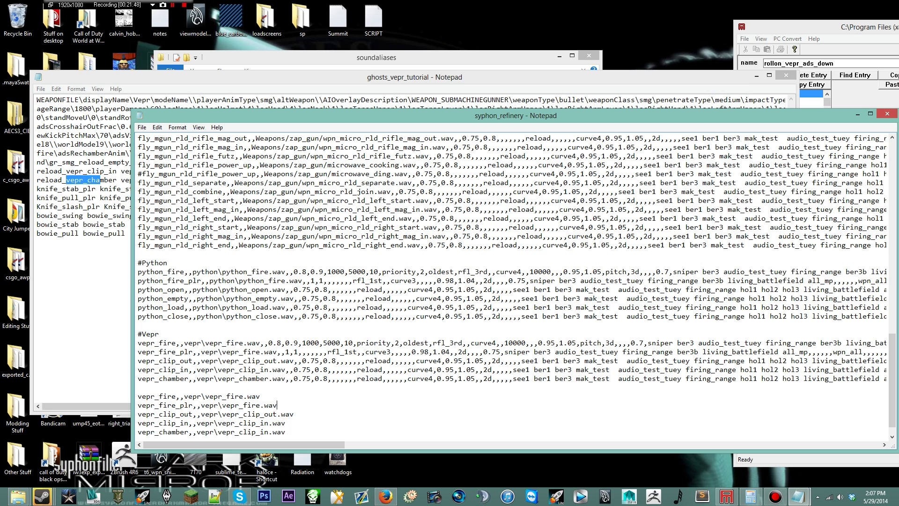
click(261, 396)
key(ctrl+v)
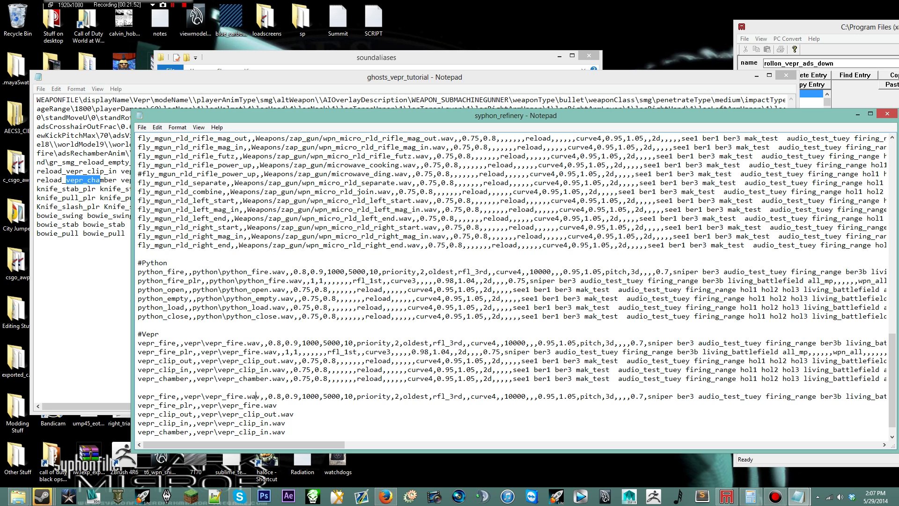
- Copy the parameters after the .wav path in the existing vepr_fire_plr entry onto the new vepr_fire_plr line
drag(276, 352, 282, 352)
key(shift+End)
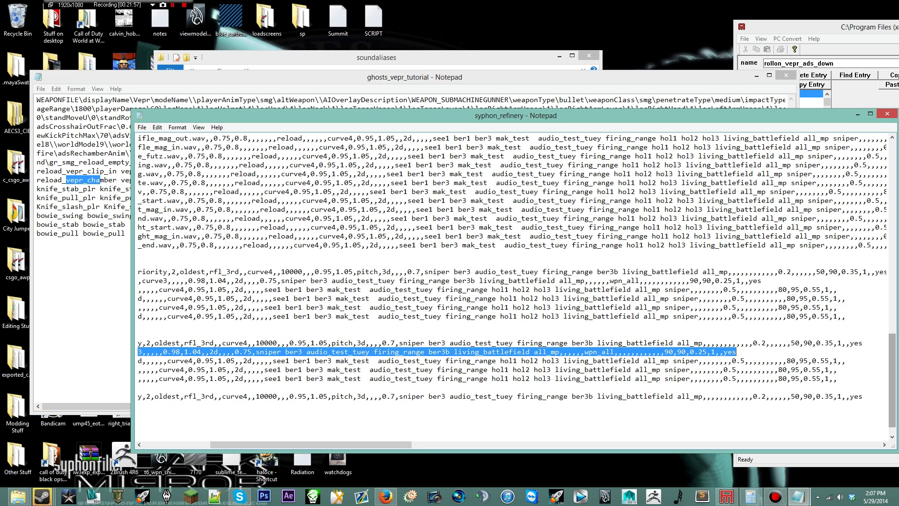
key(ctrl+c)
click(283, 405)
key(ctrl+v)
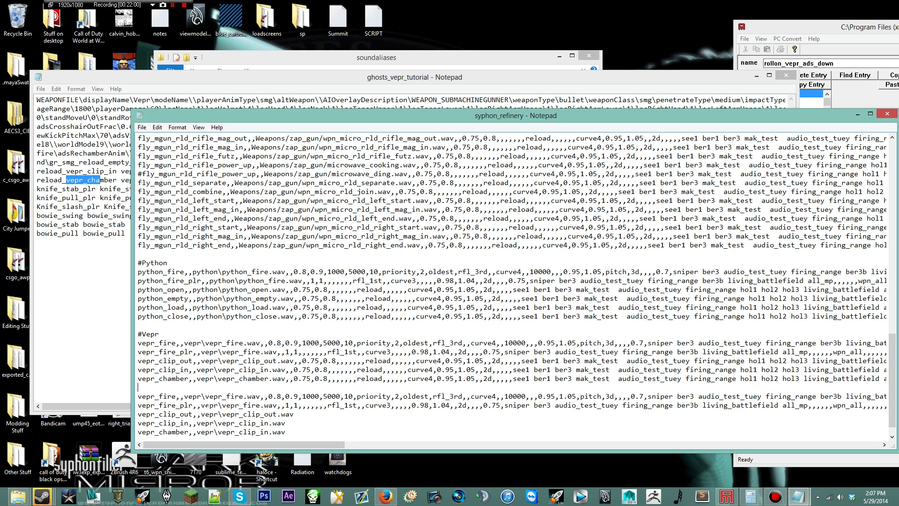
- Copy the existing vepr_clip_out parameters onto the new vepr_clip_out, vepr_clip_in and vepr_chamber lines
drag(294, 360, 492, 369)
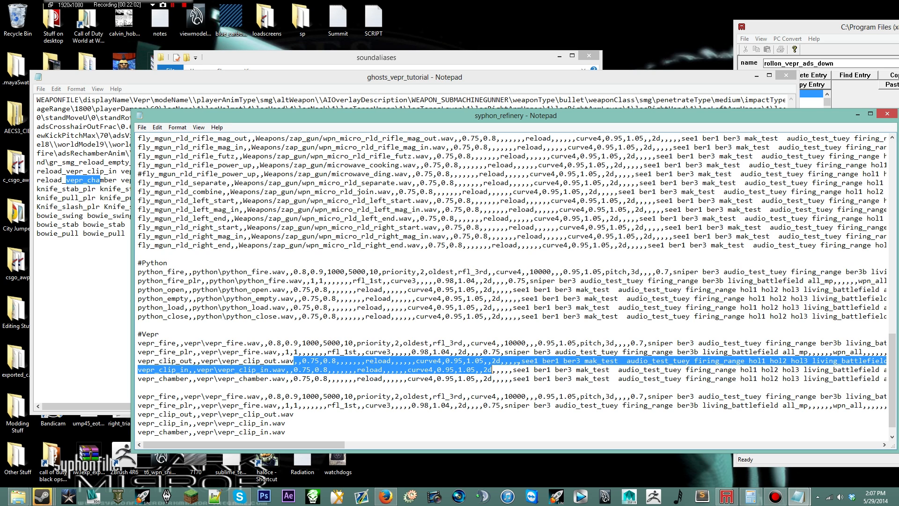
drag(491, 370, 845, 361)
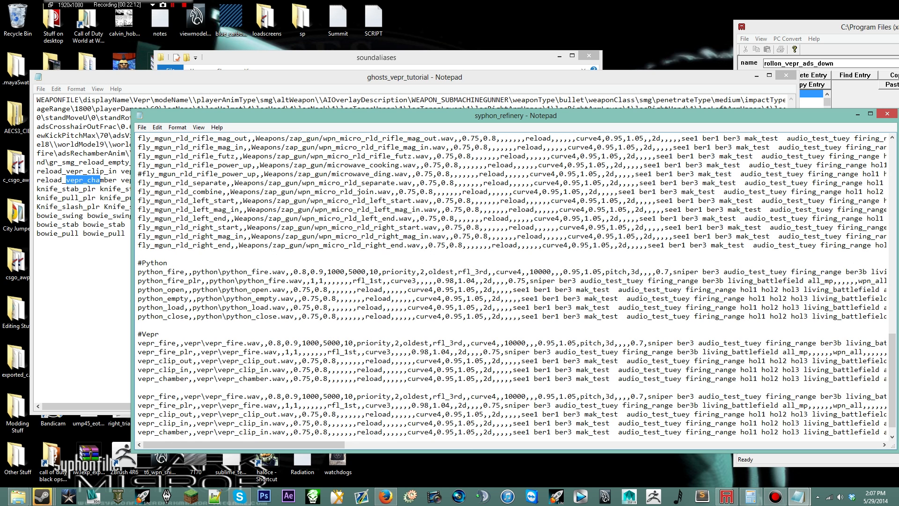
- Close syphon_refinery without saving, close ghosts_vepr_tutorial, and go up to the Call of Duty World at War folder
click(887, 114)
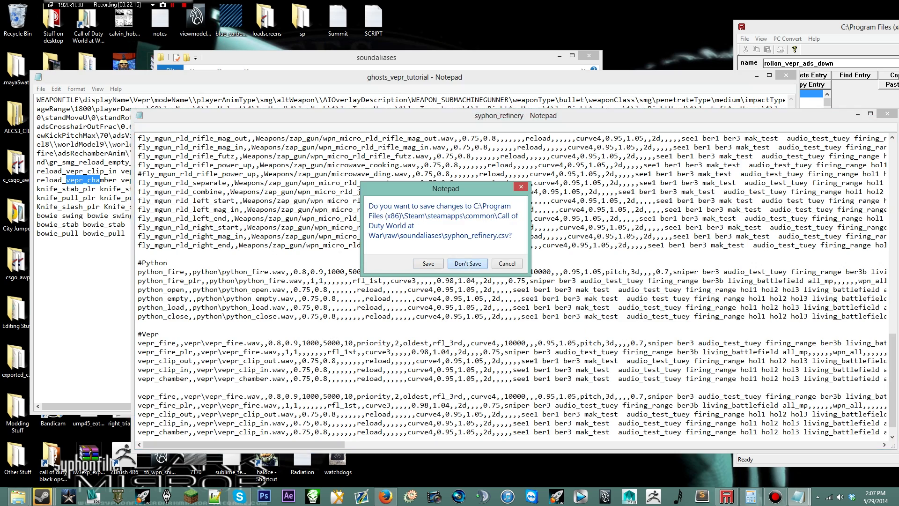
click(467, 263)
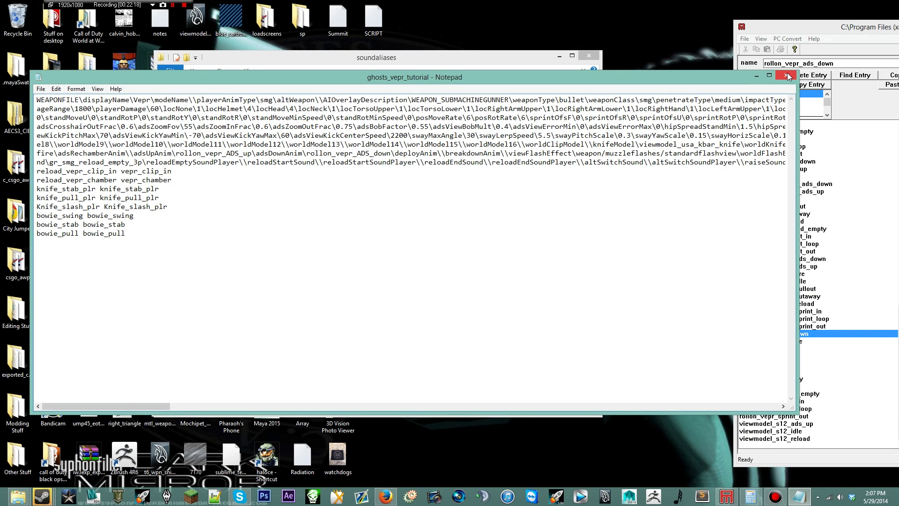
click(787, 75)
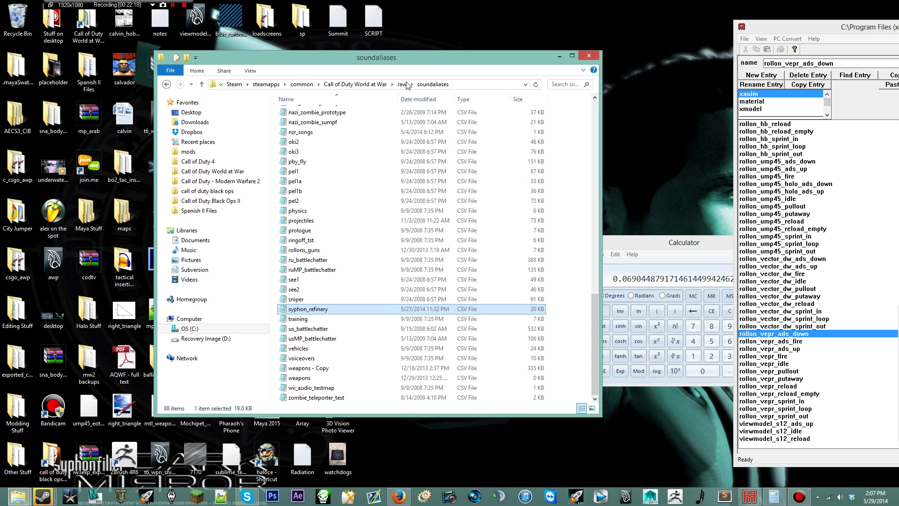
click(355, 84)
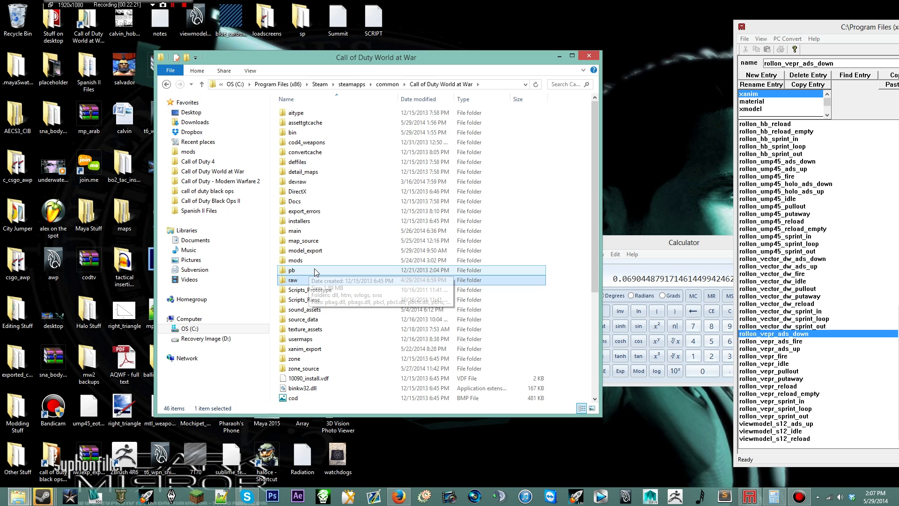
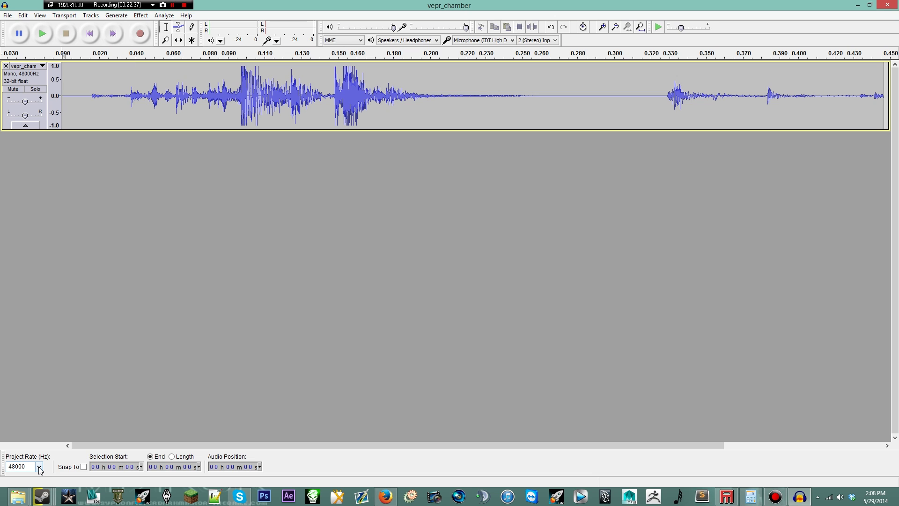
- Export the vepr_chamber audio over the existing file as WAV (Microsoft) with Unsigned 8 bit PCM encoding, then close the audio project
click(39, 467)
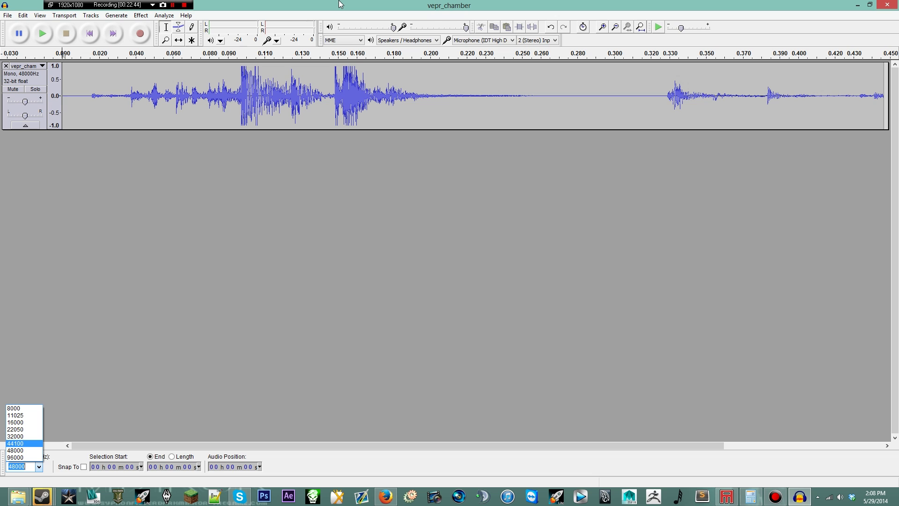
click(340, 5)
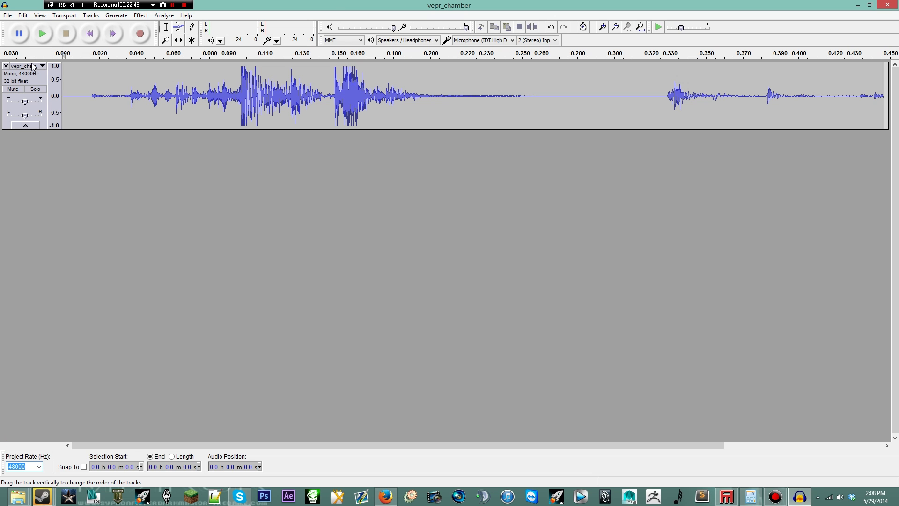
click(32, 70)
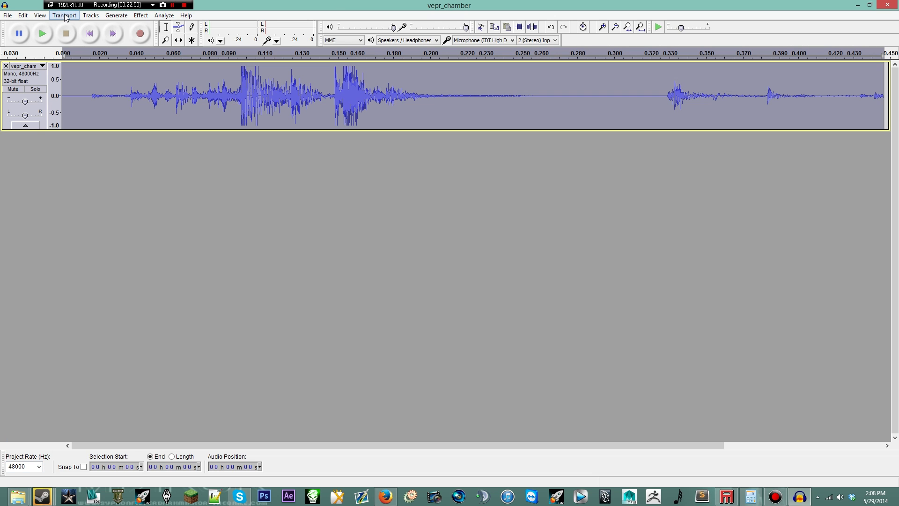
click(8, 16)
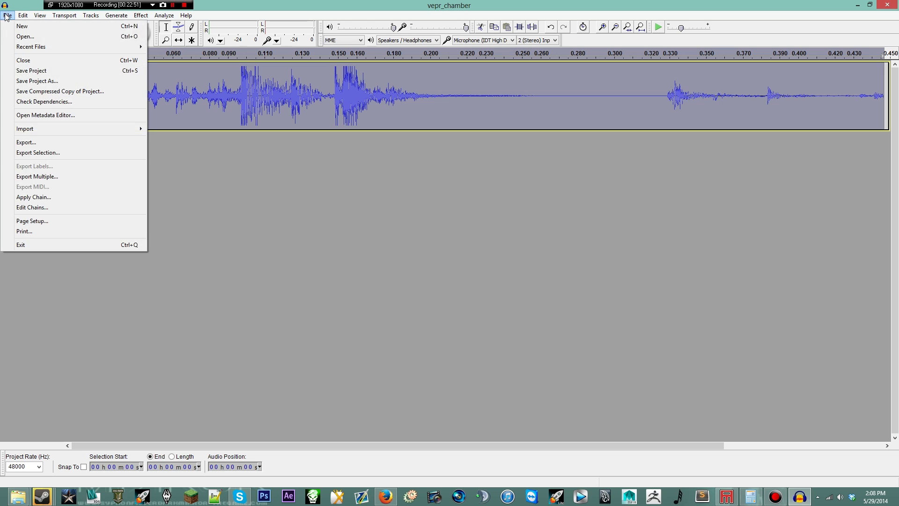
click(46, 145)
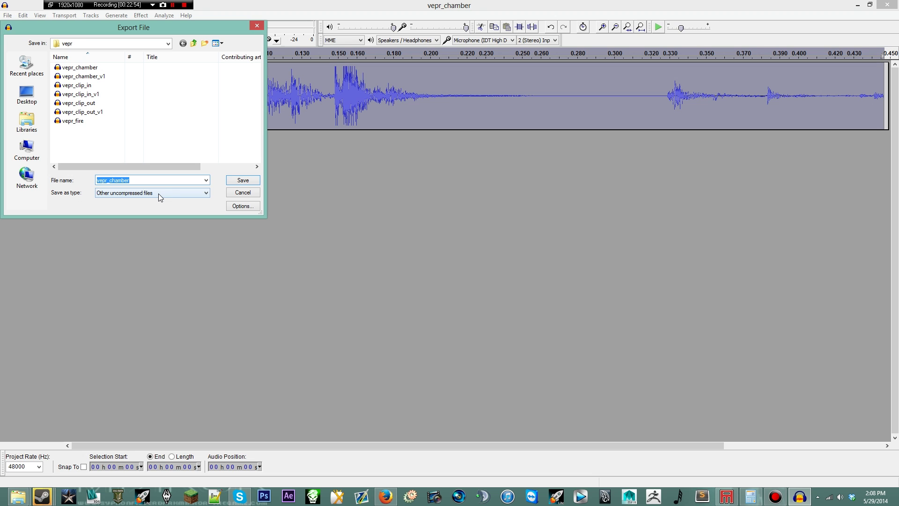
click(242, 206)
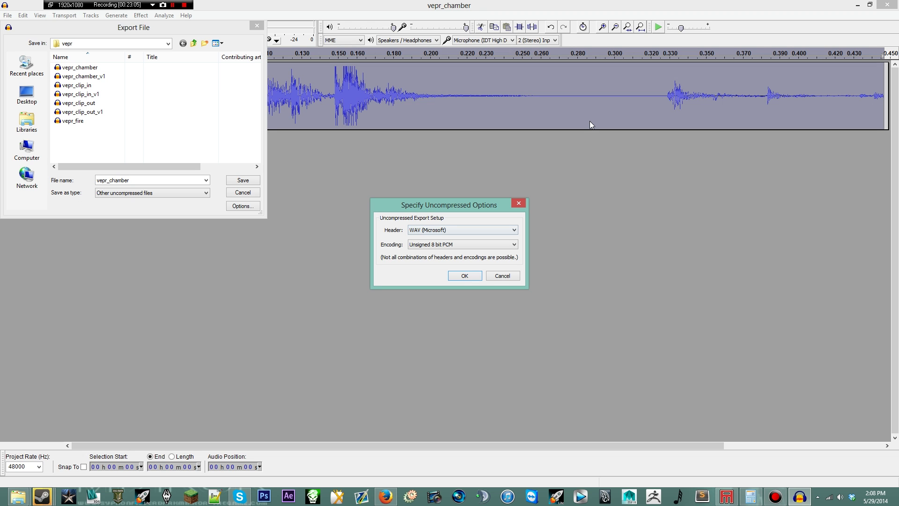
key(Return)
key(Return)
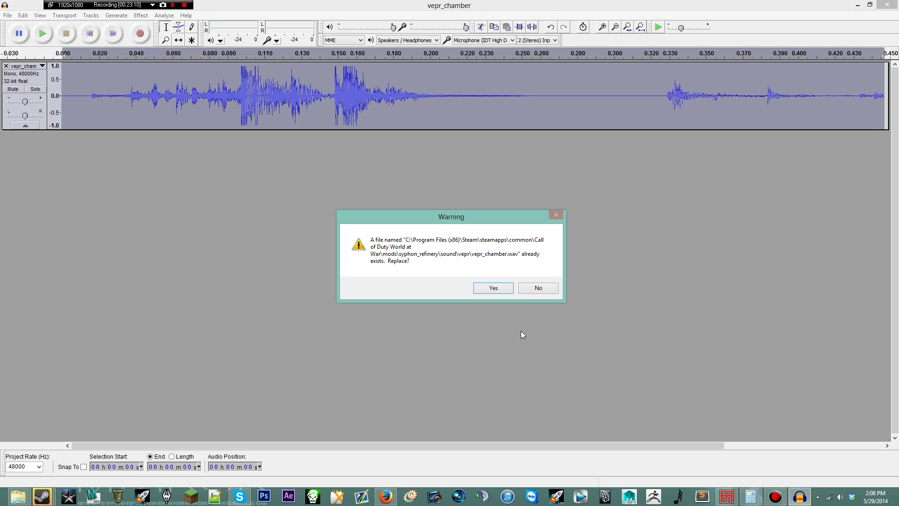
key(Return)
click(382, 244)
key(ctrl+w)
click(459, 281)
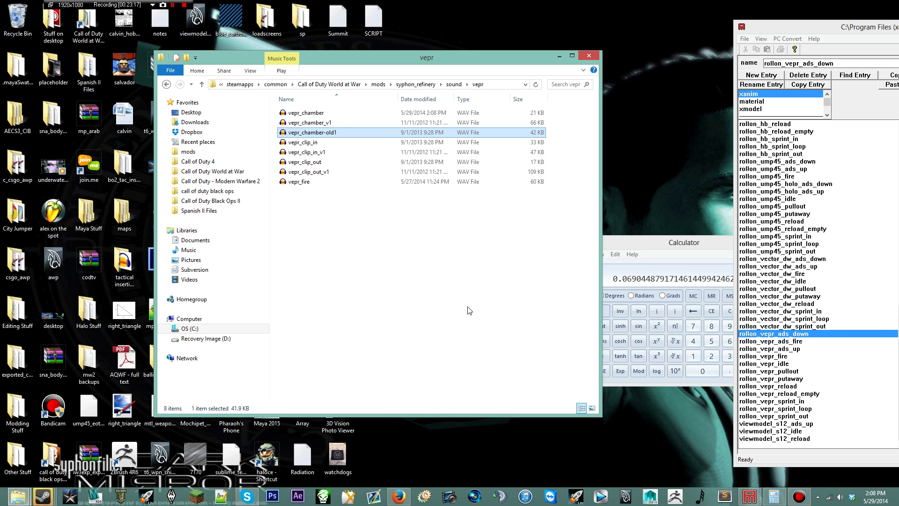
- Browse the scripts in the raw\maps folder of Call of Duty World at War as far as dlc3_code
key(BackSpace)
key(BackSpace)
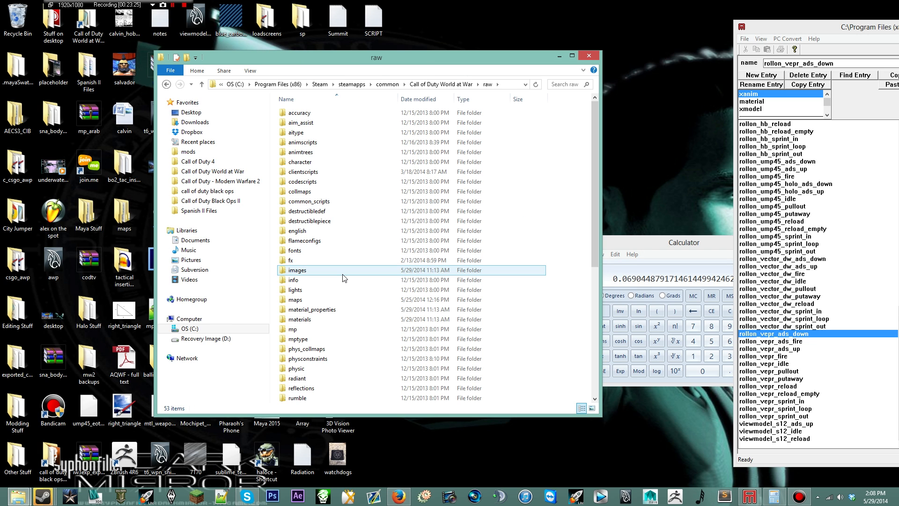
double_click(350, 300)
scroll(466, 329, down, 6)
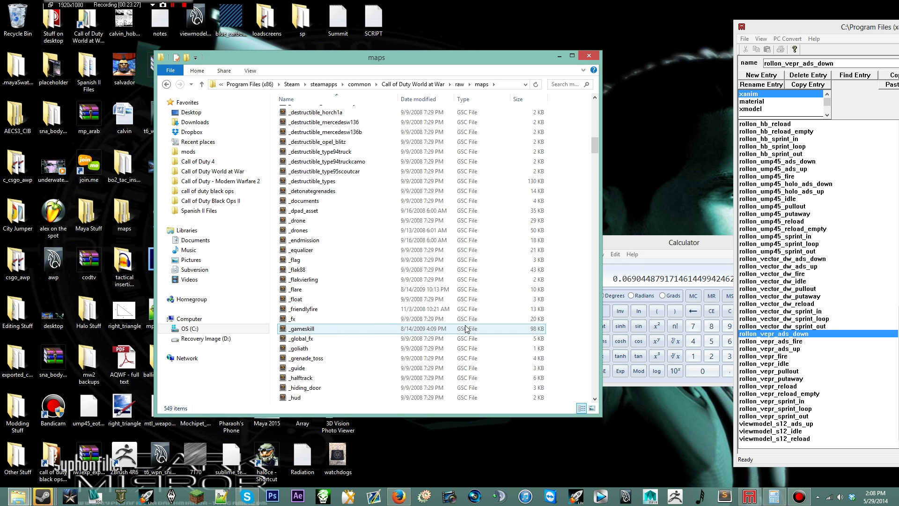
scroll(466, 328, down, 6)
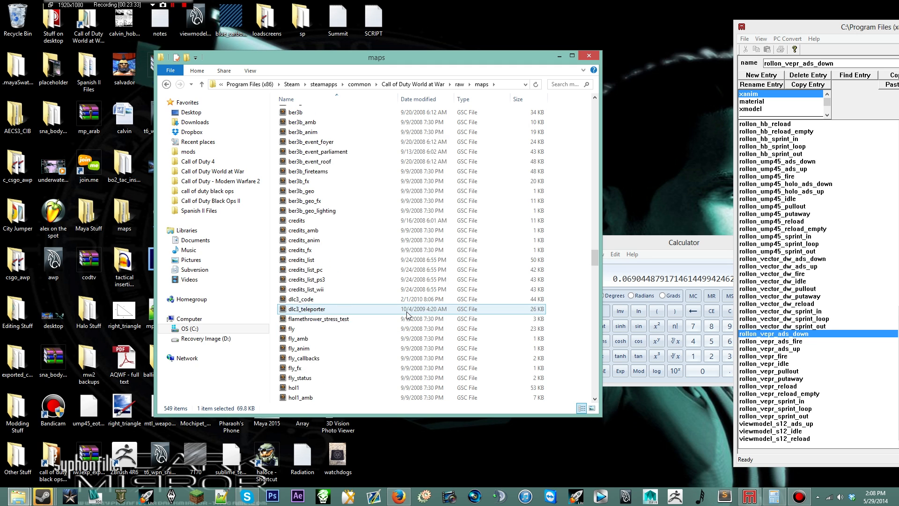
scroll(407, 315, down, 1)
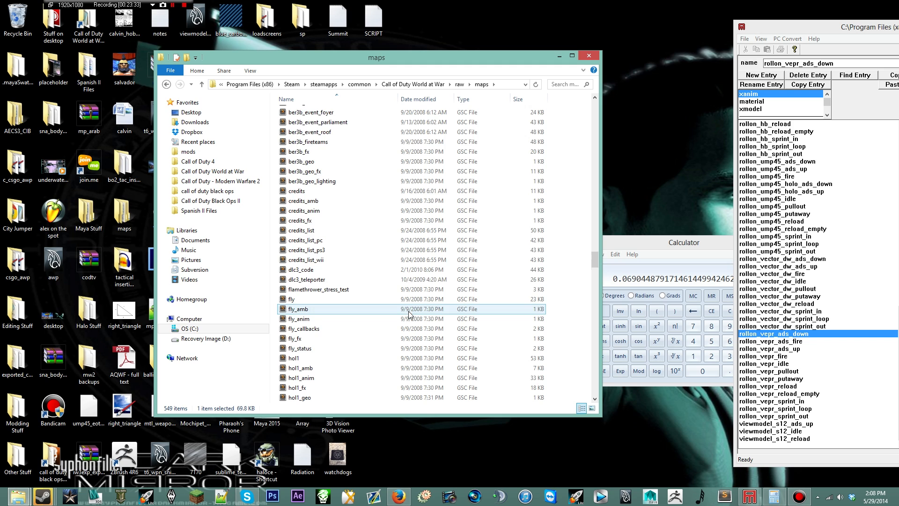
click(318, 141)
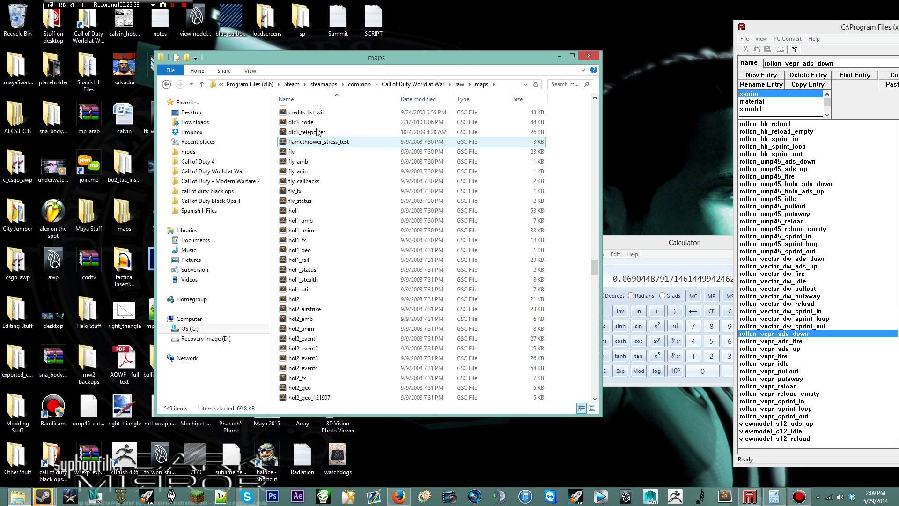
click(312, 123)
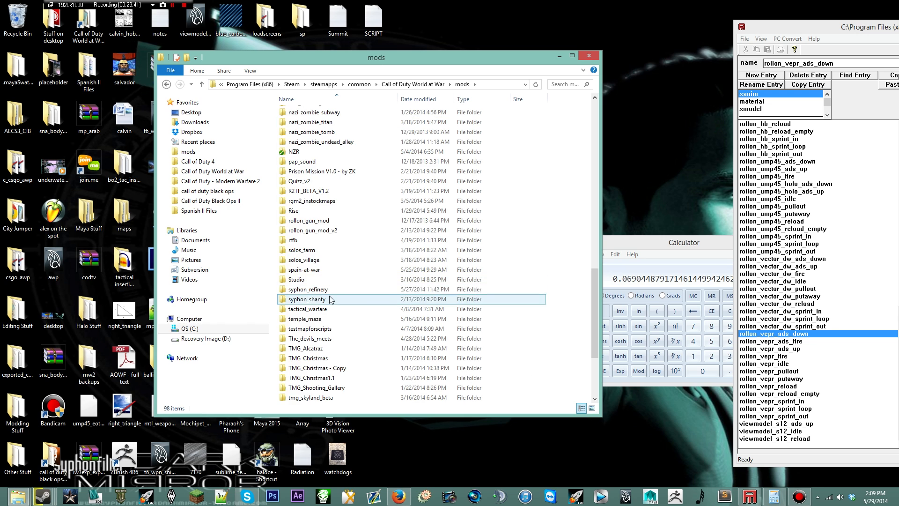
- Open the _zombiemode_weapons script from the syphon_refinery mod's maps folder and go to the weapon list in init_weapons
click(309, 299)
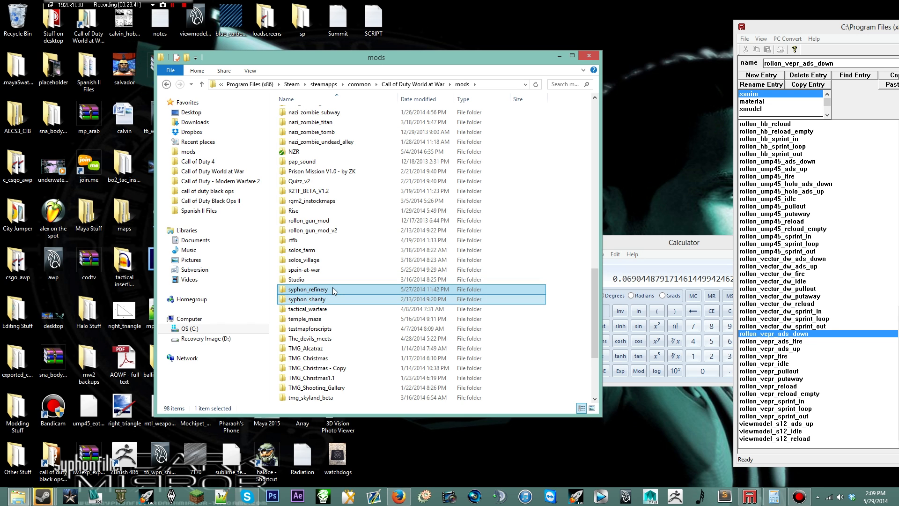
double_click(332, 288)
double_click(381, 213)
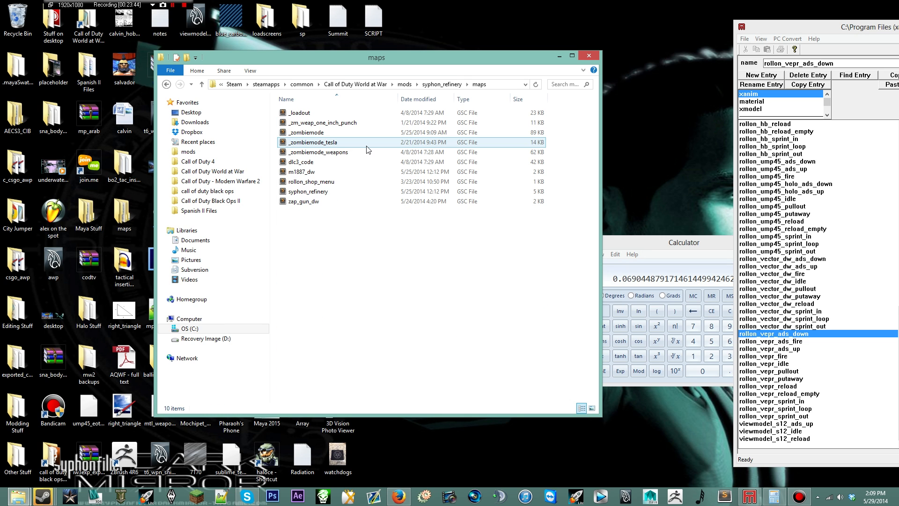
key(s)
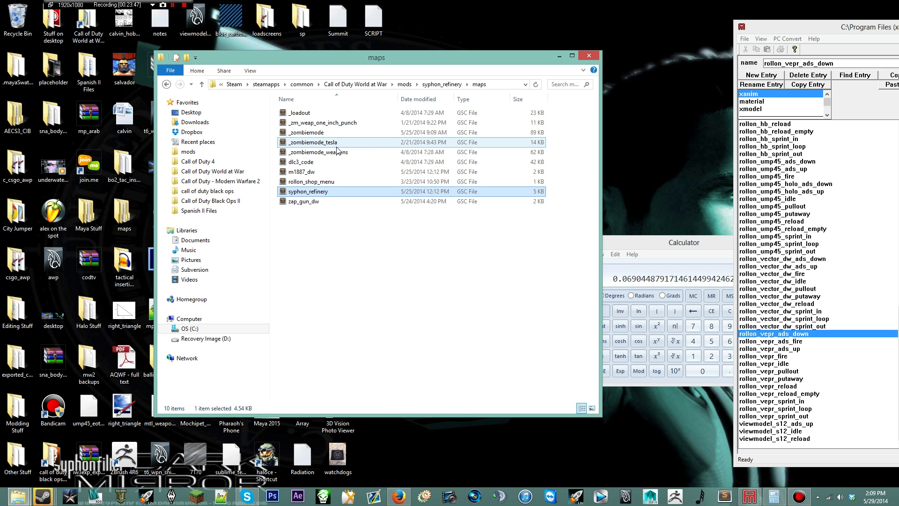
double_click(338, 154)
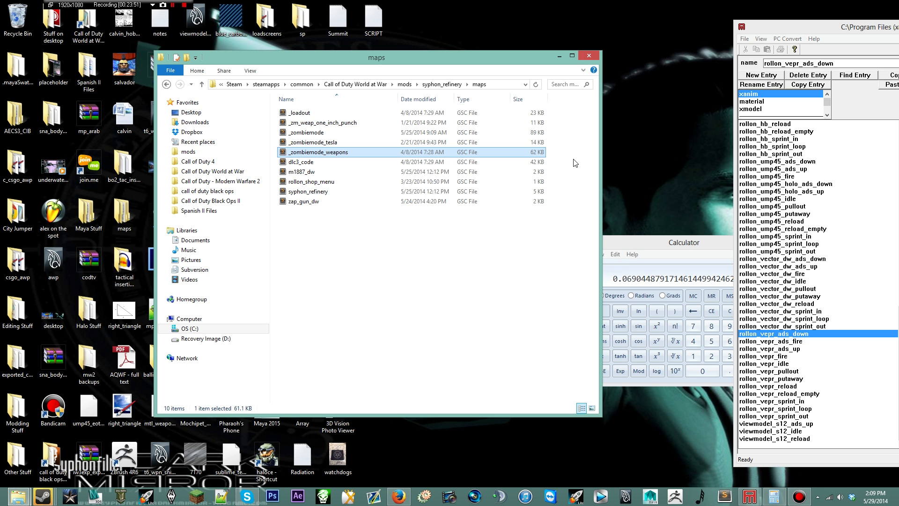
click(494, 43)
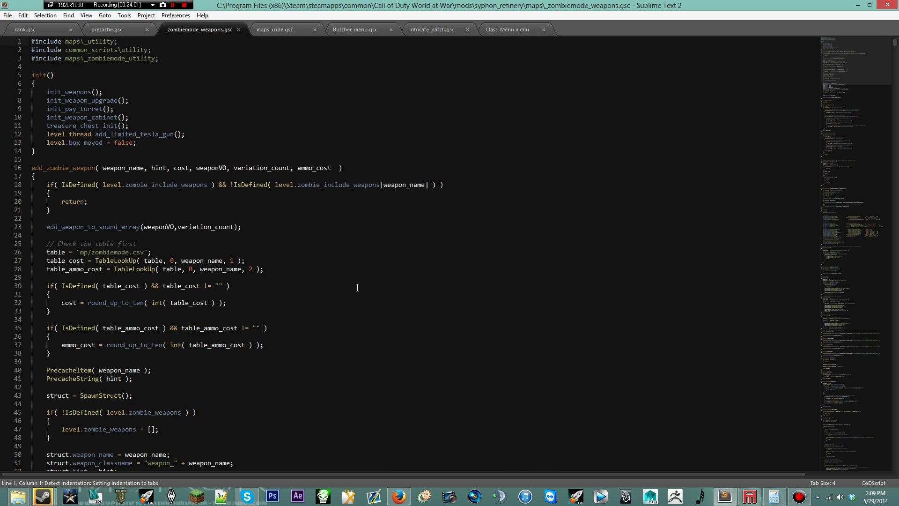
click(833, 93)
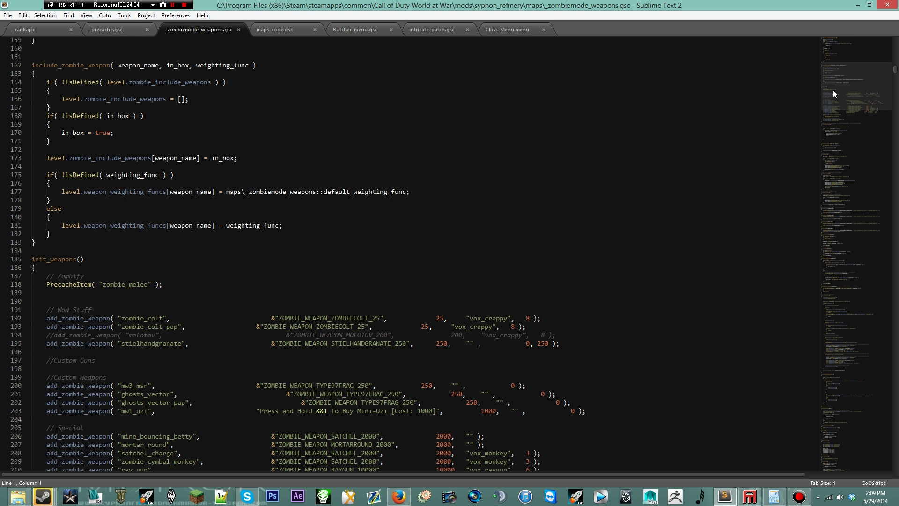
scroll(281, 234, down, 5)
click(48, 192)
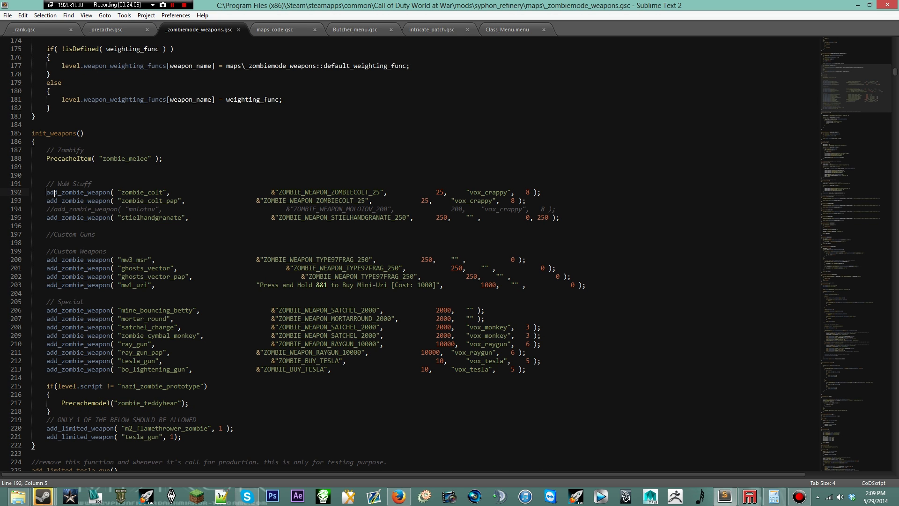
click(109, 236)
key(Return)
scroll(123, 237, down, 1)
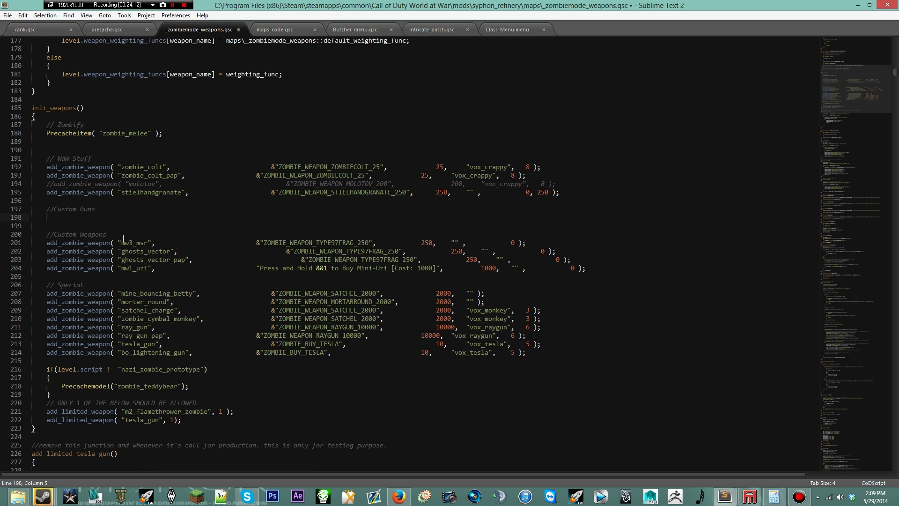
key(BackSpace)
key(BackSpace)
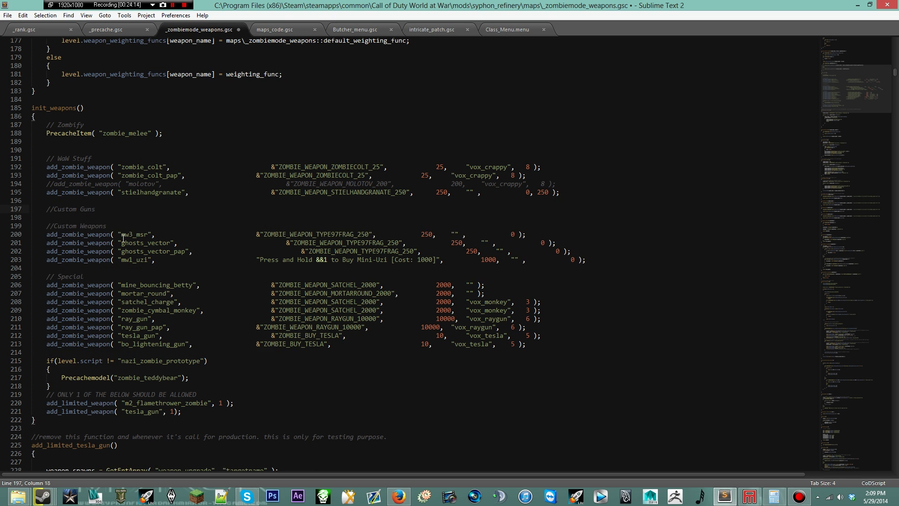
- Duplicate the ghosts_vector_pap add_zombie_weapon line on a new line directly below it
click(596, 255)
key(Return)
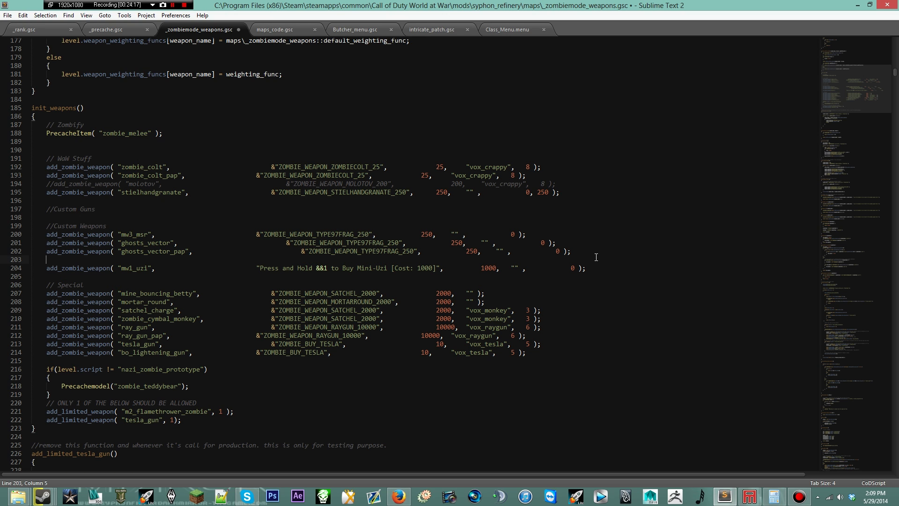
drag(572, 251, 42, 251)
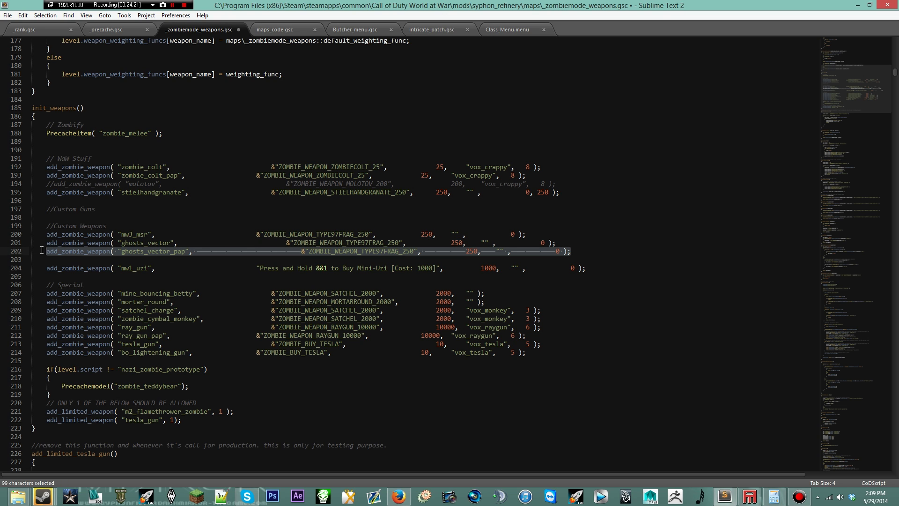
key(ctrl+c)
click(69, 259)
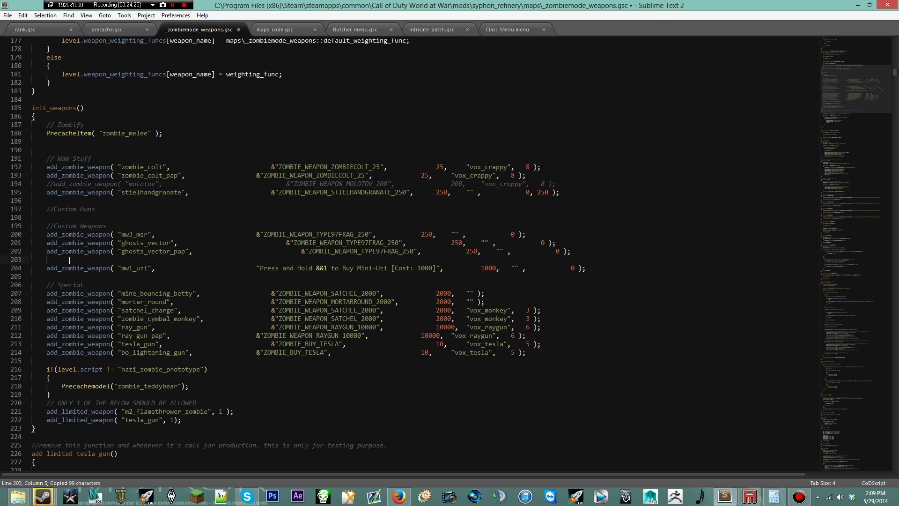
key(ctrl+v)
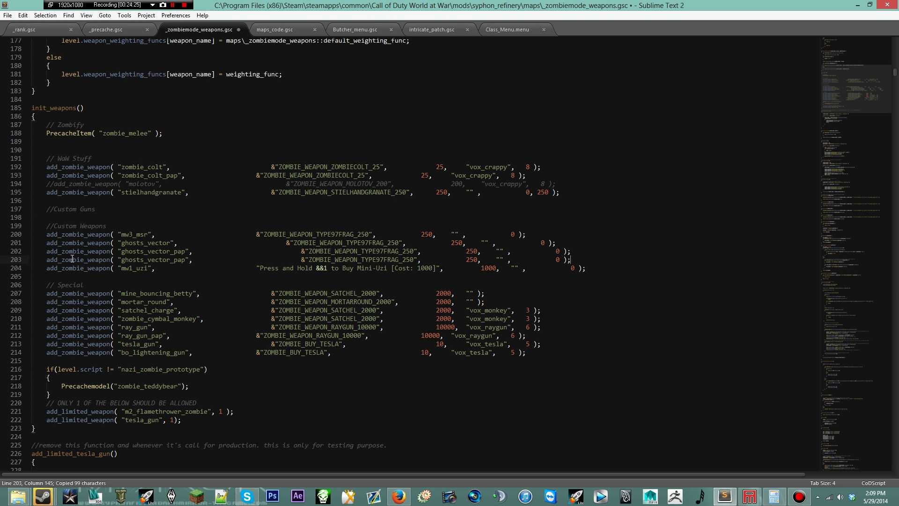
- Change the weapon name in the duplicated add_zombie_weapon line to ghosts_vepr_tutorial
drag(121, 260, 172, 260)
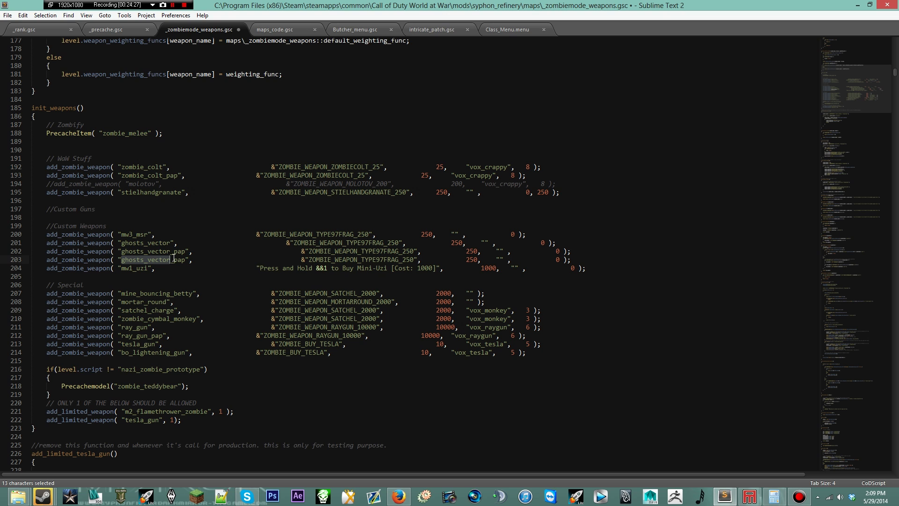
text(ghosts_vepr_)
key(Delete)
key(Delete)
key(Delete)
key(Delete)
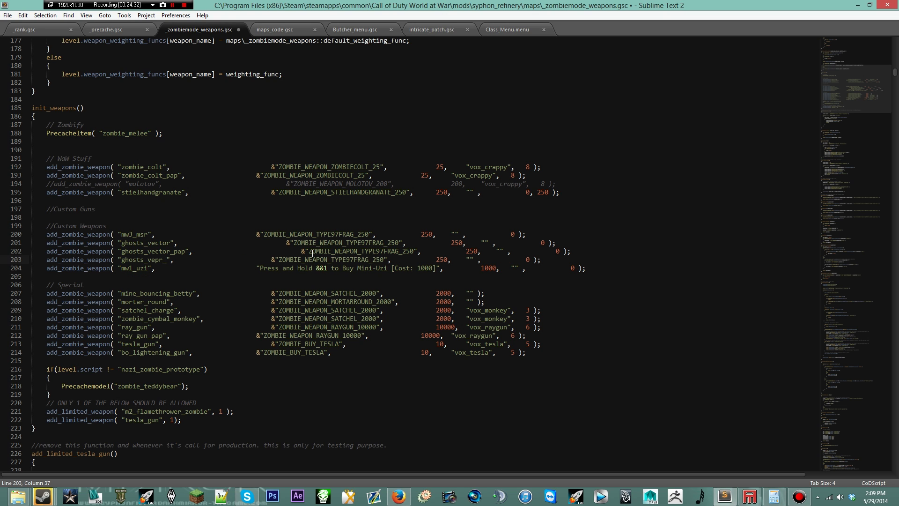
text(tutorial)
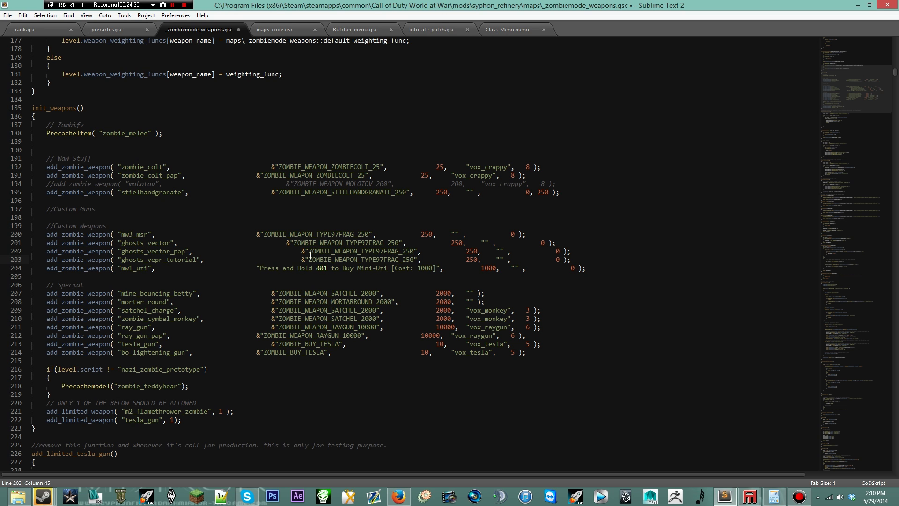
- Replace the buy-hint string in the ghosts_vepr_tutorial line with "Press &&1 to Buy Vepr [Cost: 2000]"
drag(376, 260, 308, 259)
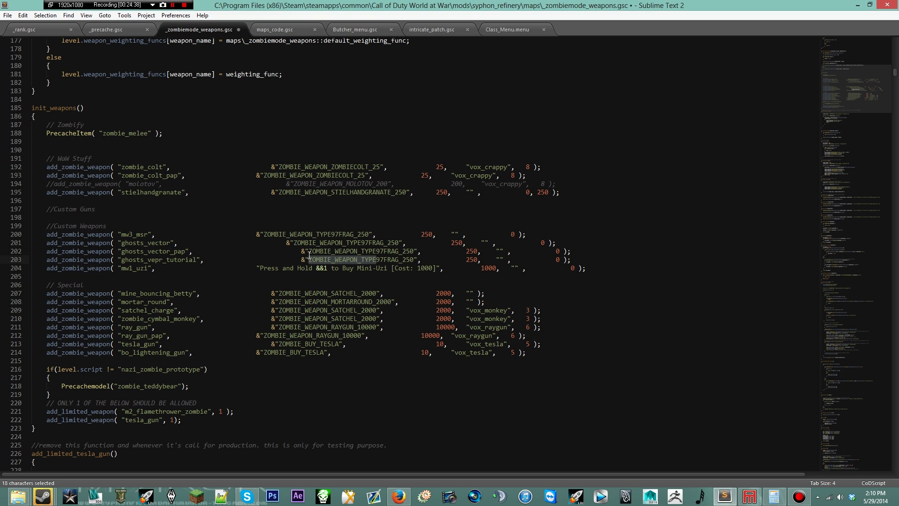
key(BackSpace)
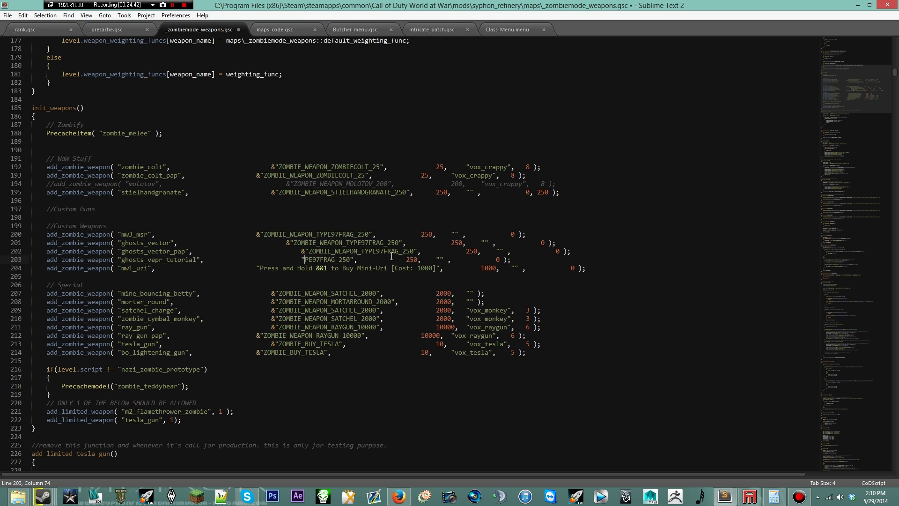
key(ctrl+Delete)
text(Pre)
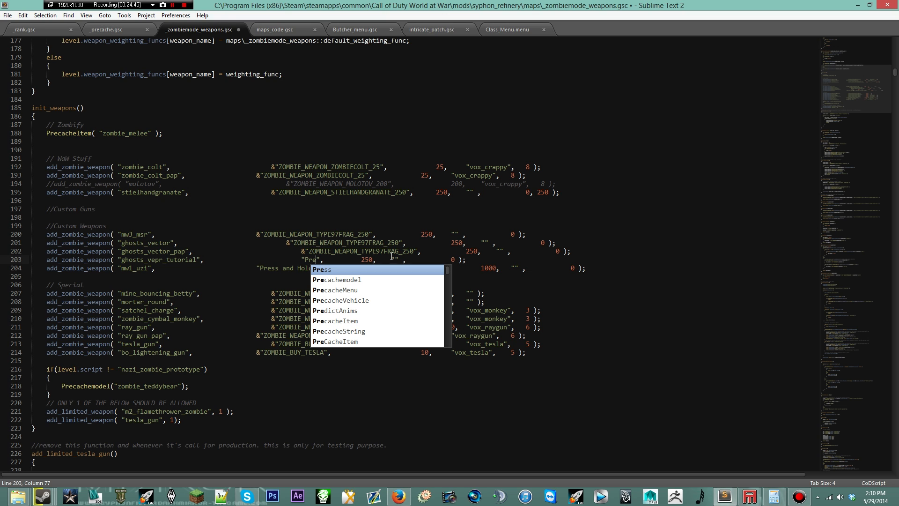
text(ss )
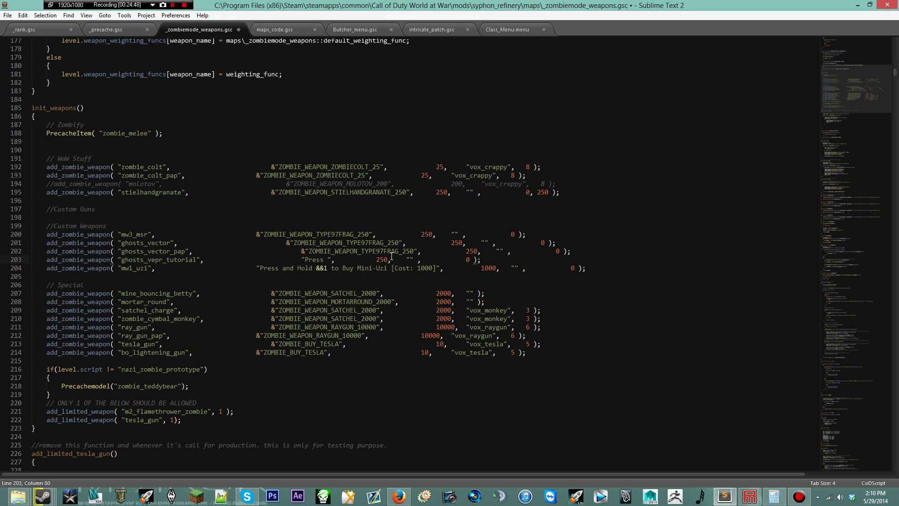
text(&&1 to )
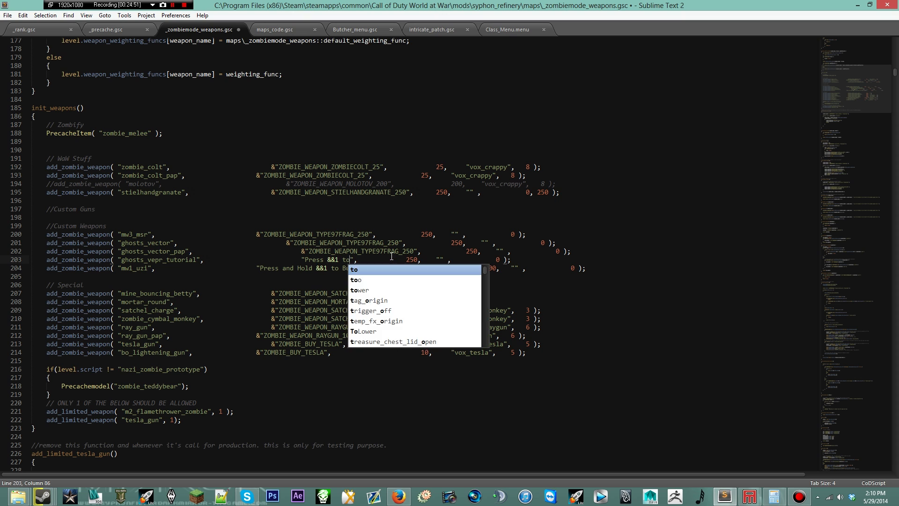
text(Buy )
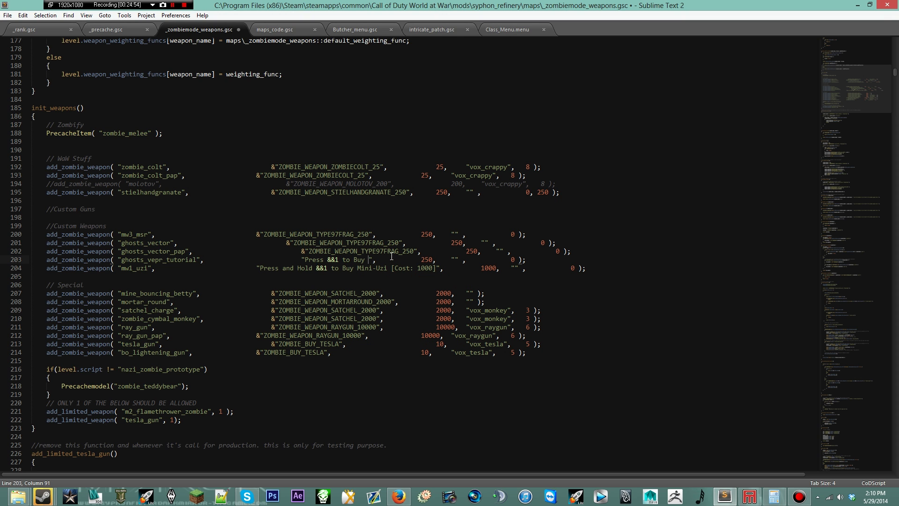
text(Vepr [Cost: 2000])
- Set the cost value in the ghosts_vepr_tutorial line to 2000 and save the _zombiemode_weapons script
drag(480, 259, 488, 259)
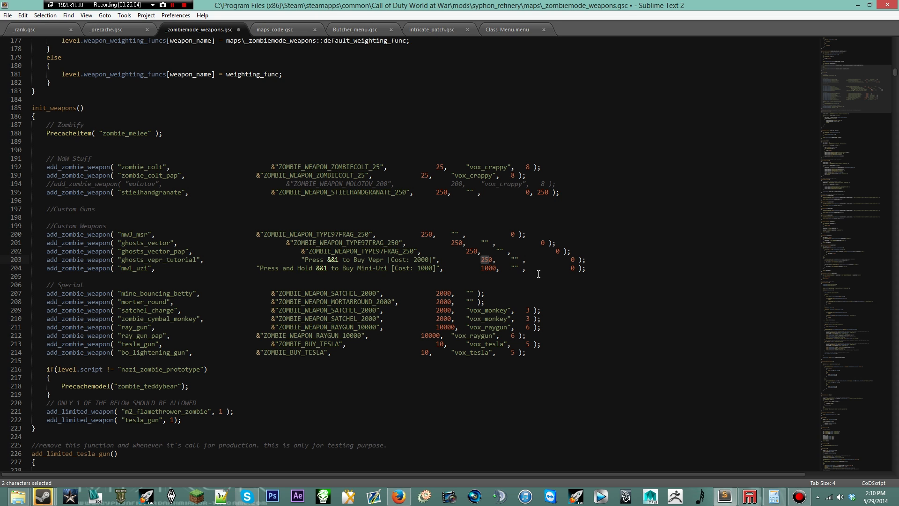
text(200)
key(ctrl+s)
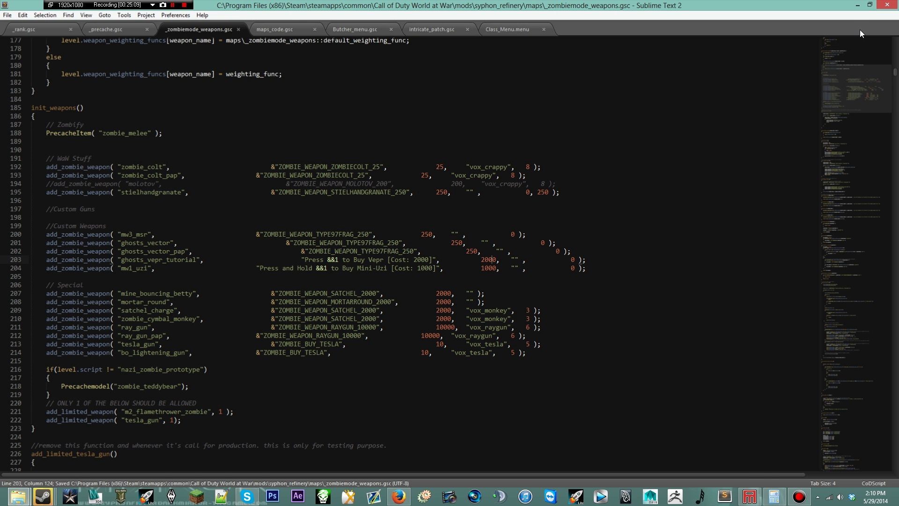
- Open the dlc3_code script from the syphon_refinery mod's maps folder and go to the include_weapons function
click(887, 5)
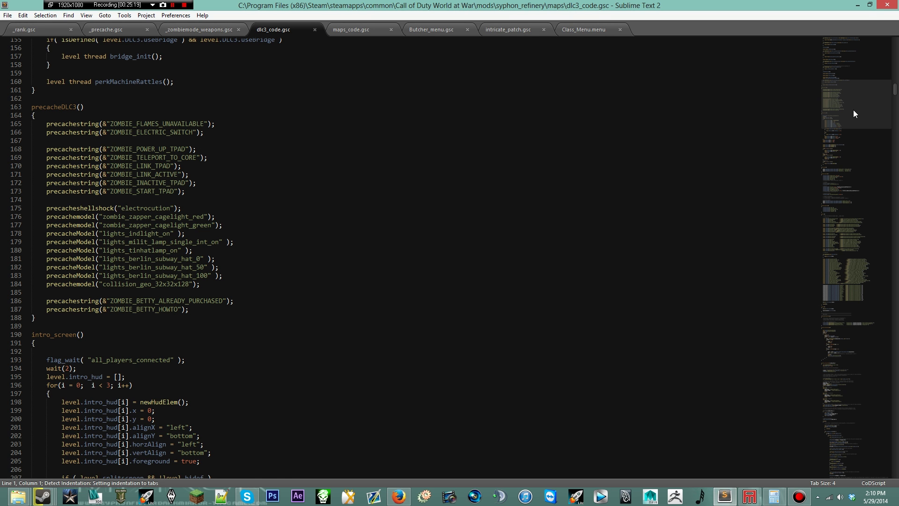
drag(853, 110, 853, 133)
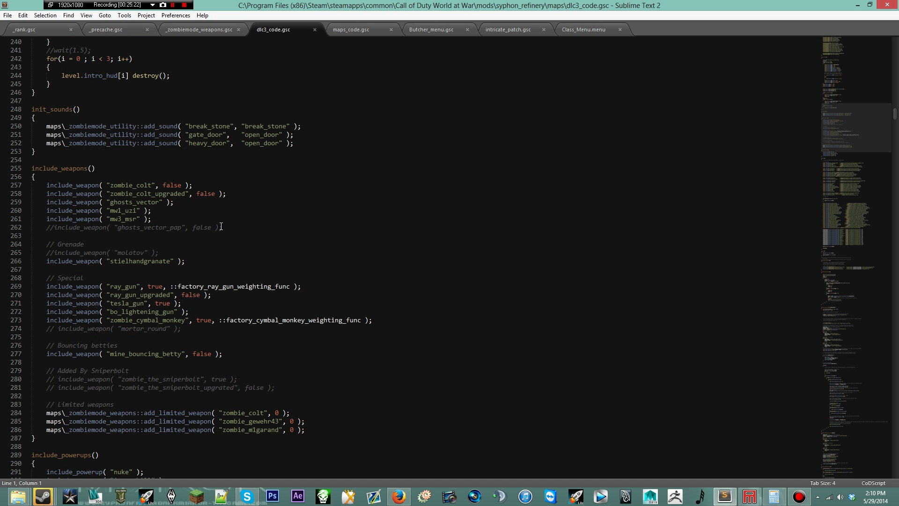
scroll(164, 255, down, 2)
- Duplicate the include_weapon line for ghosts_vector on a new line directly below it
drag(174, 152, 128, 151)
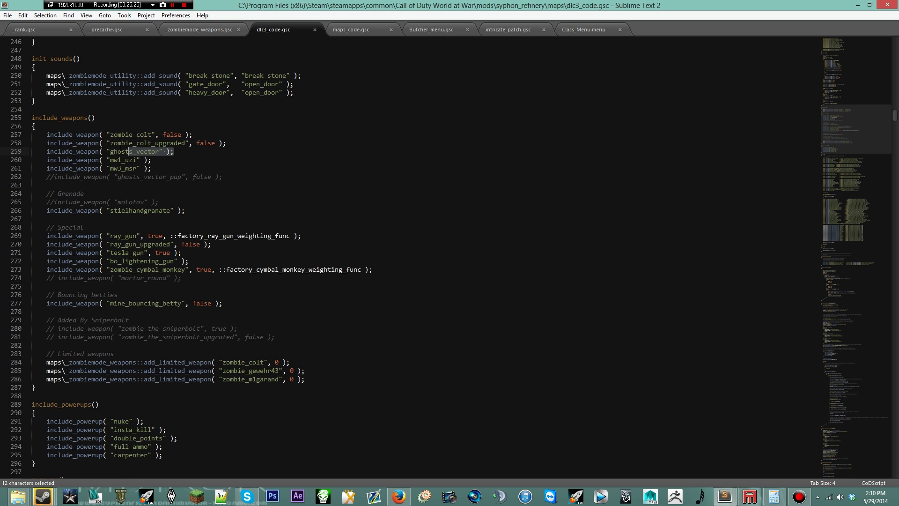
key(shift+Home)
key(ctrl+c)
click(197, 148)
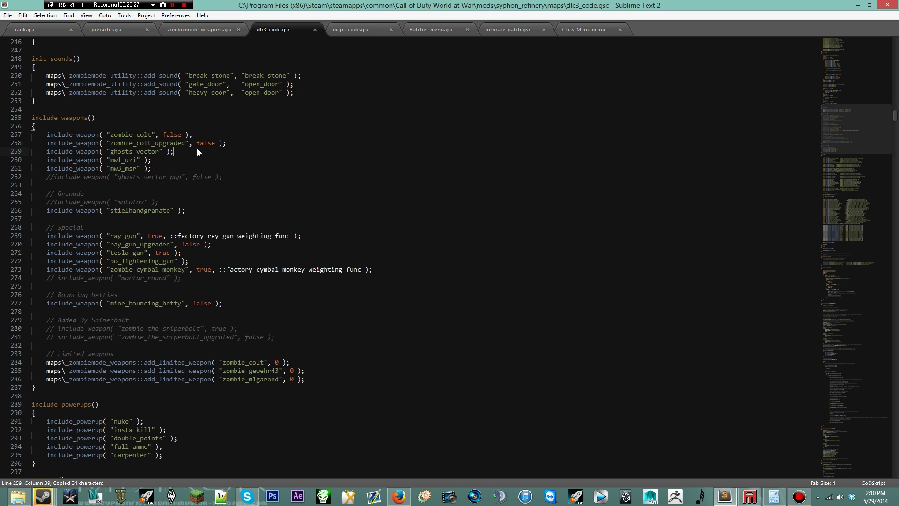
key(Return)
key(ctrl+v)
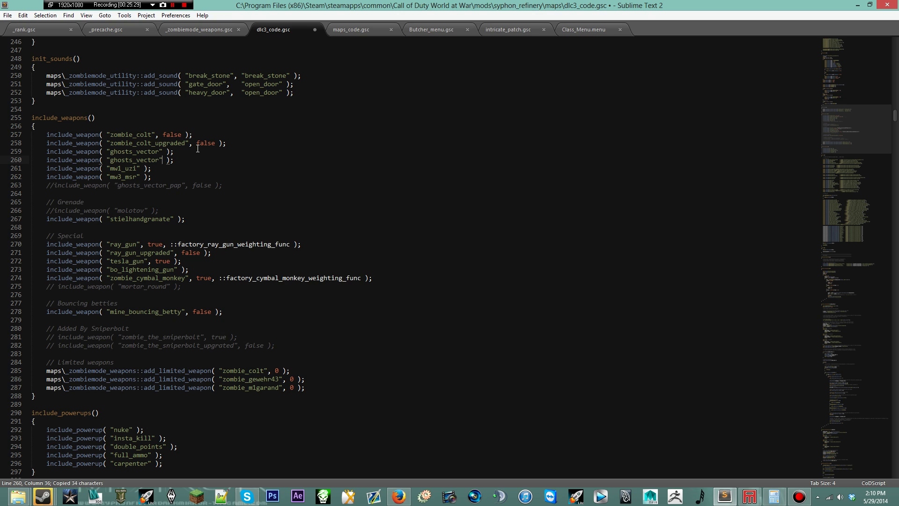
- Change the weapon name in the duplicated include_weapon line to ghosts_vepr_tutorial and save the dlc3_code script
key(Left)
key(BackSpace)
key(BackSpace)
key(BackSpace)
key(BackSpace)
text(pr_tu)
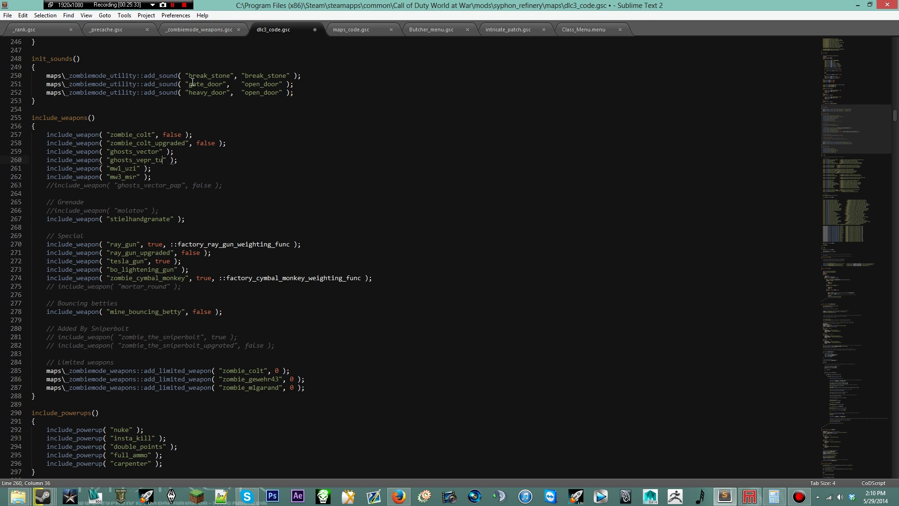
text(torial)
key(ctrl+s)
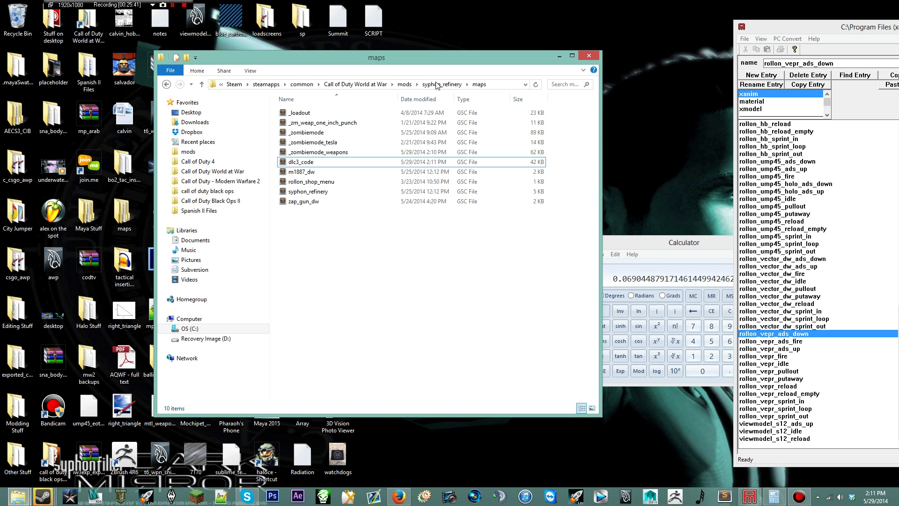
- Close the maps folder, switch to the World at War Launcher and choose the syphon_refinery mod in the Mod Builder
click(589, 56)
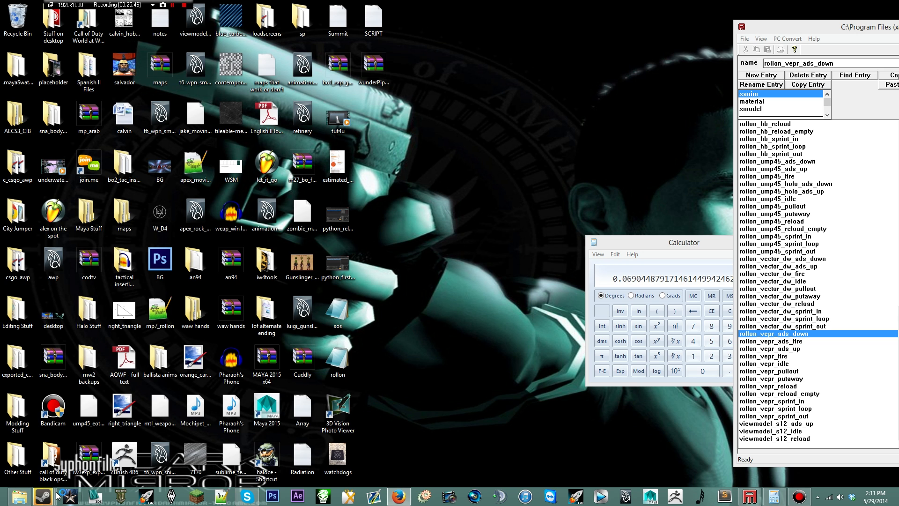
click(146, 497)
click(382, 105)
click(400, 127)
scroll(409, 265, down, 14)
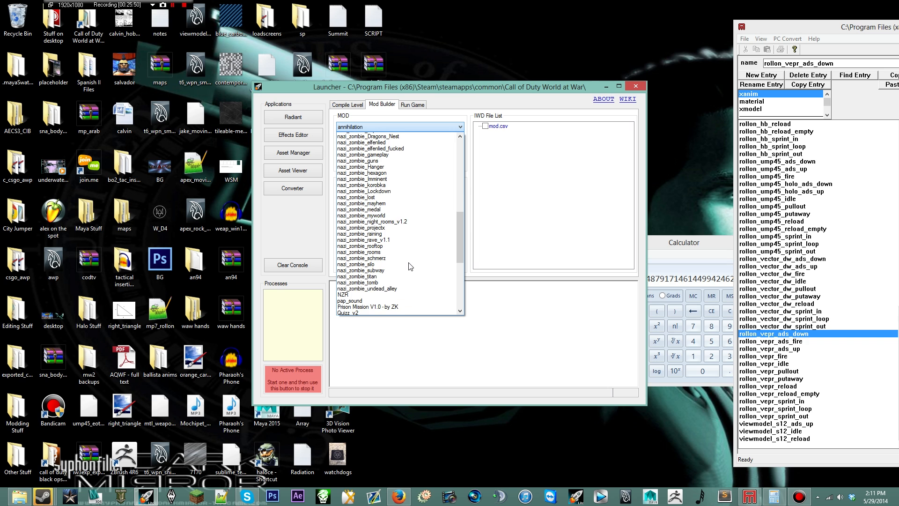
scroll(409, 265, down, 6)
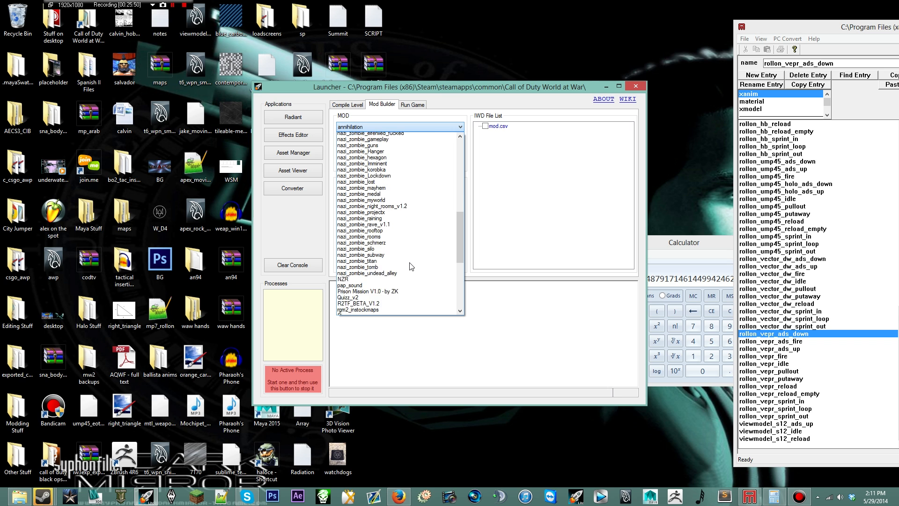
click(387, 275)
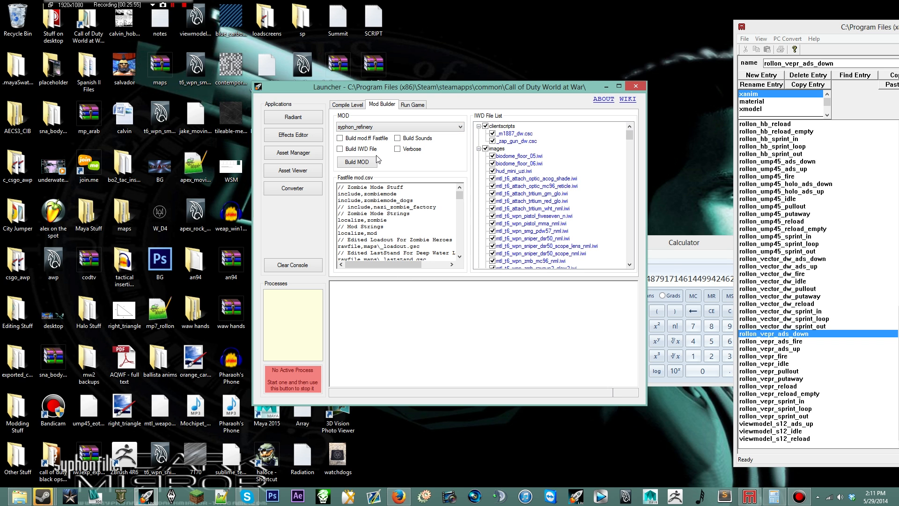
- Enable building of the mod.ff fastfile and the IWD file, and include the ghosts_vepr_tutorial weapon file in the IWD file list
click(340, 138)
click(340, 149)
scroll(506, 228, down, 10)
click(492, 216)
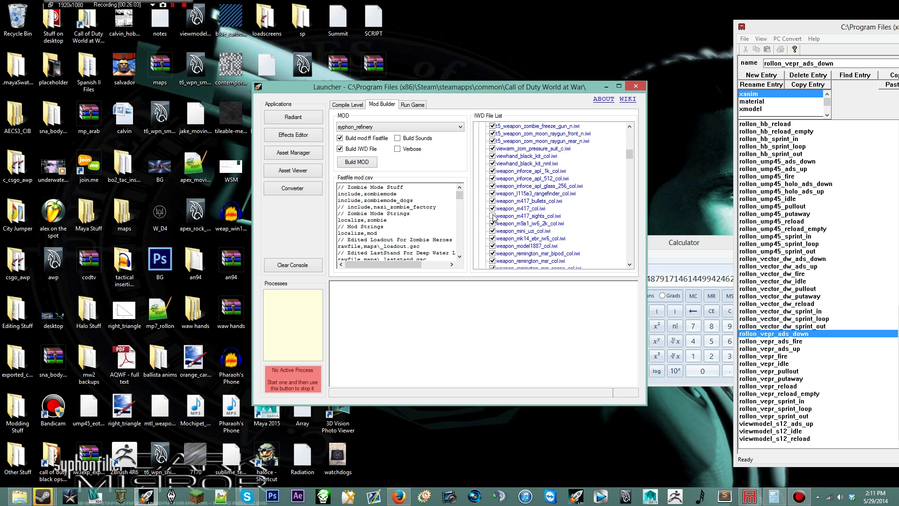
drag(630, 155, 630, 181)
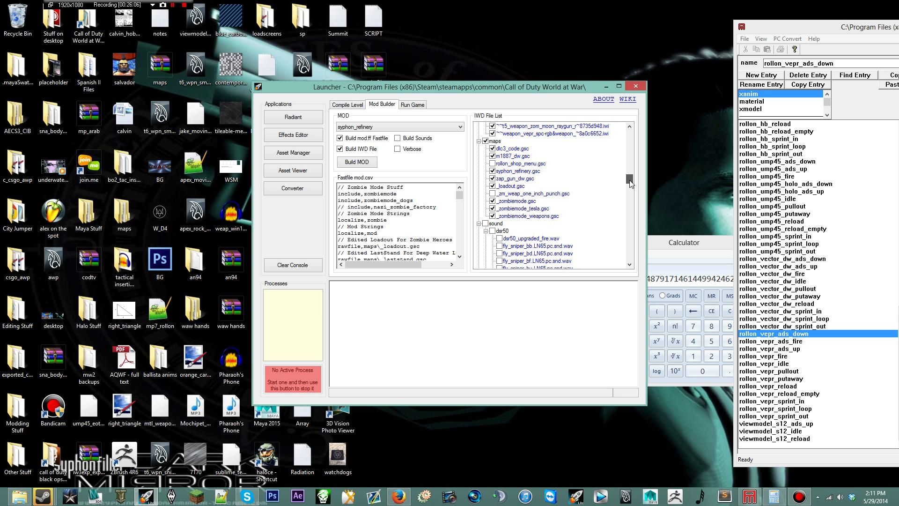
drag(631, 184, 633, 196)
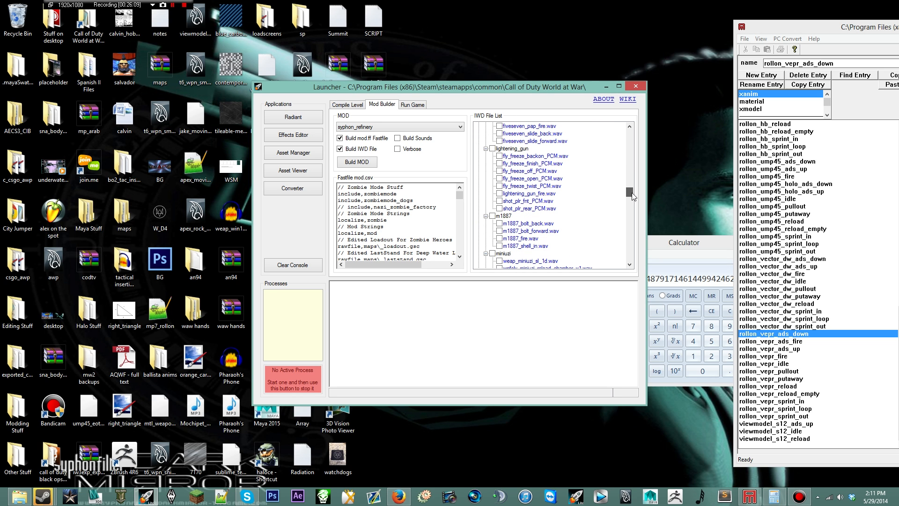
drag(633, 196, 630, 243)
click(499, 231)
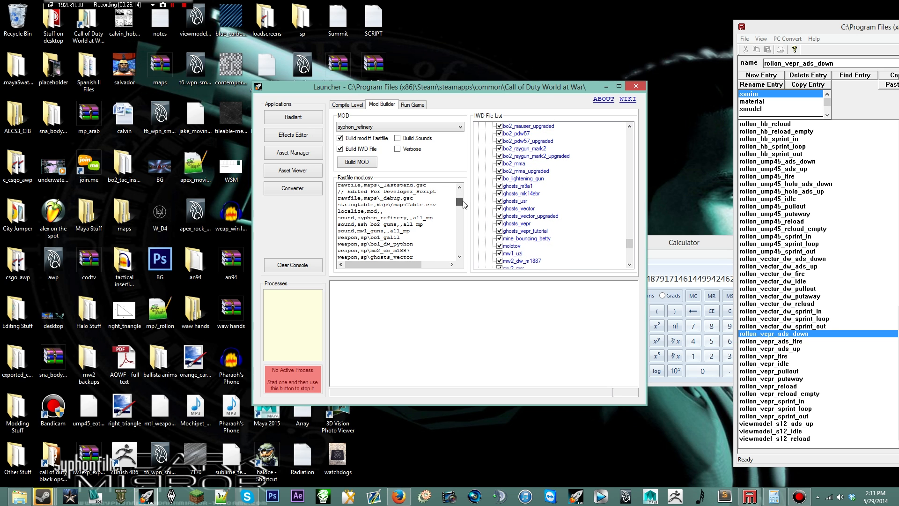
- Add the line weapon,sp\ghosts_vepr_tutorial below the weapon,sp\ghosts_vepr entry in the fastfile mod.csv
drag(459, 201, 459, 202)
double_click(352, 218)
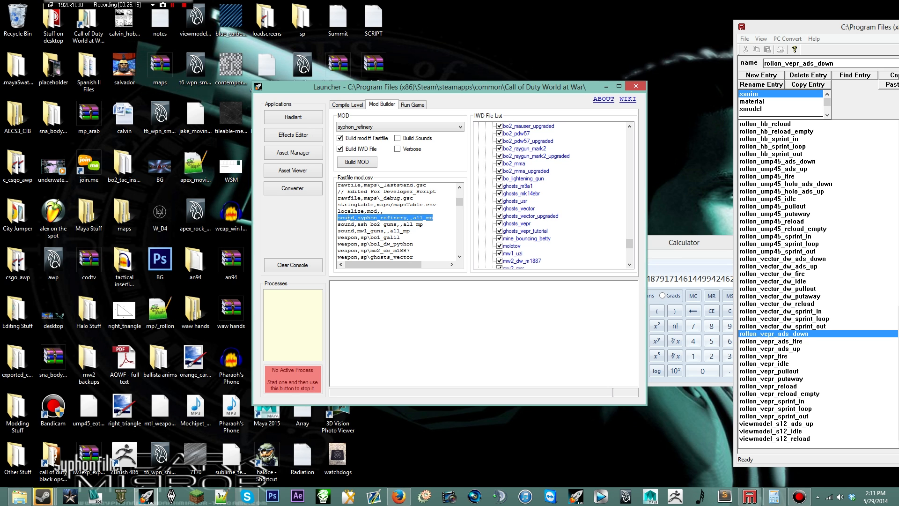
double_click(380, 218)
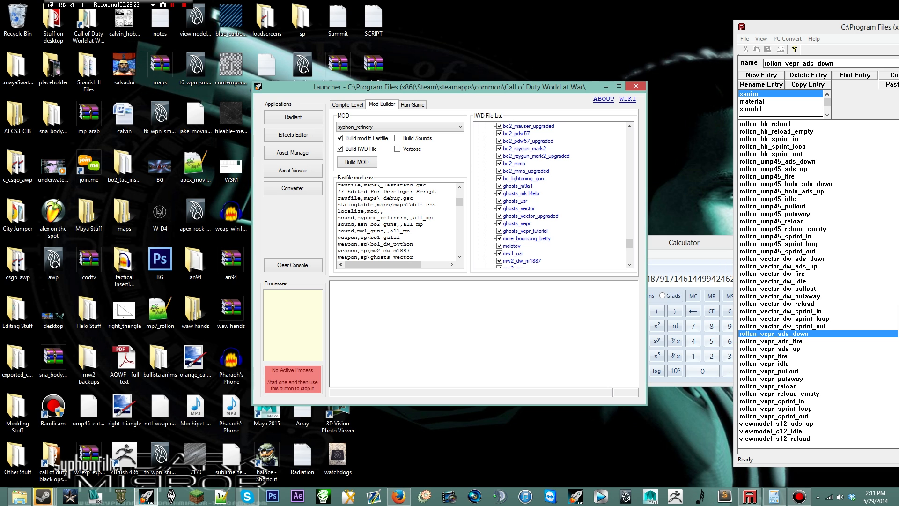
scroll(398, 220, down, 5)
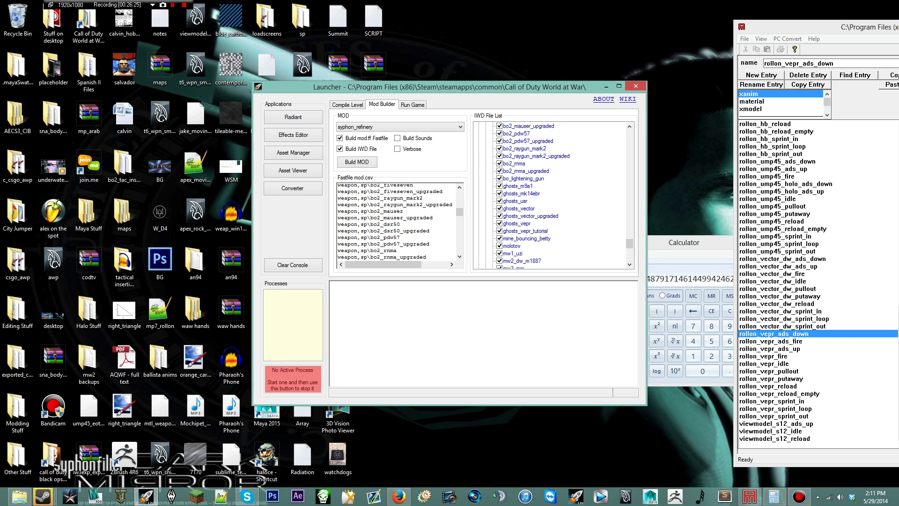
scroll(398, 220, up, 3)
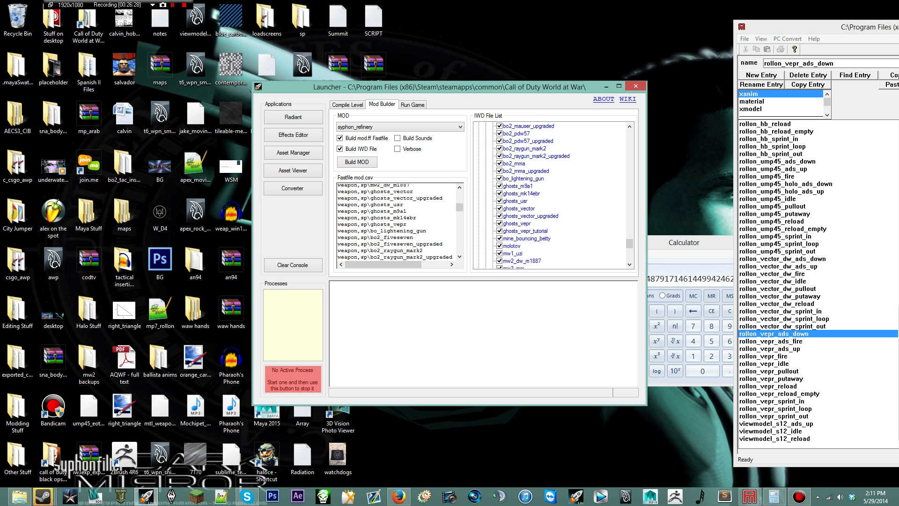
key(Return)
text(weapon, )
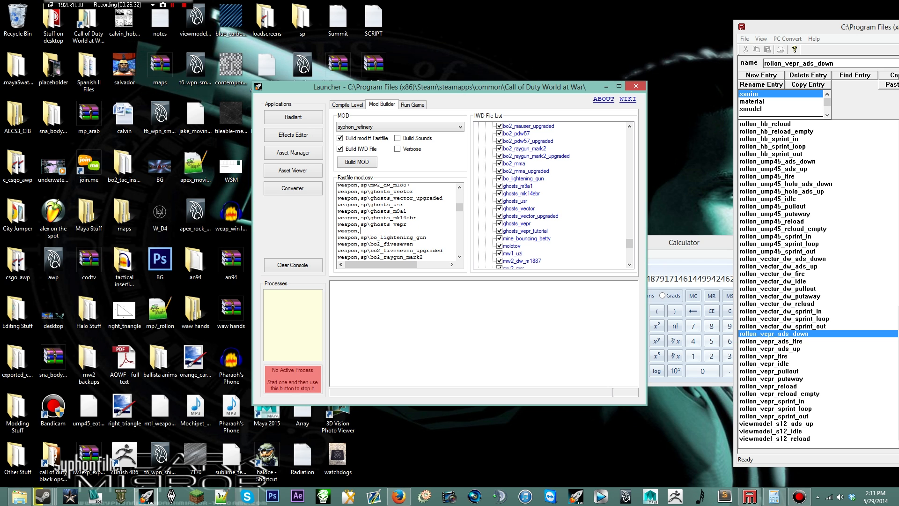
text(sp\ghosts_)
text(vepr_tutorial)
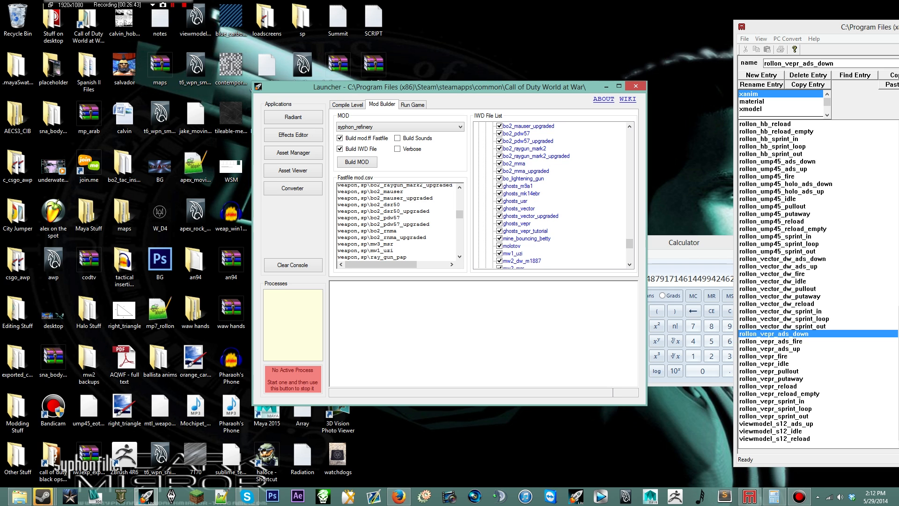
- Check the remaining xmodel and xanim entries in mod.csv, build the syphon_refinery mod and close the Calculator
scroll(465, 223, down, 5)
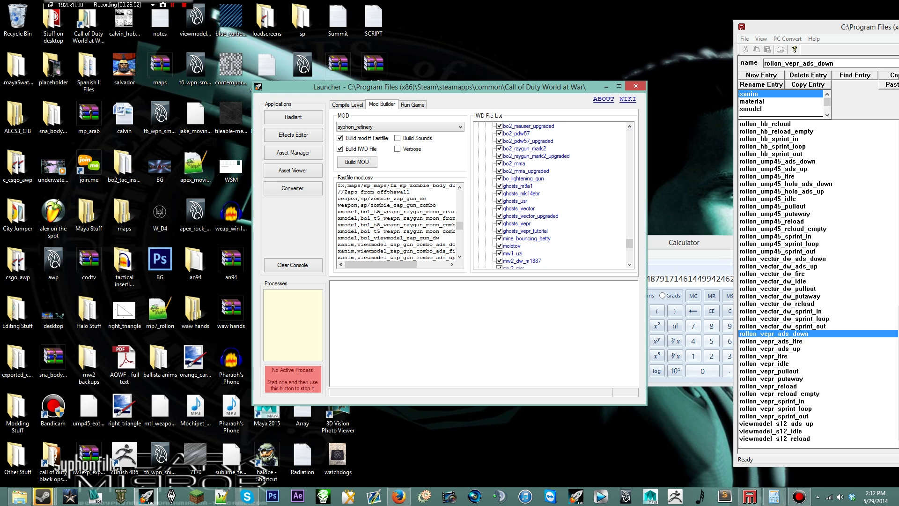
drag(360, 212, 400, 219)
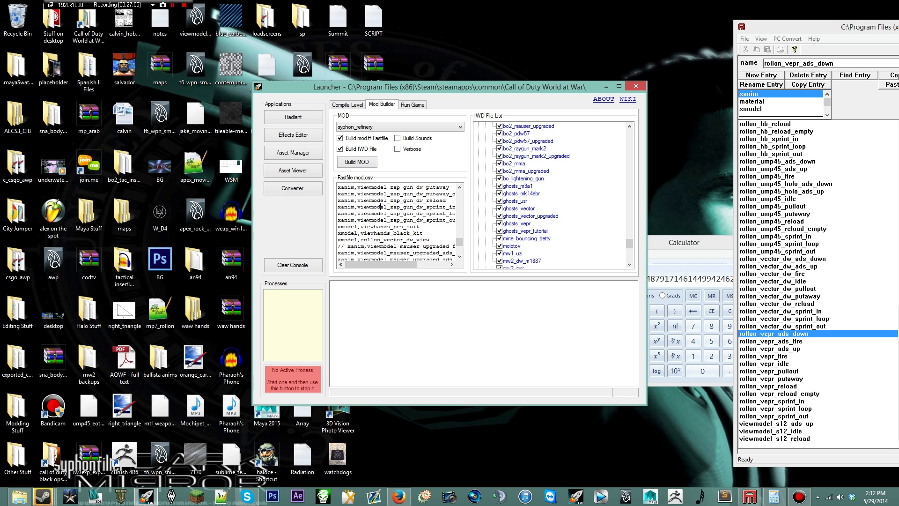
scroll(381, 202, down, 1)
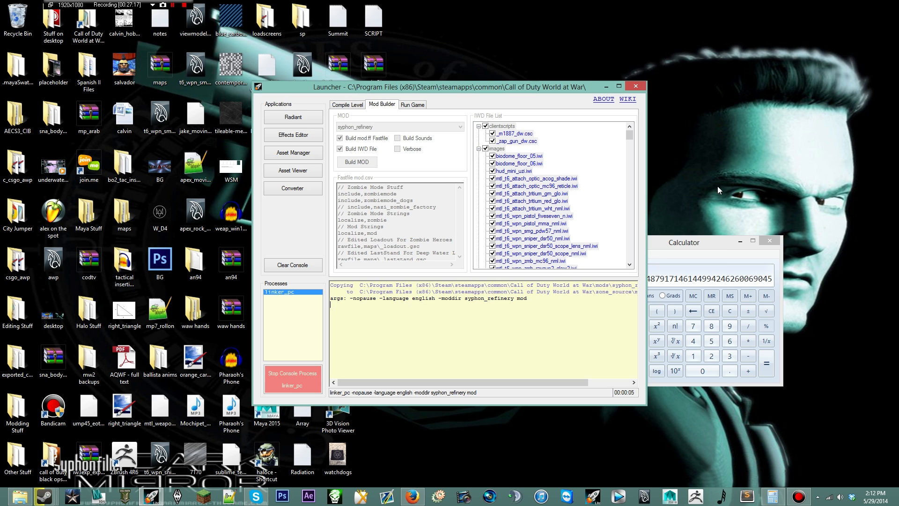
click(770, 243)
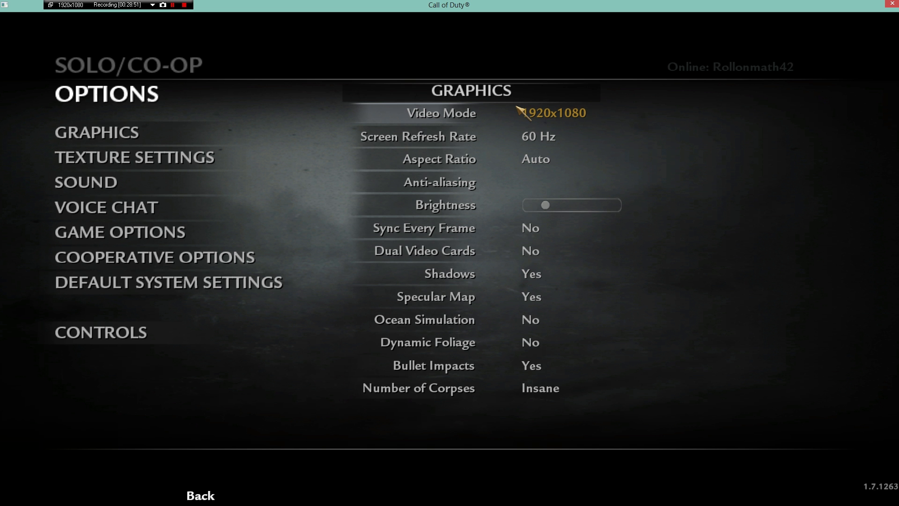
- In Call of Duty World at War's graphics options, lower the Video Mode past 1600x900 to a smaller resolution
click(520, 112)
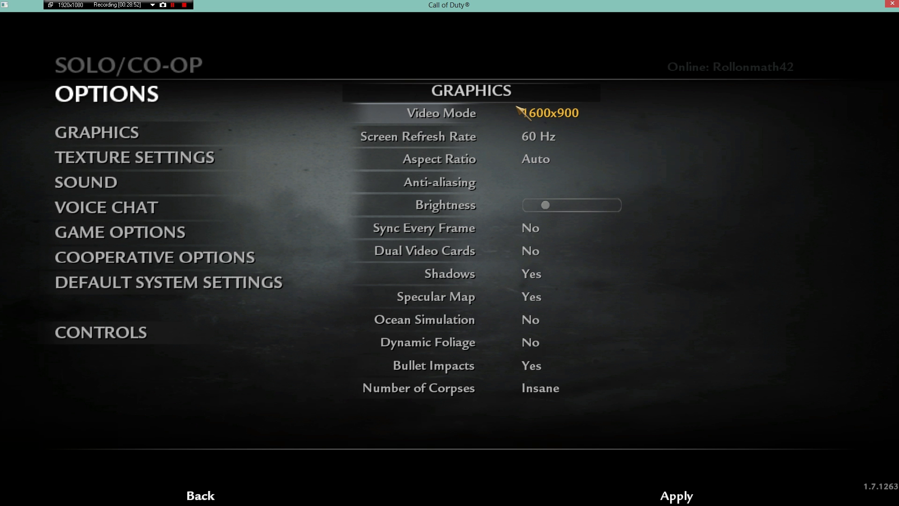
click(520, 111)
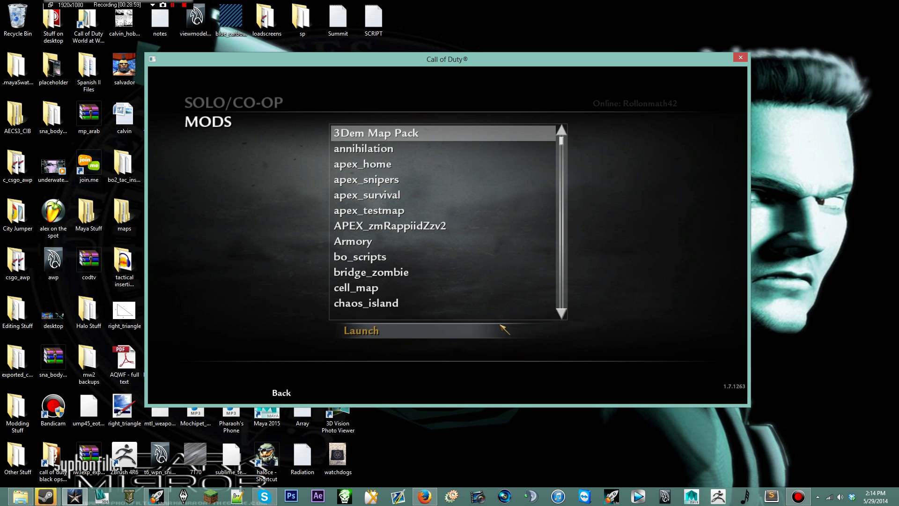
- Load the syphon_refinery map with the devmap console command and give the player the ghosts_vepr_tutorial weapon
scroll(450, 262, up, 1)
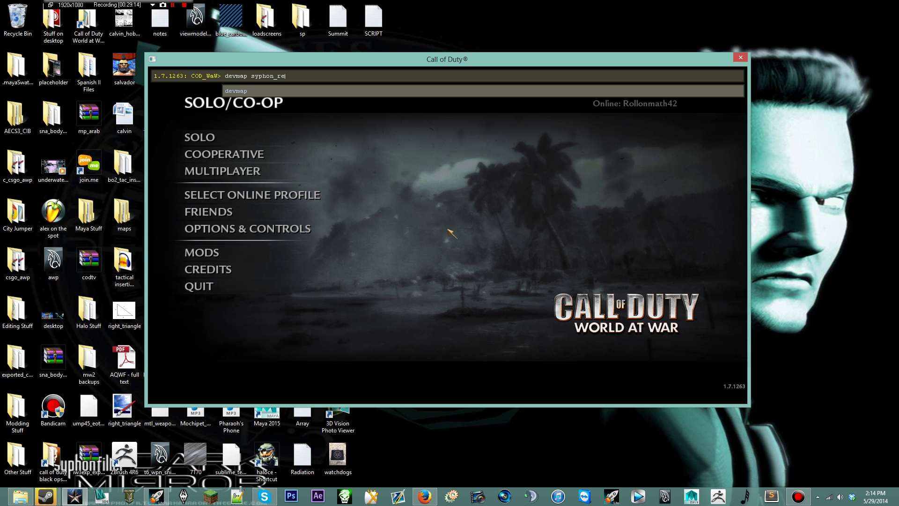
key(Return)
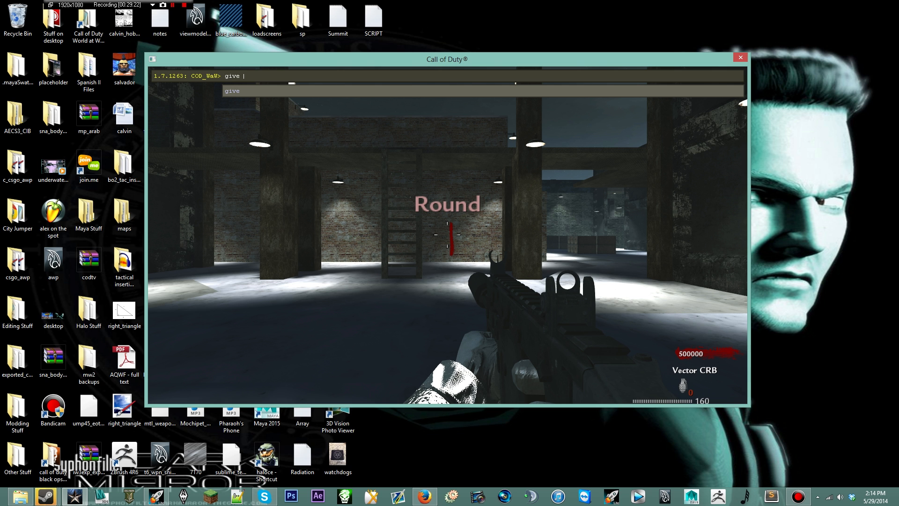
text(ghos)
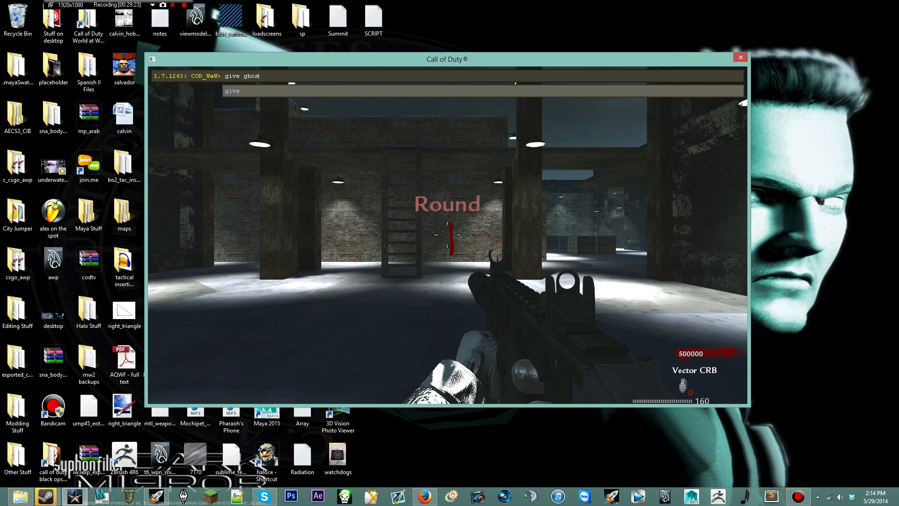
text(ts_vepr_tutori)
key(Return)
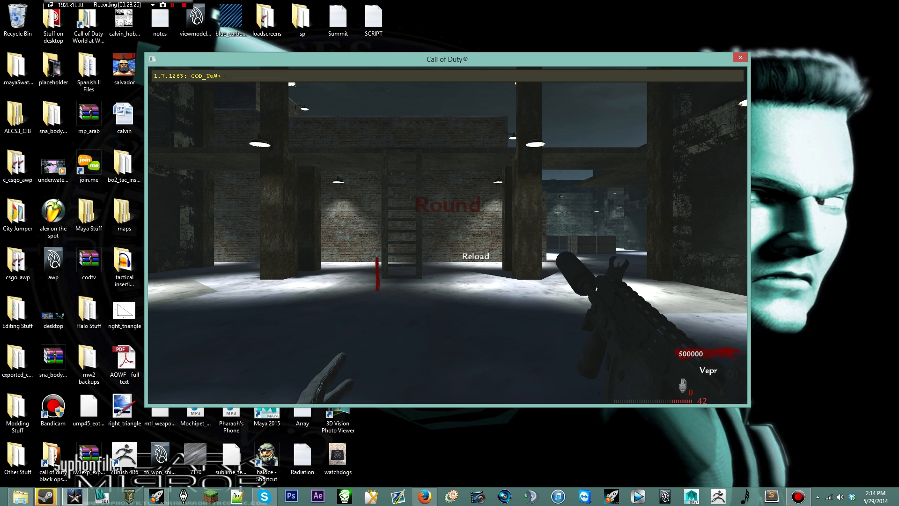
- Refill the Vepr's ammunition with a give console command and walk through the map's corridors to test the weapon in-game
text(giv)
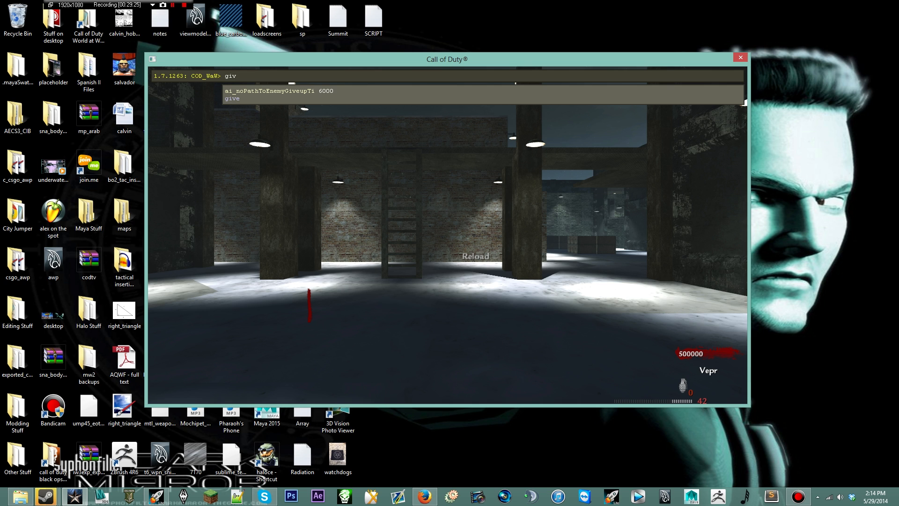
text(e)
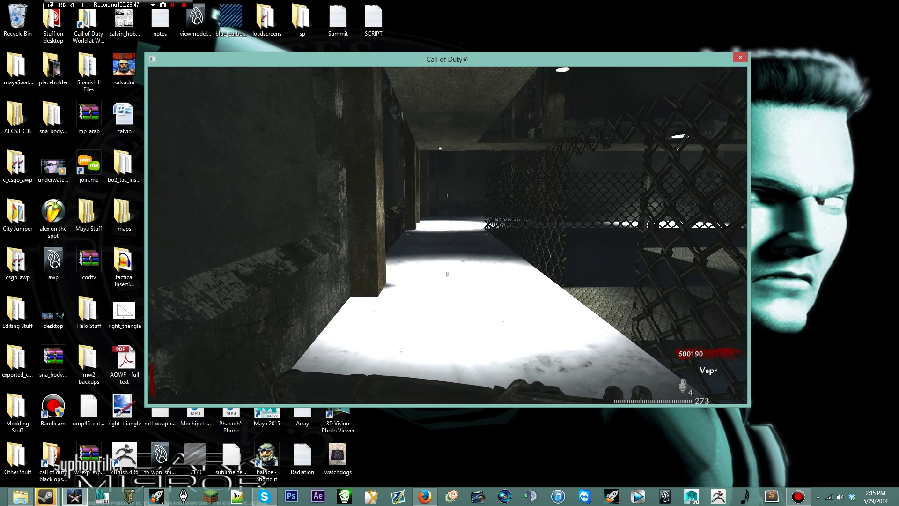
key(w)
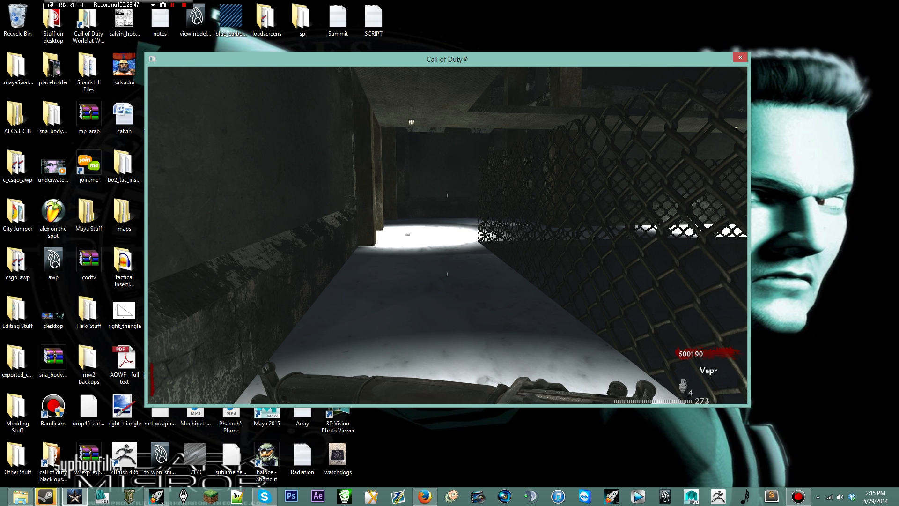
key(w)
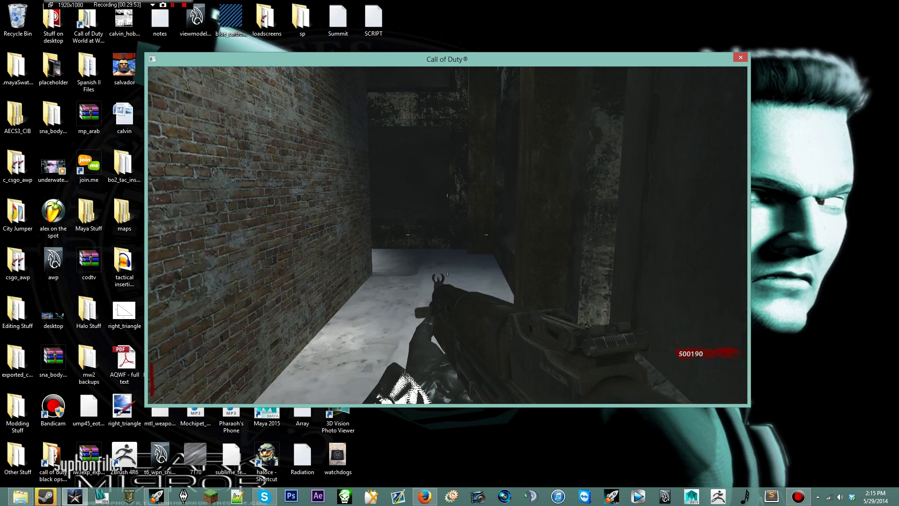
key(w)
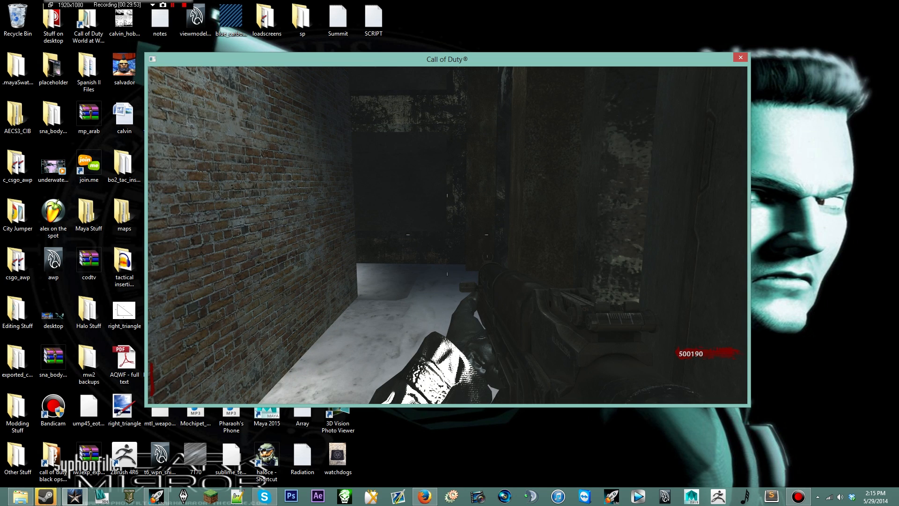